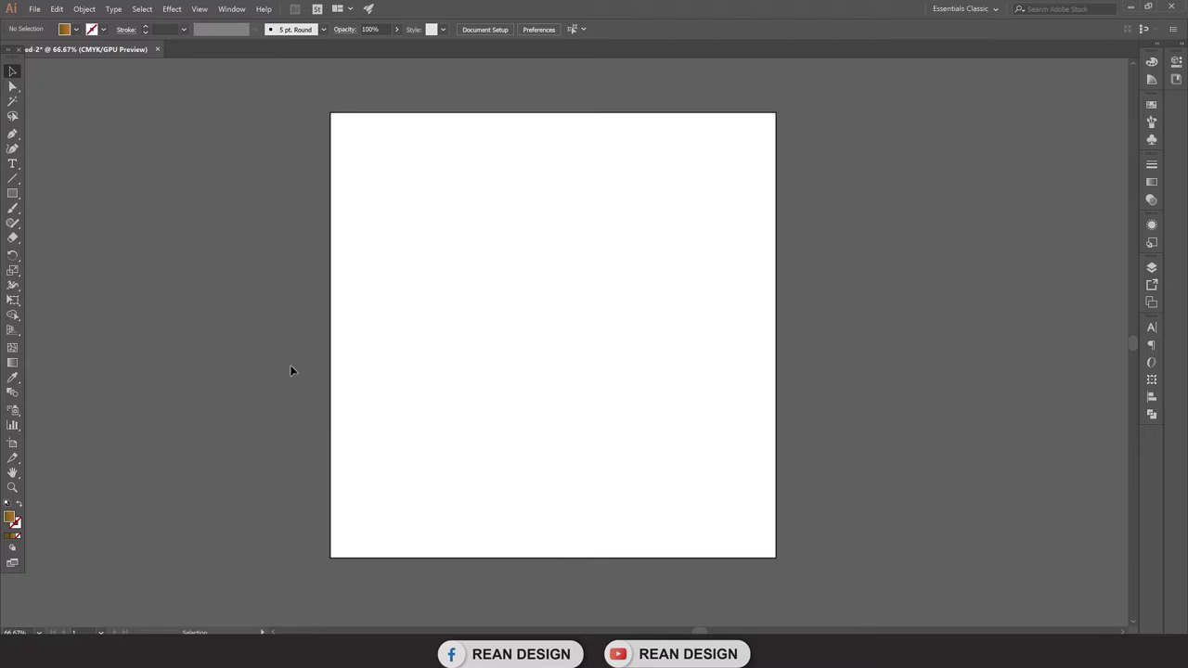
Step: Pick the Rectangle tool in the toolbar to start drawing on the blank artboard
{"action": "left_click", "coordinate": [13, 193]}
Step: Create a 1080 × 1080 px rectangle on the artboard
{"action": "left_click", "coordinate": [456, 321]}
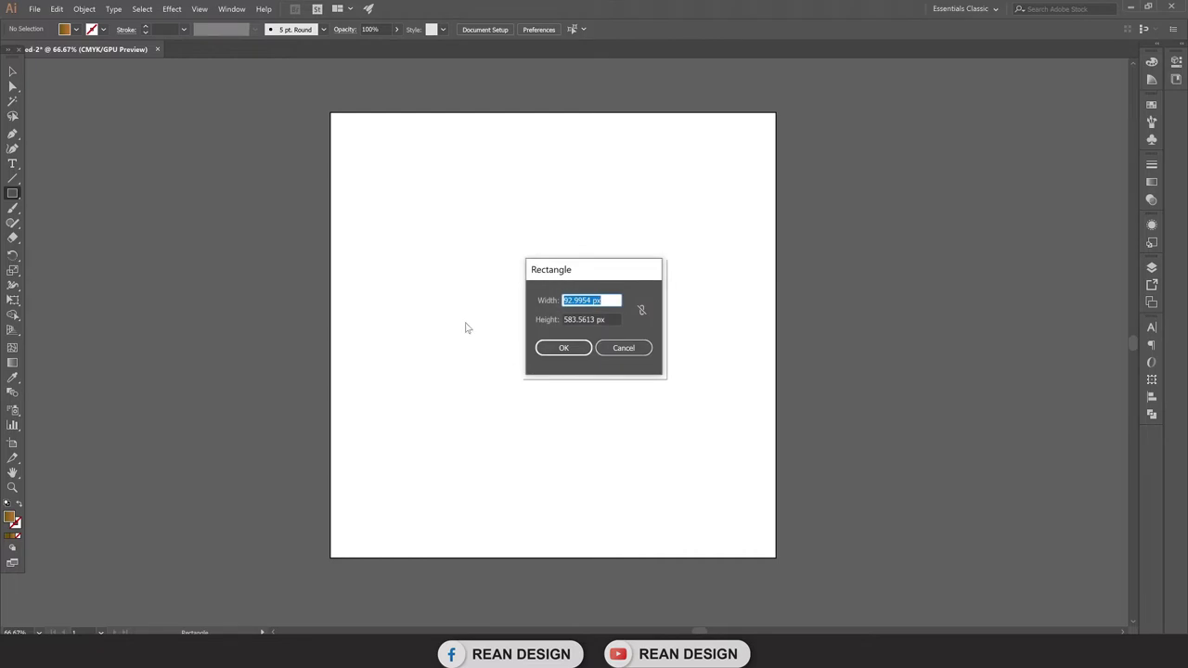
{"action": "type", "text": "1080"}
{"action": "key", "text": "Tab"}
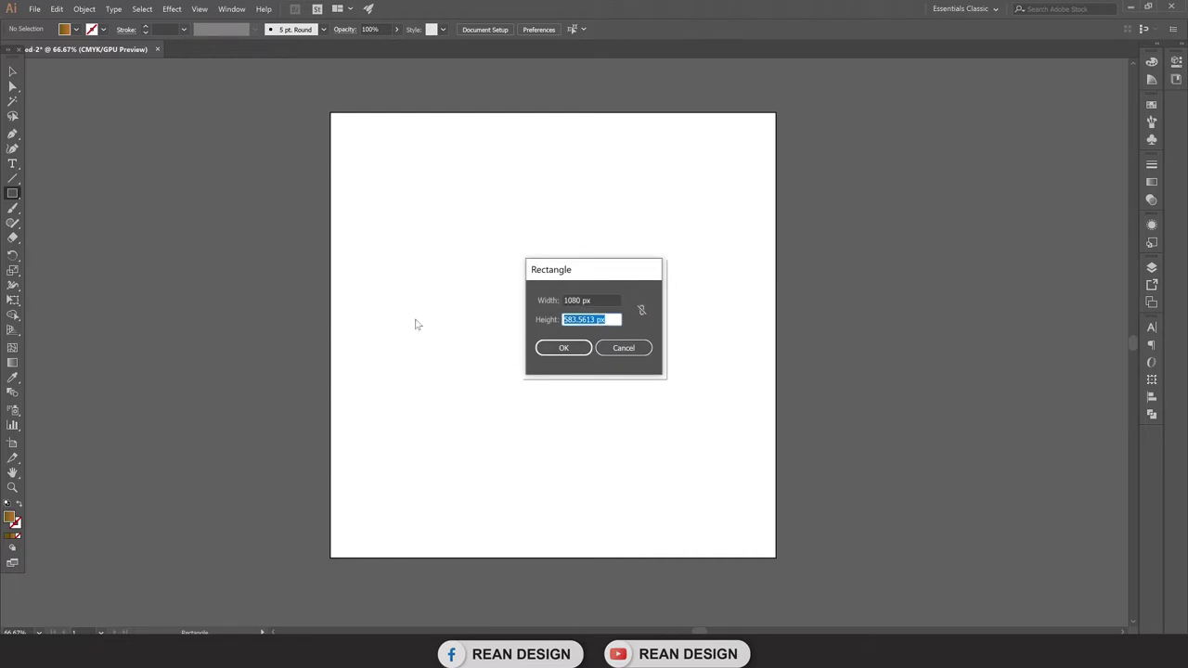
{"action": "type", "text": "1080"}
{"action": "left_click", "coordinate": [557, 348]}
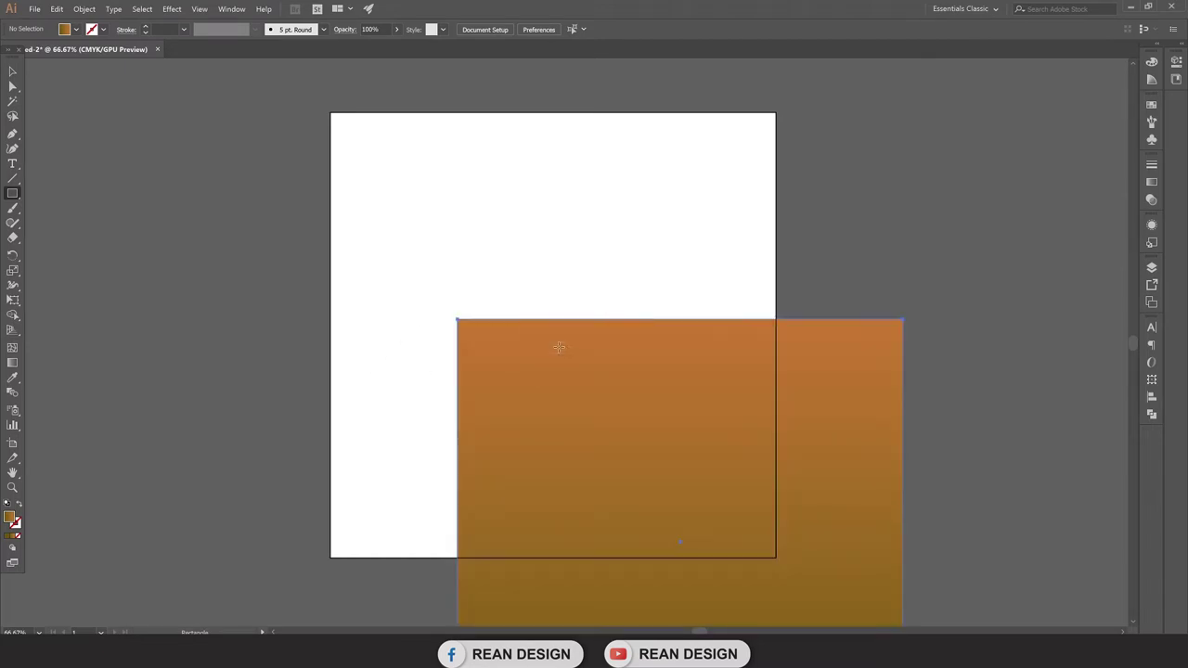
Step: Move the rectangle to cover the artboard and fill it with the red-to-yellow gradient
{"action": "left_click", "coordinate": [14, 72]}
{"action": "mouse_move", "coordinate": [651, 402]}
{"action": "left_mouse_down"}
{"action": "mouse_move", "coordinate": [529, 198]}
{"action": "mouse_move", "coordinate": [545, 264]}
{"action": "left_mouse_up"}
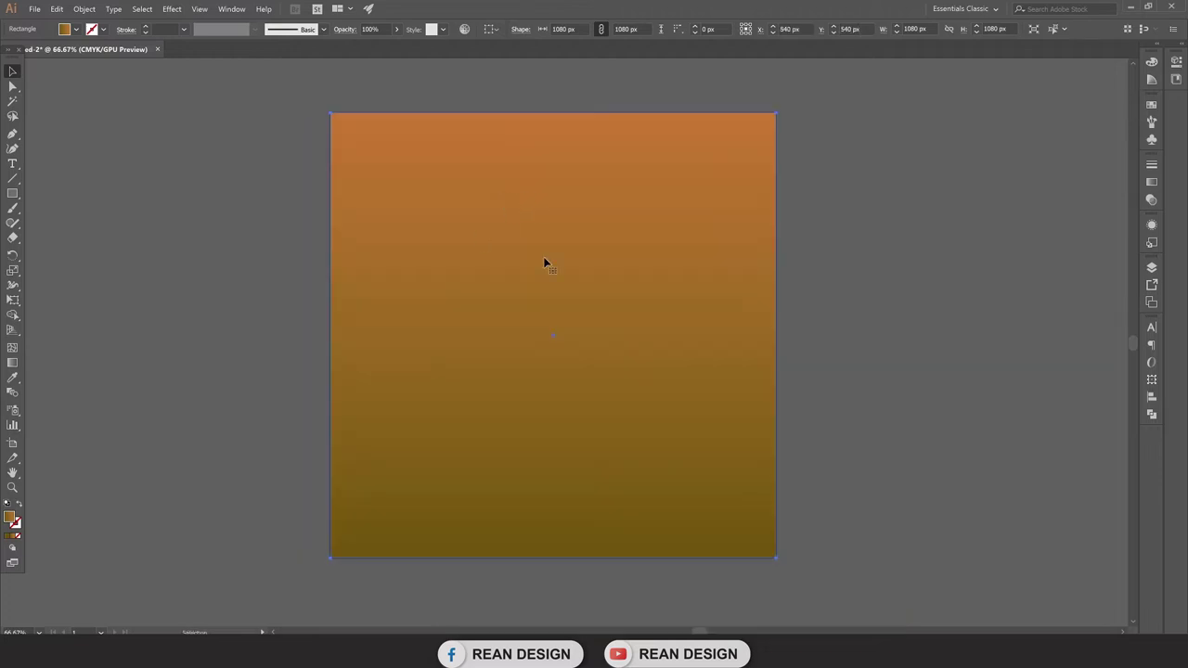
{"action": "left_click", "coordinate": [913, 325]}
{"action": "left_click", "coordinate": [621, 307]}
{"action": "left_click", "coordinate": [81, 30]}
{"action": "left_click", "coordinate": [15, 77]}
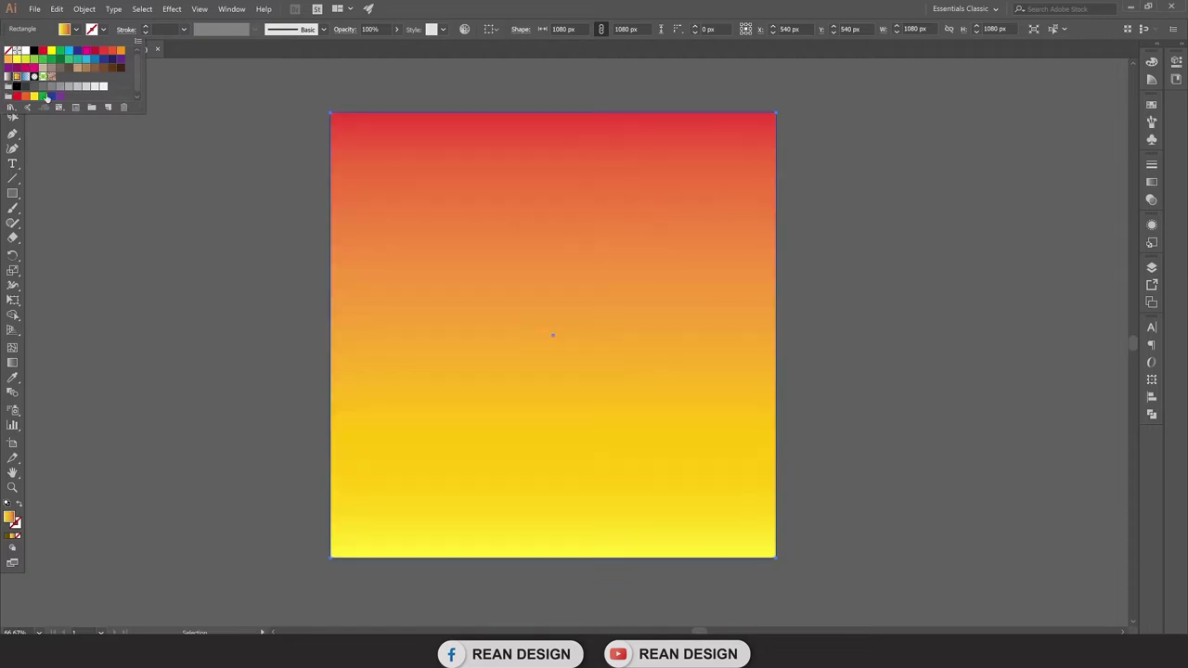
Step: Make the background gradient radial, removing extra stops to leave yellow to orange
{"action": "key", "text": "Escape"}
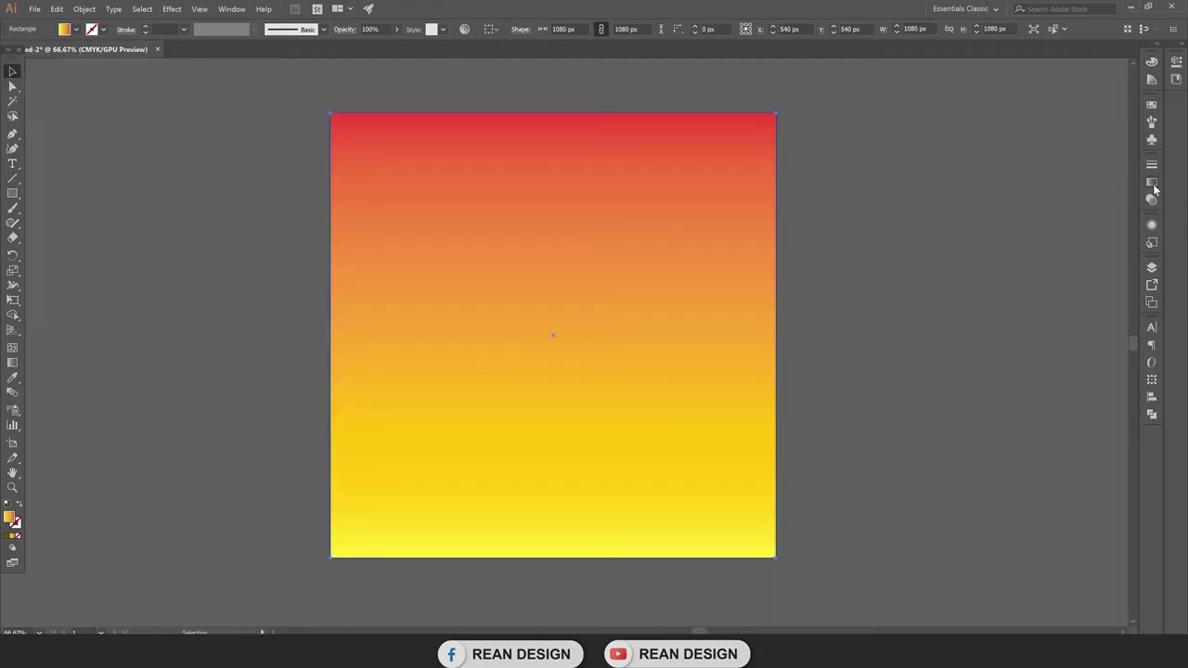
{"action": "left_click", "coordinate": [1152, 183]}
{"action": "left_click", "coordinate": [1073, 180]}
{"action": "left_click", "coordinate": [1068, 205]}
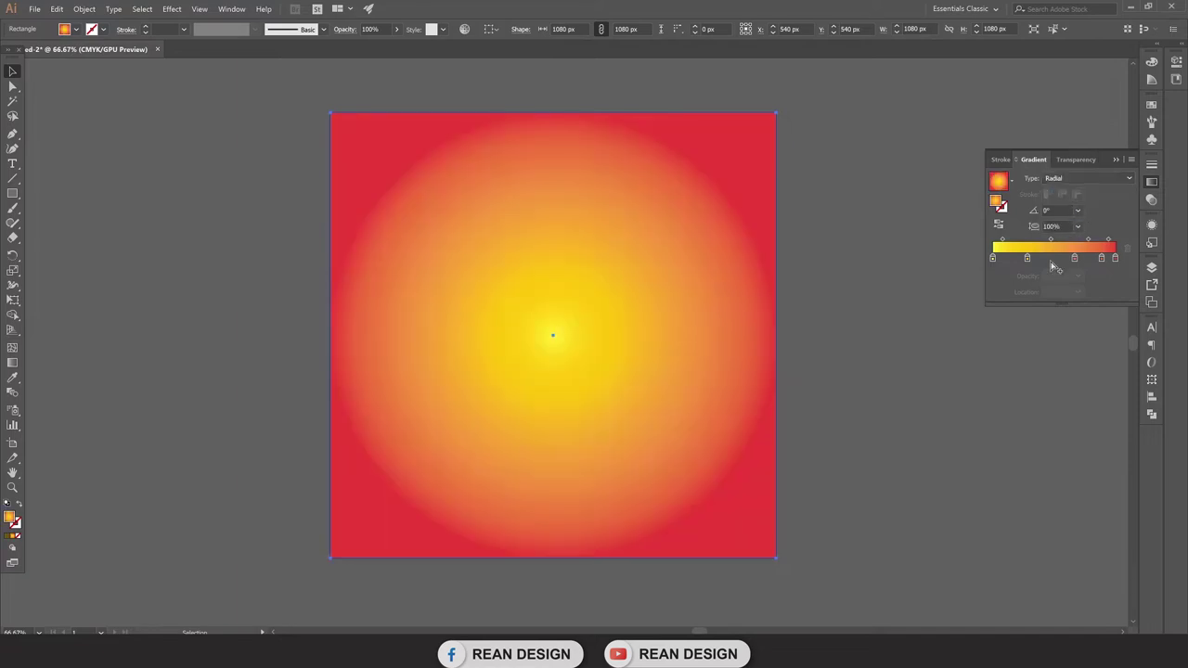
{"action": "left_click_drag", "start_coordinate": [1027, 258], "coordinate": [1030, 288]}
{"action": "left_click_drag", "start_coordinate": [1115, 258], "coordinate": [1108, 298]}
{"action": "left_click_drag", "start_coordinate": [1074, 259], "coordinate": [1126, 262]}
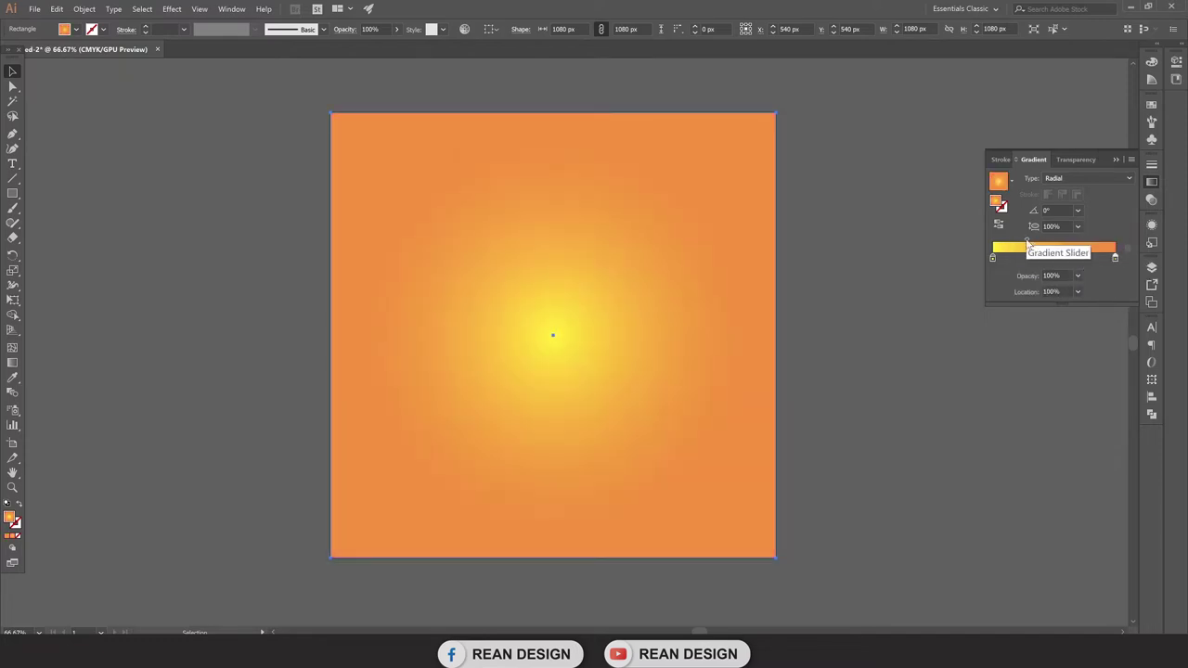
Step: Set the gradient midpoint to 52.5% and stretch the radial gradient beyond the artboard
{"action": "left_click_drag", "start_coordinate": [1029, 243], "coordinate": [1056, 244]}
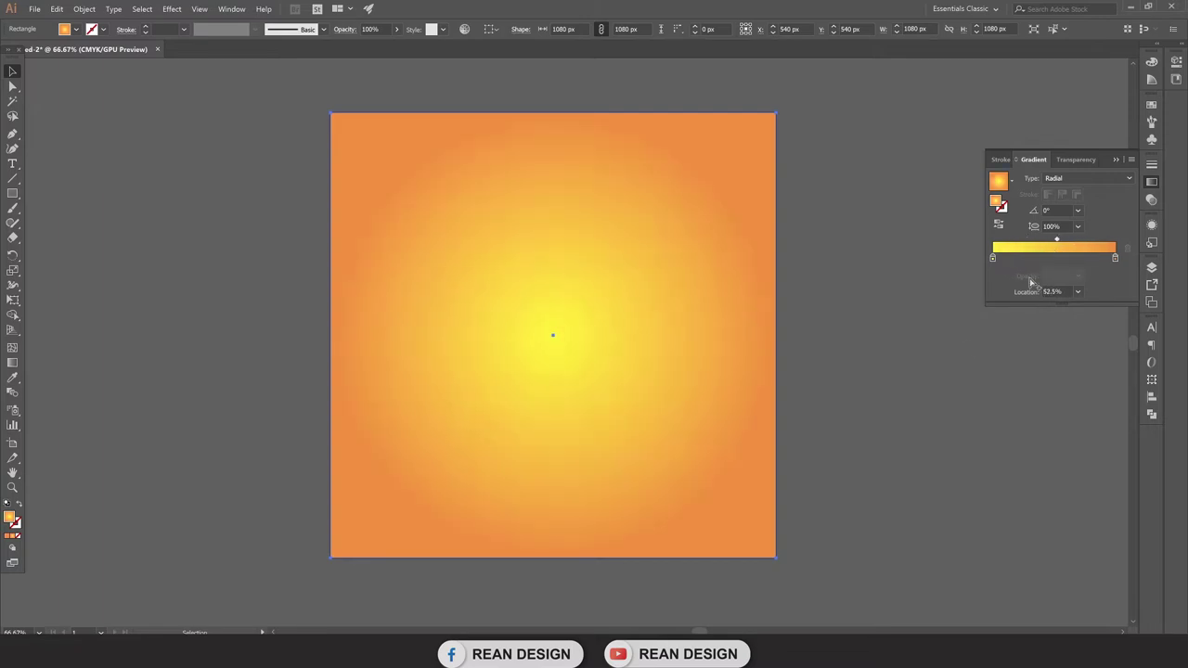
{"action": "left_click", "coordinate": [954, 391]}
{"action": "left_click", "coordinate": [532, 352]}
{"action": "key", "text": "g"}
{"action": "left_click_drag", "start_coordinate": [778, 336], "coordinate": [817, 337]}
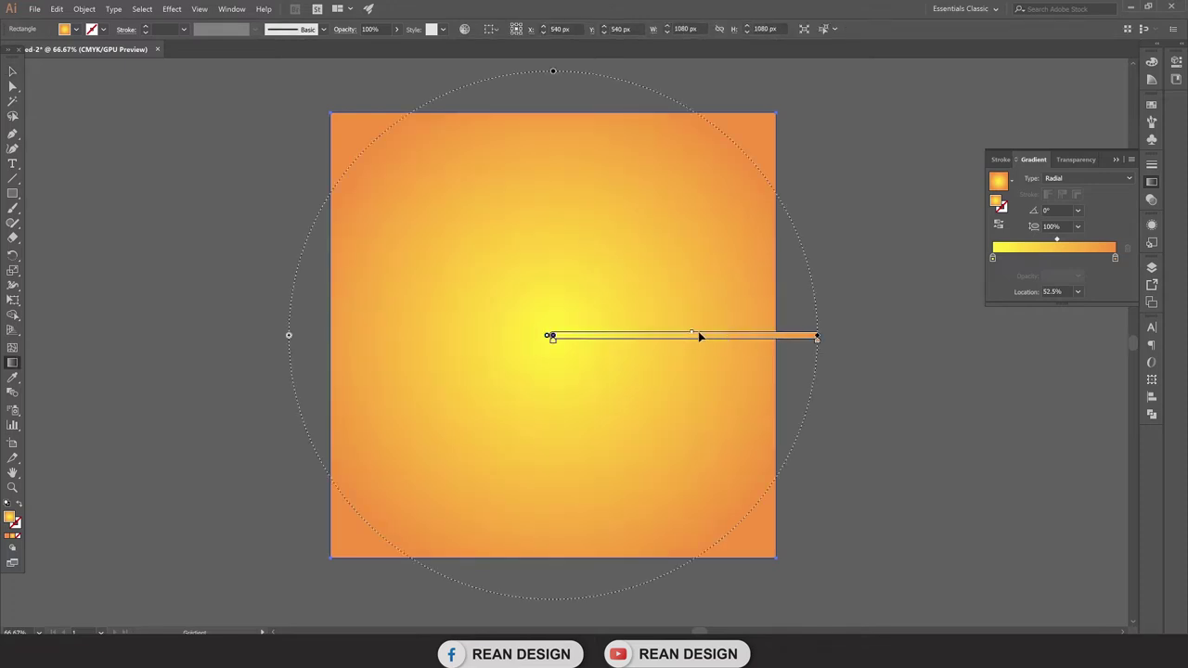
{"action": "left_click", "coordinate": [12, 74]}
{"action": "left_click", "coordinate": [451, 192]}
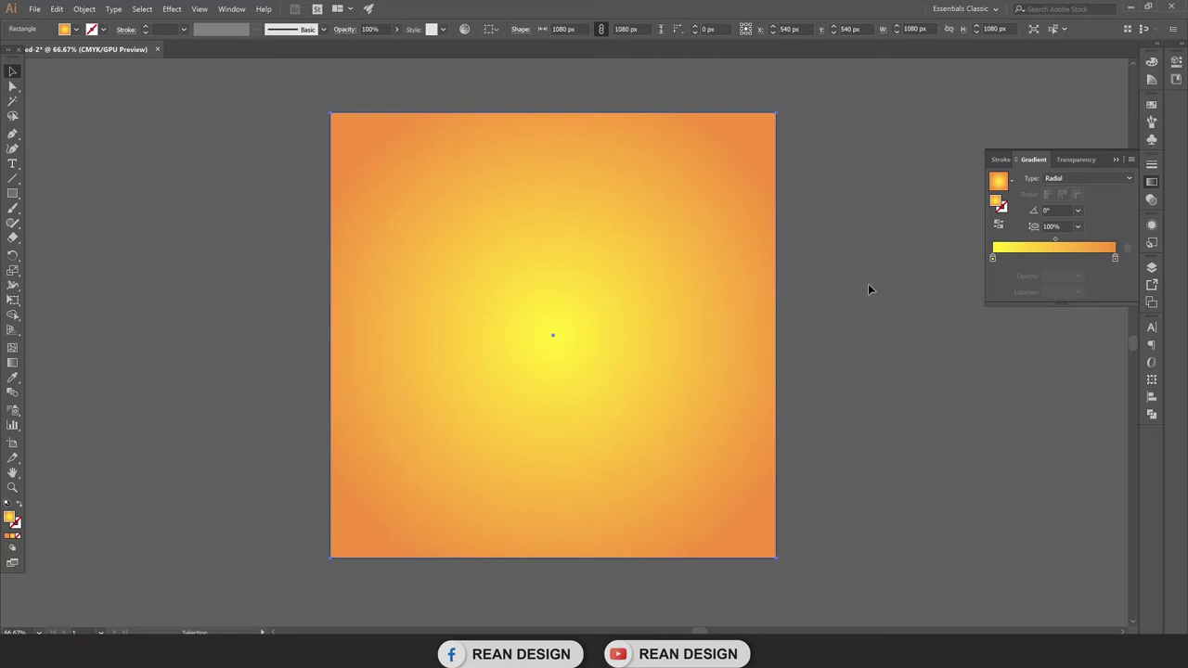
Step: Scale a front copy of the background down to about 889 px around its centre
{"action": "key", "text": "ctrl+shift+a"}
{"action": "key", "text": "a"}
{"action": "left_click", "coordinate": [629, 277]}
{"action": "key", "text": "v"}
{"action": "key", "text": "e"}
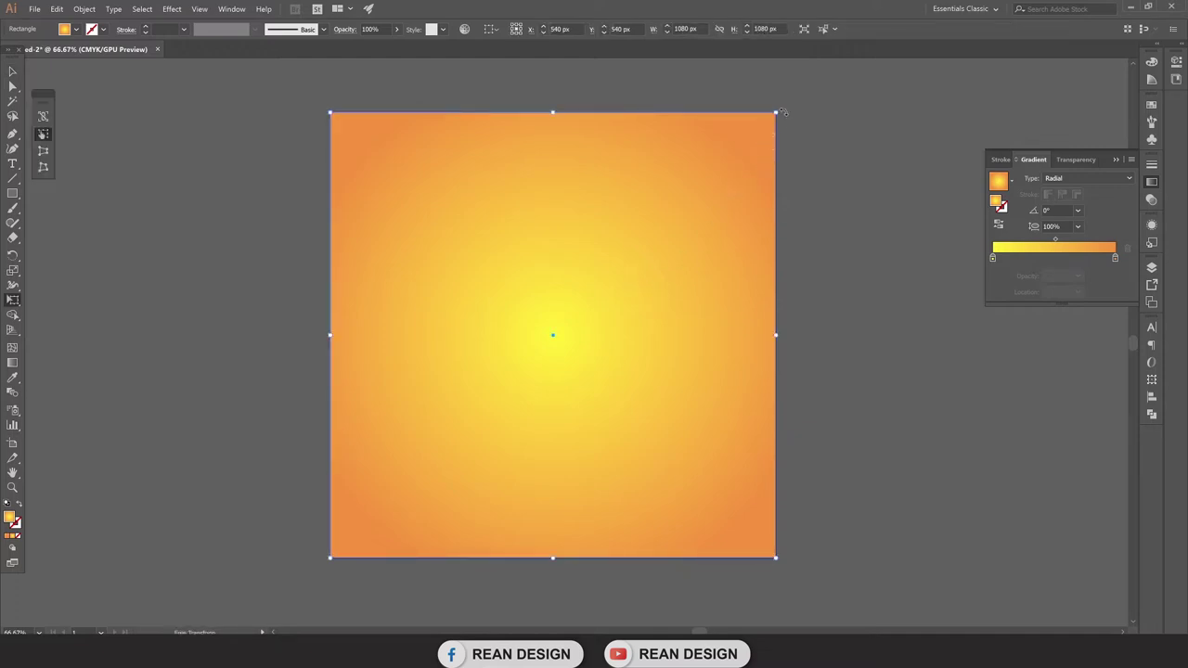
{"action": "mouse_move", "coordinate": [775, 111]}
{"action": "left_mouse_down"}
{"action": "mouse_move", "coordinate": [738, 147]}
{"action": "mouse_move", "coordinate": [749, 151]}
{"action": "left_mouse_up"}
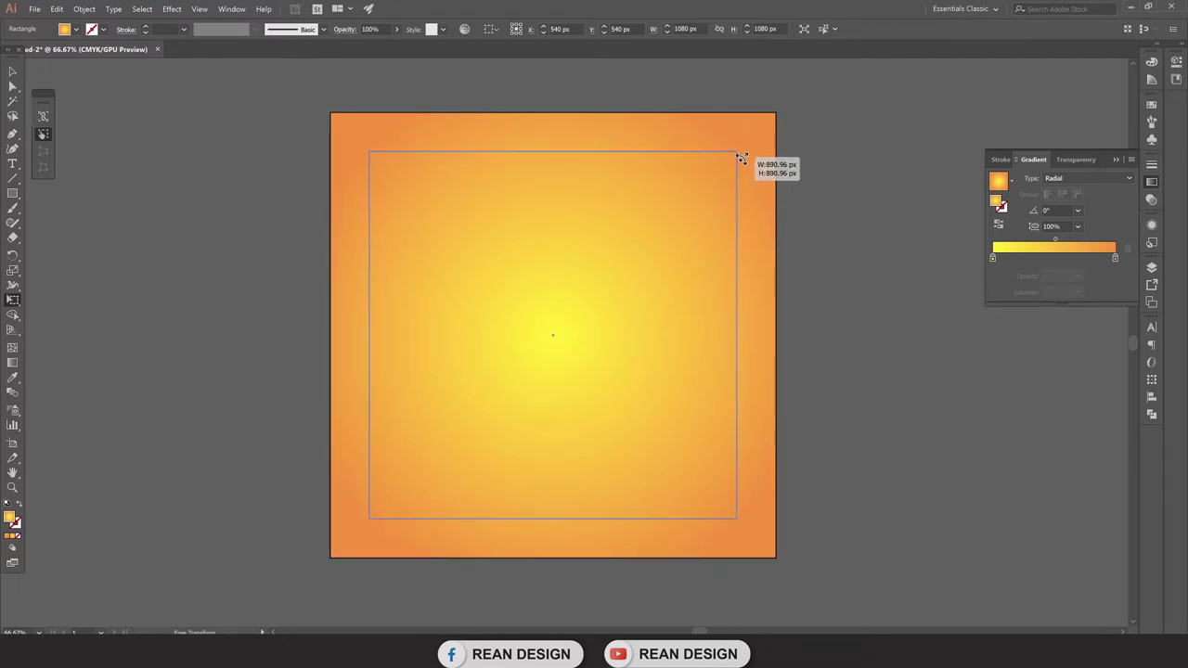
{"action": "left_click_drag", "start_coordinate": [749, 151], "coordinate": [739, 156]}
{"action": "key", "text": "v"}
Step: Adjust the smaller square's radial gradient circle, undoing the final shrink
{"action": "left_click", "coordinate": [80, 198]}
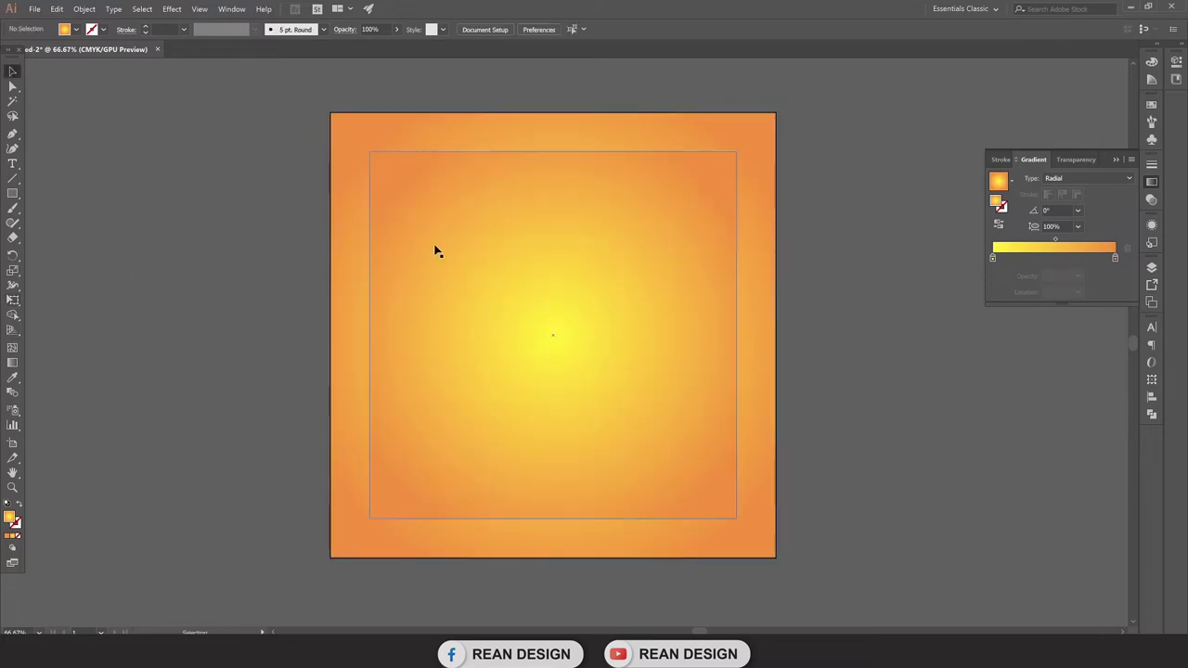
{"action": "left_click", "coordinate": [440, 274]}
{"action": "key", "text": "g"}
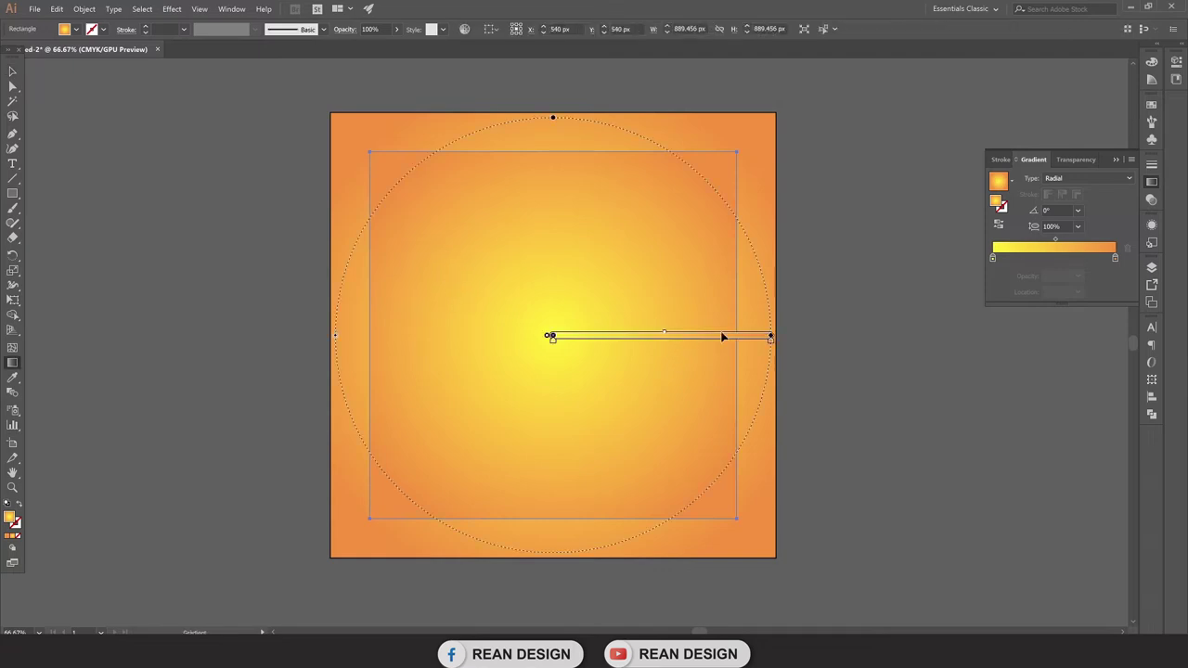
{"action": "left_click_drag", "start_coordinate": [767, 338], "coordinate": [806, 334]}
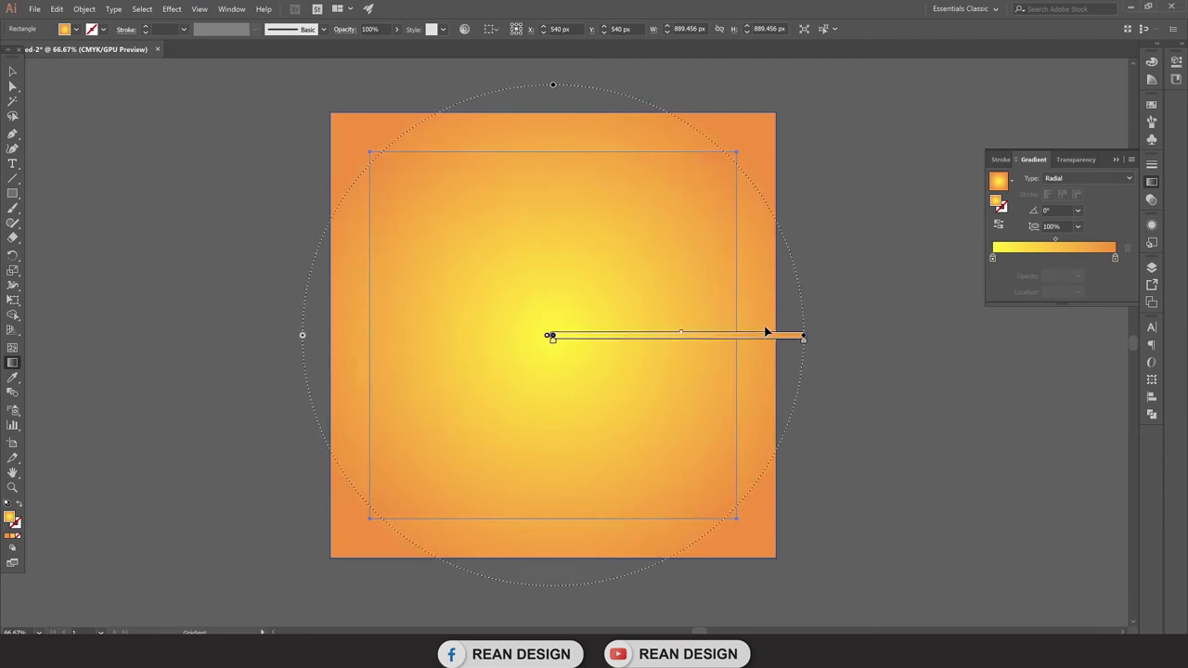
{"action": "left_click_drag", "start_coordinate": [804, 336], "coordinate": [749, 340]}
{"action": "key", "text": "ctrl+z"}
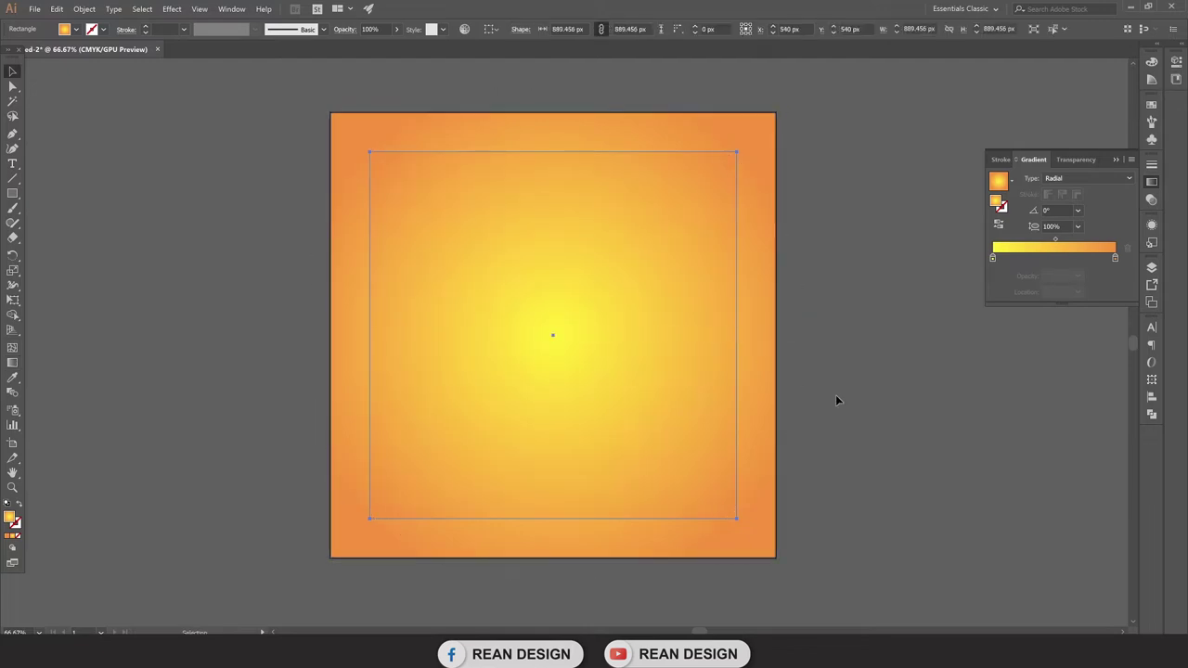
Step: Fit the background's radial gradient end to the artboard edge
{"action": "key", "text": "v"}
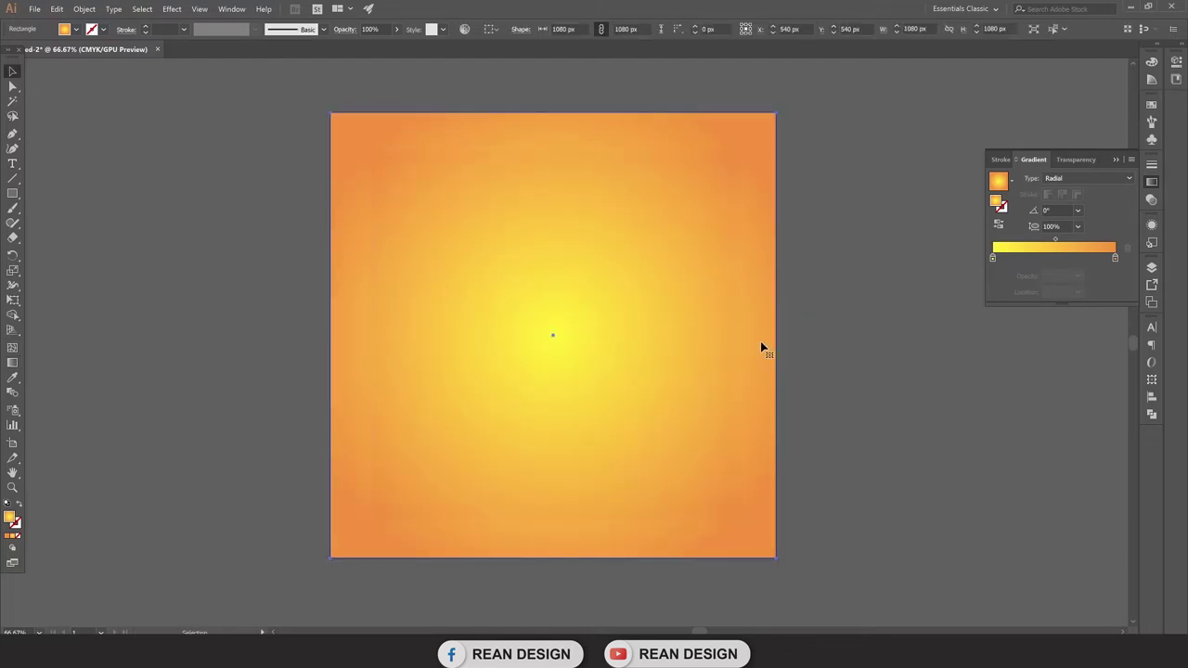
{"action": "key", "text": "g"}
{"action": "mouse_move", "coordinate": [818, 336]}
{"action": "left_mouse_down"}
{"action": "mouse_move", "coordinate": [774, 336]}
{"action": "mouse_move", "coordinate": [804, 338]}
{"action": "left_mouse_up"}
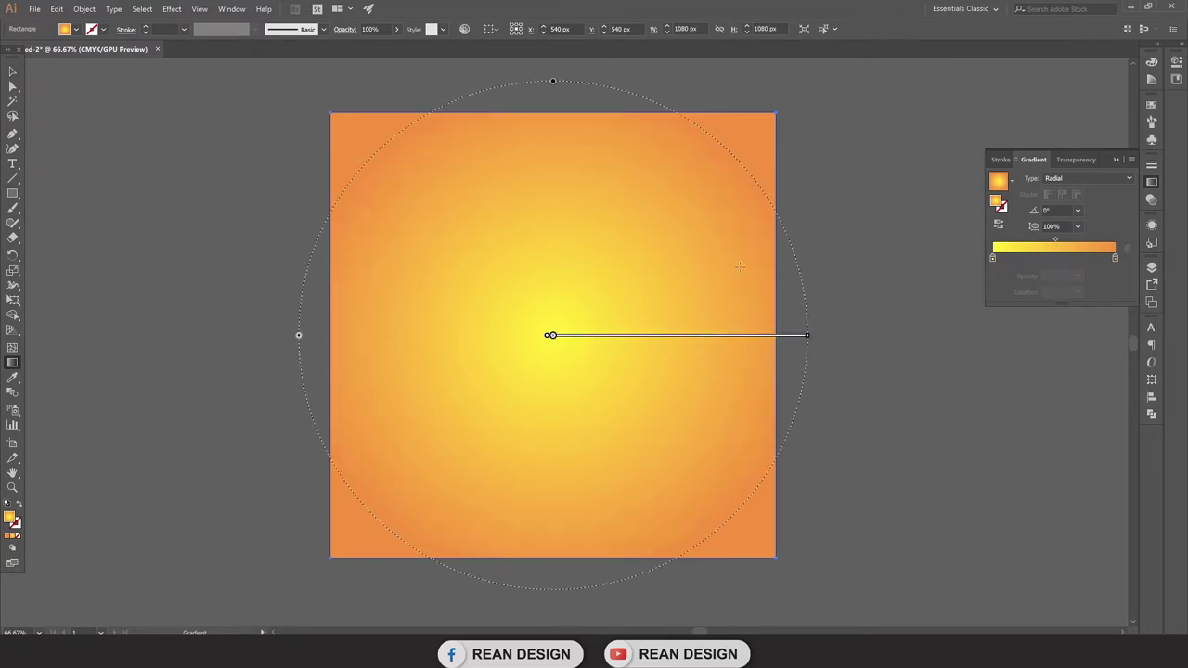
Step: Darken the outer orange gradient stop to K 8% and select the inner square
{"action": "double_click", "coordinate": [808, 339]}
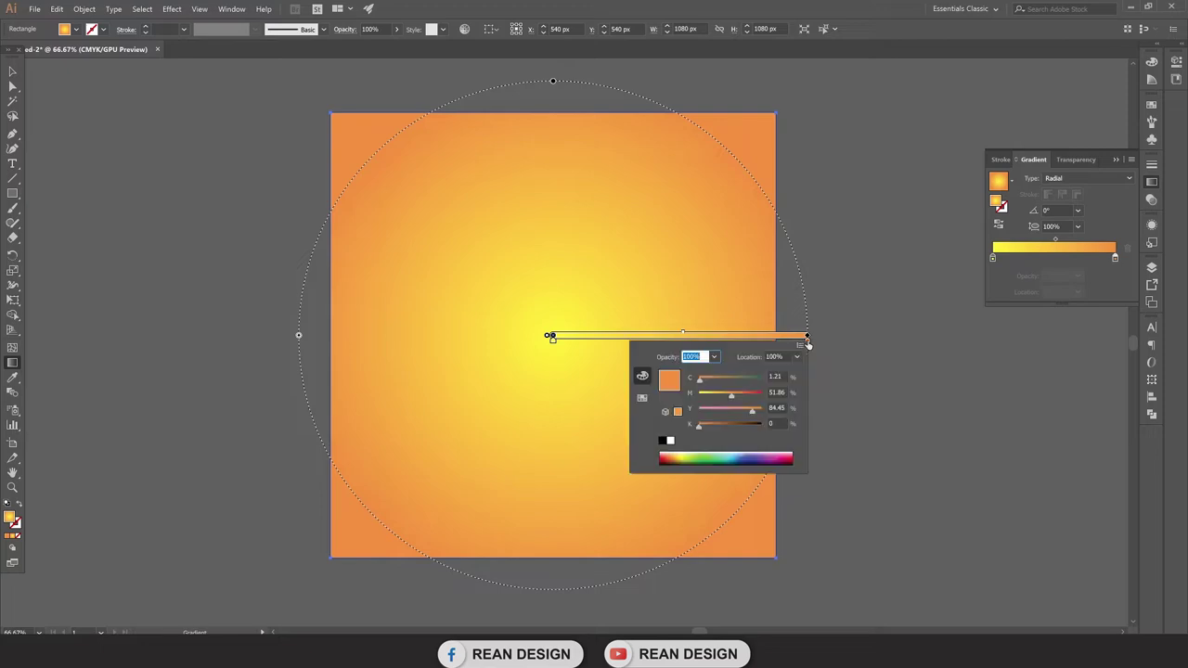
{"action": "left_click", "coordinate": [705, 425]}
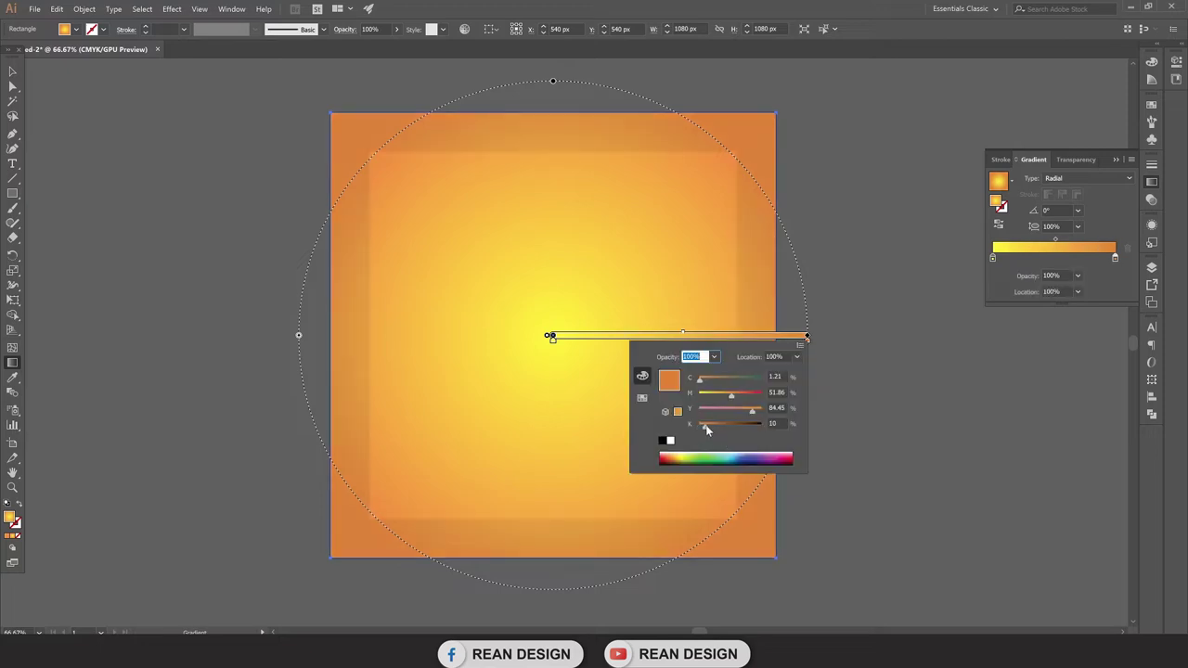
{"action": "left_click_drag", "start_coordinate": [705, 425], "coordinate": [702, 425]}
{"action": "left_click", "coordinate": [877, 350]}
{"action": "left_click", "coordinate": [12, 71]}
{"action": "left_click", "coordinate": [108, 159]}
{"action": "left_click", "coordinate": [543, 384]}
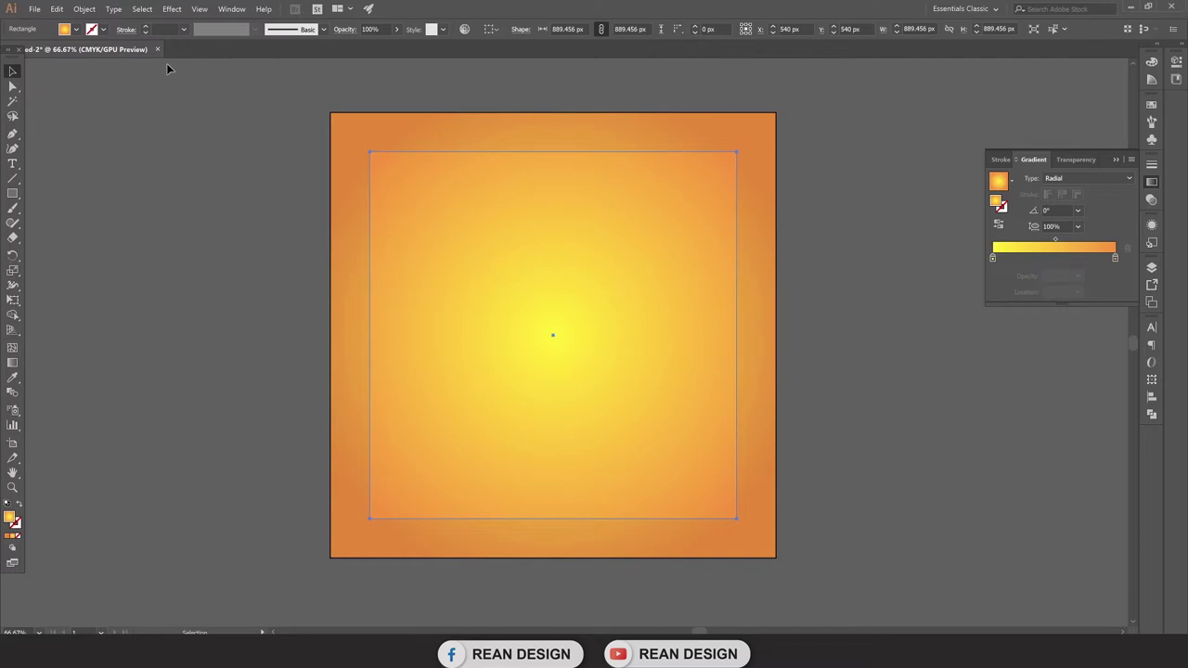
Step: Give the inner square a brown Multiply drop shadow at 75% opacity with 17 px blur
{"action": "left_click", "coordinate": [172, 9]}
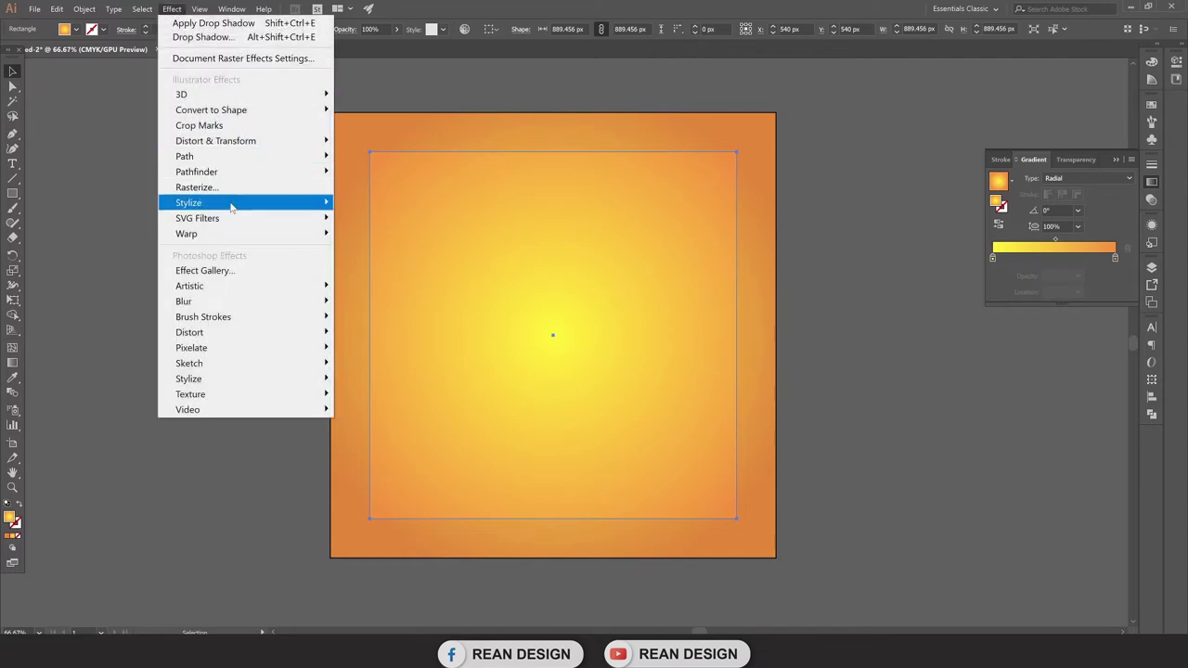
{"action": "mouse_move", "coordinate": [189, 203]}
{"action": "left_click", "coordinate": [395, 204]}
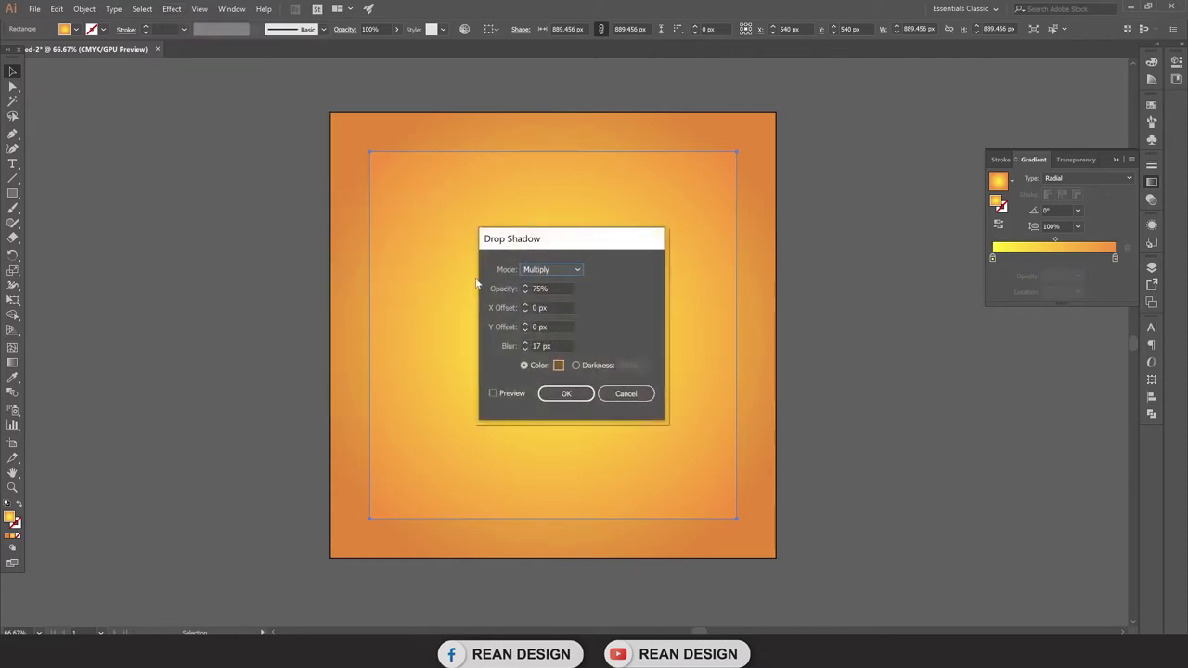
{"action": "left_click_drag", "start_coordinate": [578, 243], "coordinate": [570, 227]}
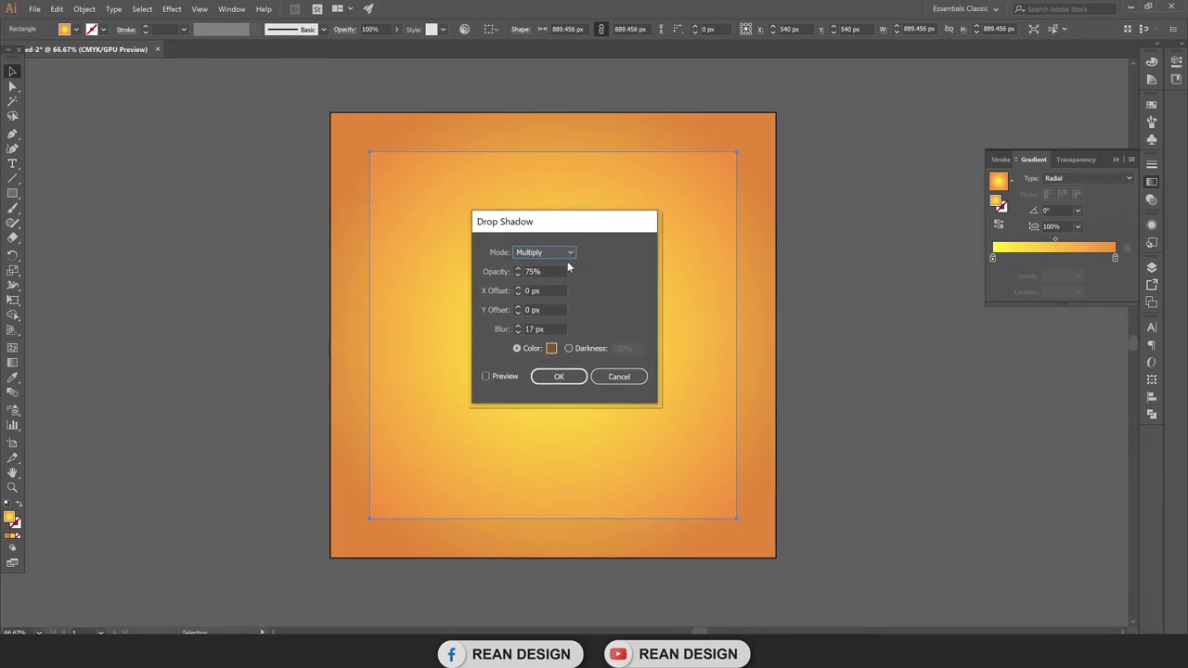
{"action": "left_click", "coordinate": [553, 349]}
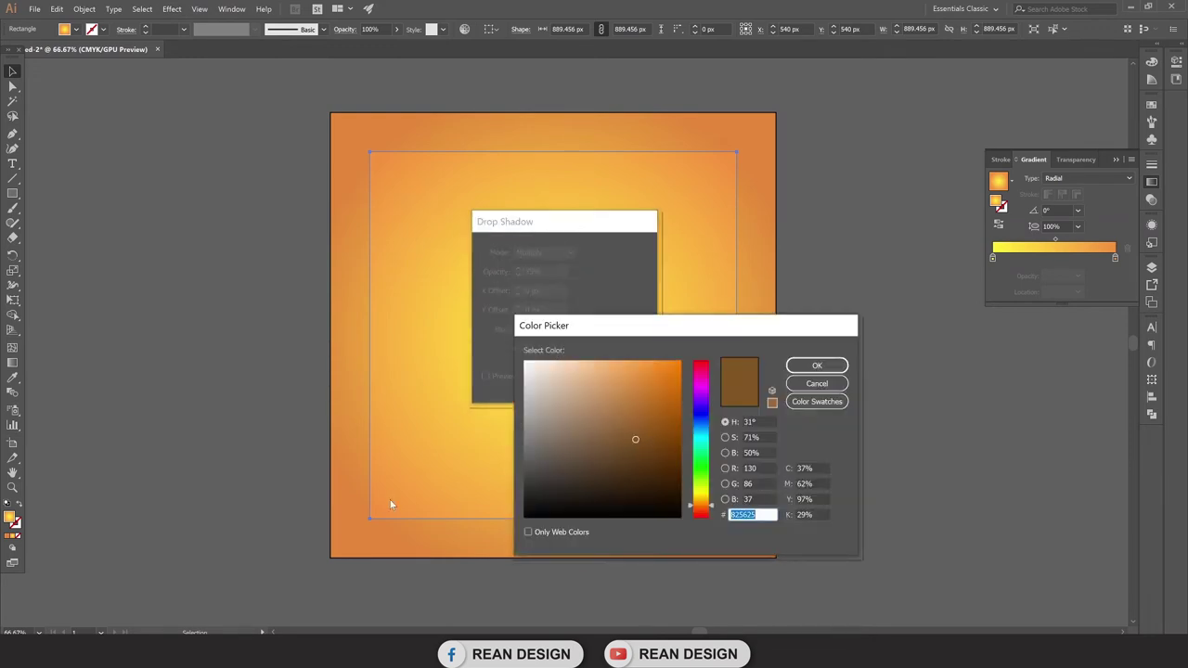
{"action": "left_click", "coordinate": [826, 367]}
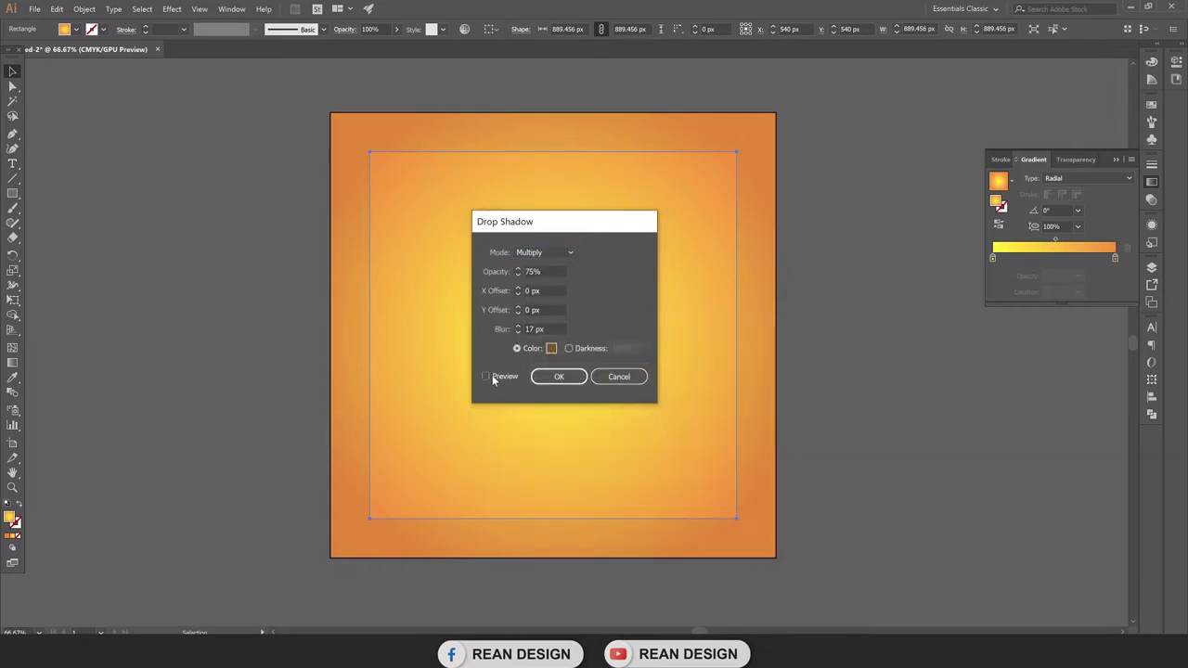
{"action": "left_click", "coordinate": [492, 375]}
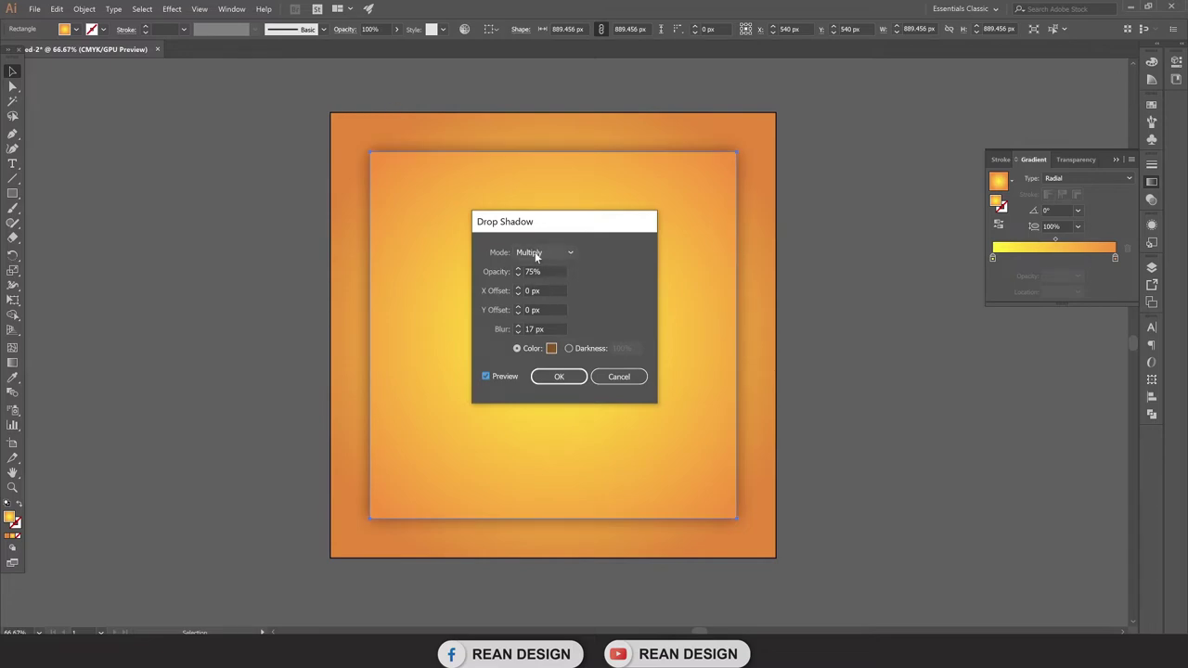
{"action": "left_click", "coordinate": [543, 271]}
{"action": "left_click", "coordinate": [529, 290]}
{"action": "left_click", "coordinate": [534, 309]}
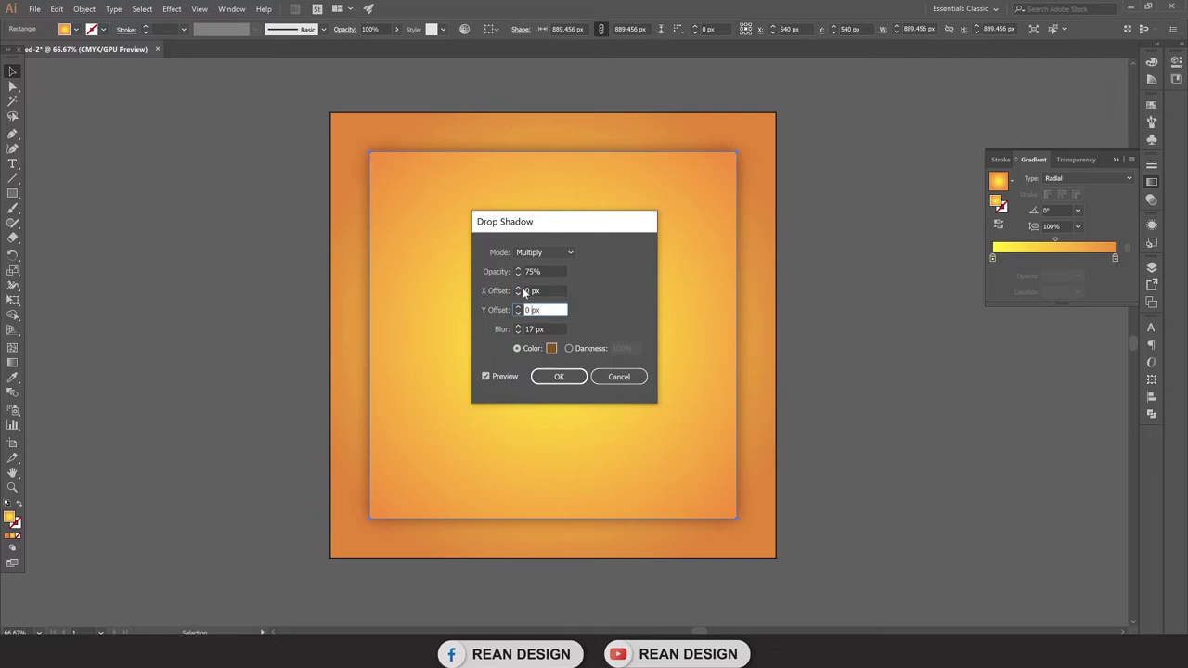
{"action": "left_click", "coordinate": [563, 378]}
{"action": "left_click", "coordinate": [838, 412]}
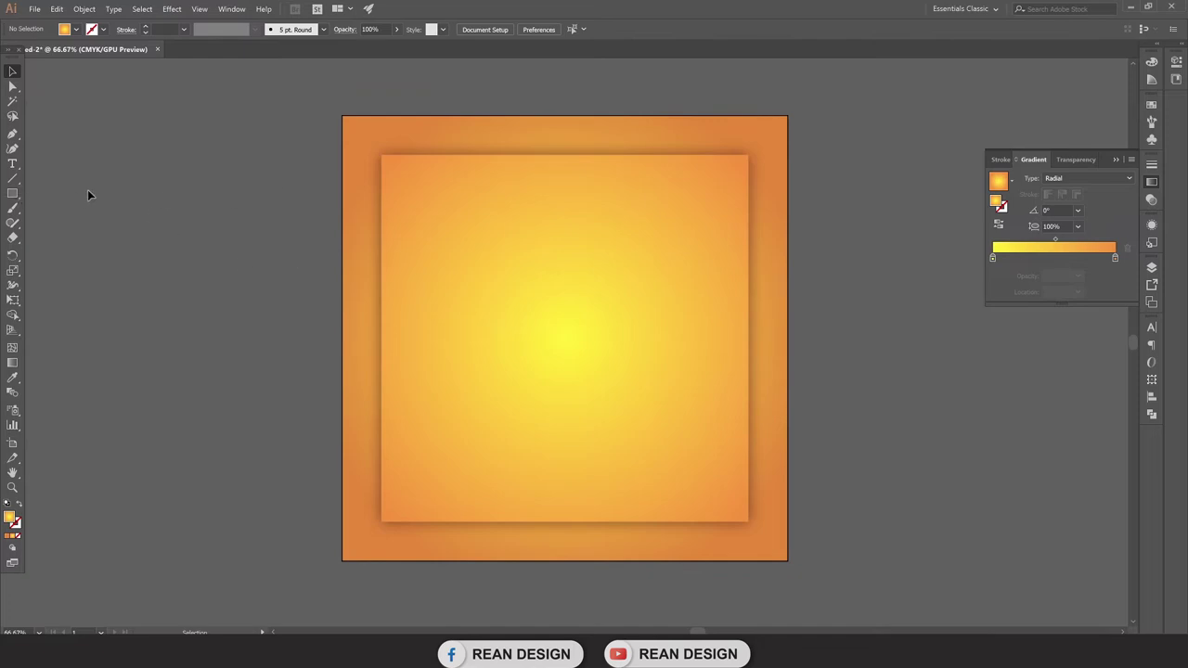
Step: Draw a tall narrow bar left of the artboard with a linear yellow-bottom, orange-top gradient
{"action": "left_click", "coordinate": [13, 195]}
{"action": "left_click_drag", "start_coordinate": [220, 115], "coordinate": [255, 397]}
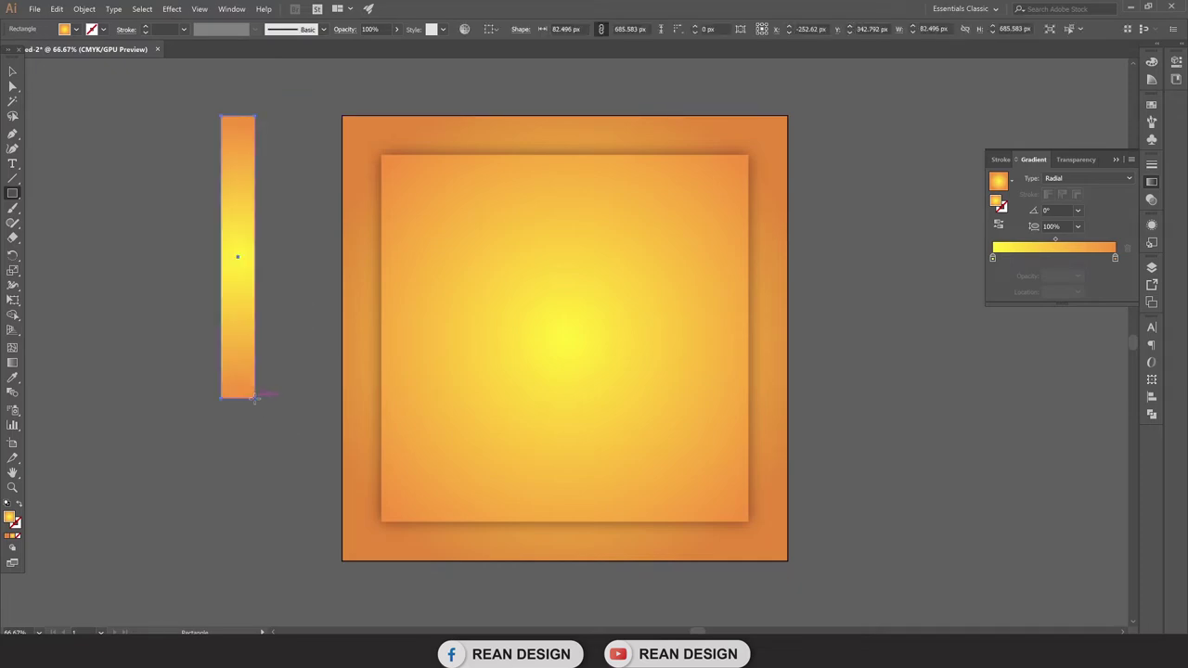
{"action": "left_click", "coordinate": [1091, 177]}
{"action": "left_click", "coordinate": [1061, 192]}
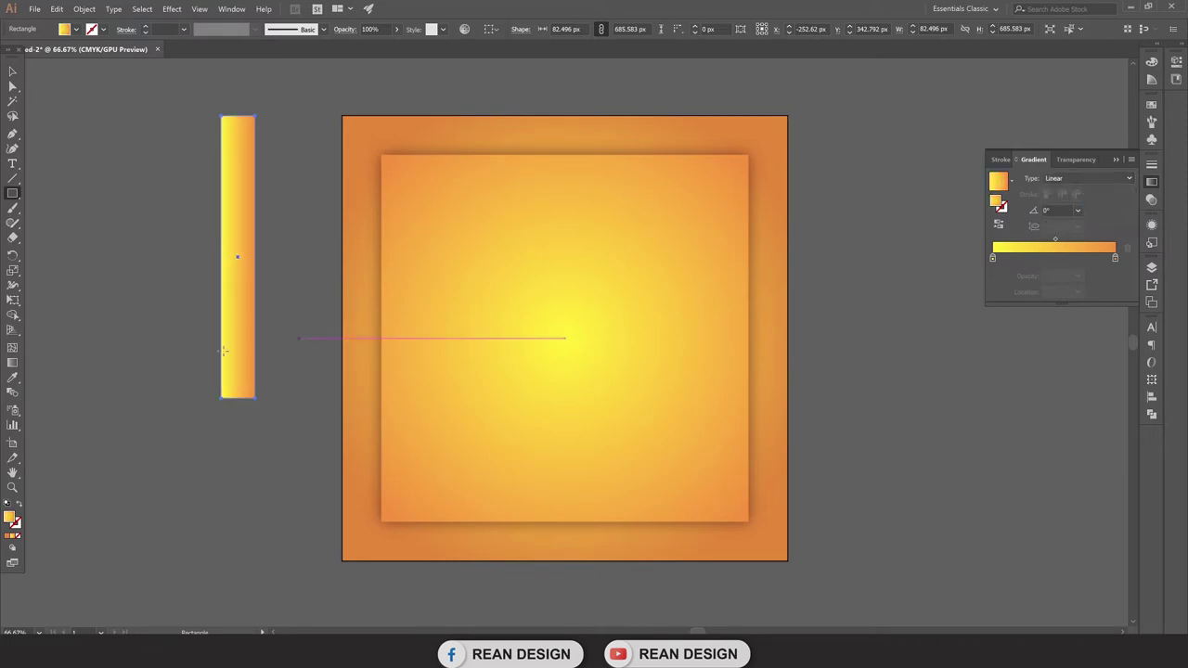
{"action": "key", "text": "g"}
{"action": "left_click_drag", "start_coordinate": [239, 394], "coordinate": [240, 119]}
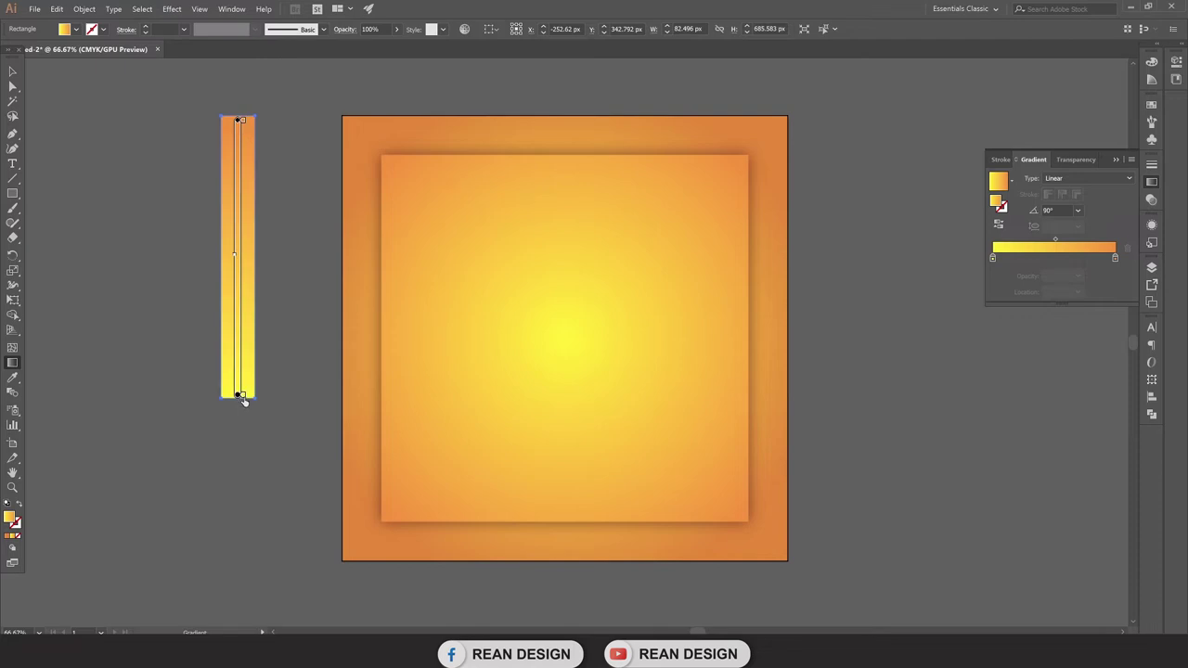
{"action": "left_click", "coordinate": [12, 72]}
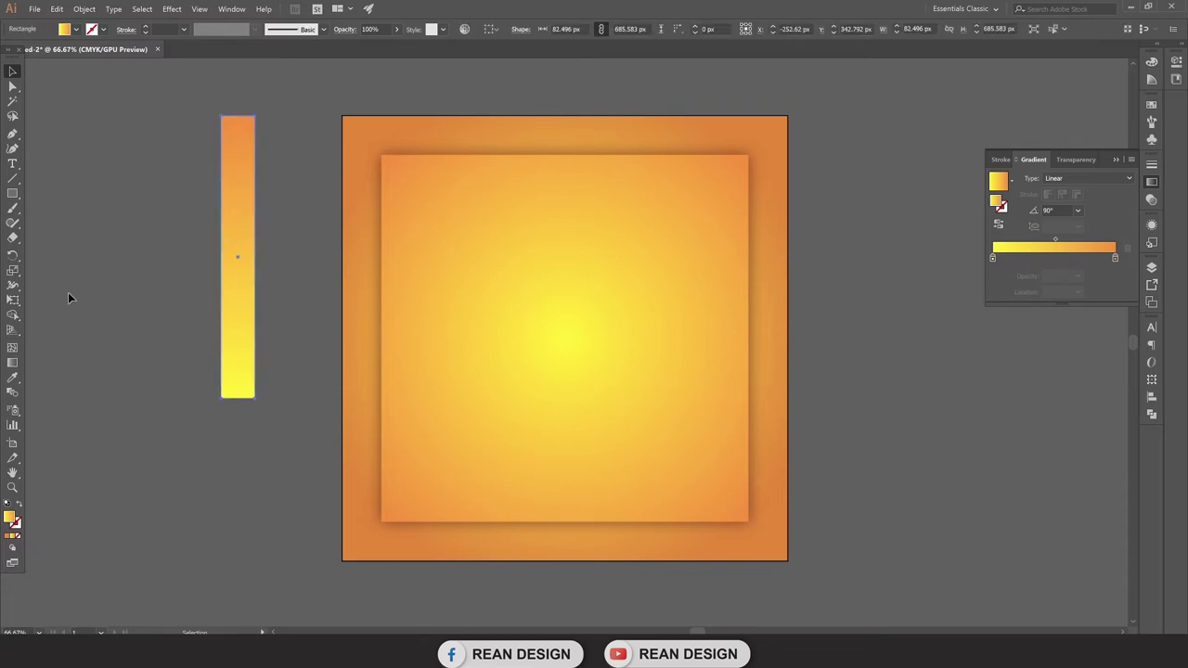
Step: Perspective-distort the bar so its bottom pinches to a point, then select the wedge
{"action": "left_click", "coordinate": [14, 300]}
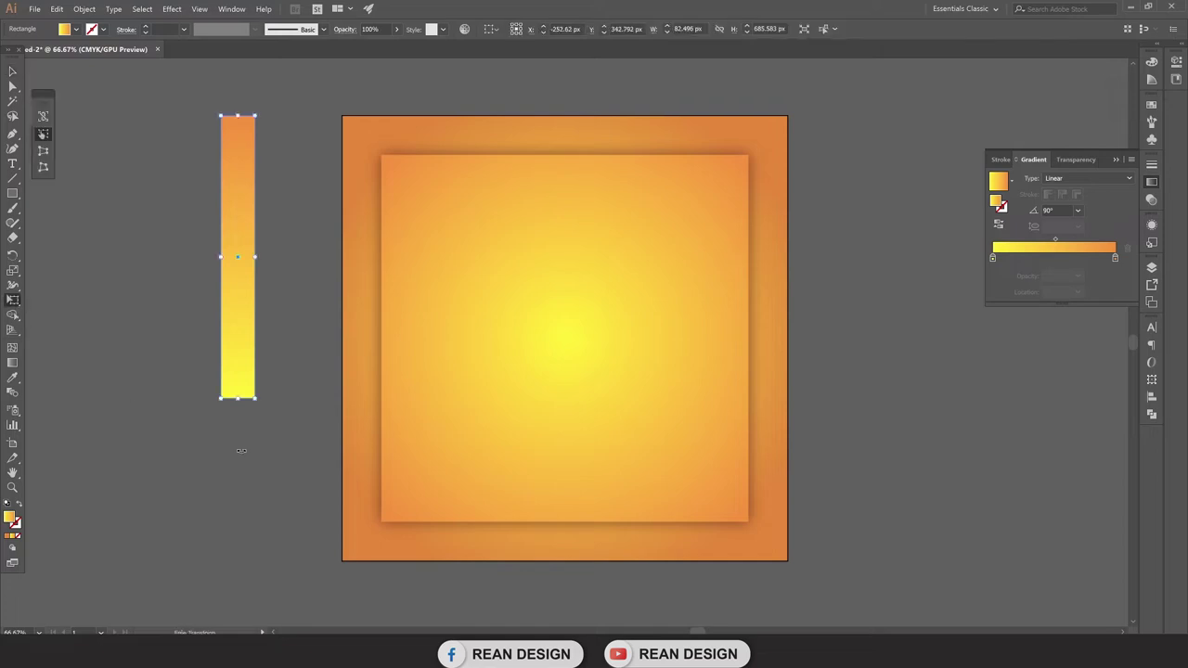
{"action": "left_click", "coordinate": [43, 150]}
{"action": "left_click_drag", "start_coordinate": [224, 399], "coordinate": [238, 403]}
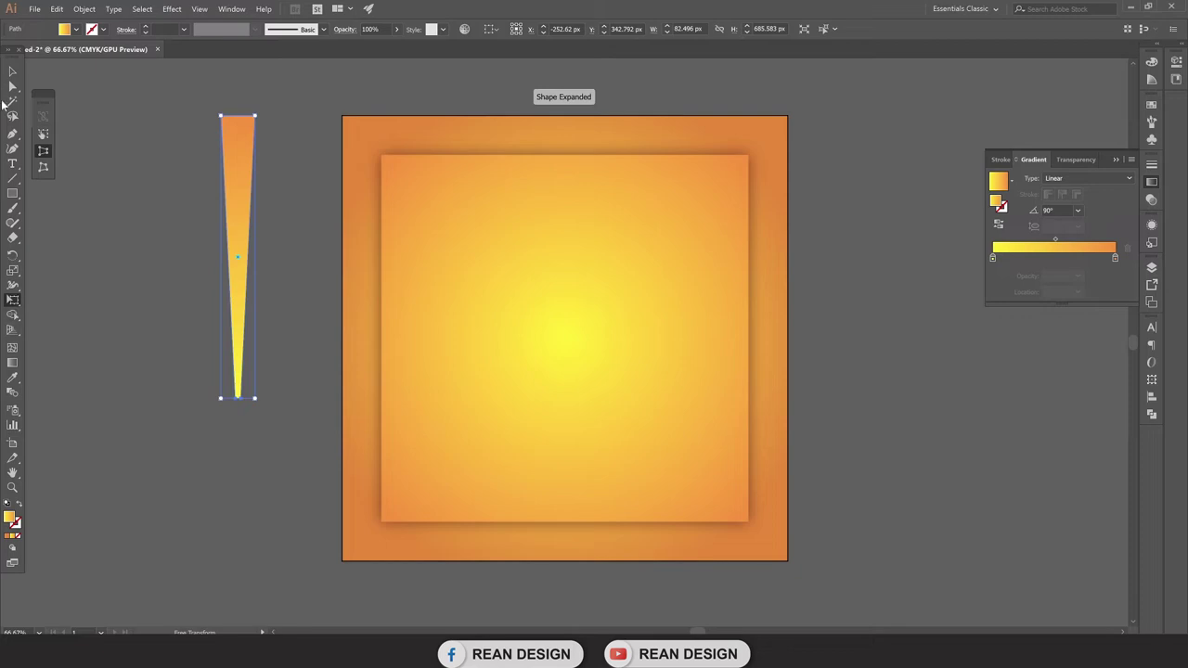
{"action": "left_click", "coordinate": [13, 71]}
{"action": "left_click", "coordinate": [157, 210]}
{"action": "left_click", "coordinate": [238, 380]}
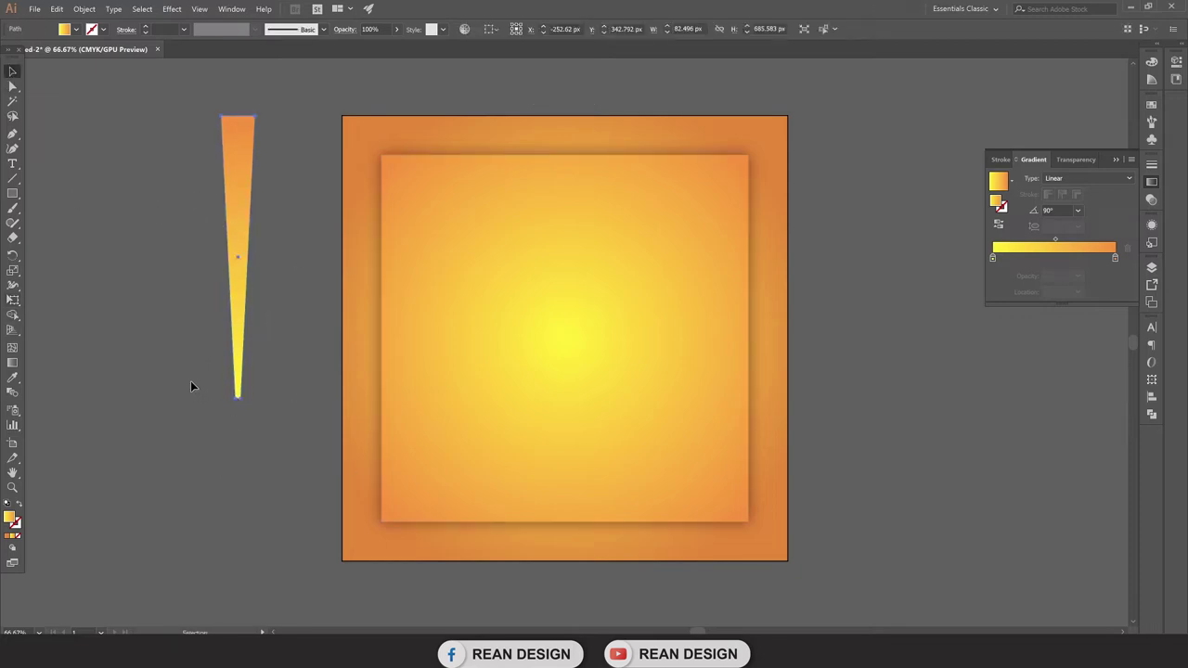
Step: Make one copy of the wedge rotated 360/29° around its bottom tip
{"action": "left_click", "coordinate": [13, 255]}
{"action": "scroll", "coordinate": [225, 414], "scroll_direction": "up", "scroll_amount": 1}
{"action": "scroll", "coordinate": [223, 395], "scroll_direction": "up", "scroll_amount": 1}
{"action": "scroll", "coordinate": [250, 426], "scroll_direction": "down", "scroll_amount": 1}
{"action": "scroll", "coordinate": [245, 428], "scroll_direction": "down", "scroll_amount": 2}
{"action": "scroll", "coordinate": [243, 422], "scroll_direction": "up", "scroll_amount": 1}
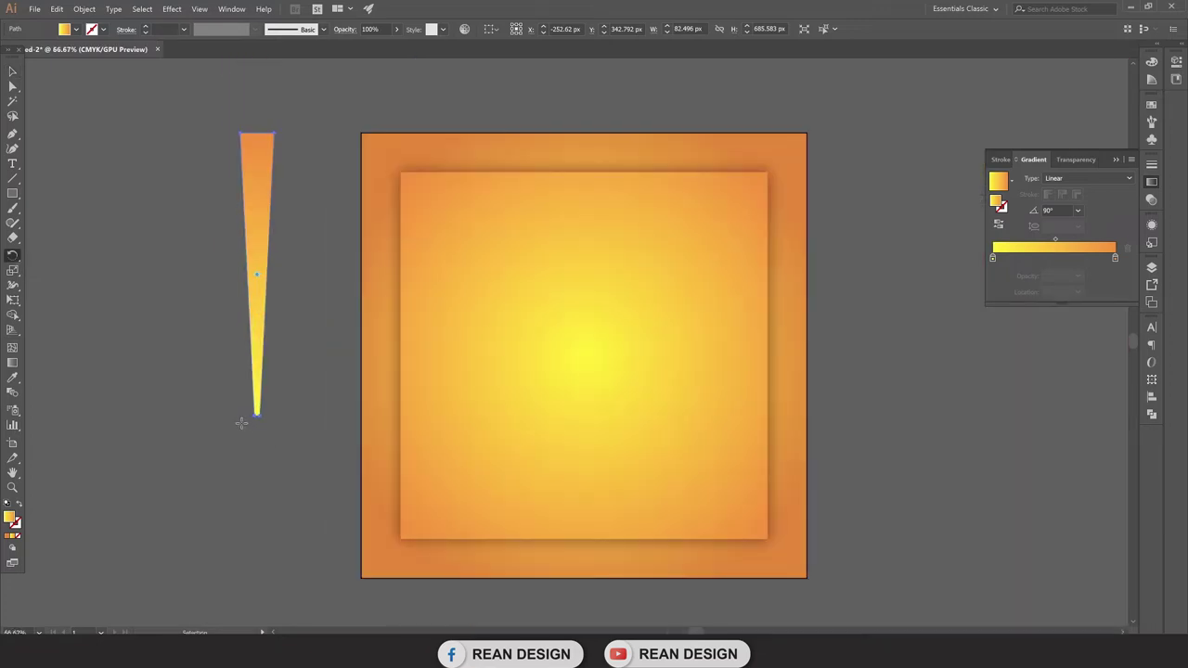
{"action": "scroll", "coordinate": [252, 426], "scroll_direction": "up", "scroll_amount": 1}
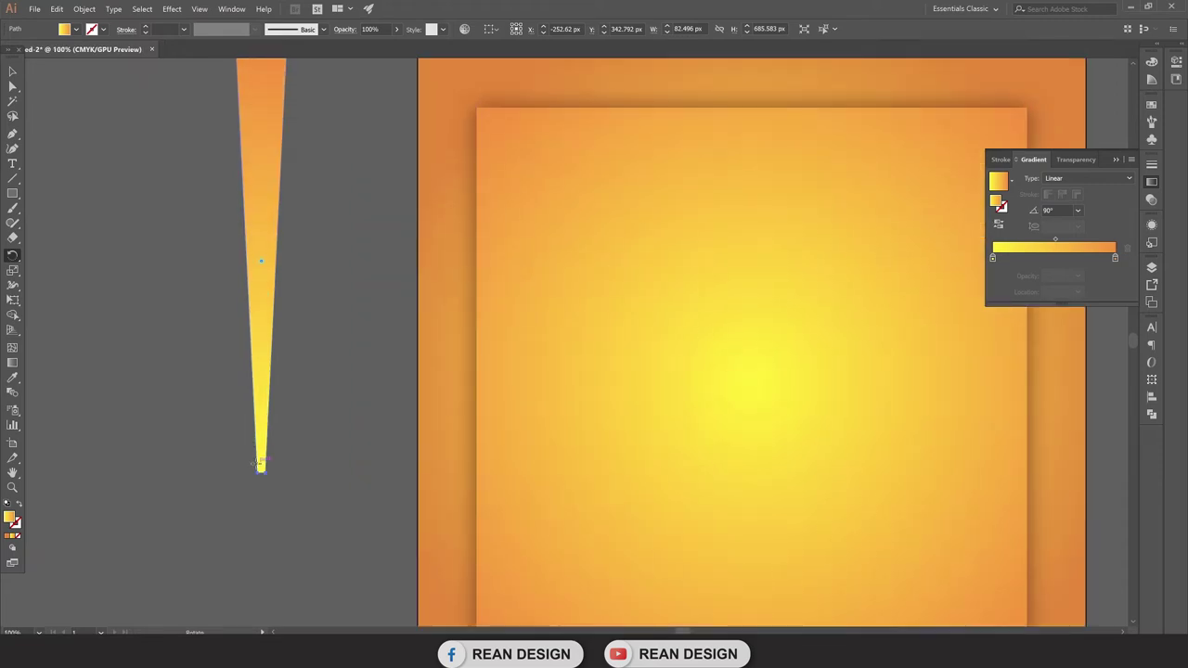
{"action": "scroll", "coordinate": [256, 478], "scroll_direction": "up", "scroll_amount": 1}
{"action": "scroll", "coordinate": [258, 480], "scroll_direction": "down", "scroll_amount": 1}
{"action": "scroll", "coordinate": [258, 480], "scroll_direction": "up", "scroll_amount": 1}
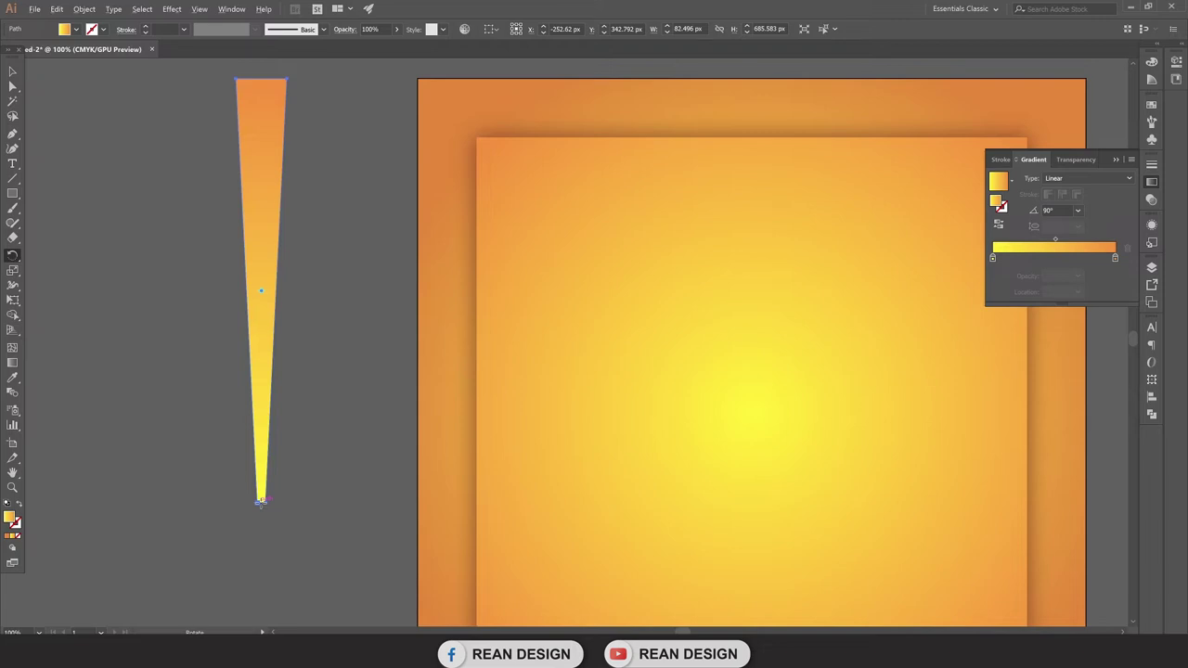
{"action": "left_click", "coordinate": [261, 502], "text": "alt"}
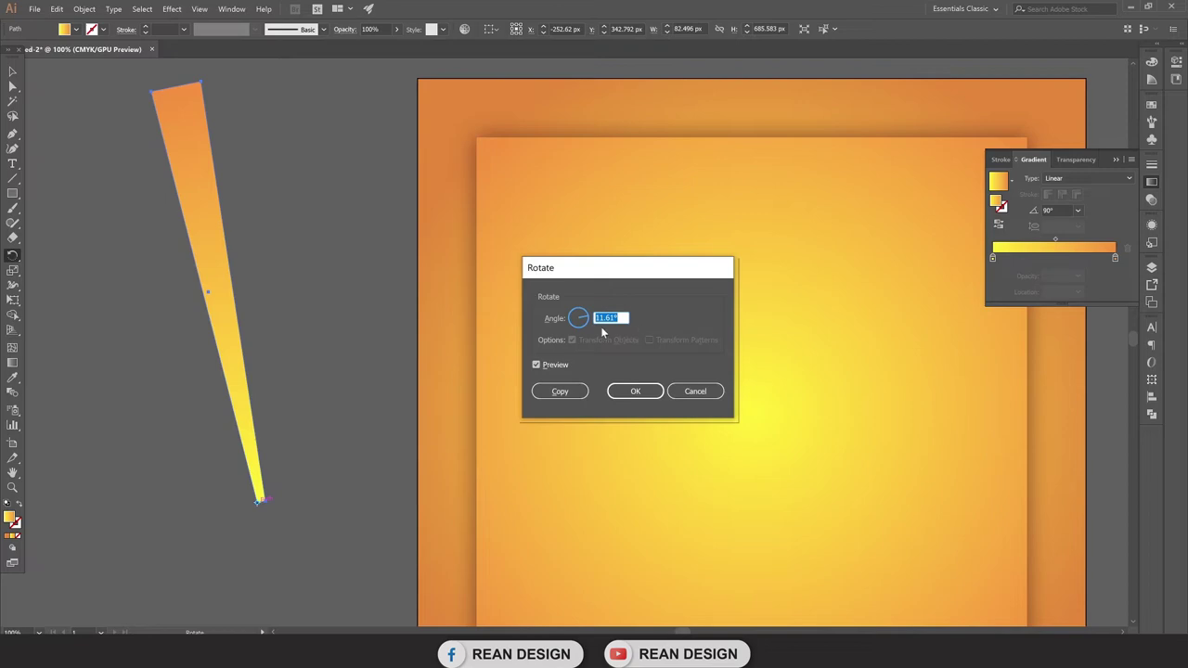
{"action": "type", "text": "3"}
{"action": "type", "text": "29"}
{"action": "left_click", "coordinate": [560, 393]}
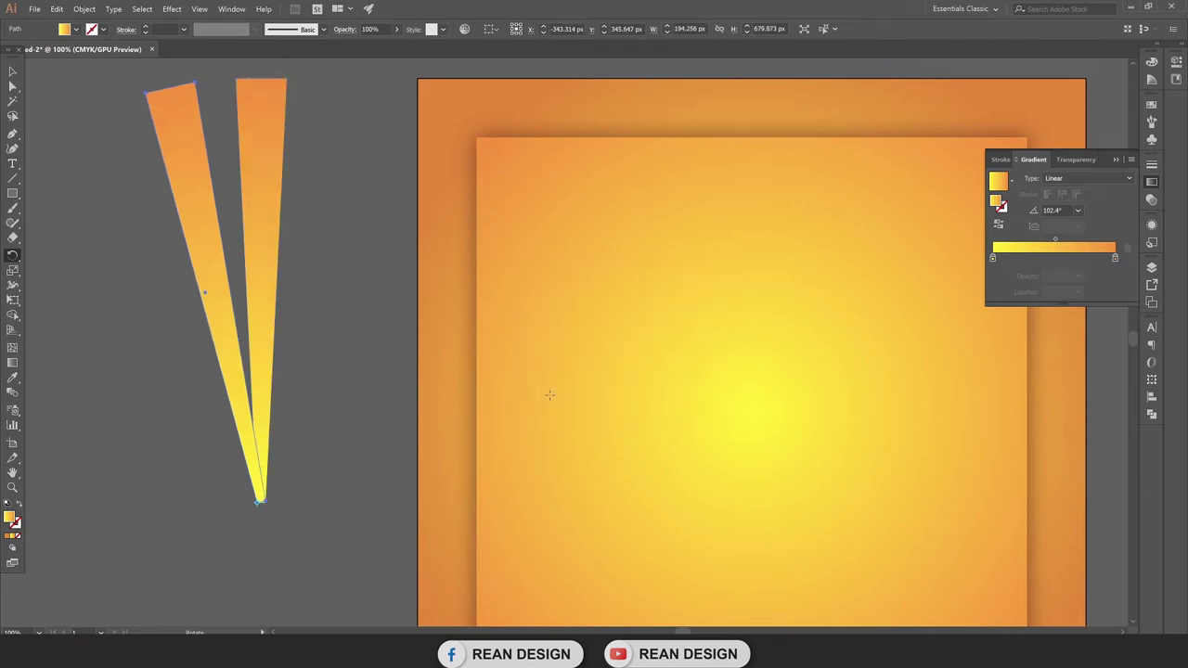
Step: Repeat the rotated copy with Ctrl+D to complete the sunburst, then select all rays
{"action": "left_click", "coordinate": [13, 71]}
{"action": "scroll", "coordinate": [228, 220], "scroll_direction": "down", "scroll_amount": 2, "text": "alt"}
{"action": "key", "text": "a"}
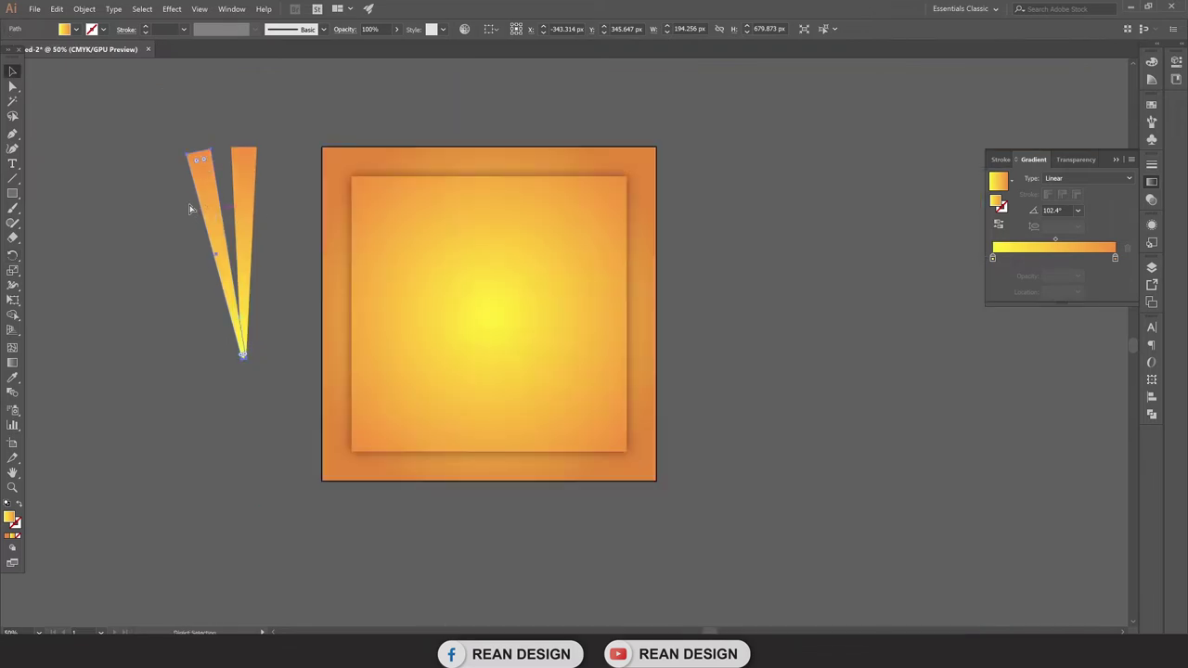
{"action": "key", "text": "ctrl+d"}
{"action": "key", "text": "ctrl+d"}
{"action": "key", "text": "ctrl+d"}
{"action": "key", "text": "ctrl+d"}
{"action": "key", "text": "ctrl+d"}
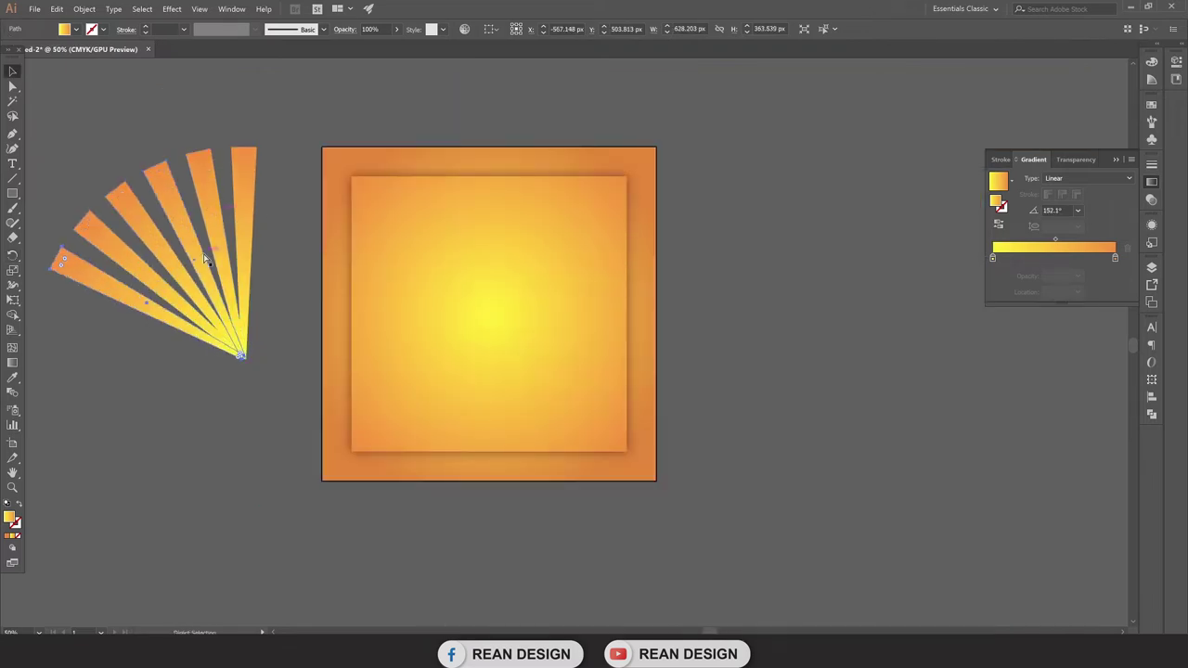
{"action": "key", "text": "ctrl+d"}
{"action": "key", "text": "ctrl+d"}
{"action": "key", "text": "ctrl+d"}
{"action": "key", "text": "ctrl+d"}
{"action": "key", "text": "ctrl+d"}
{"action": "key", "text": "ctrl+d"}
{"action": "key", "text": "ctrl+d"}
{"action": "key", "text": "ctrl+d"}
{"action": "key", "text": "ctrl+d"}
{"action": "key", "text": "ctrl+d"}
{"action": "key", "text": "ctrl+d"}
{"action": "key", "text": "ctrl+d"}
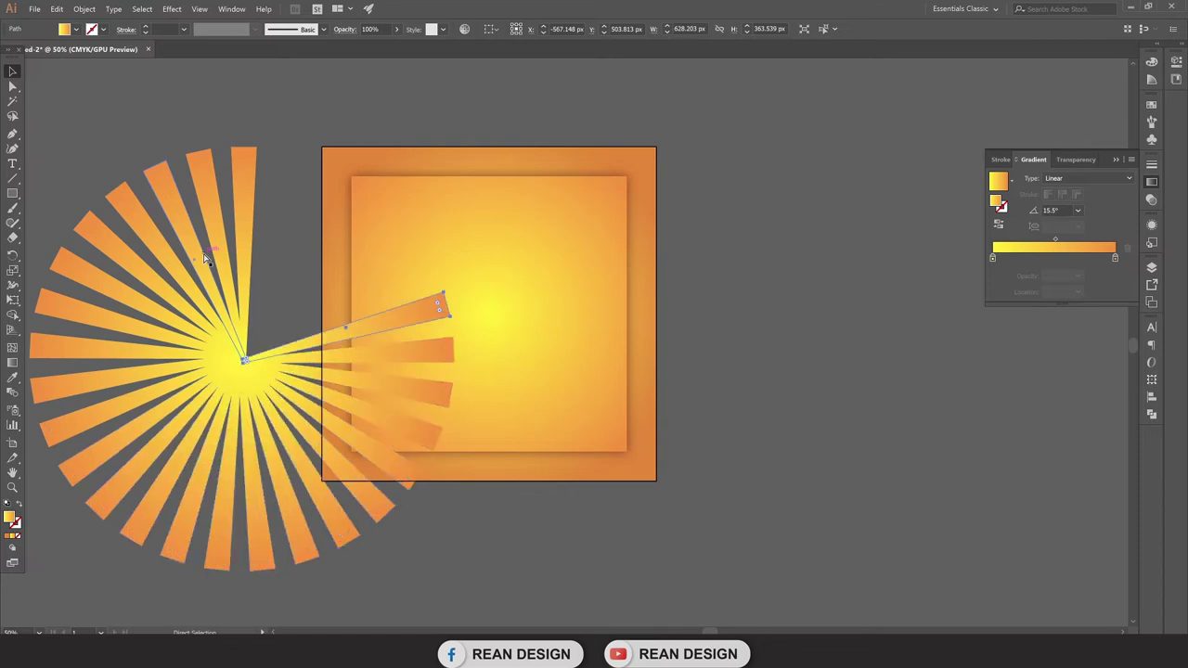
{"action": "key", "text": "ctrl+d"}
{"action": "key", "text": "ctrl+d"}
{"action": "key", "text": "ctrl+d"}
{"action": "key", "text": "ctrl+d"}
{"action": "key", "text": "ctrl+d"}
{"action": "key", "text": "ctrl+d"}
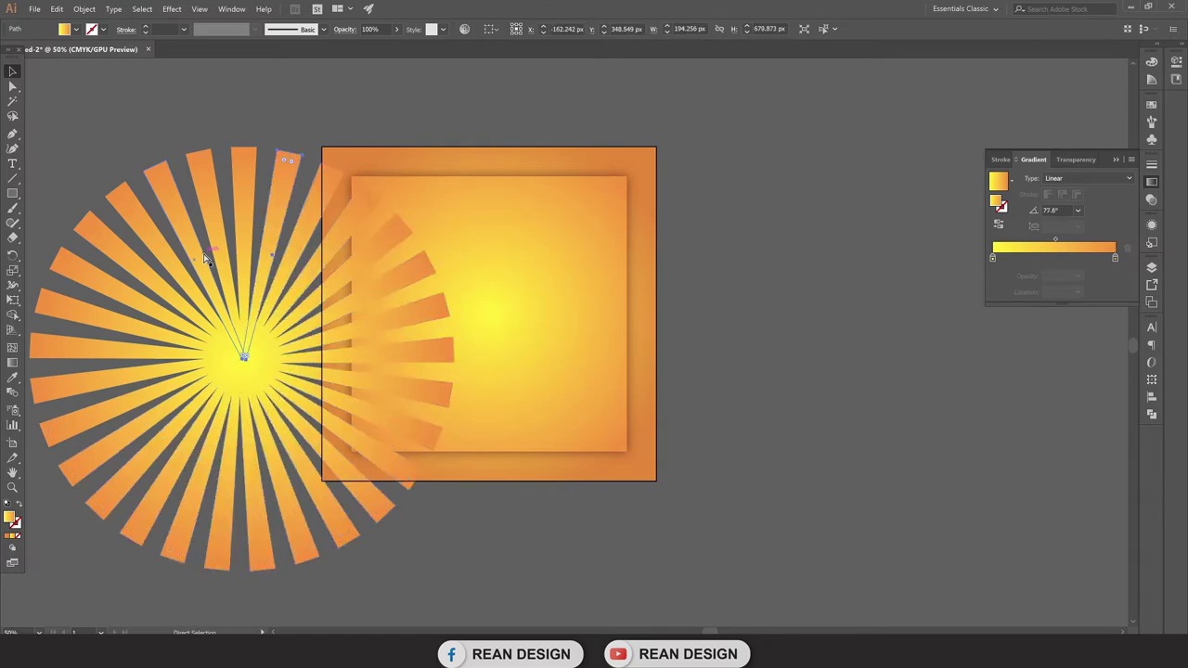
{"action": "left_click", "coordinate": [163, 106]}
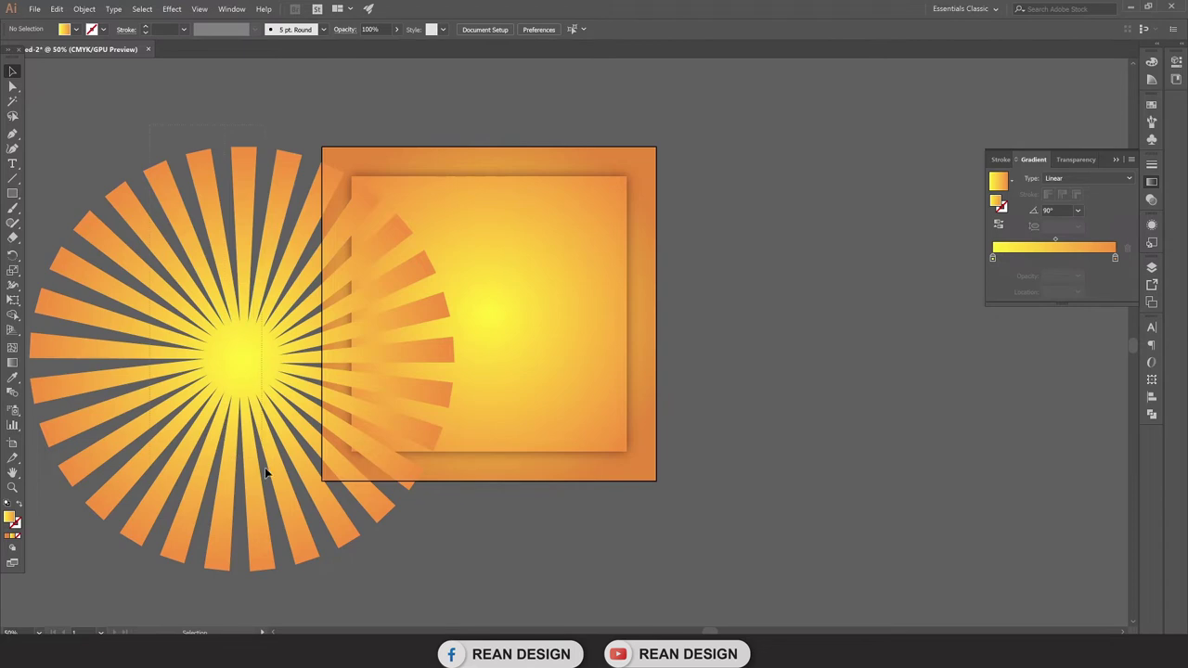
{"action": "key", "text": "ctrl+a"}
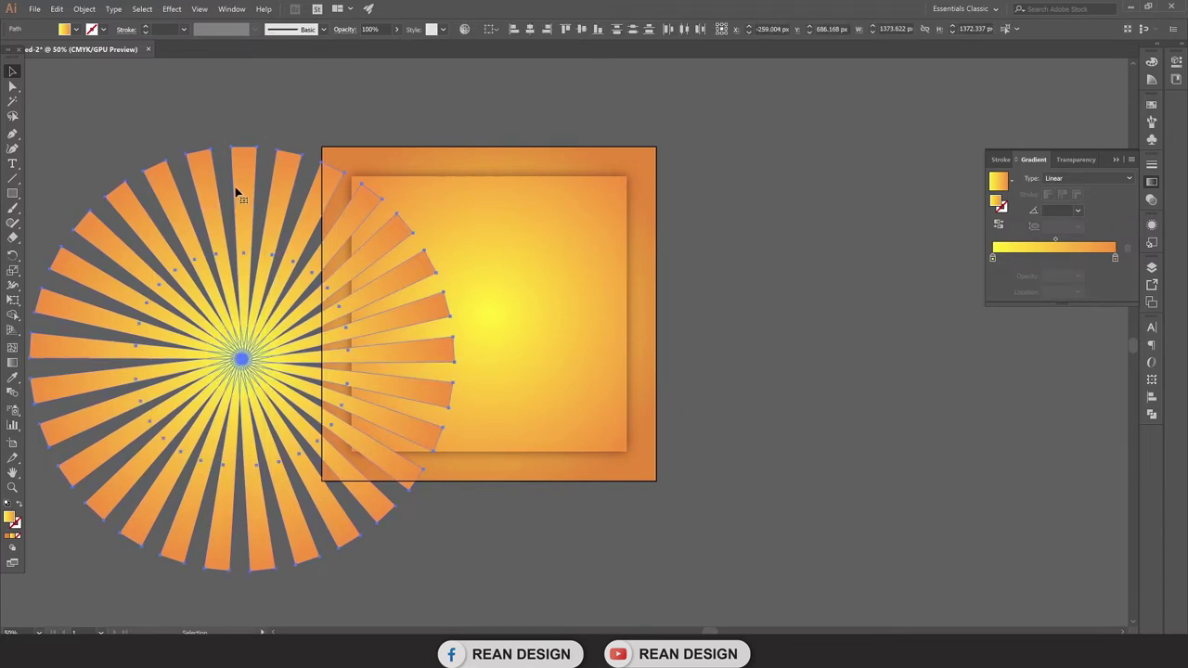
Step: Move the sunburst onto the artboard and align its centre with the inner square
{"action": "key", "text": "a"}
{"action": "key", "text": "v"}
{"action": "mouse_move", "coordinate": [268, 366]}
{"action": "left_mouse_down"}
{"action": "mouse_move", "coordinate": [490, 343]}
{"action": "mouse_move", "coordinate": [516, 321]}
{"action": "mouse_move", "coordinate": [520, 283]}
{"action": "mouse_move", "coordinate": [570, 341]}
{"action": "left_mouse_up"}
{"action": "key", "text": "ctrl+equal"}
{"action": "key", "text": "ctrl+minus"}
{"action": "key", "text": "ctrl+equal"}
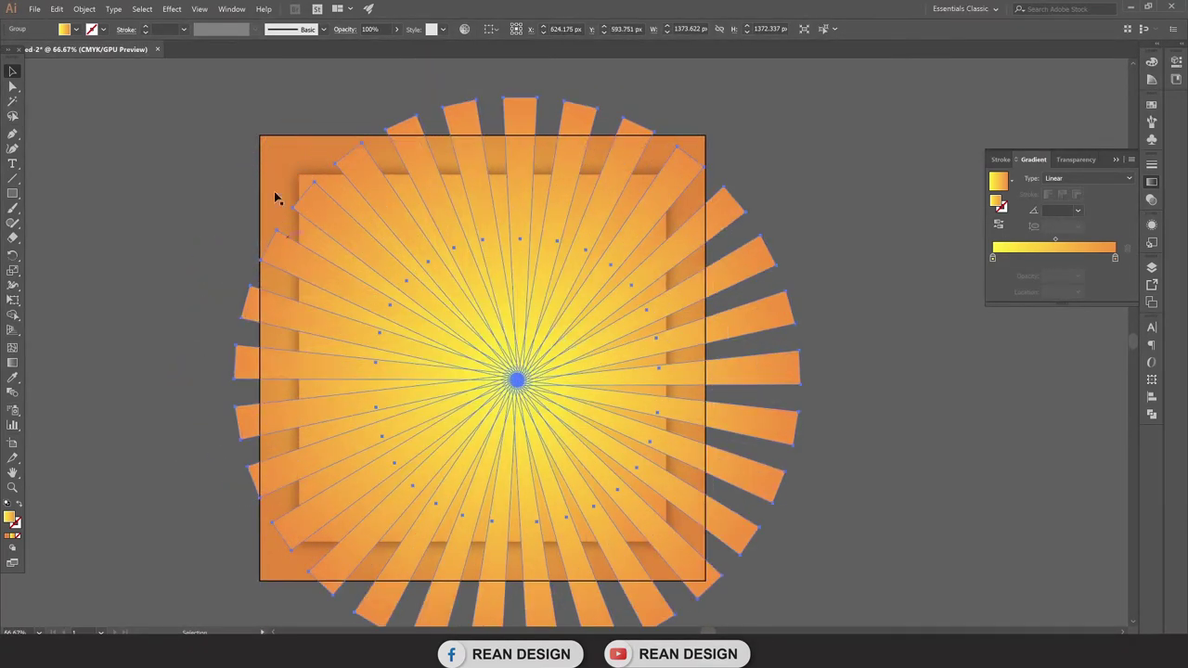
{"action": "left_click", "coordinate": [387, 247], "text": "shift"}
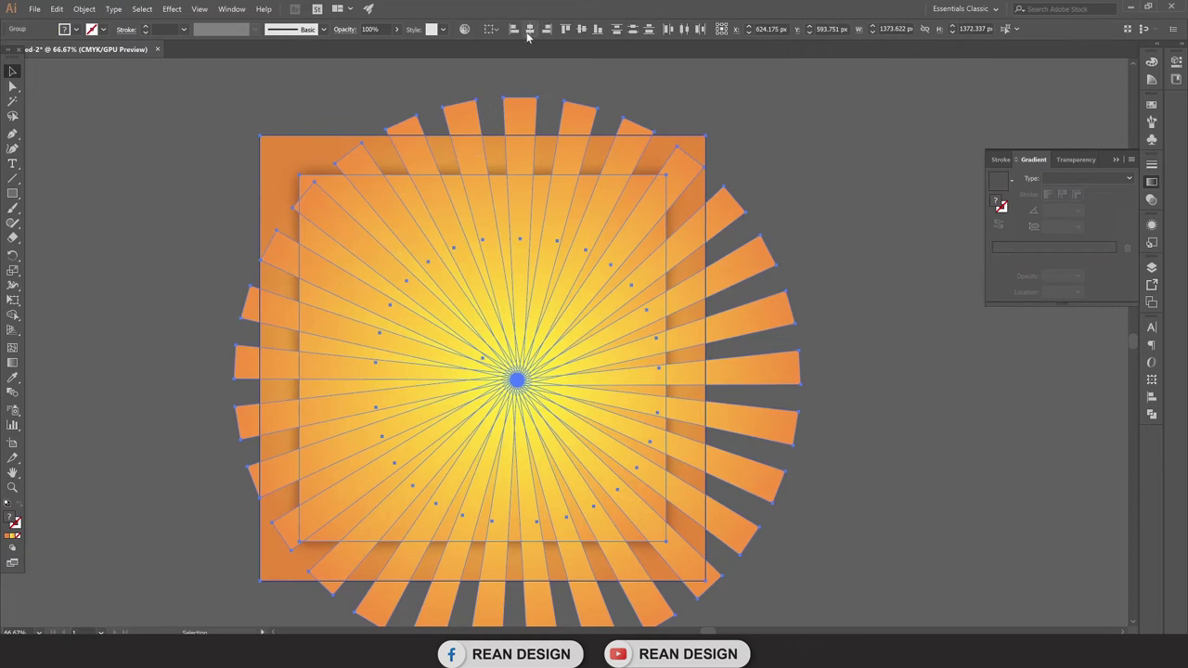
{"action": "left_click", "coordinate": [580, 30]}
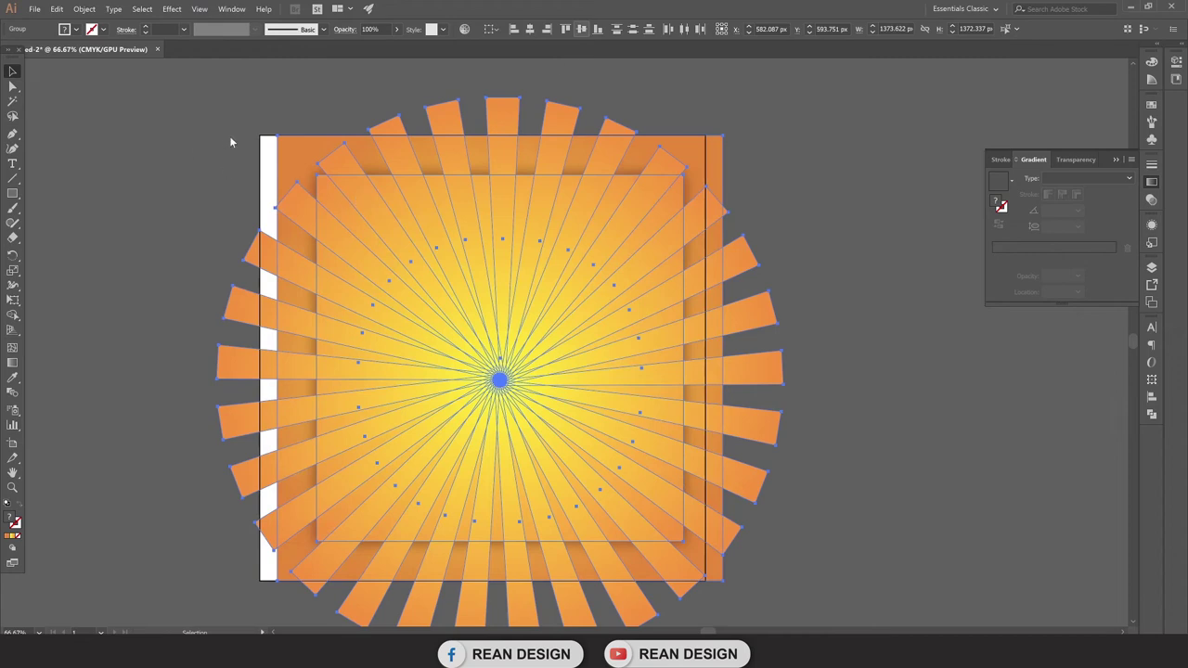
Step: Nudge the sunburst into place and enlarge it to about 1544 px across
{"action": "scroll", "coordinate": [265, 141], "scroll_direction": "up", "scroll_amount": 4}
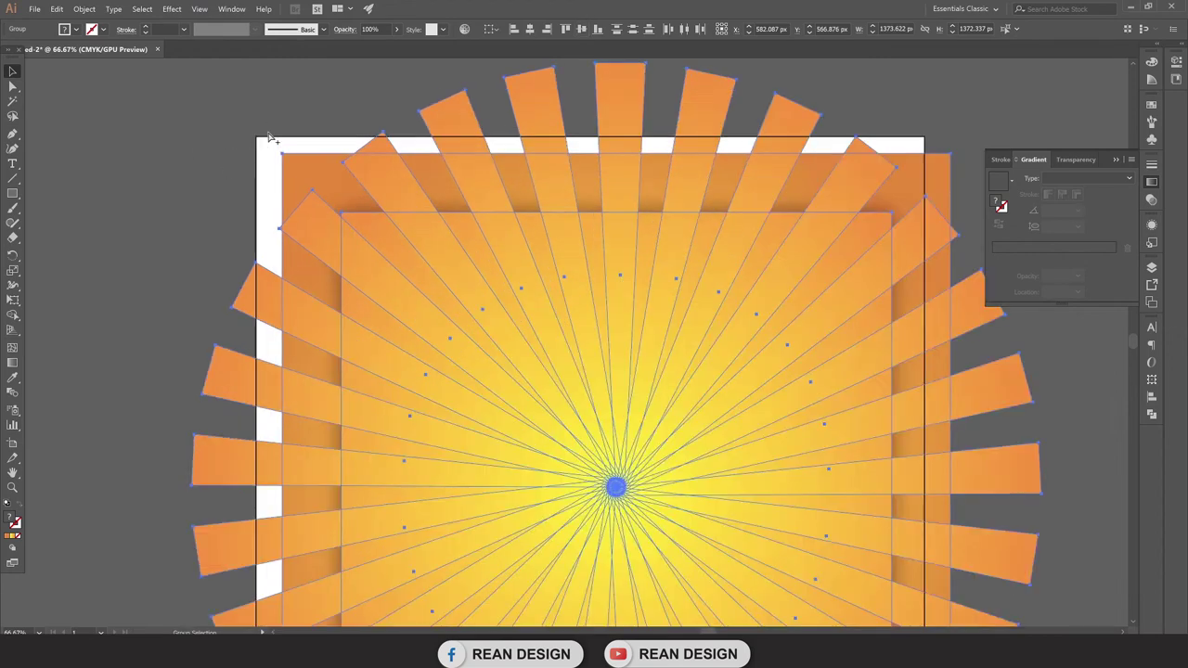
{"action": "left_click_drag", "start_coordinate": [320, 242], "coordinate": [264, 212]}
{"action": "scroll", "coordinate": [266, 218], "scroll_direction": "down", "scroll_amount": 4}
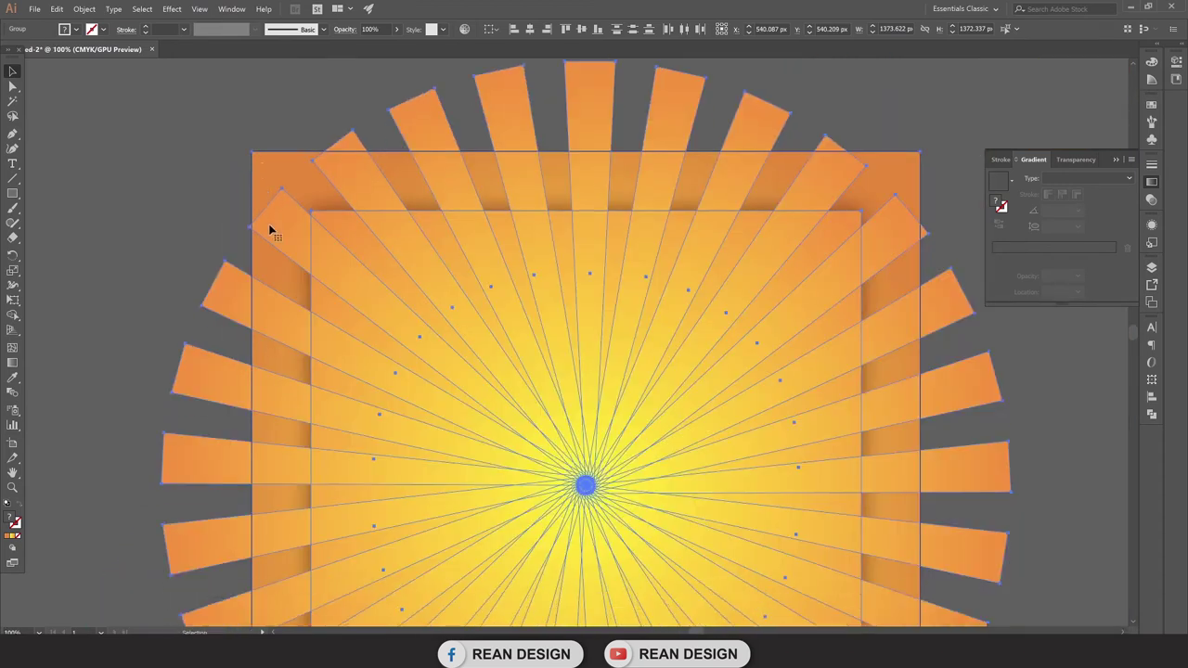
{"action": "scroll", "coordinate": [298, 239], "scroll_direction": "down", "scroll_amount": 1}
{"action": "scroll", "coordinate": [321, 232], "scroll_direction": "right", "scroll_amount": 1}
{"action": "scroll", "coordinate": [366, 279], "scroll_direction": "down", "scroll_amount": 1}
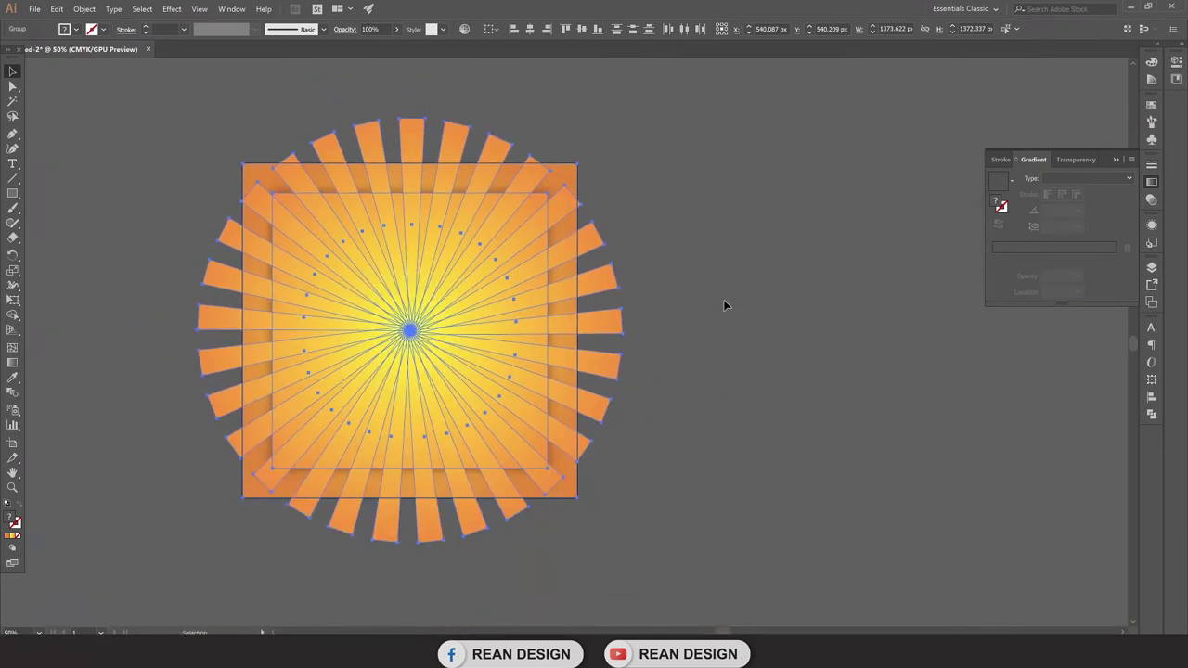
{"action": "key", "text": "period"}
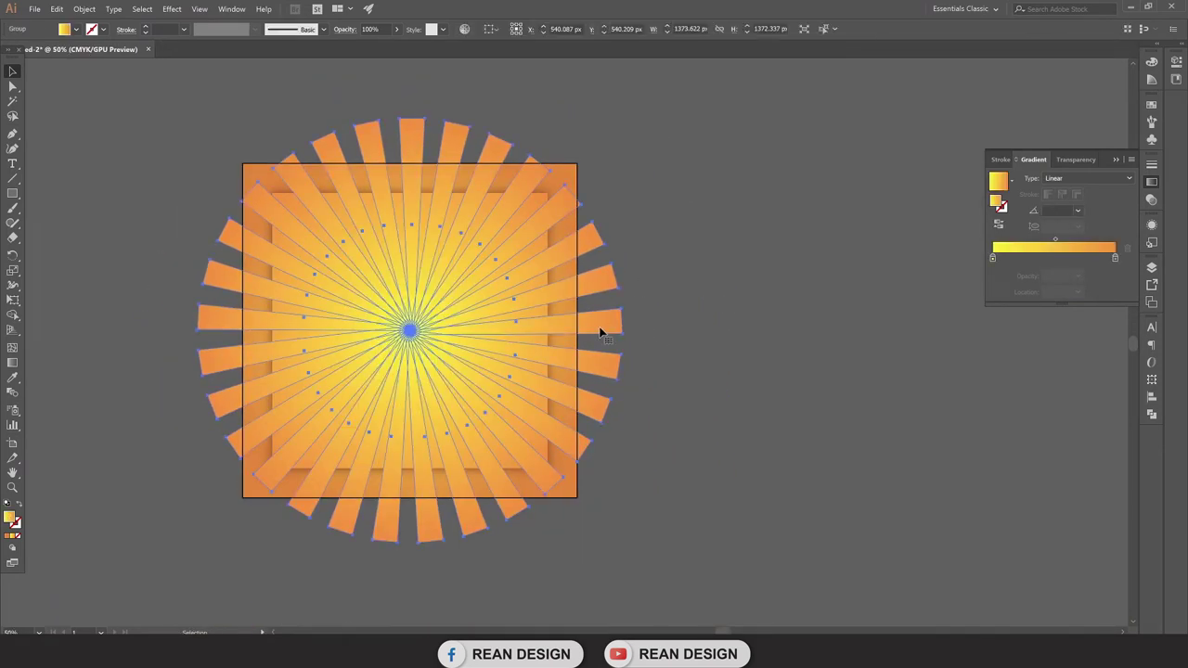
{"action": "key", "text": "e"}
{"action": "left_click_drag", "start_coordinate": [620, 543], "coordinate": [648, 570]}
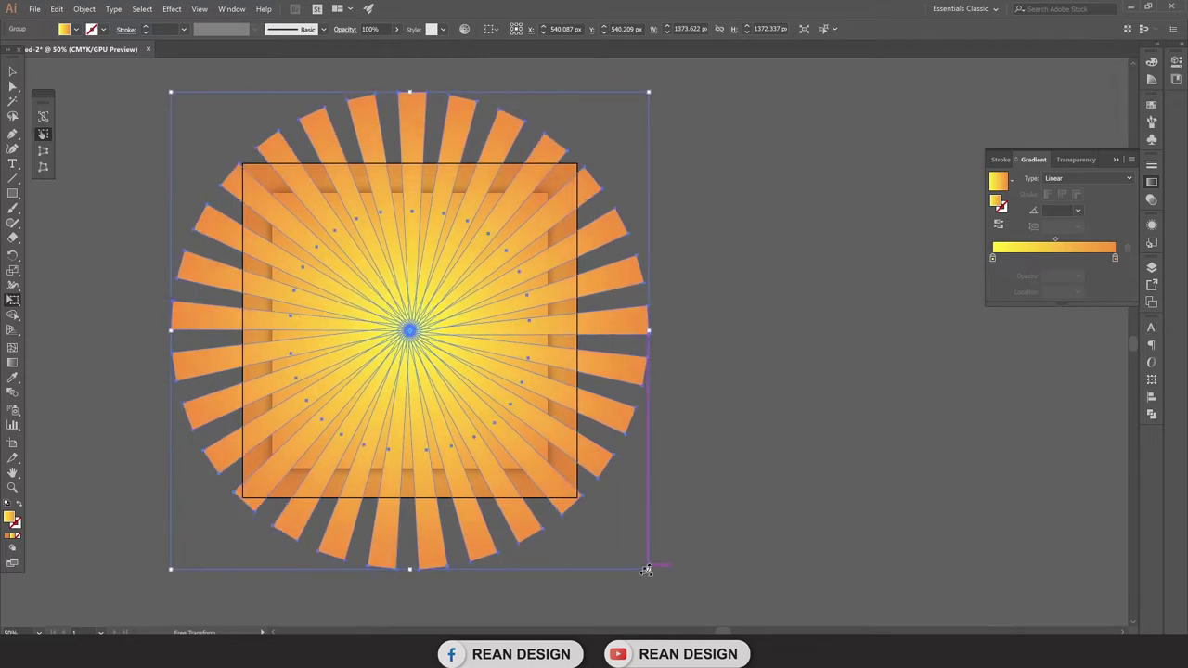
{"action": "key", "text": "v"}
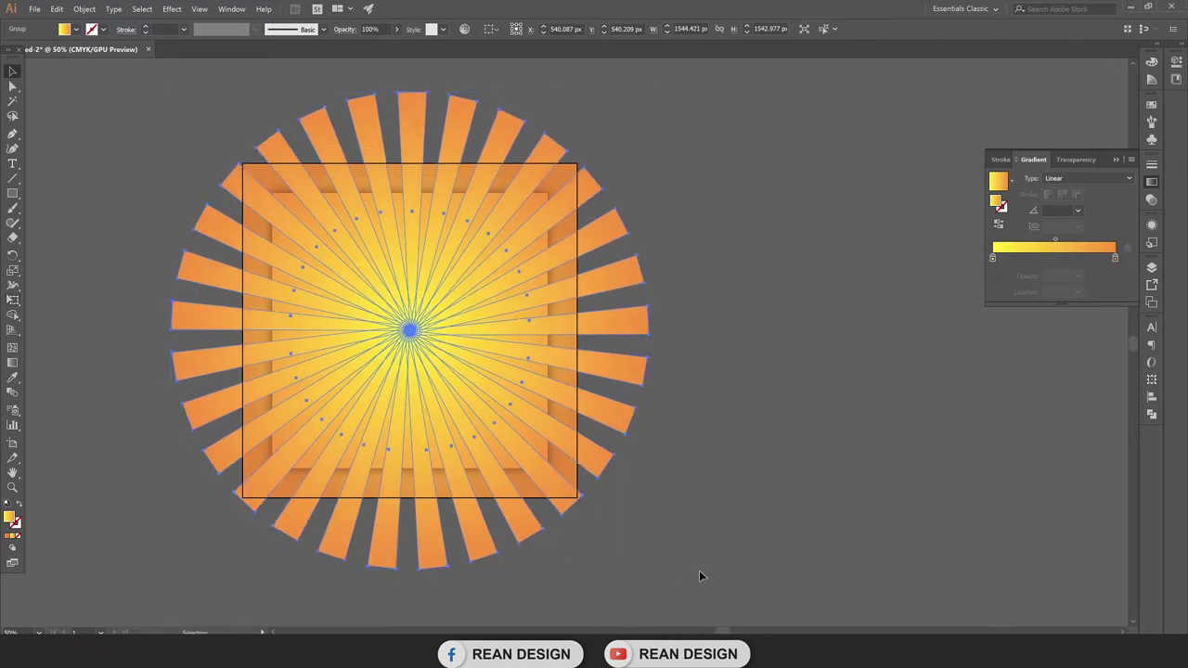
{"action": "left_click", "coordinate": [699, 569]}
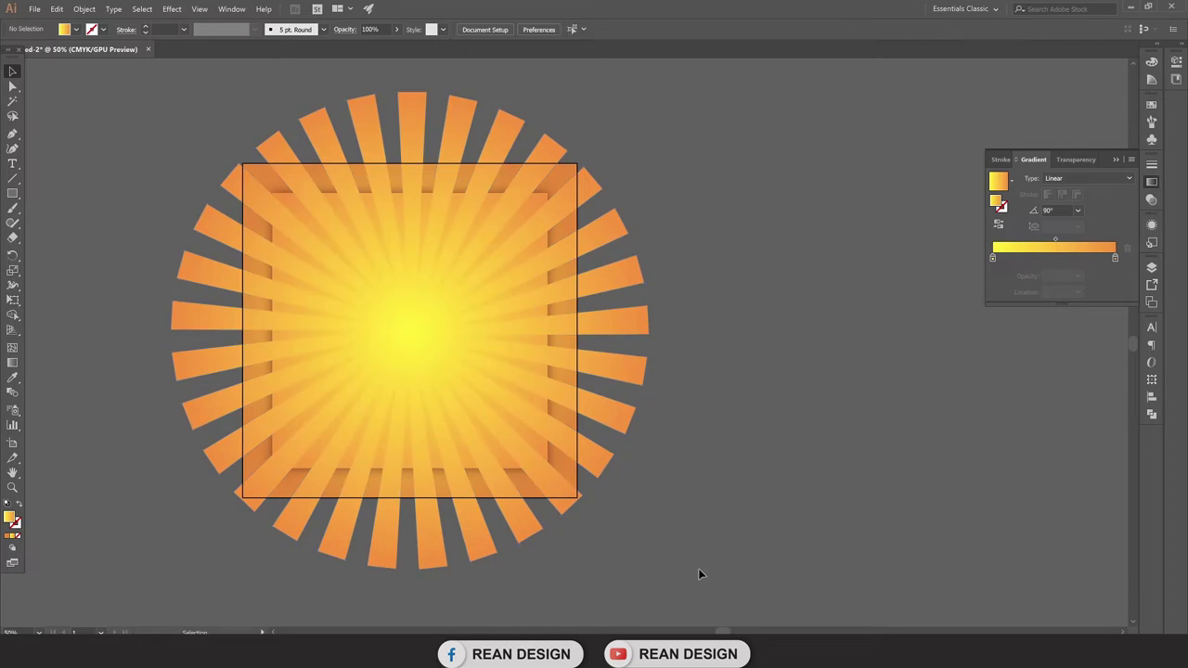
{"action": "left_click_drag", "start_coordinate": [409, 331], "coordinate": [603, 375]}
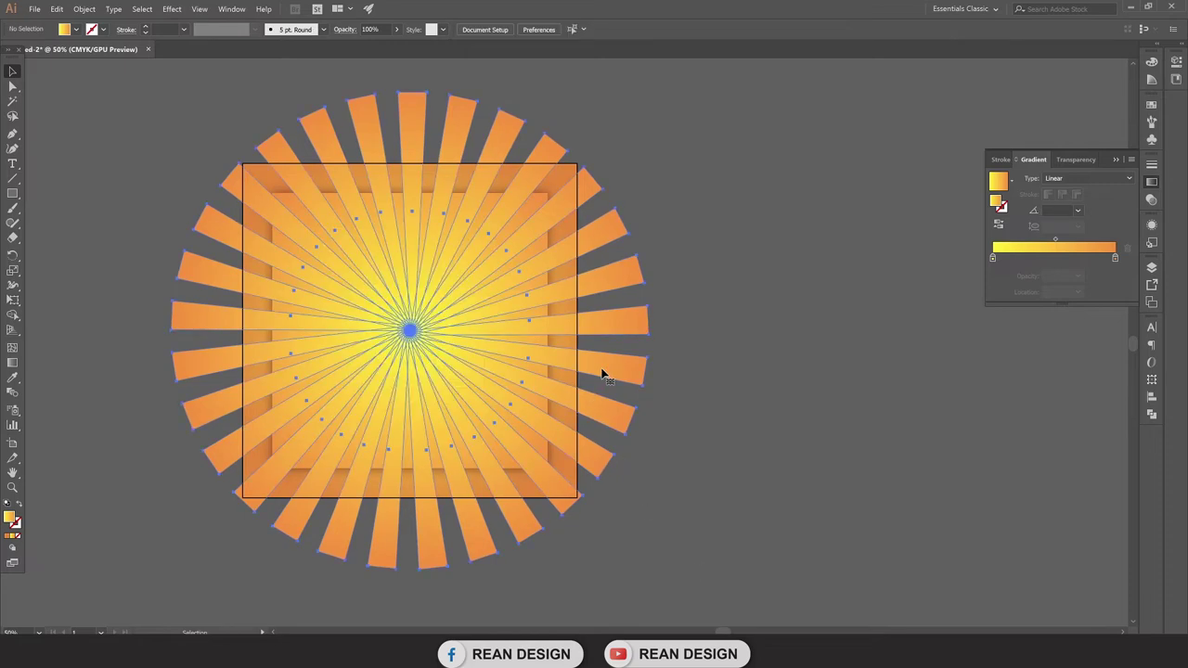
Step: Switch the sunburst group's blend mode to Multiply
{"action": "left_click", "coordinate": [1152, 226]}
{"action": "left_click", "coordinate": [1035, 271]}
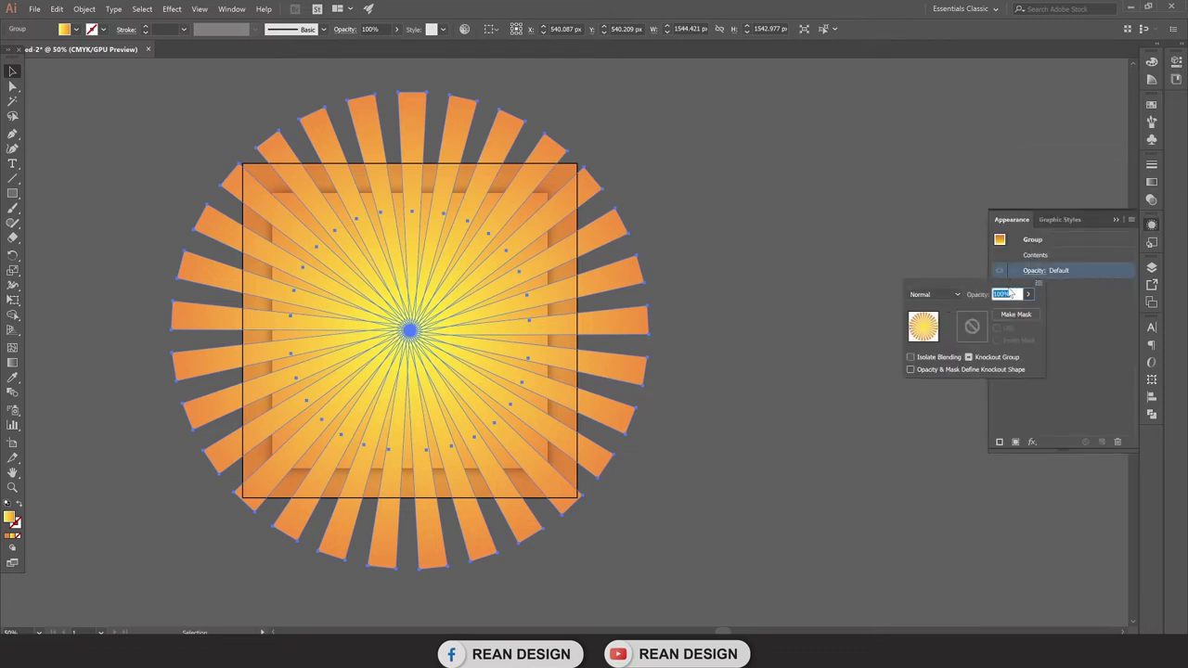
{"action": "left_click", "coordinate": [937, 295]}
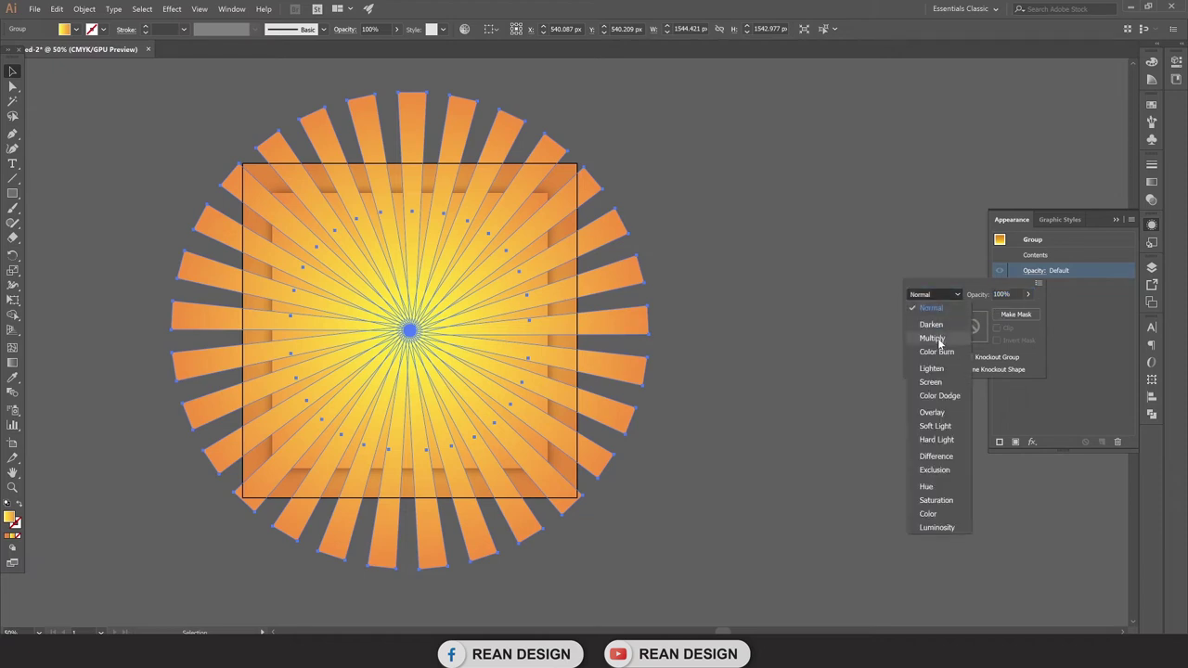
{"action": "left_click", "coordinate": [939, 342]}
{"action": "left_click", "coordinate": [715, 370]}
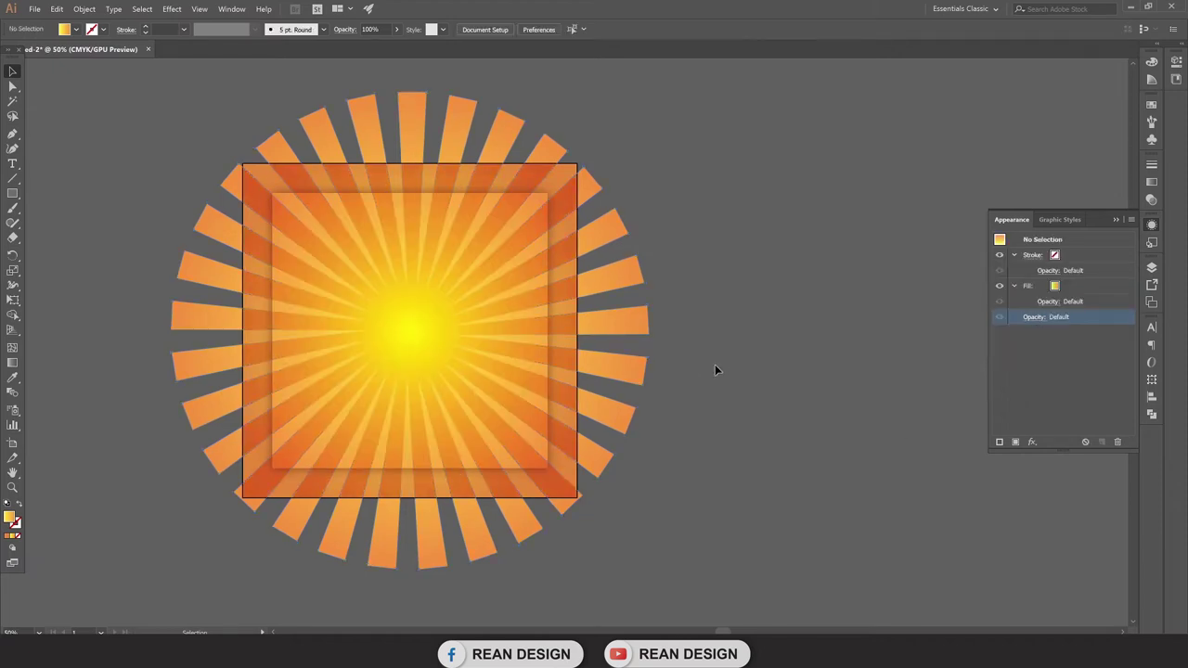
Step: Lower the sunburst group's opacity to 33%
{"action": "left_click", "coordinate": [621, 286]}
{"action": "left_click", "coordinate": [1034, 270]}
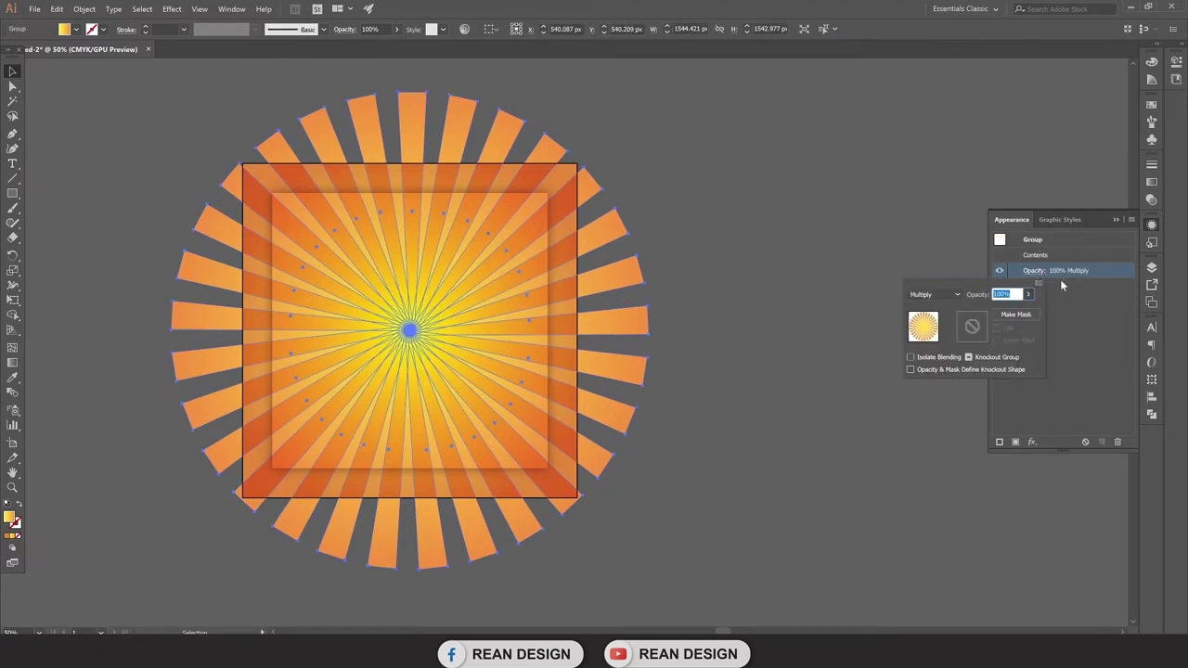
{"action": "left_click", "coordinate": [1027, 295]}
{"action": "left_click", "coordinate": [997, 312]}
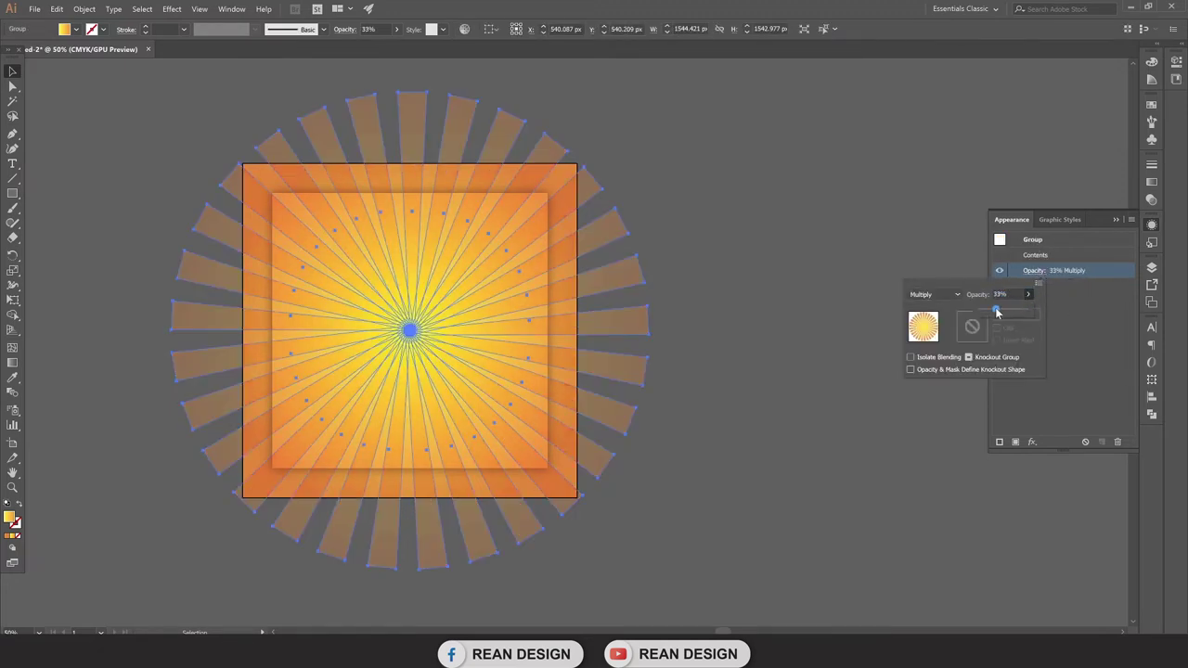
{"action": "left_click", "coordinate": [997, 313]}
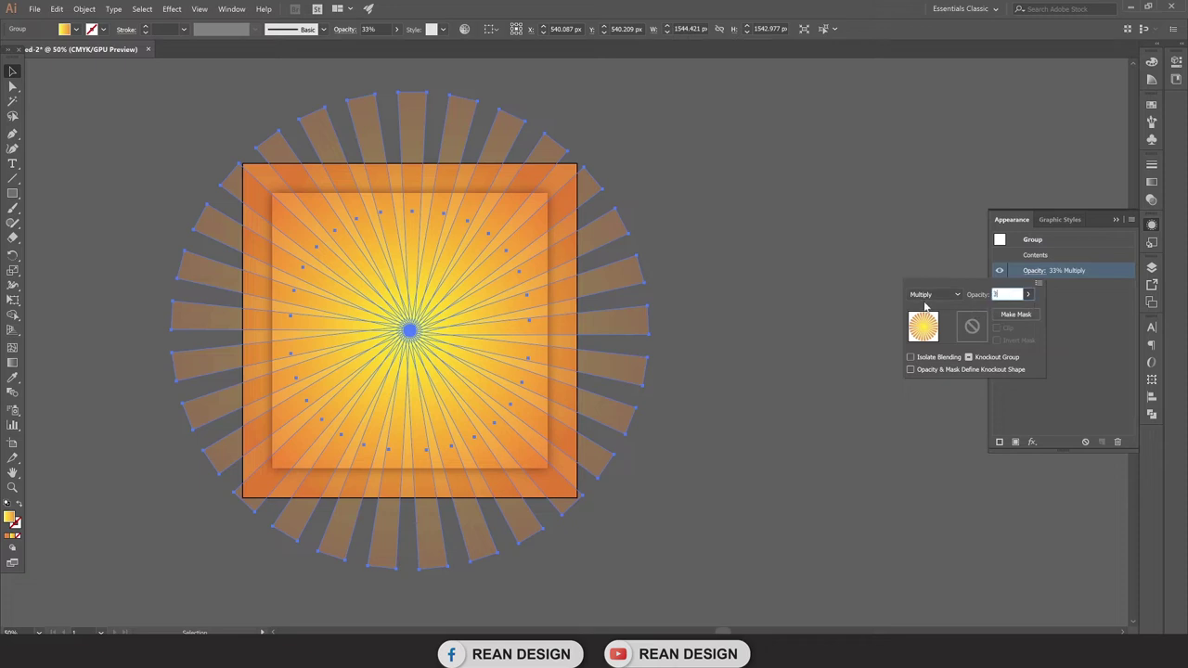
{"action": "left_click", "coordinate": [777, 350]}
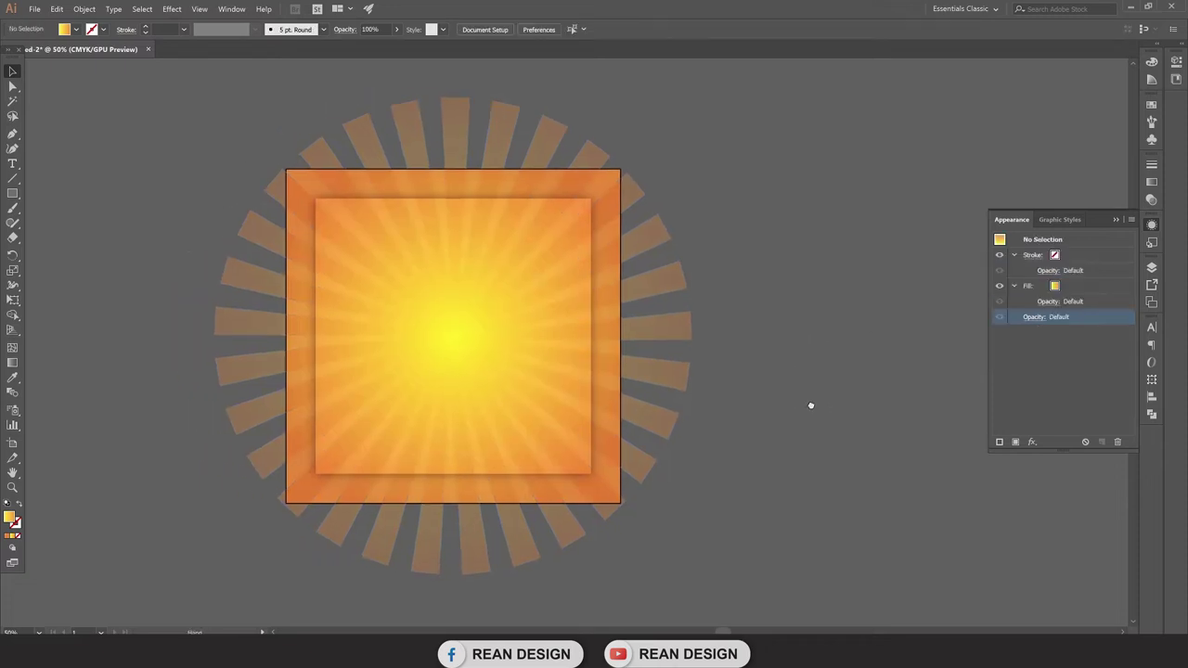
{"action": "scroll", "coordinate": [794, 400], "scroll_direction": "up", "scroll_amount": 1}
{"action": "scroll", "coordinate": [762, 399], "scroll_direction": "up", "scroll_amount": 1, "text": "alt"}
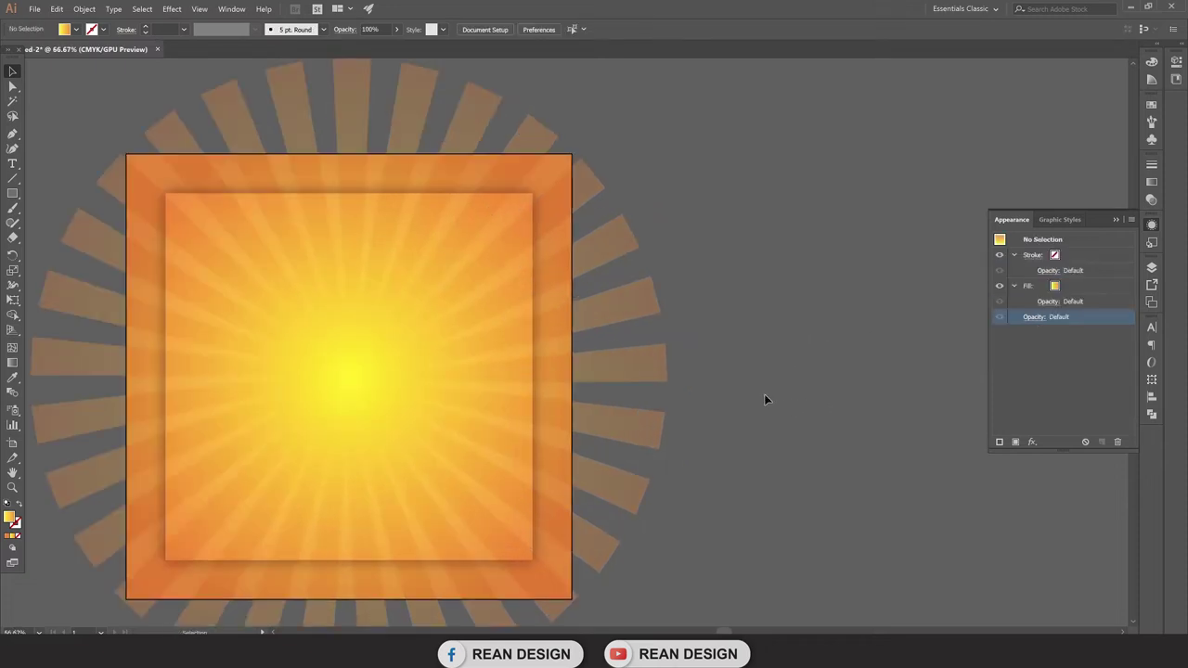
{"action": "scroll", "coordinate": [769, 371], "scroll_direction": "up", "scroll_amount": 1}
{"action": "scroll", "coordinate": [771, 332], "scroll_direction": "down", "scroll_amount": 1}
{"action": "scroll", "coordinate": [771, 333], "scroll_direction": "left", "scroll_amount": 1}
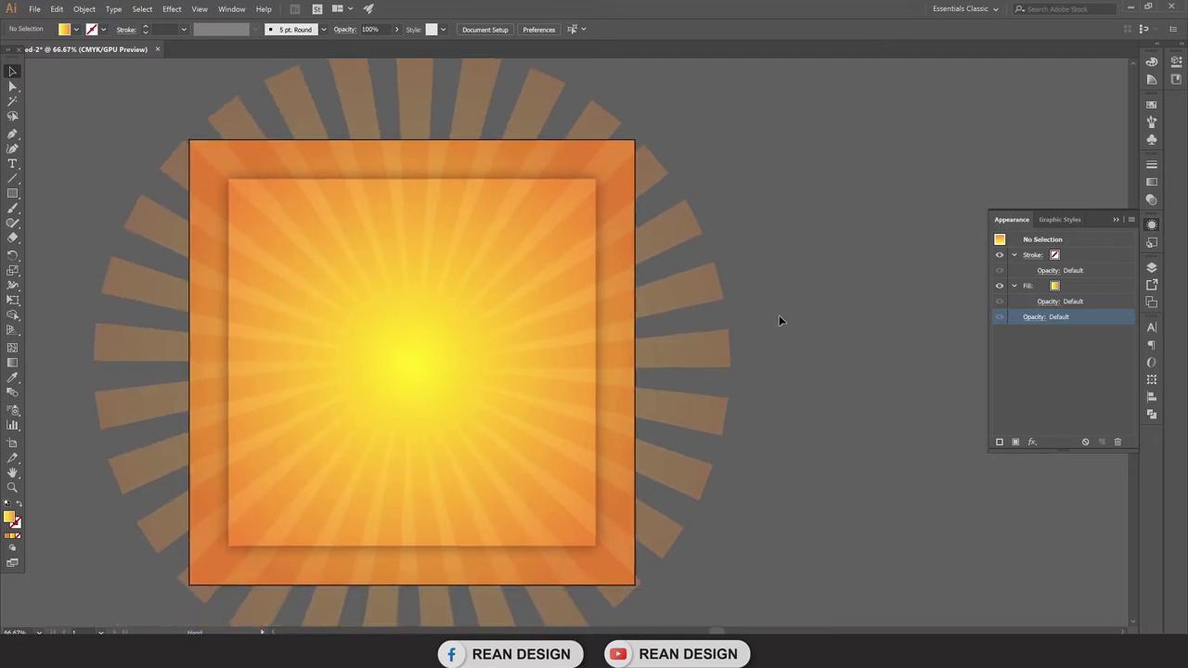
{"action": "left_click", "coordinate": [213, 152]}
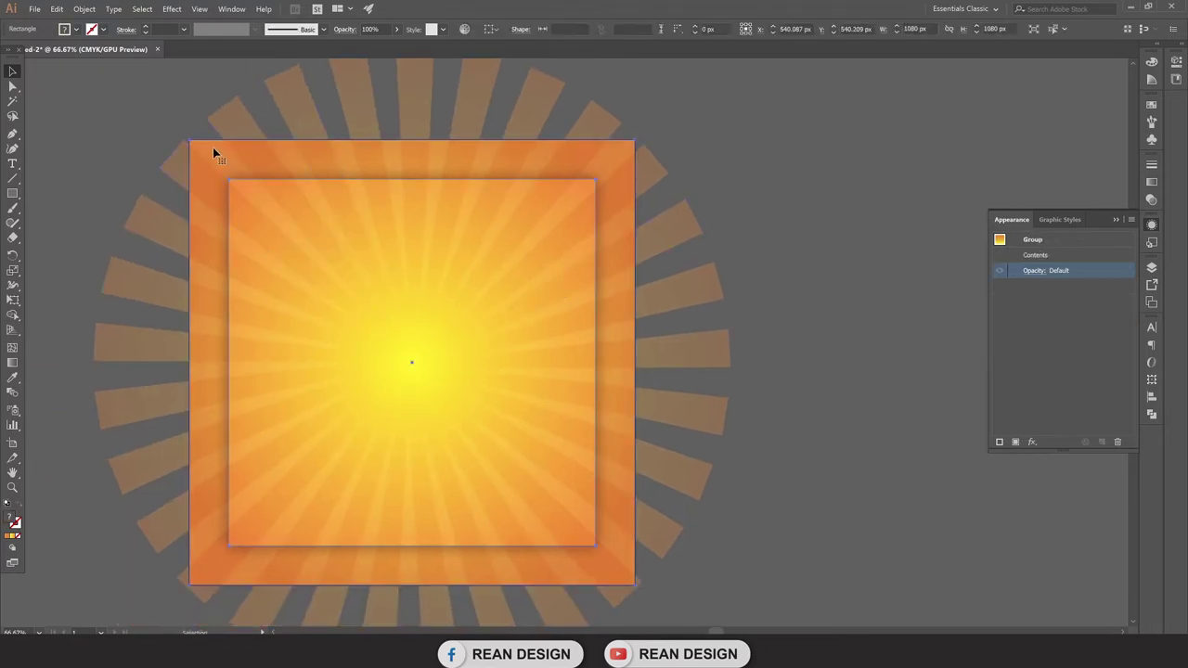
{"action": "double_click", "coordinate": [213, 151]}
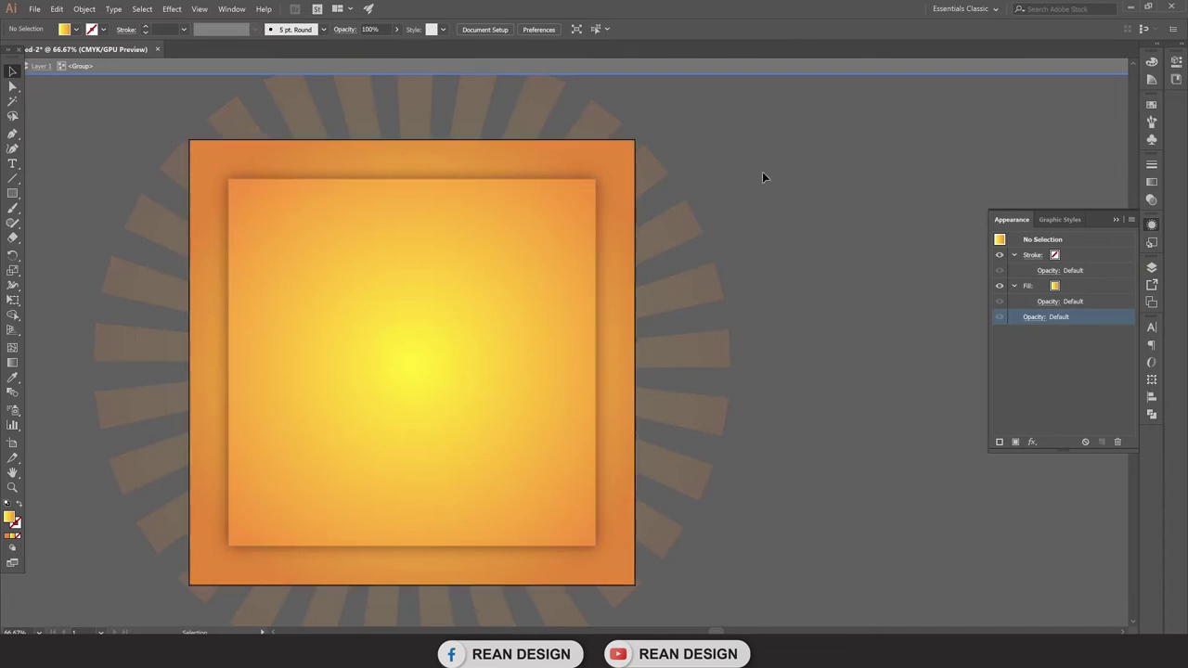
{"action": "double_click", "coordinate": [766, 240]}
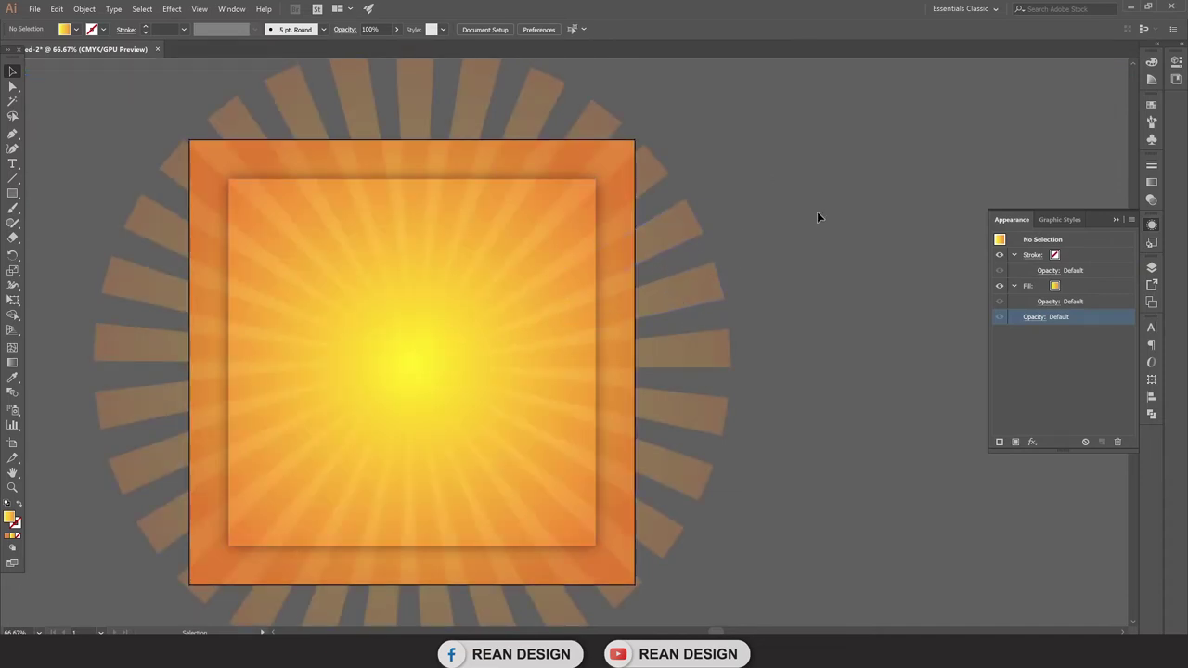
{"action": "double_click", "coordinate": [211, 152]}
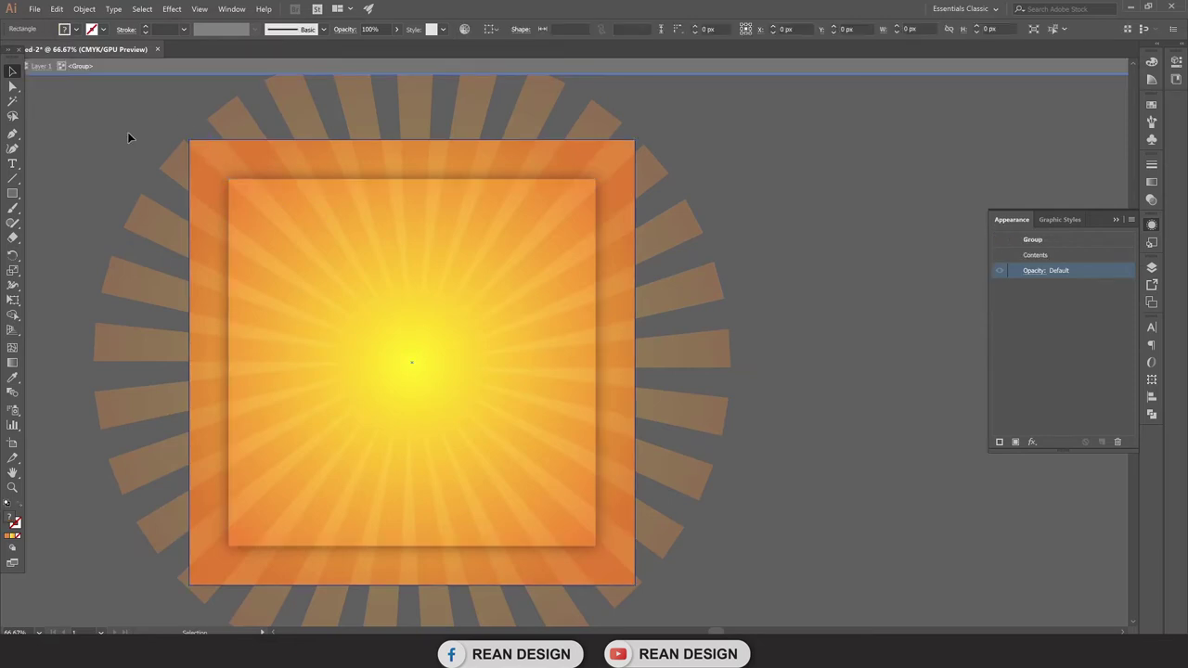
{"action": "double_click", "coordinate": [127, 125]}
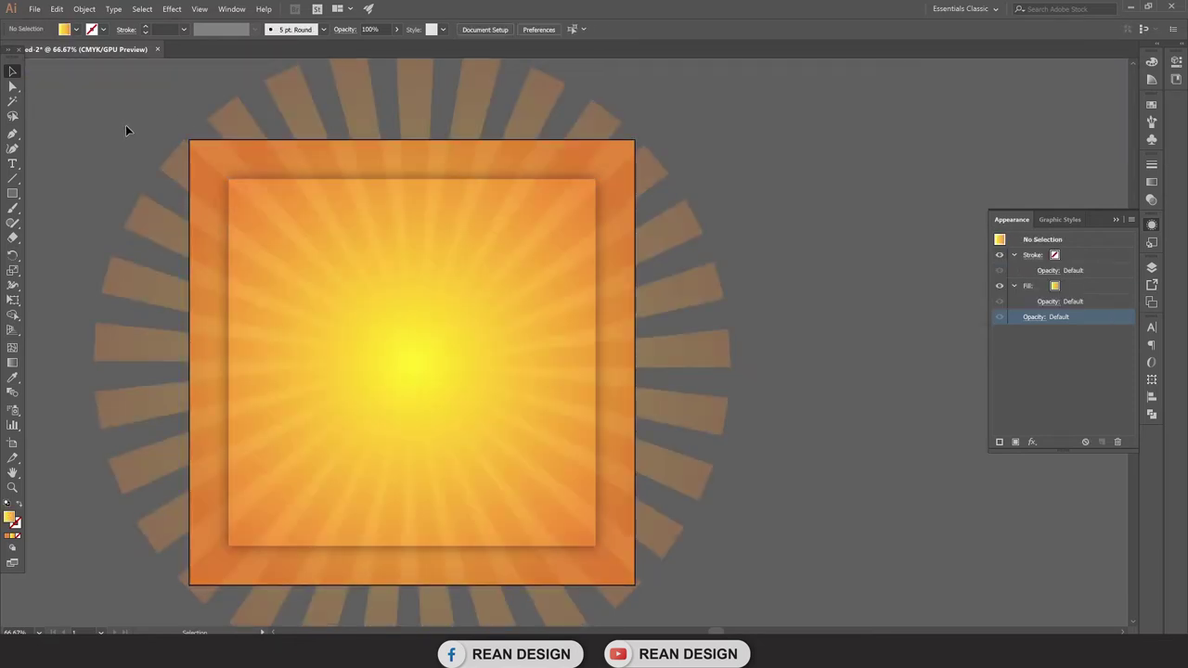
{"action": "left_click", "coordinate": [13, 87]}
{"action": "left_click", "coordinate": [218, 157]}
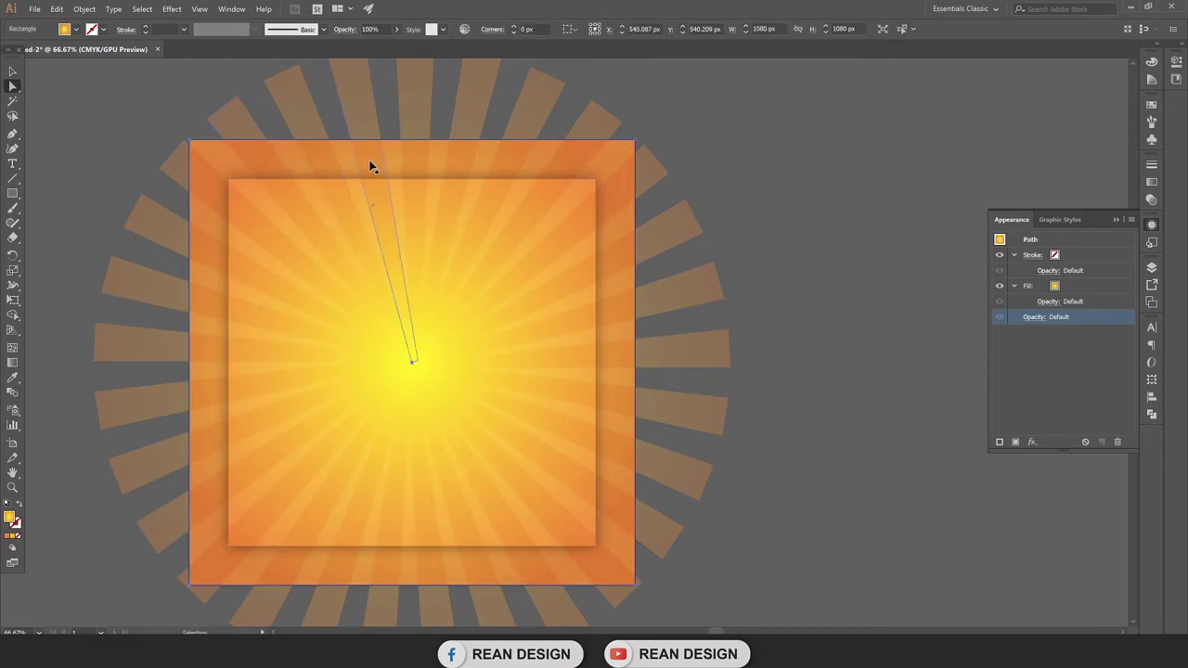
{"action": "left_click", "coordinate": [11, 72]}
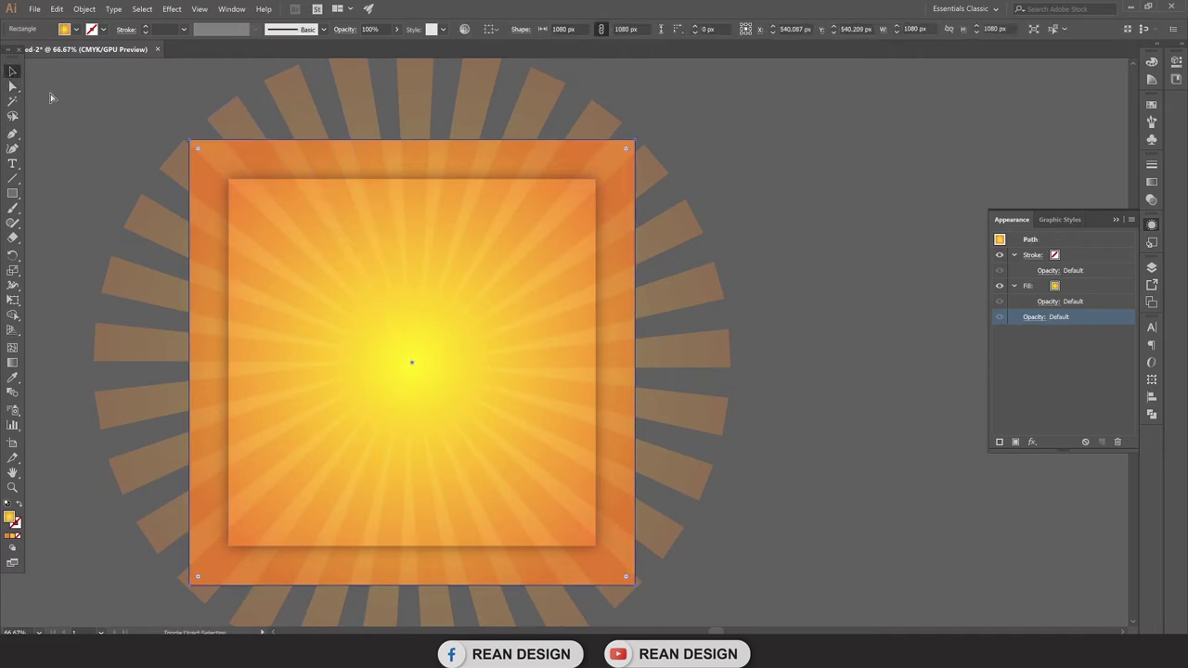
{"action": "left_click", "coordinate": [804, 220]}
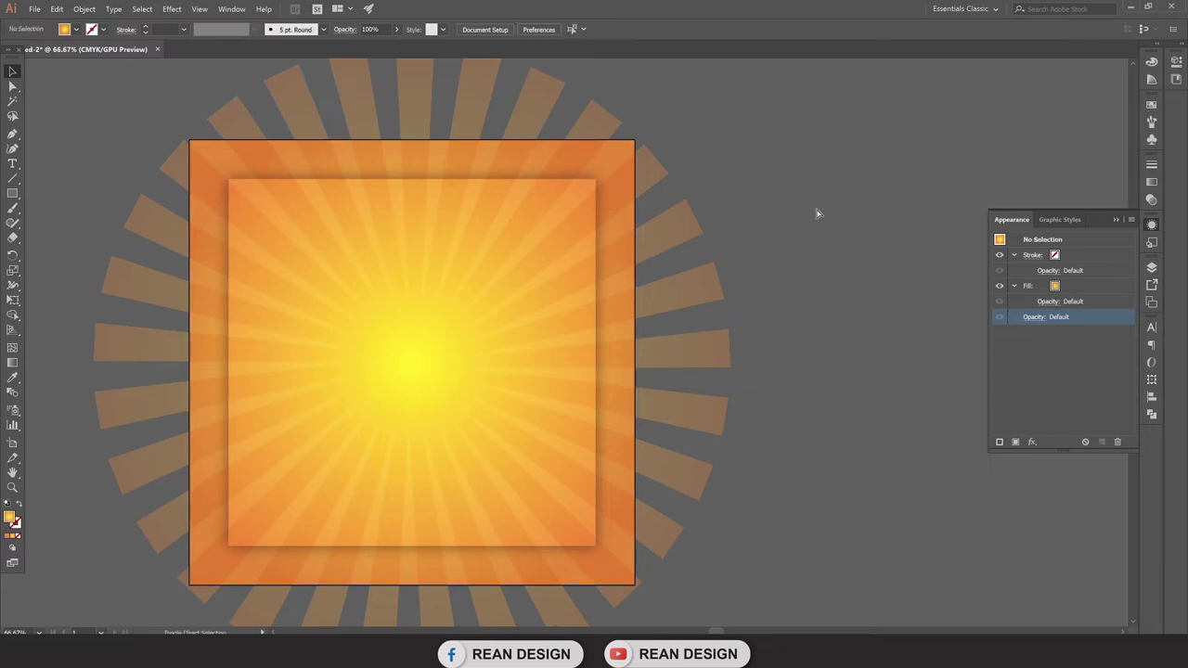
Step: Paste the square in place and make it a clipping mask over the sunburst rays
{"action": "key", "text": "ctrl+z"}
{"action": "left_click", "coordinate": [517, 203]}
{"action": "mouse_move", "coordinate": [412, 363]}
{"action": "left_mouse_down"}
{"action": "mouse_move", "coordinate": [770, 369]}
{"action": "mouse_move", "coordinate": [711, 295]}
{"action": "mouse_move", "coordinate": [689, 293]}
{"action": "left_mouse_up"}
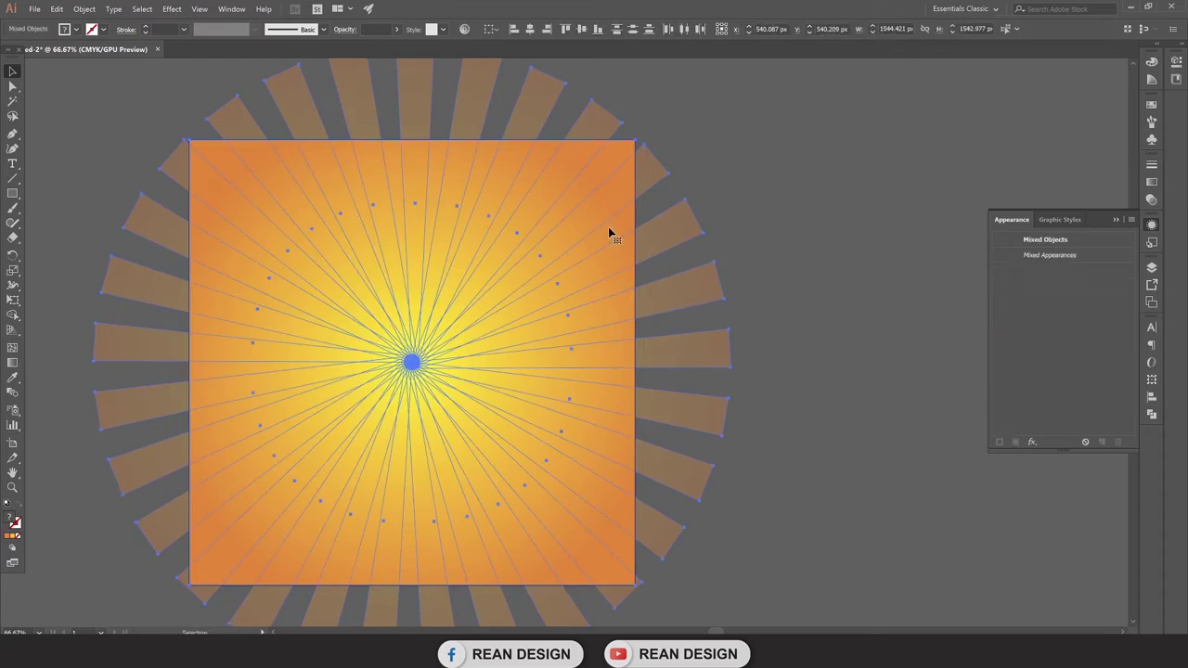
{"action": "right_click", "coordinate": [597, 174]}
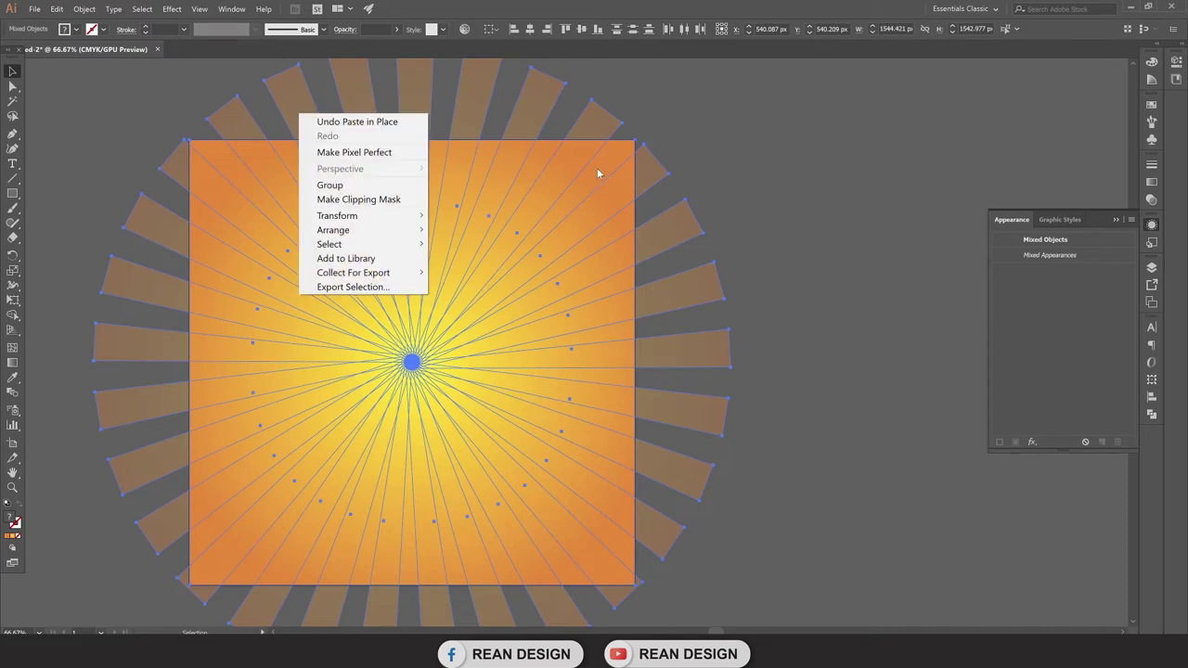
{"action": "left_click", "coordinate": [401, 200]}
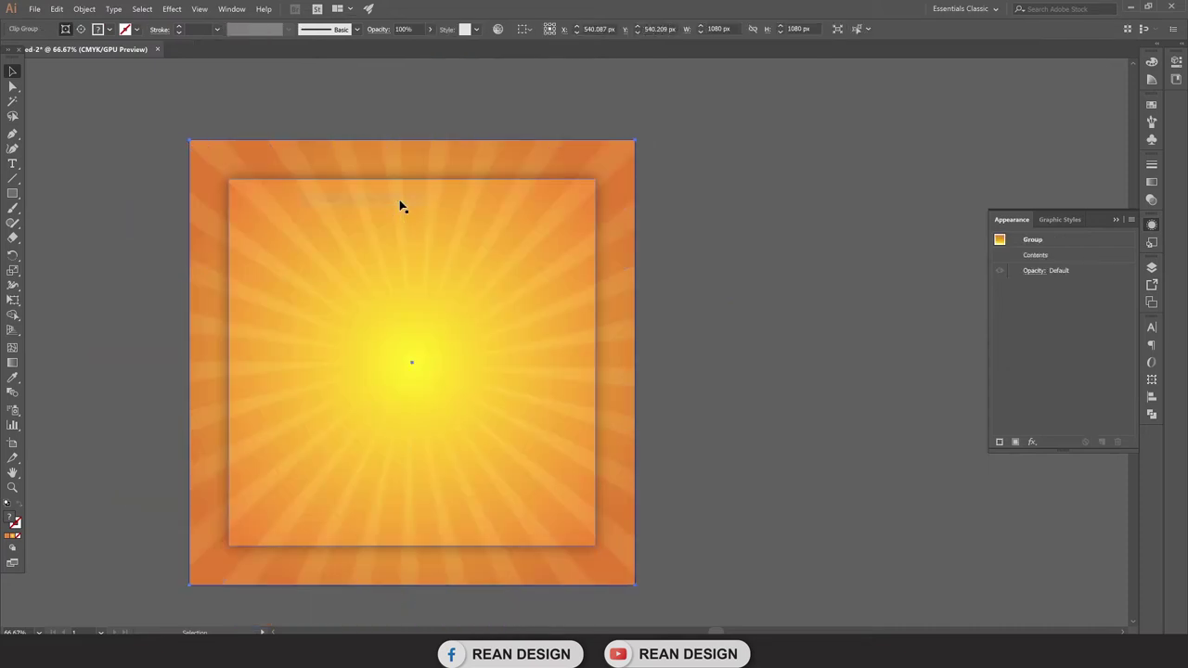
{"action": "left_click", "coordinate": [842, 283]}
Step: Group the cropped sunburst artwork
{"action": "scroll", "coordinate": [813, 276], "scroll_direction": "up", "scroll_amount": 1}
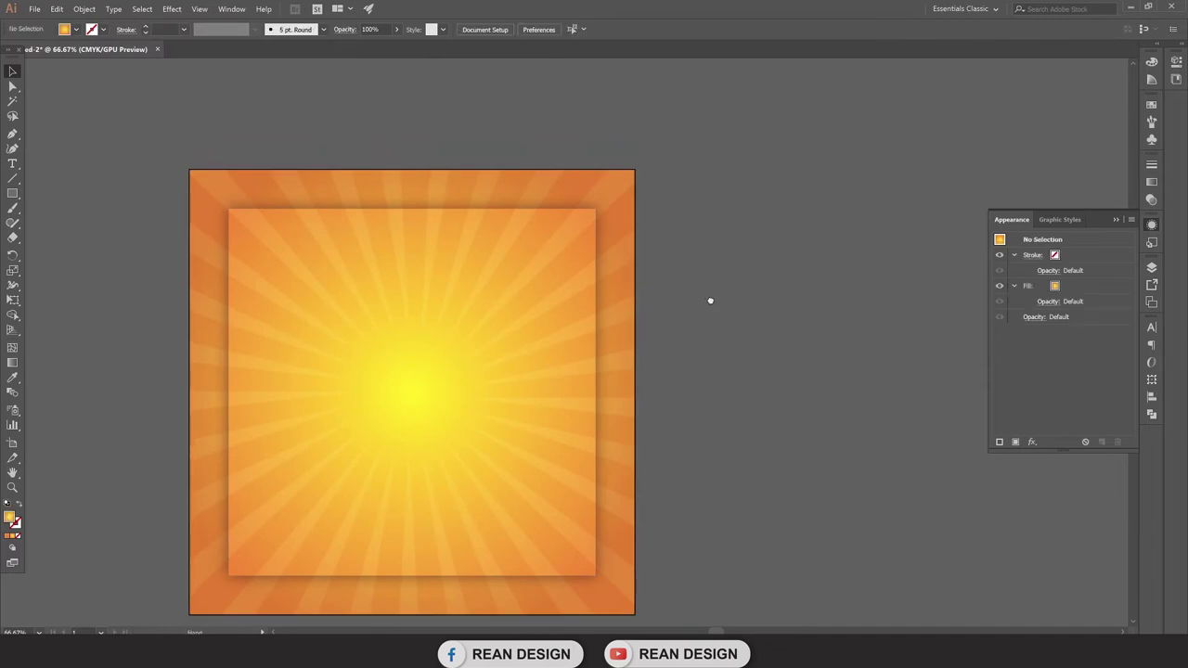
{"action": "left_click_drag", "start_coordinate": [708, 300], "coordinate": [854, 287]}
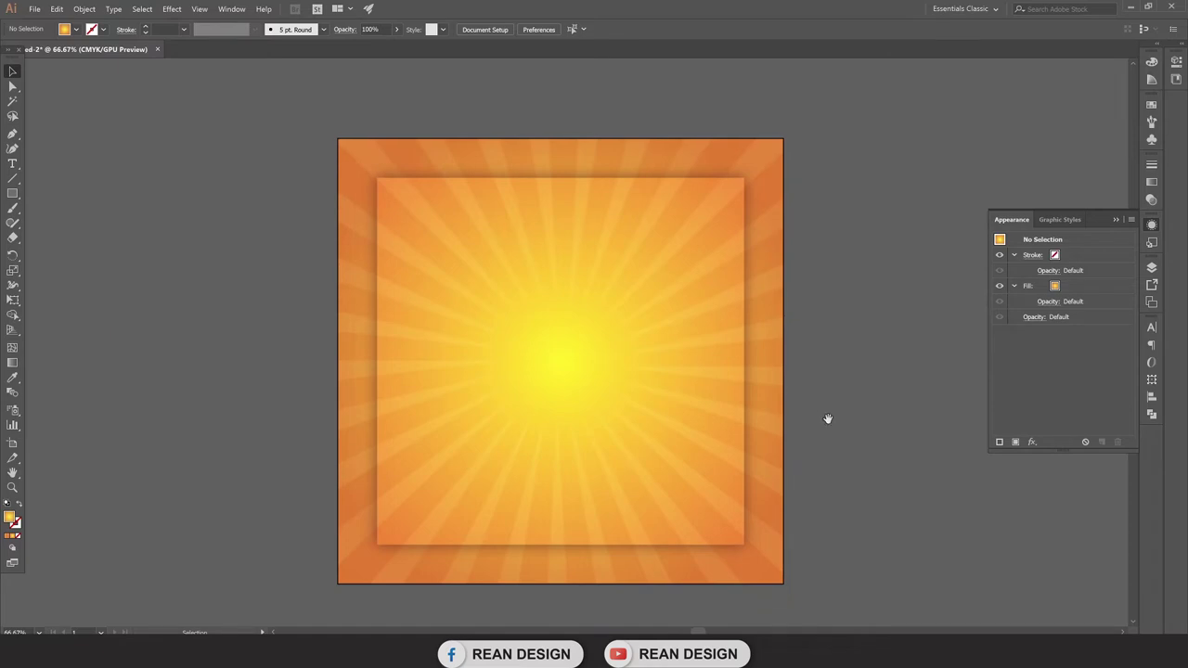
{"action": "left_click_drag", "start_coordinate": [830, 416], "coordinate": [799, 389]}
{"action": "left_click", "coordinate": [455, 297]}
{"action": "right_click", "coordinate": [436, 228]}
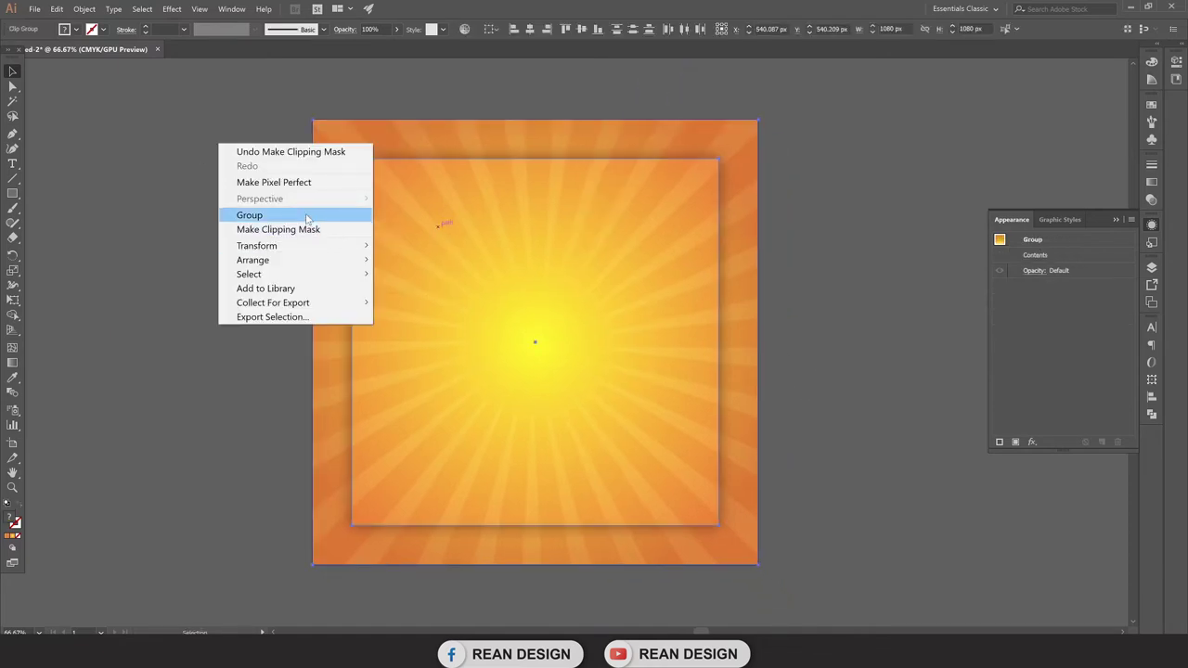
{"action": "left_click", "coordinate": [276, 217]}
{"action": "left_click", "coordinate": [181, 244]}
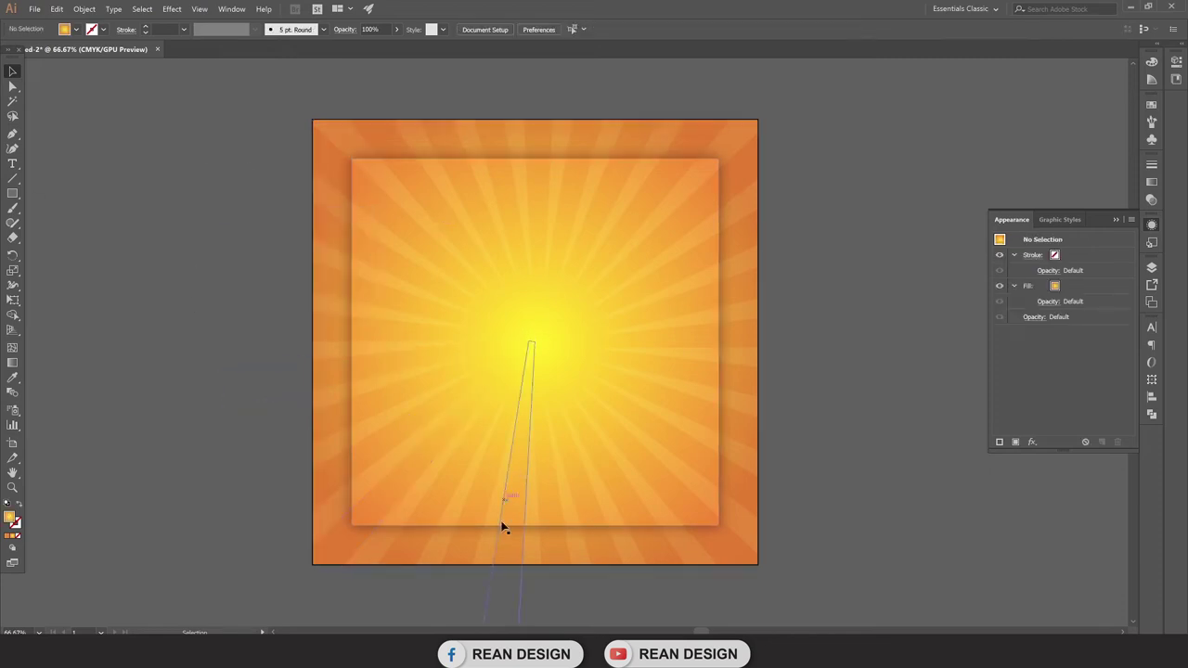
Step: Drag the four Poster-folder images (tomatoes, nettle leaf, burger) into the Illustrator document
{"action": "left_click", "coordinate": [1131, 6]}
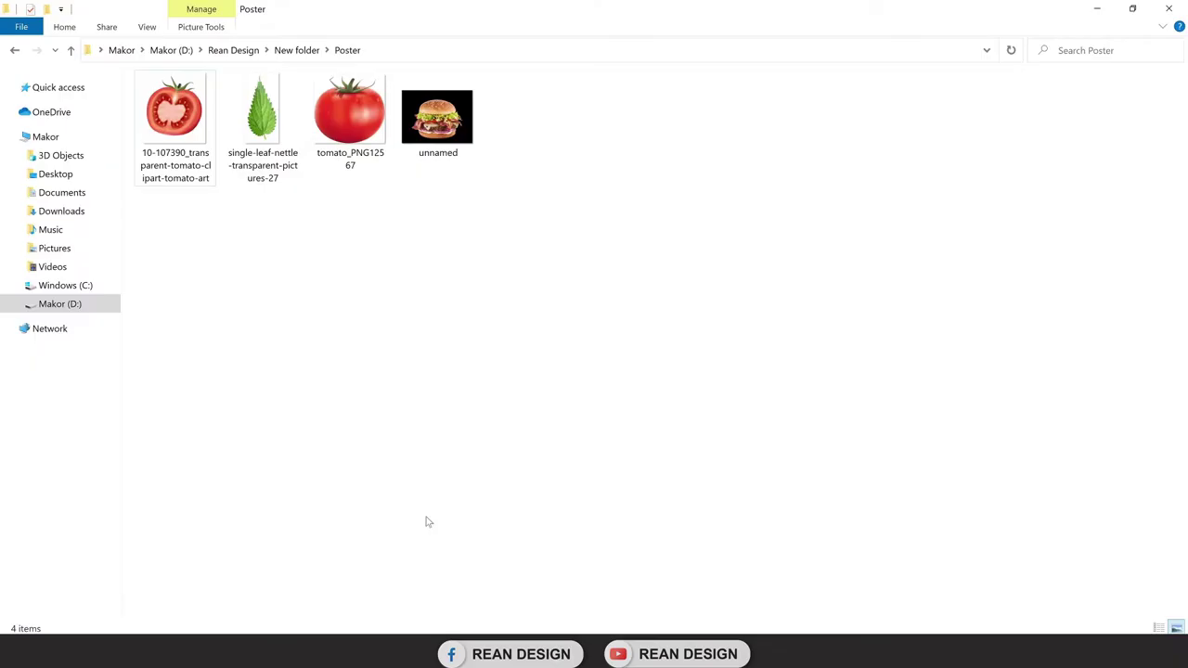
{"action": "left_click_drag", "start_coordinate": [595, 115], "coordinate": [200, 224]}
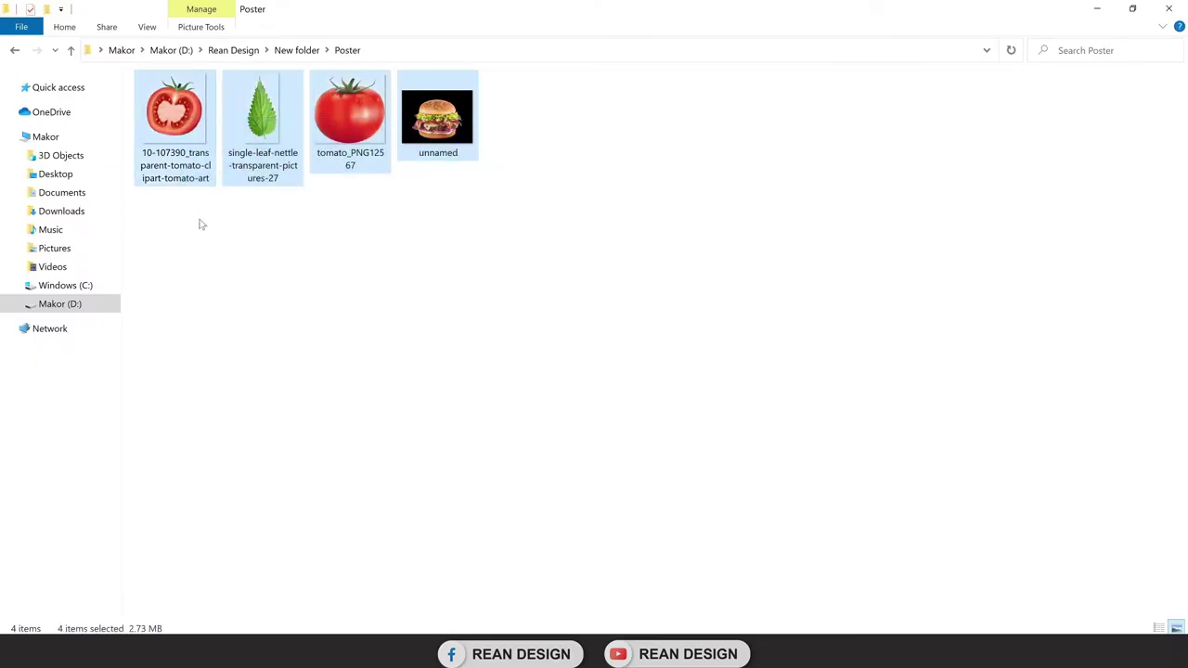
{"action": "left_click_drag", "start_coordinate": [438, 138], "coordinate": [592, 602]}
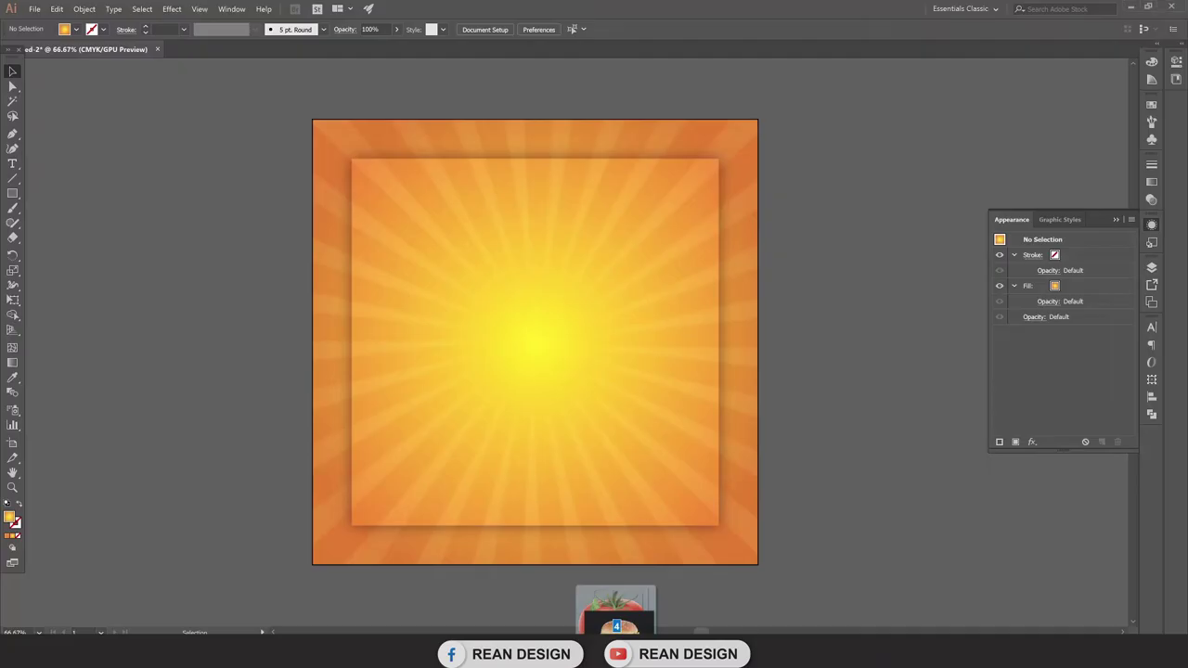
{"action": "mouse_move", "coordinate": [593, 602]}
{"action": "left_mouse_down"}
{"action": "mouse_move", "coordinate": [171, 263]}
{"action": "mouse_move", "coordinate": [262, 353]}
{"action": "left_mouse_up"}
Step: Move the whole tomato and cut tomato images off the artboard to the right
{"action": "scroll", "coordinate": [263, 353], "scroll_direction": "down", "scroll_amount": 2}
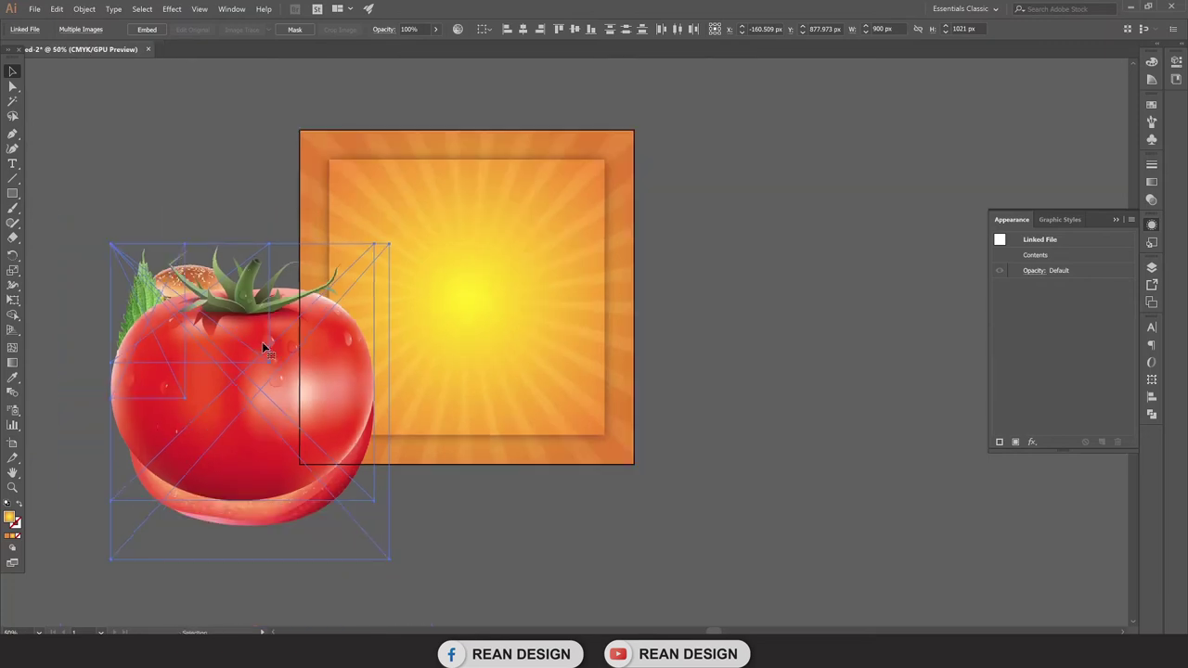
{"action": "scroll", "coordinate": [264, 348], "scroll_direction": "down", "scroll_amount": 1}
{"action": "mouse_move", "coordinate": [264, 348]}
{"action": "left_mouse_down"}
{"action": "mouse_move", "coordinate": [249, 293]}
{"action": "mouse_move", "coordinate": [218, 253]}
{"action": "left_mouse_up"}
{"action": "left_click", "coordinate": [456, 519]}
{"action": "left_click_drag", "start_coordinate": [244, 358], "coordinate": [889, 380]}
{"action": "left_click_drag", "start_coordinate": [746, 362], "coordinate": [966, 509]}
{"action": "left_click", "coordinate": [311, 395]}
{"action": "left_click_drag", "start_coordinate": [314, 355], "coordinate": [975, 248]}
Step: Move the burger onto the artboard centre and enlarge it with Free Transform
{"action": "mouse_move", "coordinate": [228, 274]}
{"action": "left_mouse_down"}
{"action": "mouse_move", "coordinate": [516, 299]}
{"action": "mouse_move", "coordinate": [525, 316]}
{"action": "left_mouse_up"}
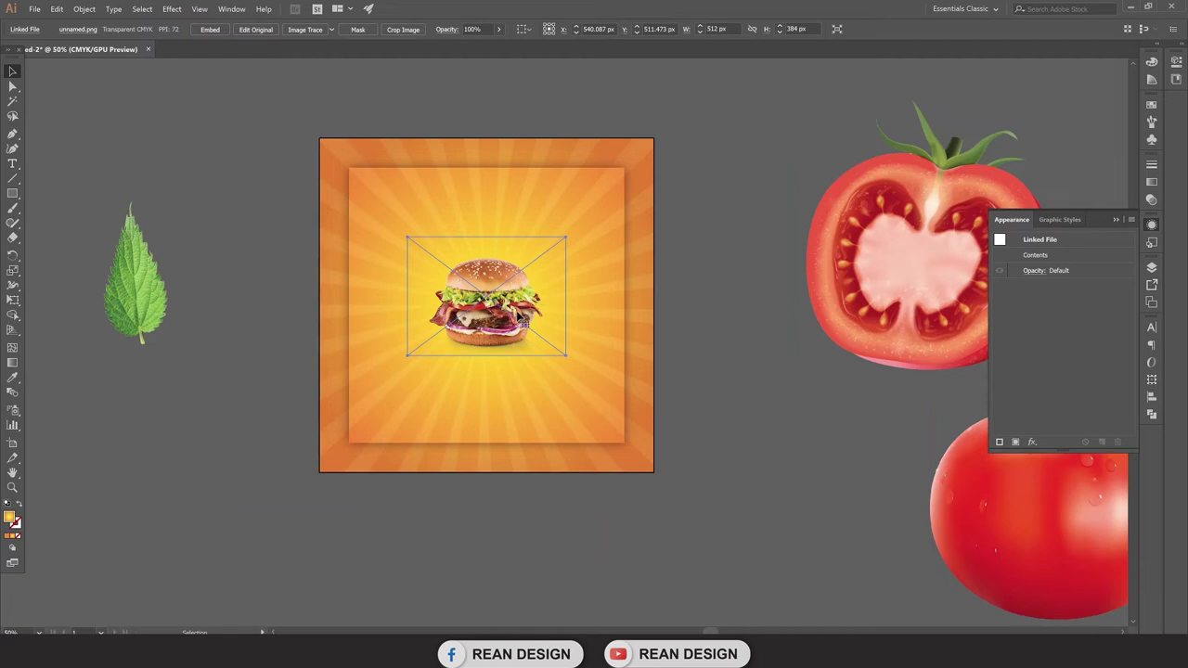
{"action": "key", "text": "e"}
{"action": "scroll", "coordinate": [559, 360], "scroll_direction": "up", "scroll_amount": 1}
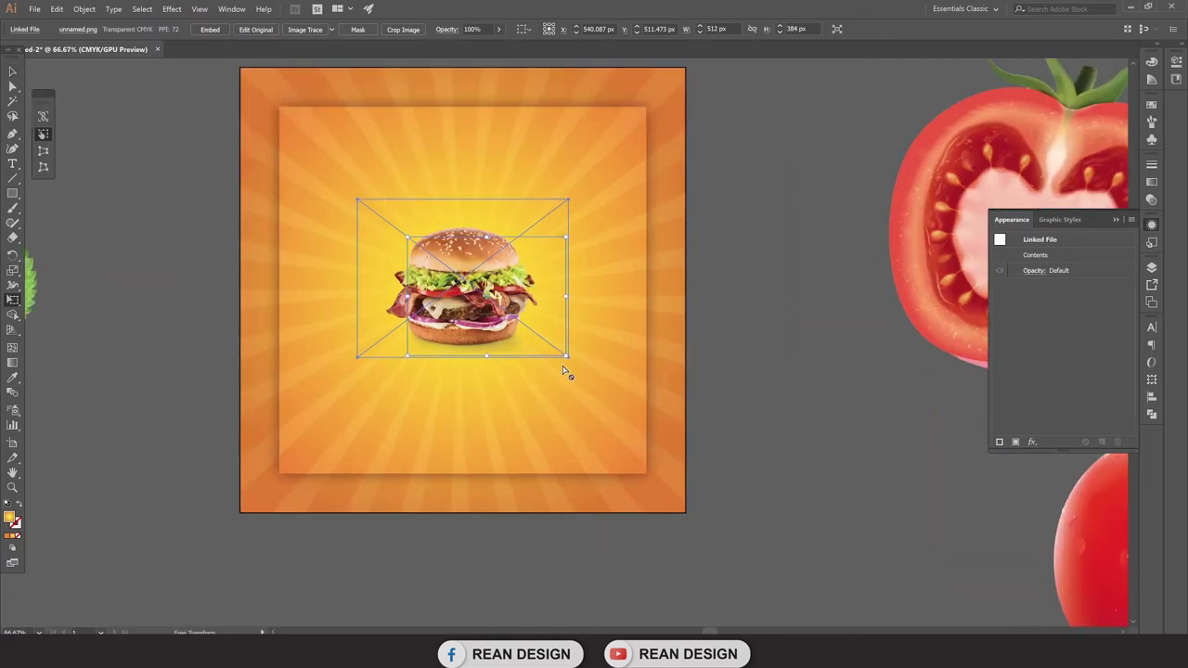
{"action": "left_click_drag", "start_coordinate": [567, 355], "coordinate": [619, 395]}
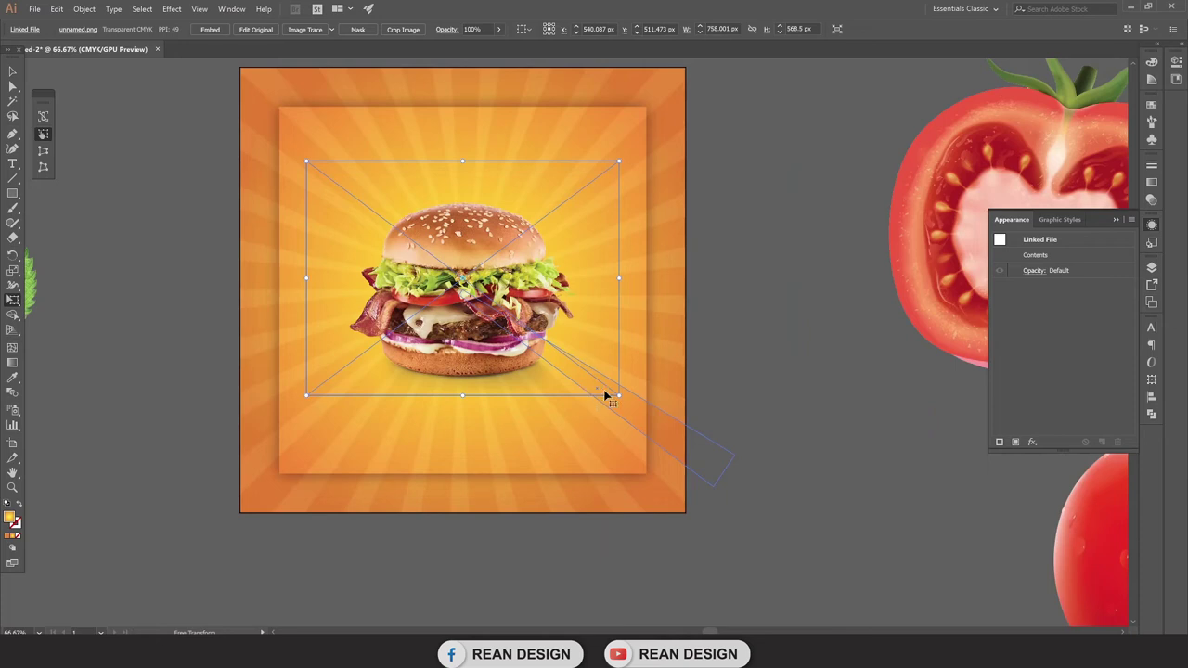
{"action": "scroll", "coordinate": [604, 400], "scroll_direction": "up", "scroll_amount": 1}
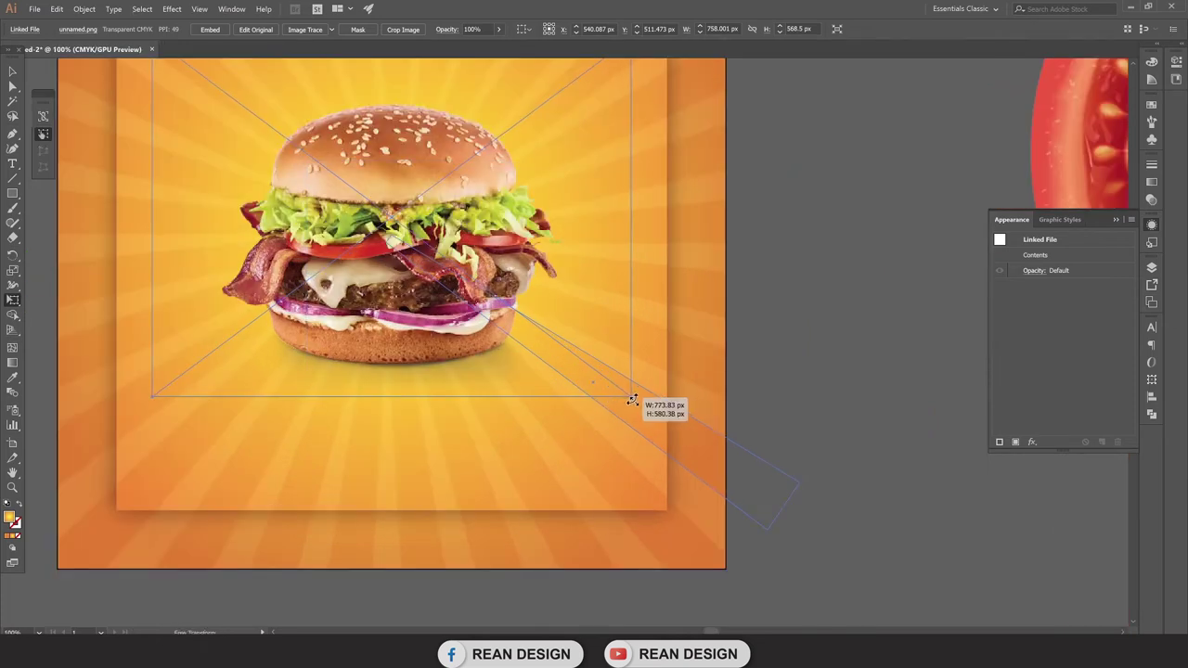
{"action": "left_click_drag", "start_coordinate": [622, 394], "coordinate": [636, 400]}
{"action": "scroll", "coordinate": [413, 404], "scroll_direction": "up", "scroll_amount": 1}
{"action": "scroll", "coordinate": [421, 409], "scroll_direction": "up", "scroll_amount": 1}
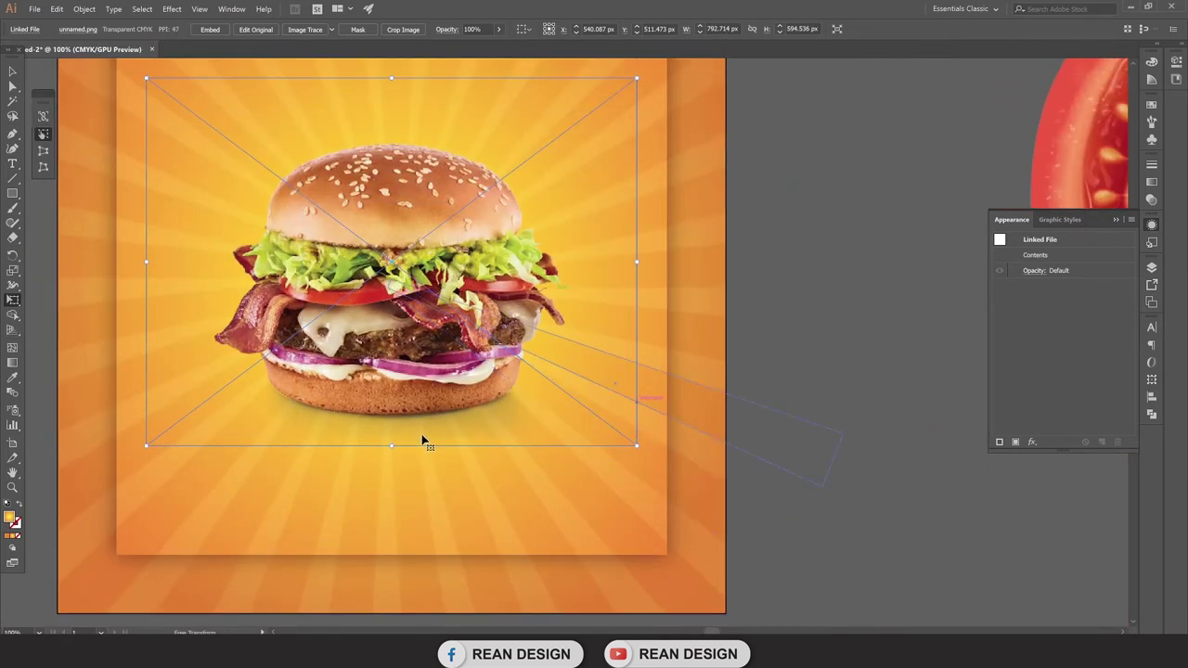
Step: Lower the burger slightly so it stays centred on the sunburst, around Y 588 px
{"action": "key", "text": "v"}
{"action": "left_click", "coordinate": [901, 488]}
{"action": "left_click_drag", "start_coordinate": [434, 426], "coordinate": [765, 431]}
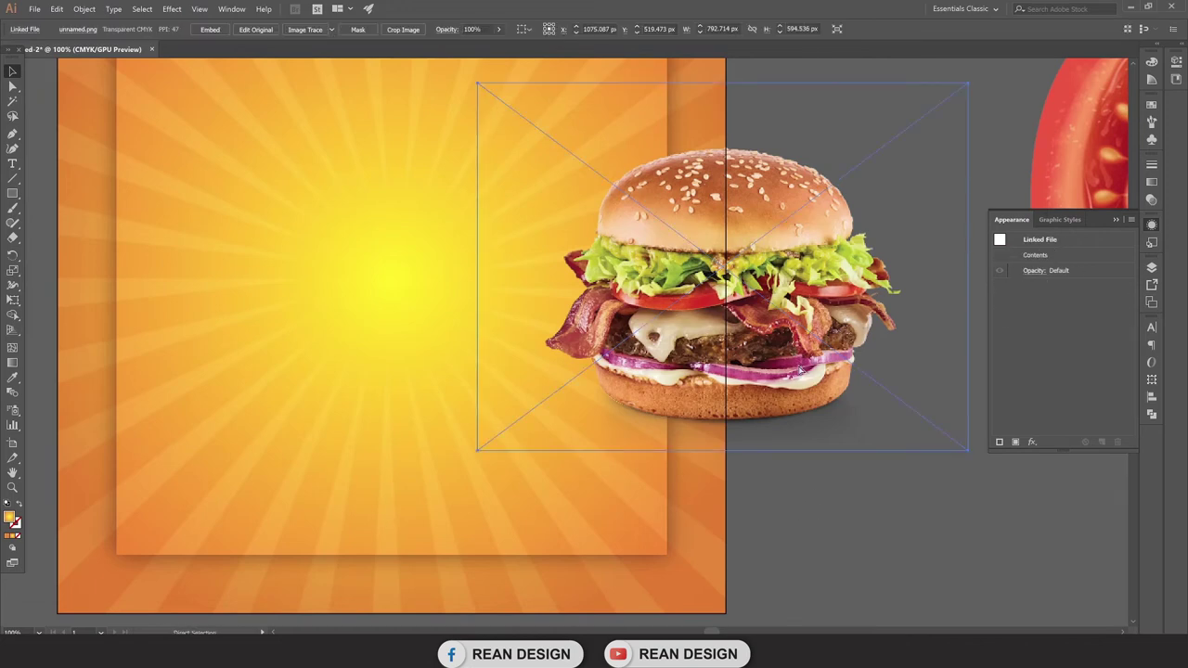
{"action": "key", "text": "ctrl+z"}
{"action": "key", "text": "ctrl+minus"}
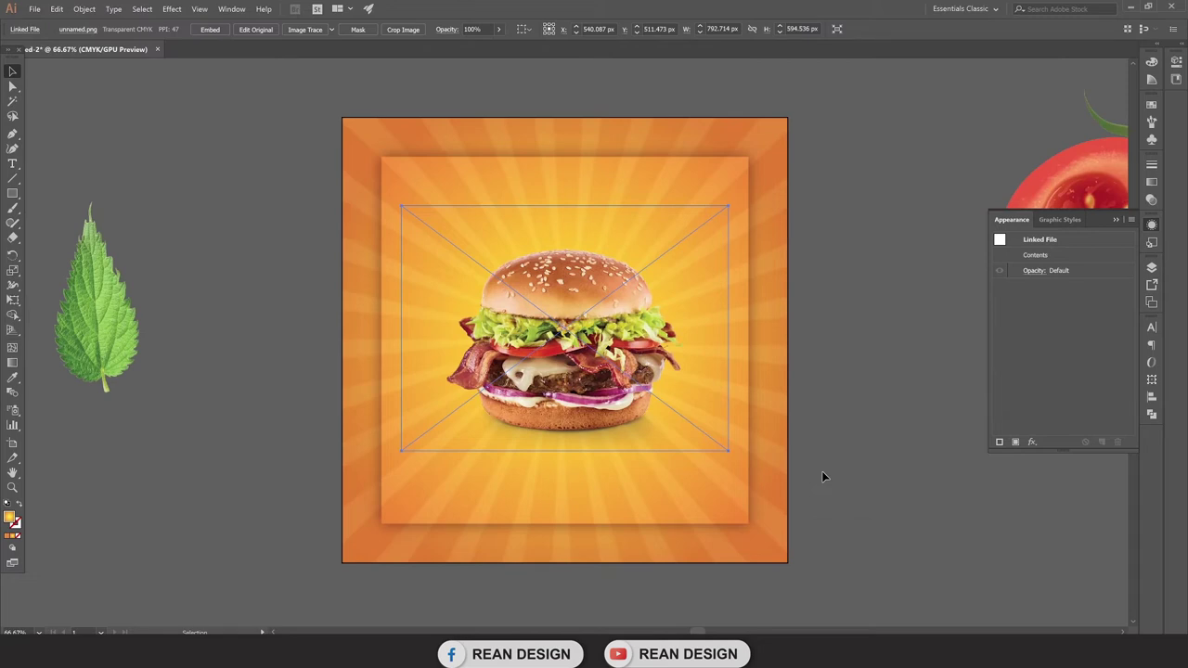
{"action": "left_click", "coordinate": [873, 517]}
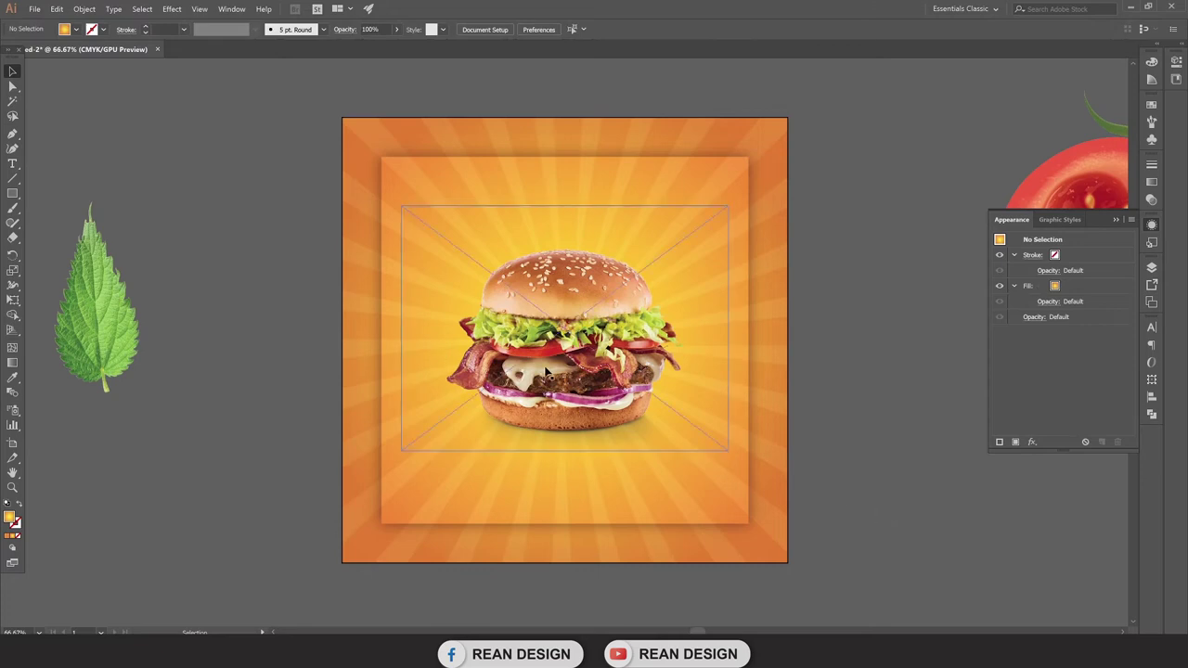
{"action": "left_click_drag", "start_coordinate": [550, 375], "coordinate": [581, 410]}
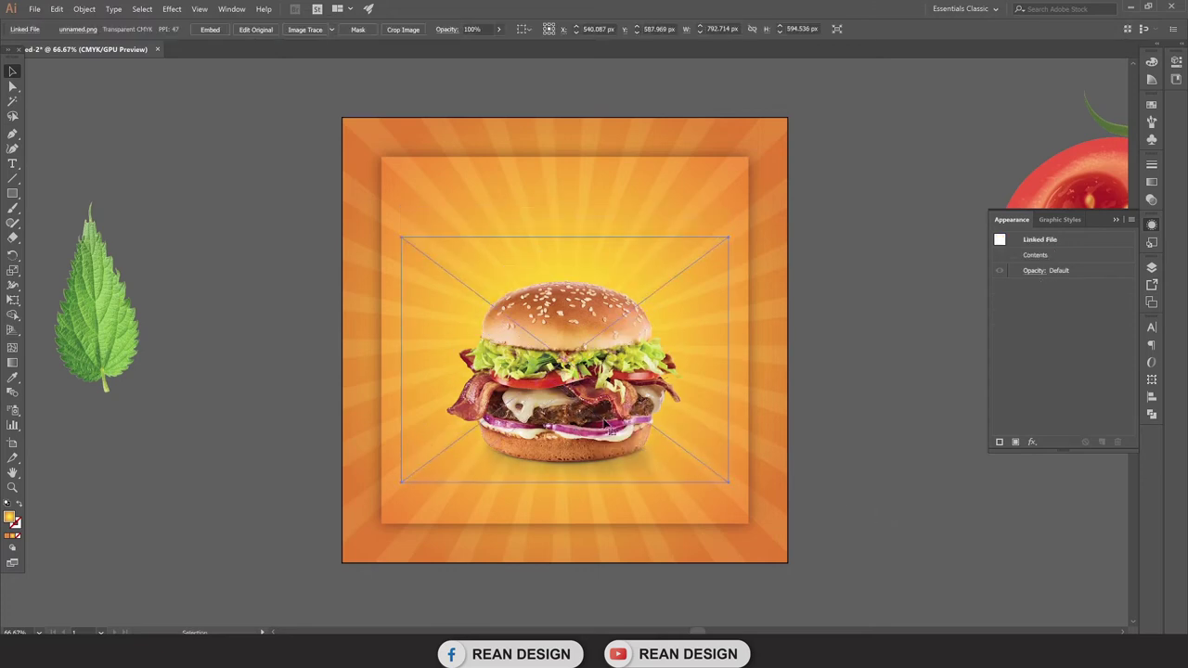
{"action": "mouse_move", "coordinate": [344, 340]}
{"action": "left_mouse_down"}
{"action": "mouse_move", "coordinate": [535, 340]}
{"action": "mouse_move", "coordinate": [492, 347]}
{"action": "left_mouse_up"}
{"action": "scroll", "coordinate": [483, 344], "scroll_direction": "down", "scroll_amount": 1}
{"action": "scroll", "coordinate": [437, 348], "scroll_direction": "up", "scroll_amount": 1}
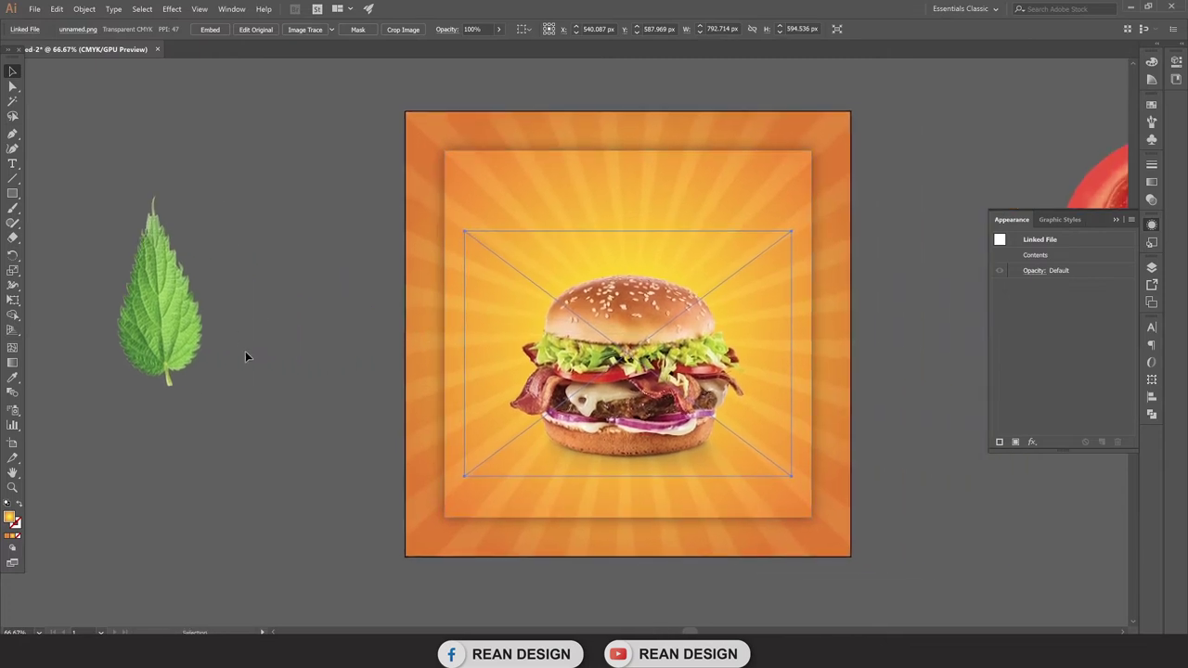
{"action": "scroll", "coordinate": [246, 353], "scroll_direction": "down", "scroll_amount": 1}
{"action": "scroll", "coordinate": [510, 399], "scroll_direction": "up", "scroll_amount": 1}
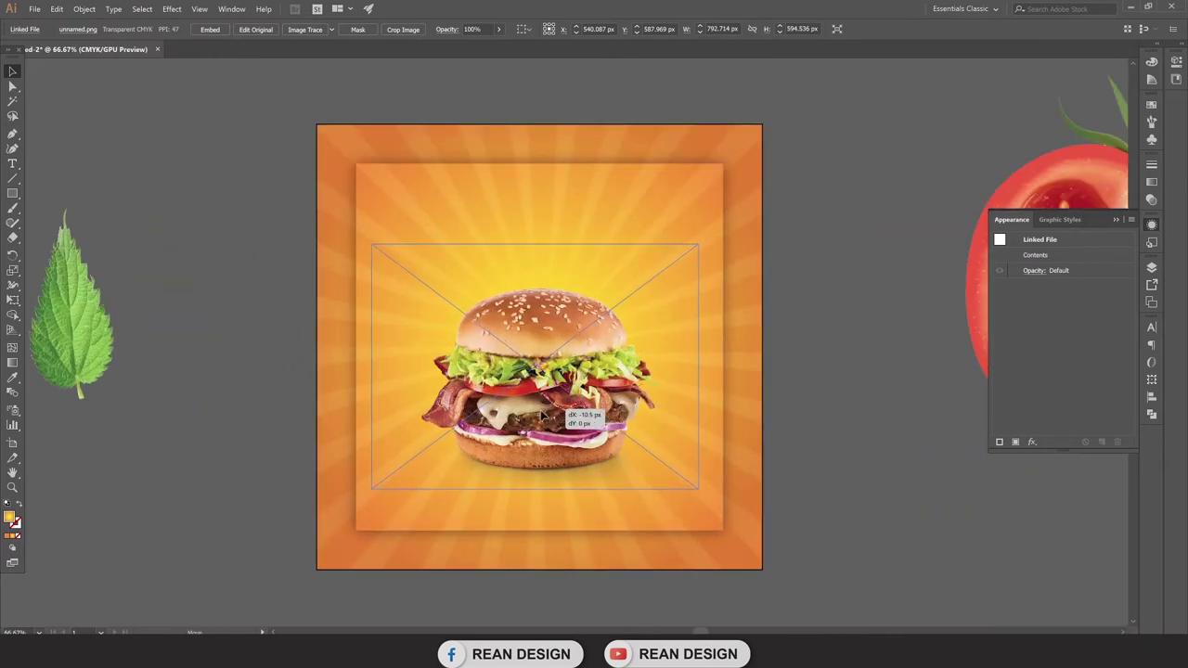
Step: Shrink the halved tomato and place it in the poster's top-right corner
{"action": "left_click", "coordinate": [855, 506]}
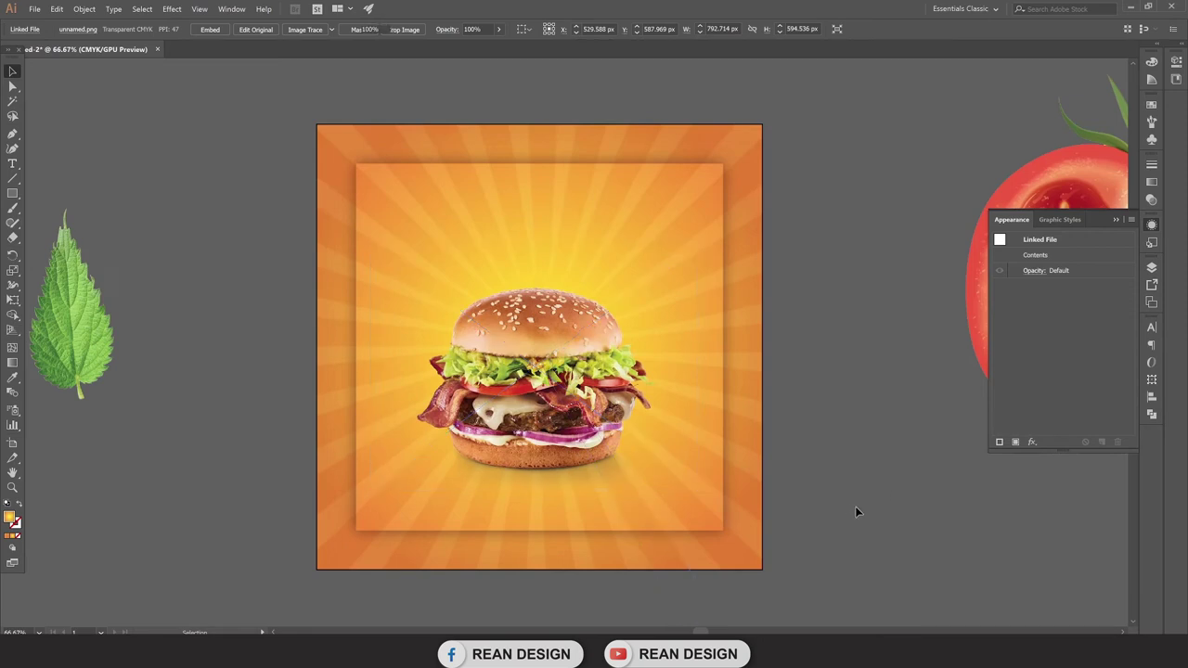
{"action": "left_click_drag", "start_coordinate": [855, 506], "coordinate": [798, 493]}
{"action": "left_click_drag", "start_coordinate": [907, 326], "coordinate": [617, 329]}
{"action": "scroll", "coordinate": [594, 315], "scroll_direction": "up", "scroll_amount": 2}
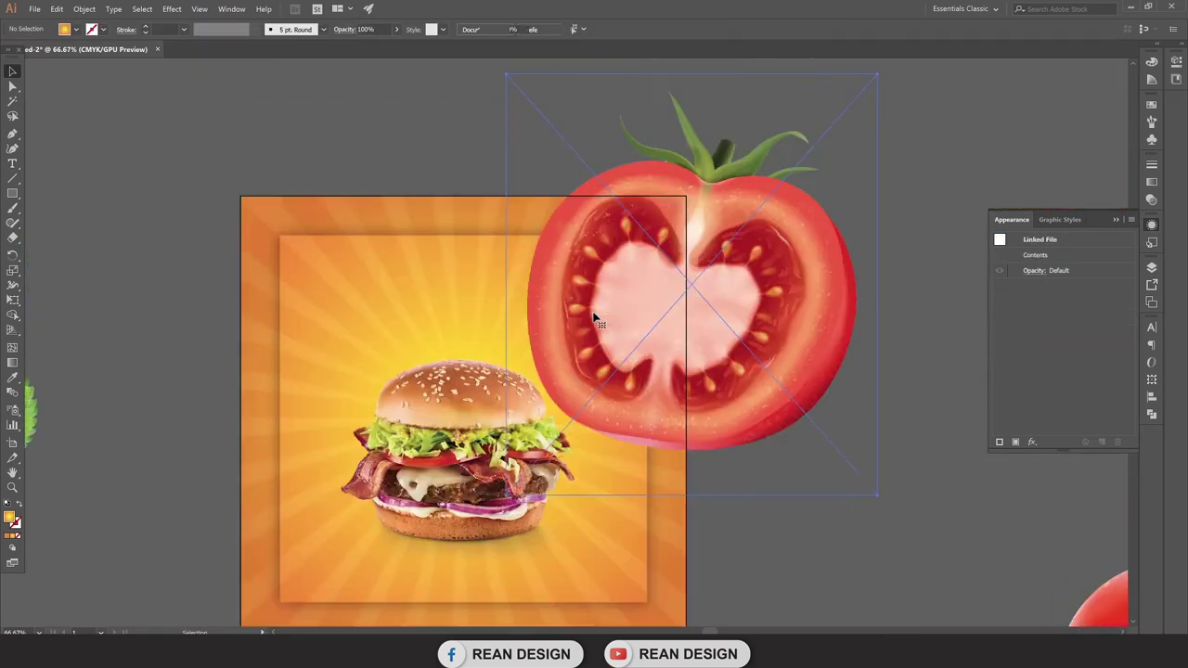
{"action": "key", "text": "e"}
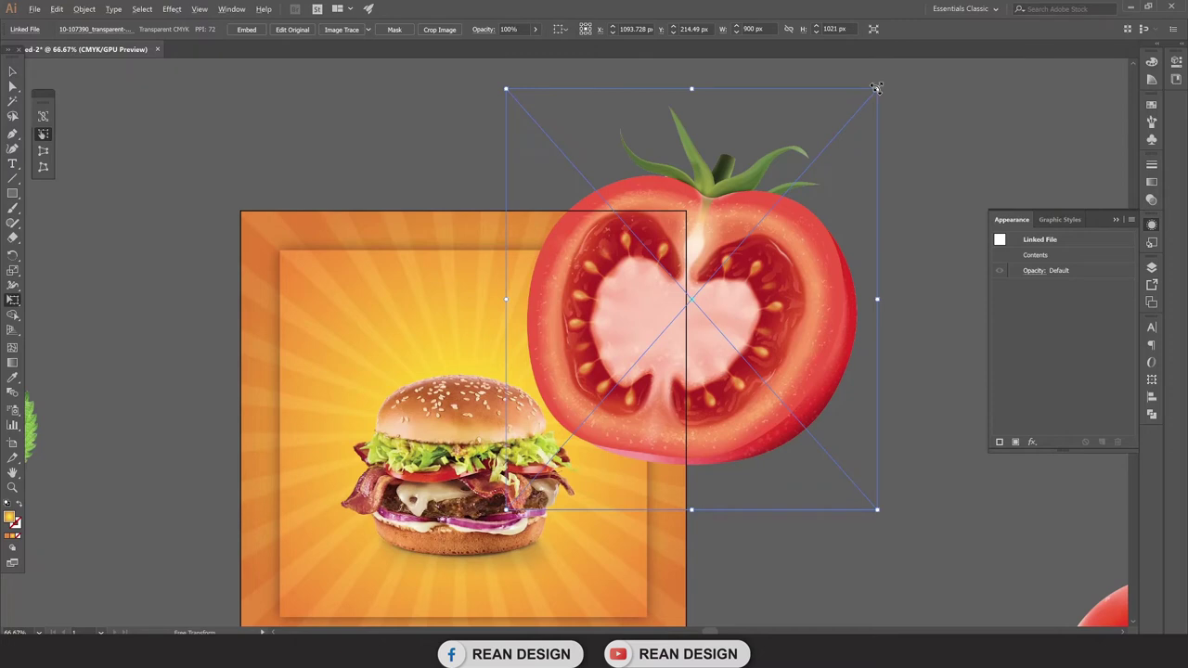
{"action": "left_click_drag", "start_coordinate": [877, 88], "coordinate": [774, 207]}
{"action": "left_click_drag", "start_coordinate": [707, 307], "coordinate": [651, 345]}
{"action": "mouse_move", "coordinate": [728, 238]}
{"action": "left_mouse_down"}
{"action": "mouse_move", "coordinate": [722, 273]}
{"action": "mouse_move", "coordinate": [685, 264]}
{"action": "left_mouse_up"}
{"action": "left_click_drag", "start_coordinate": [651, 367], "coordinate": [647, 316]}
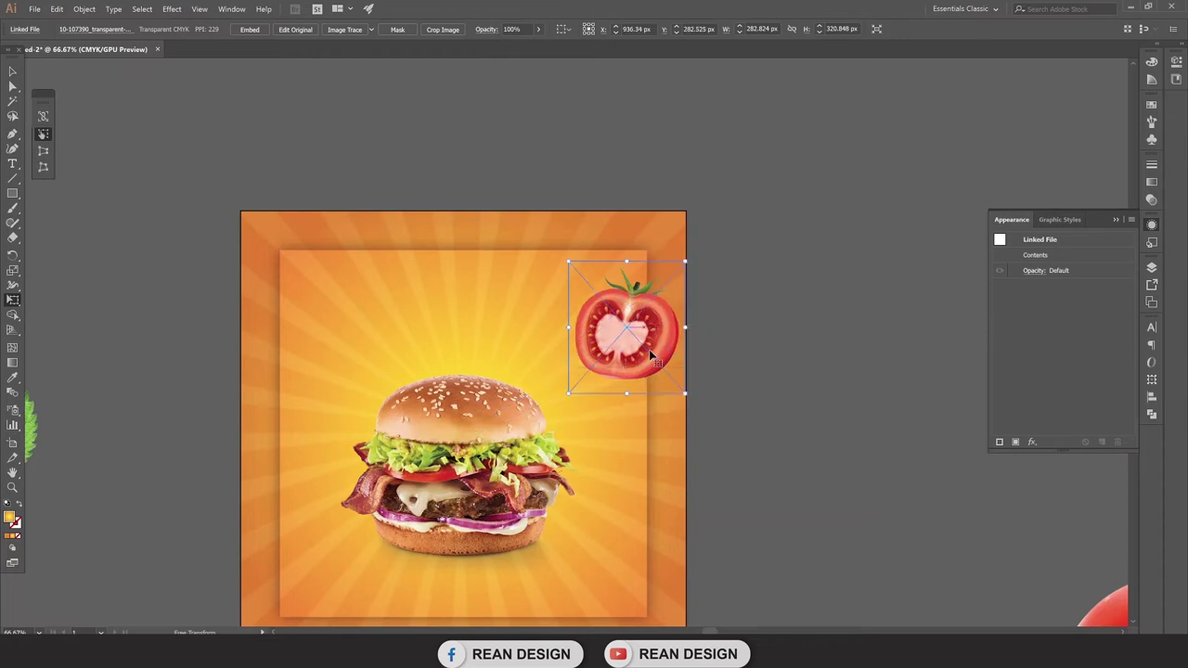
{"action": "scroll", "coordinate": [687, 390], "scroll_direction": "down", "scroll_amount": 3}
{"action": "key", "text": "v"}
Step: Shrink and tilt the whole tomato and place it in the bottom-left corner
{"action": "left_click_drag", "start_coordinate": [1095, 591], "coordinate": [535, 447]}
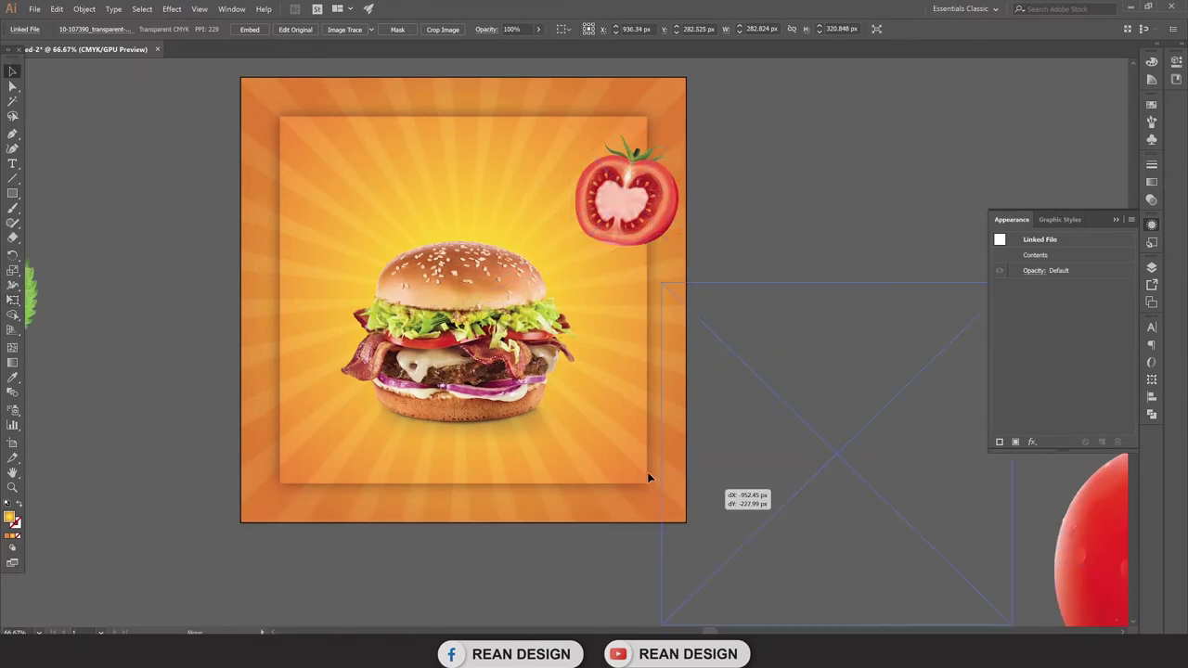
{"action": "key", "text": "e"}
{"action": "mouse_move", "coordinate": [845, 242]}
{"action": "left_mouse_down"}
{"action": "mouse_move", "coordinate": [721, 425]}
{"action": "mouse_move", "coordinate": [629, 473]}
{"action": "left_mouse_up"}
{"action": "left_click_drag", "start_coordinate": [689, 402], "coordinate": [703, 415]}
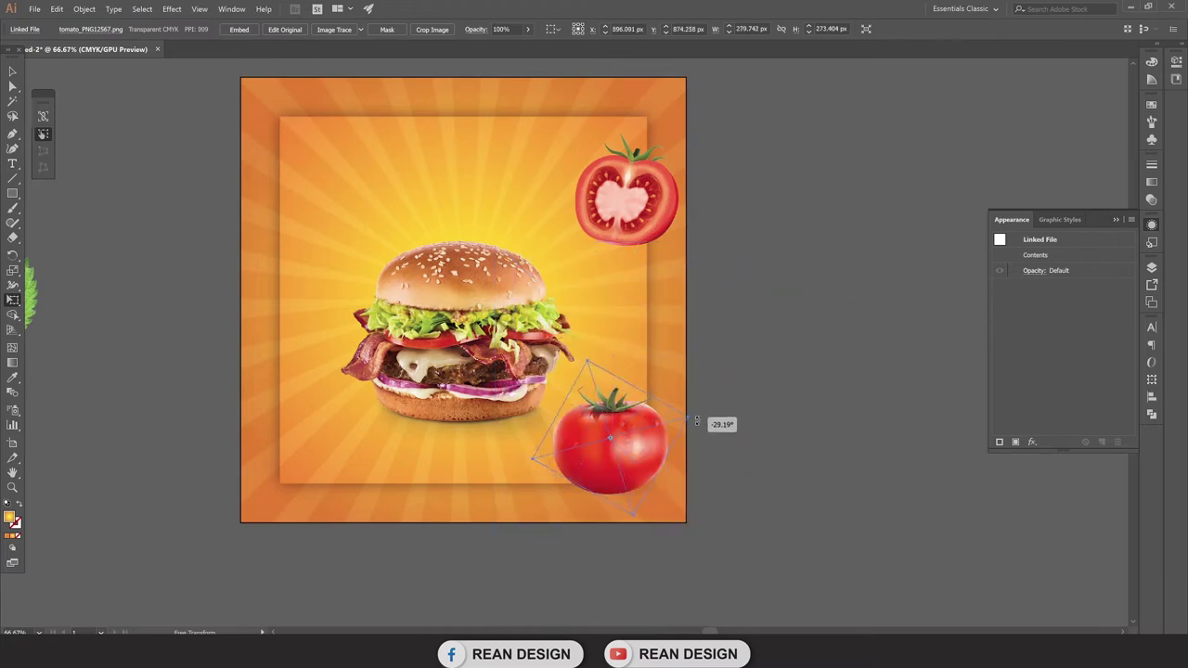
{"action": "mouse_move", "coordinate": [608, 467]}
{"action": "left_mouse_down"}
{"action": "mouse_move", "coordinate": [312, 459]}
{"action": "mouse_move", "coordinate": [339, 442]}
{"action": "left_mouse_up"}
{"action": "left_click_drag", "start_coordinate": [286, 371], "coordinate": [283, 354]}
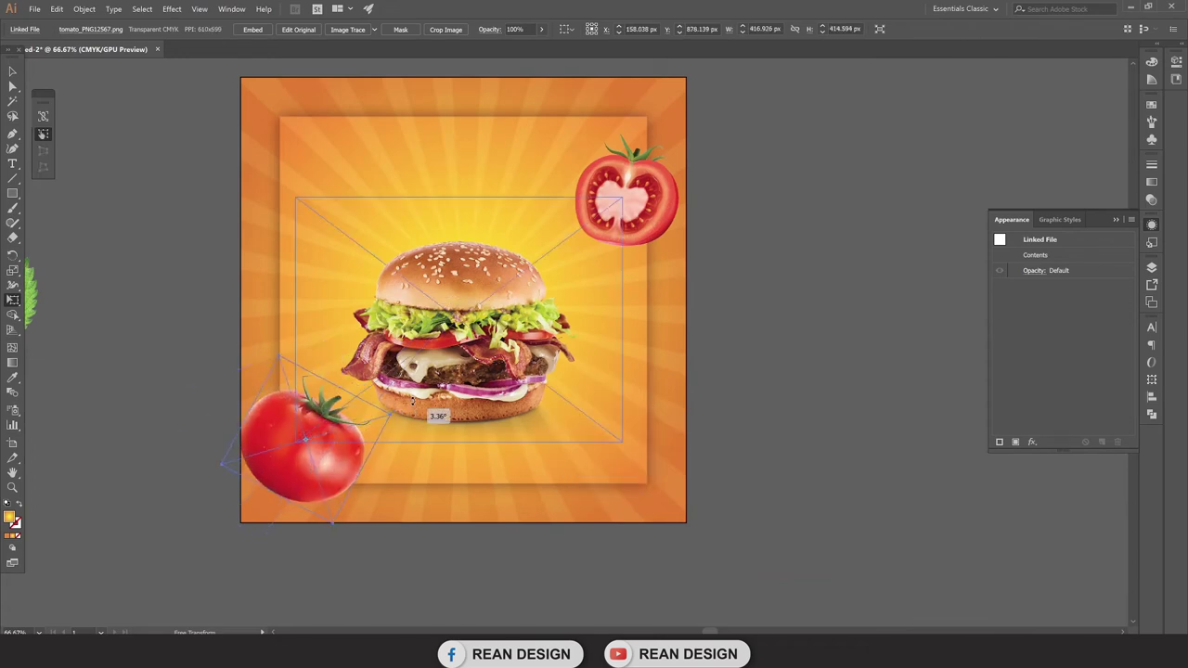
{"action": "left_click_drag", "start_coordinate": [392, 420], "coordinate": [386, 405]}
{"action": "key", "text": "v"}
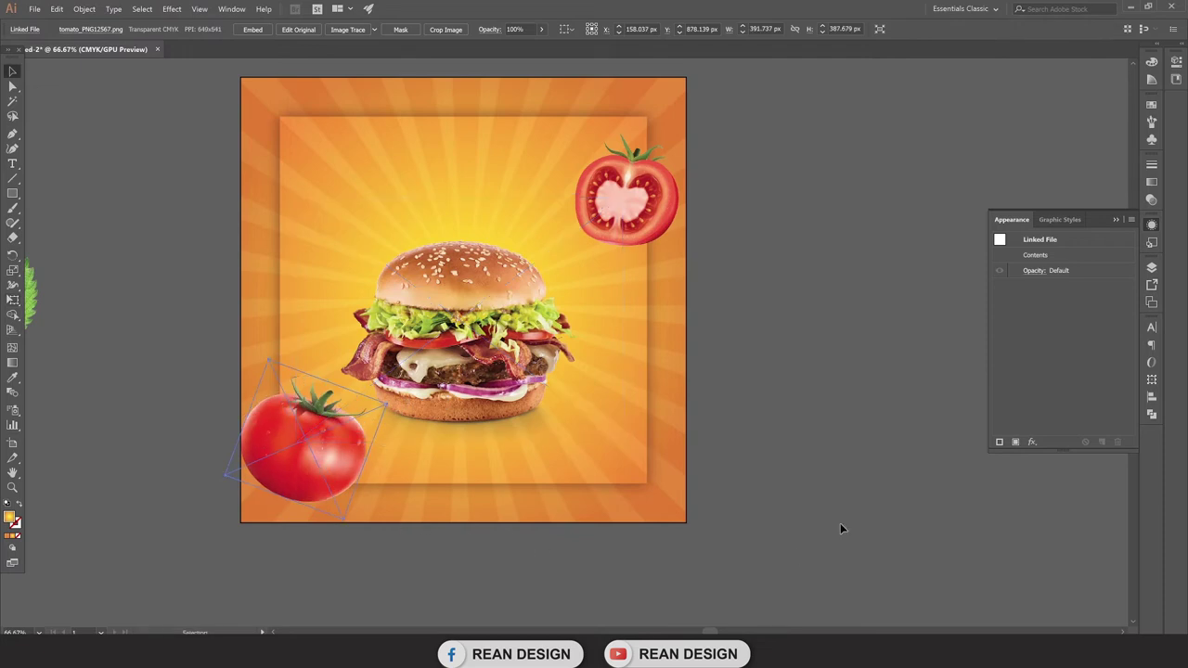
{"action": "left_click", "coordinate": [840, 523]}
Step: Shrink the halved tomato slightly, nudge both tomatoes, and raise the burger a little
{"action": "left_click", "coordinate": [608, 200]}
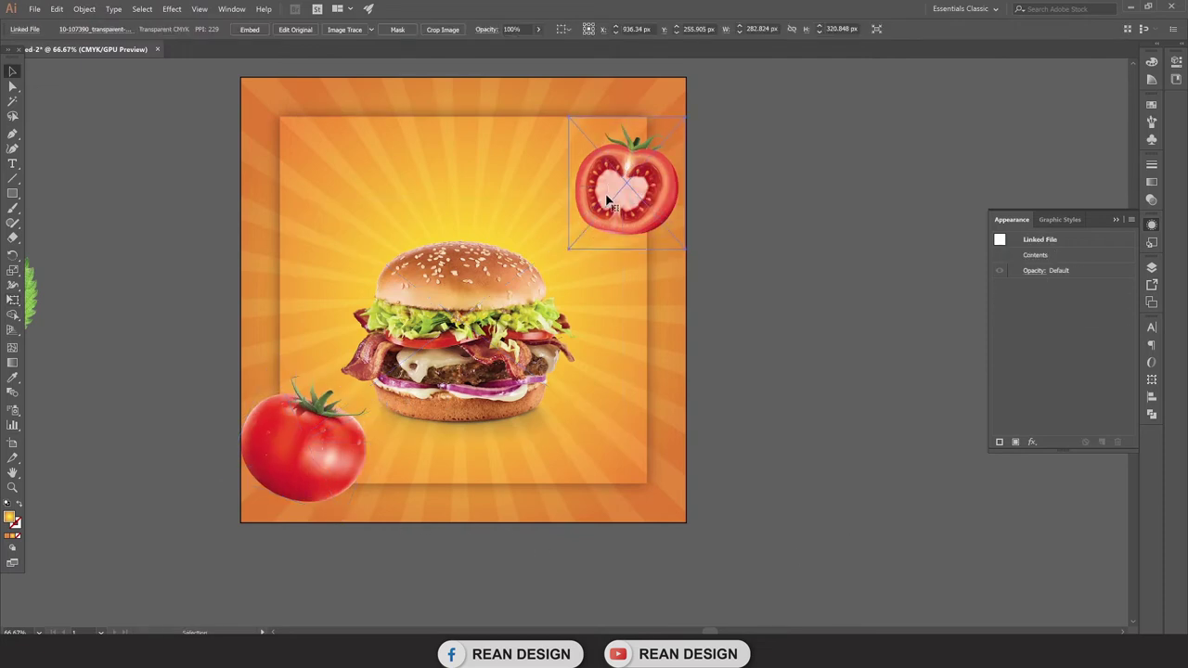
{"action": "key", "text": "e"}
{"action": "left_click_drag", "start_coordinate": [683, 249], "coordinate": [653, 209]}
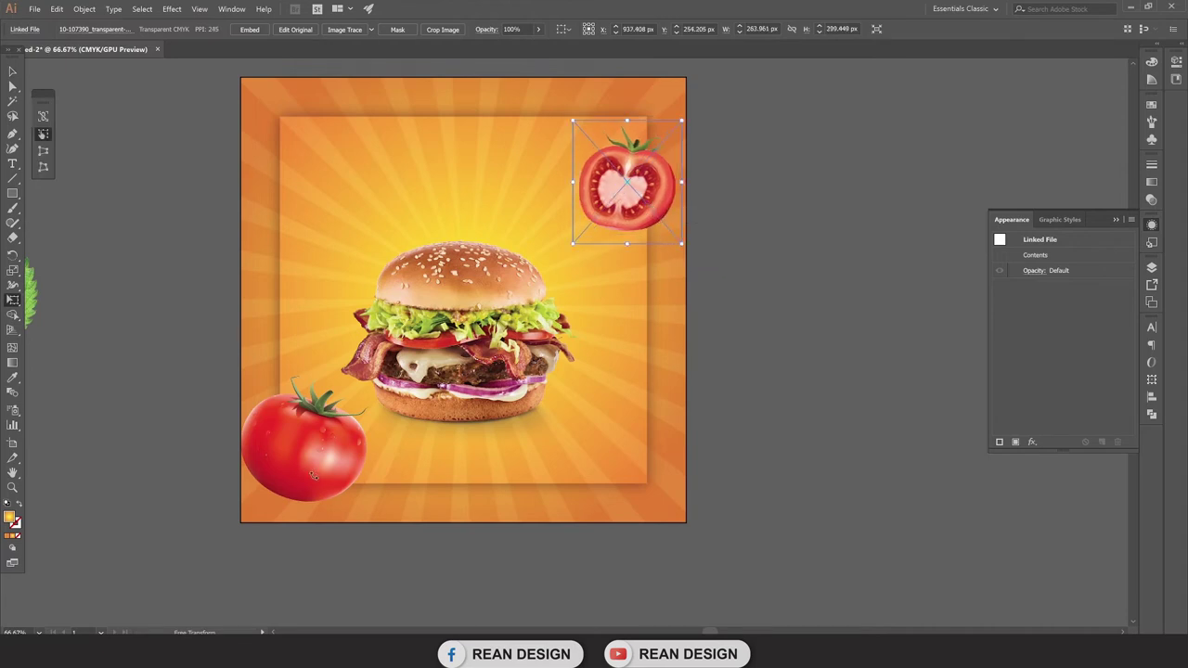
{"action": "key", "text": "v"}
{"action": "left_click", "coordinate": [307, 460]}
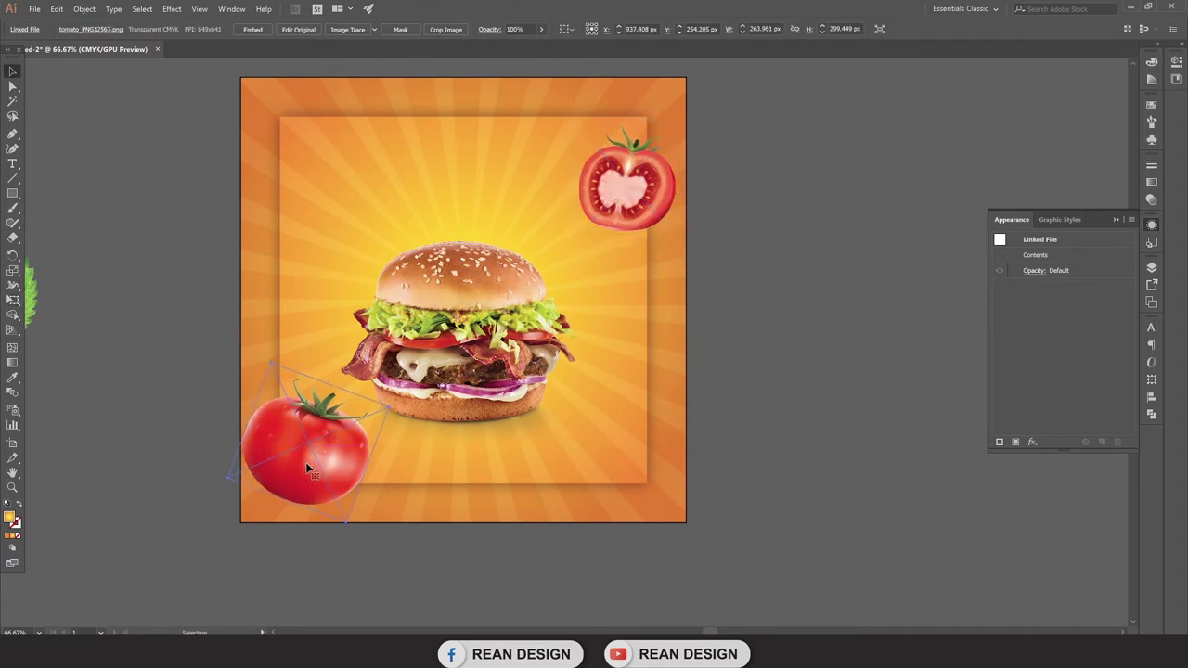
{"action": "left_click_drag", "start_coordinate": [308, 469], "coordinate": [313, 469]}
{"action": "scroll", "coordinate": [557, 297], "scroll_direction": "up", "scroll_amount": 2}
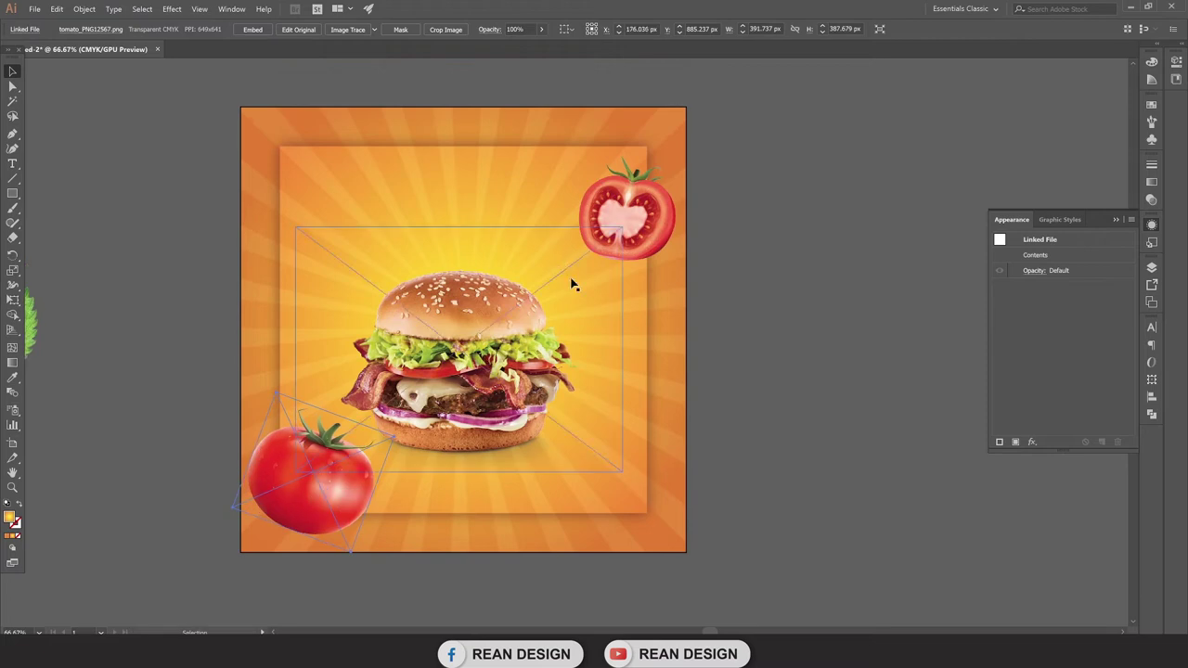
{"action": "left_click_drag", "start_coordinate": [635, 216], "coordinate": [629, 210]}
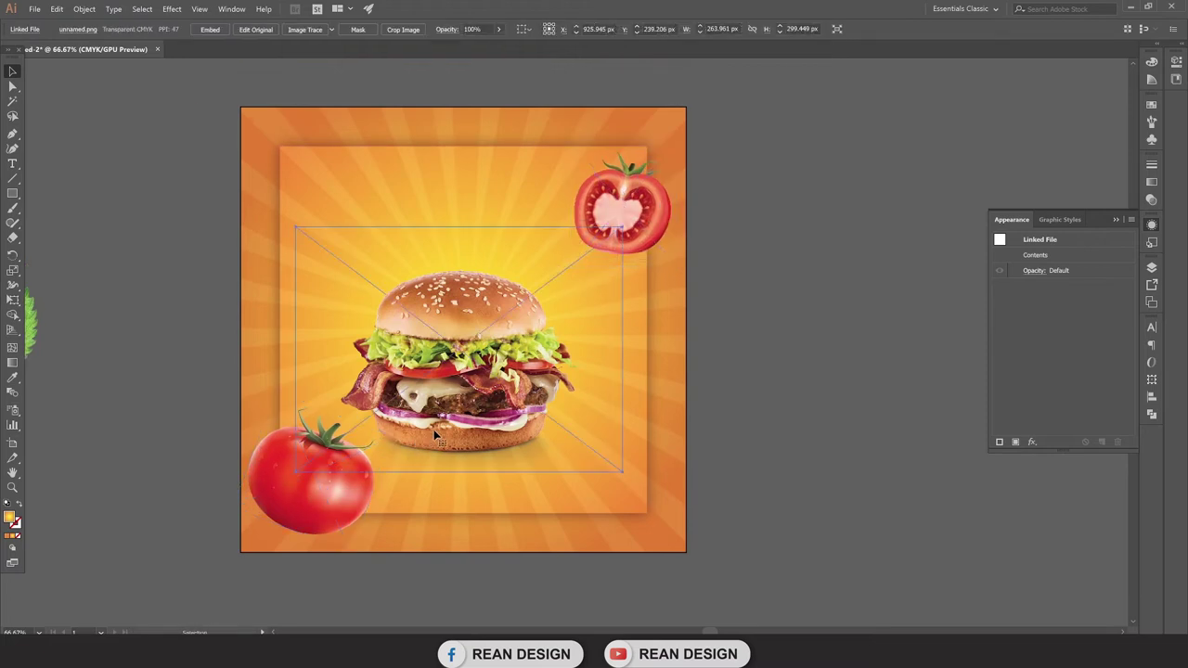
{"action": "left_click_drag", "start_coordinate": [434, 430], "coordinate": [433, 412]}
Step: Shrink the bottom-left tomato to about 349 × 344 px and raise the halved tomato slightly
{"action": "left_click", "coordinate": [322, 506]}
{"action": "key", "text": "e"}
{"action": "mouse_move", "coordinate": [393, 437]}
{"action": "left_mouse_down"}
{"action": "mouse_move", "coordinate": [381, 442]}
{"action": "mouse_move", "coordinate": [352, 406]}
{"action": "left_mouse_up"}
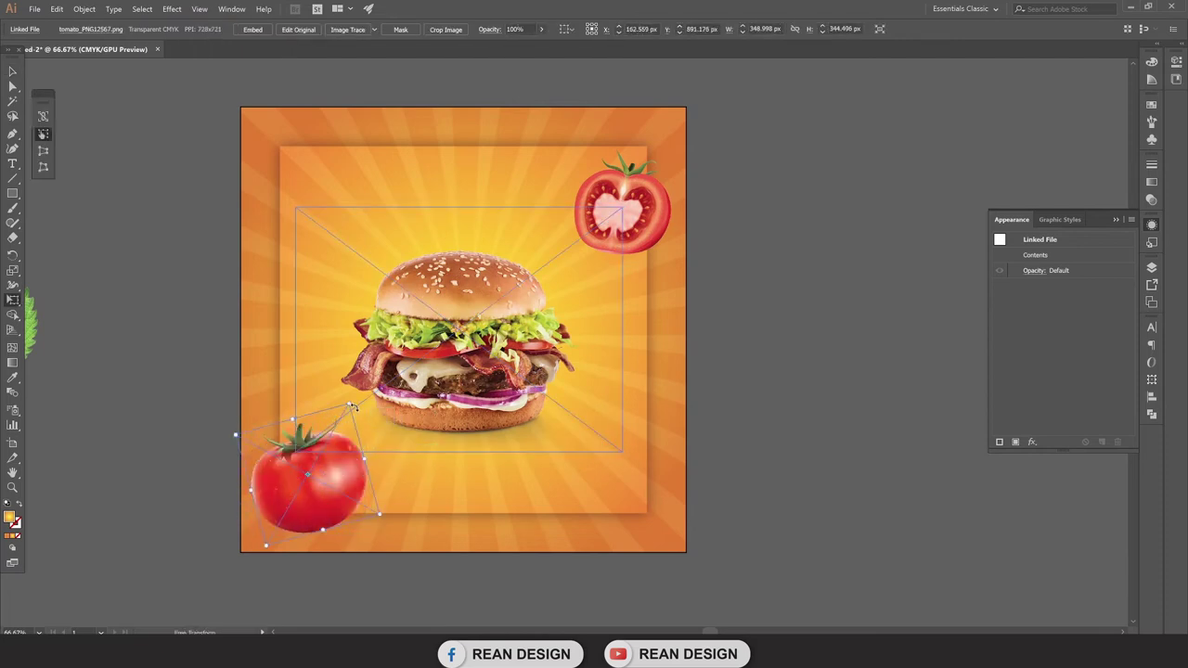
{"action": "key", "text": "v"}
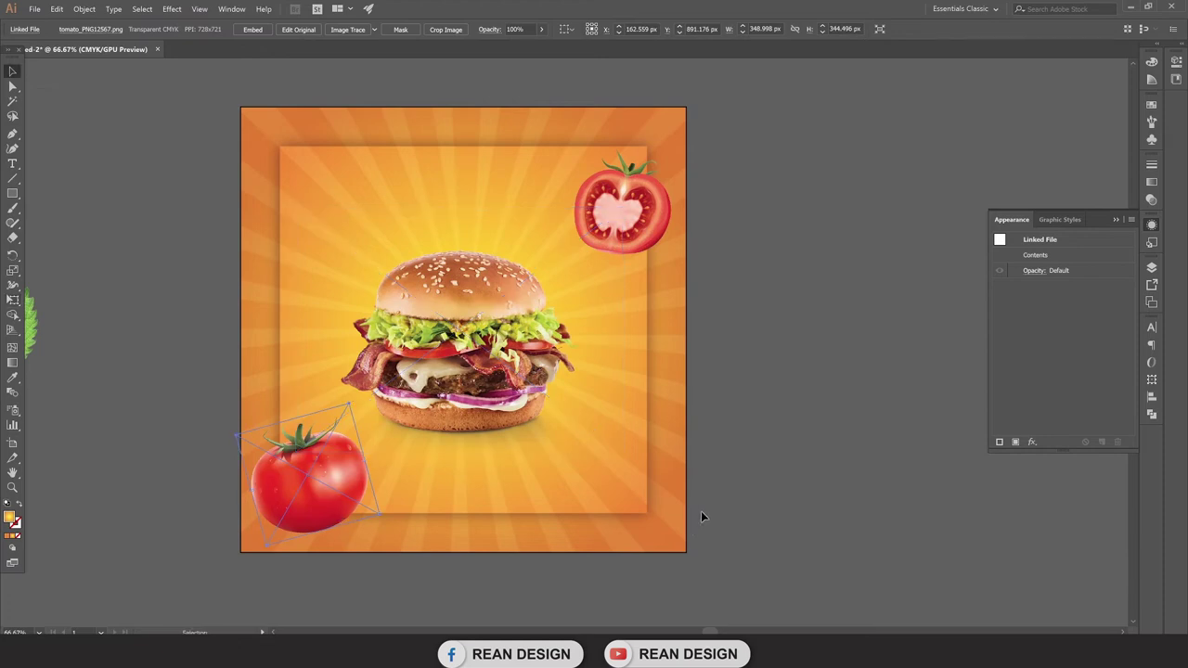
{"action": "left_click", "coordinate": [704, 264]}
{"action": "left_click_drag", "start_coordinate": [617, 213], "coordinate": [616, 201]}
{"action": "left_click", "coordinate": [804, 412]}
{"action": "left_click_drag", "start_coordinate": [783, 420], "coordinate": [806, 409]}
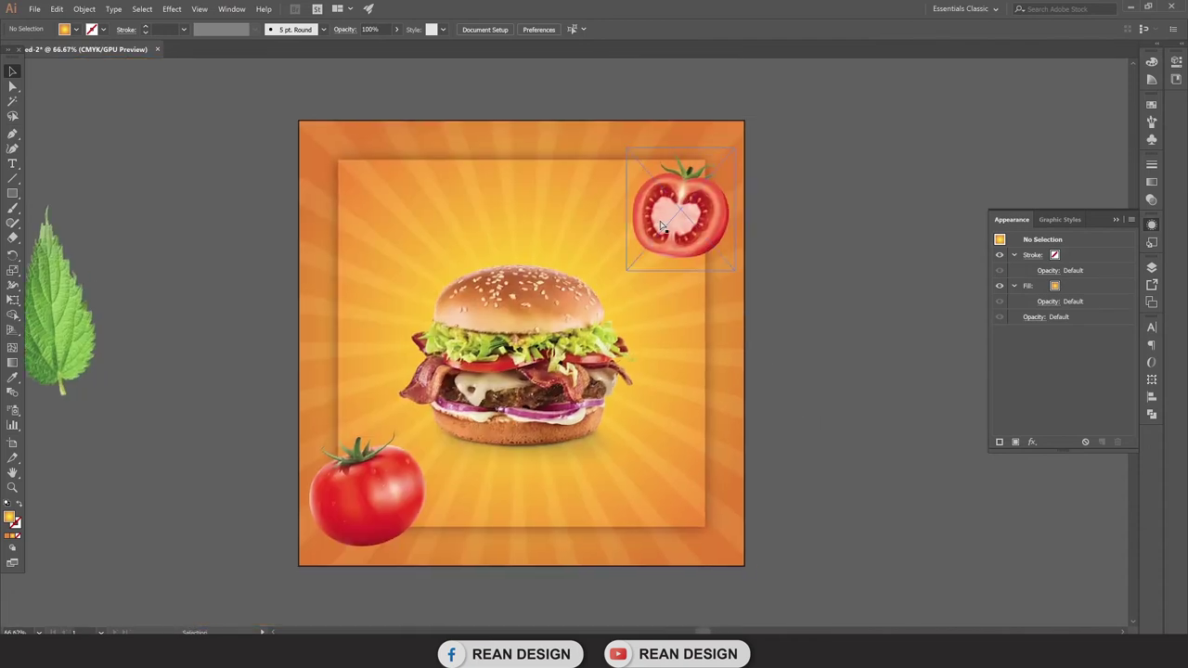
{"action": "scroll", "coordinate": [703, 251], "scroll_direction": "up", "scroll_amount": 1}
{"action": "scroll", "coordinate": [817, 267], "scroll_direction": "down", "scroll_amount": 1}
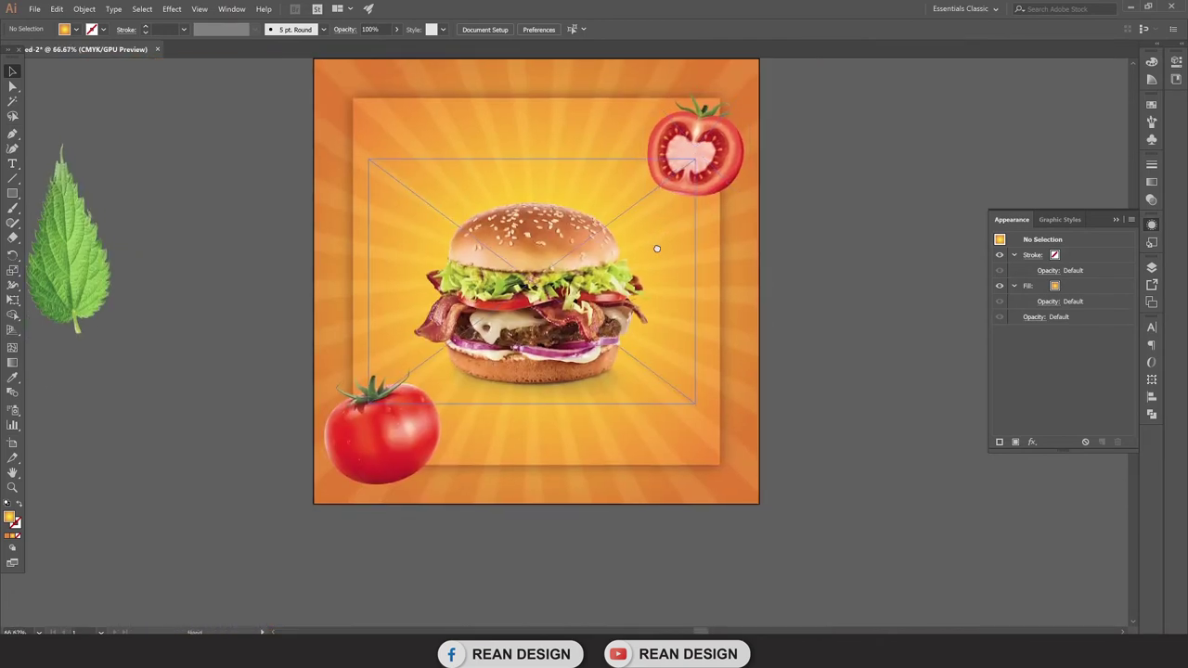
{"action": "scroll", "coordinate": [817, 266], "scroll_direction": "up", "scroll_amount": 2}
{"action": "left_click", "coordinate": [726, 239]}
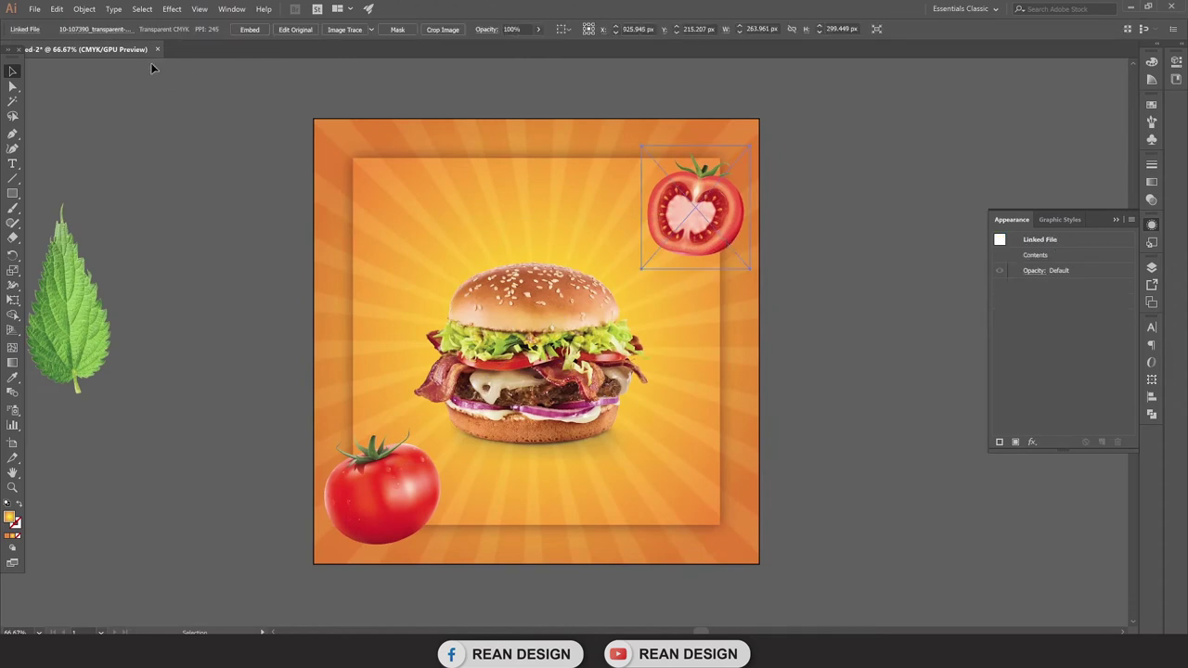
Step: Apply a Radial Blur with the Zoom method to the halved tomato
{"action": "left_click", "coordinate": [174, 10]}
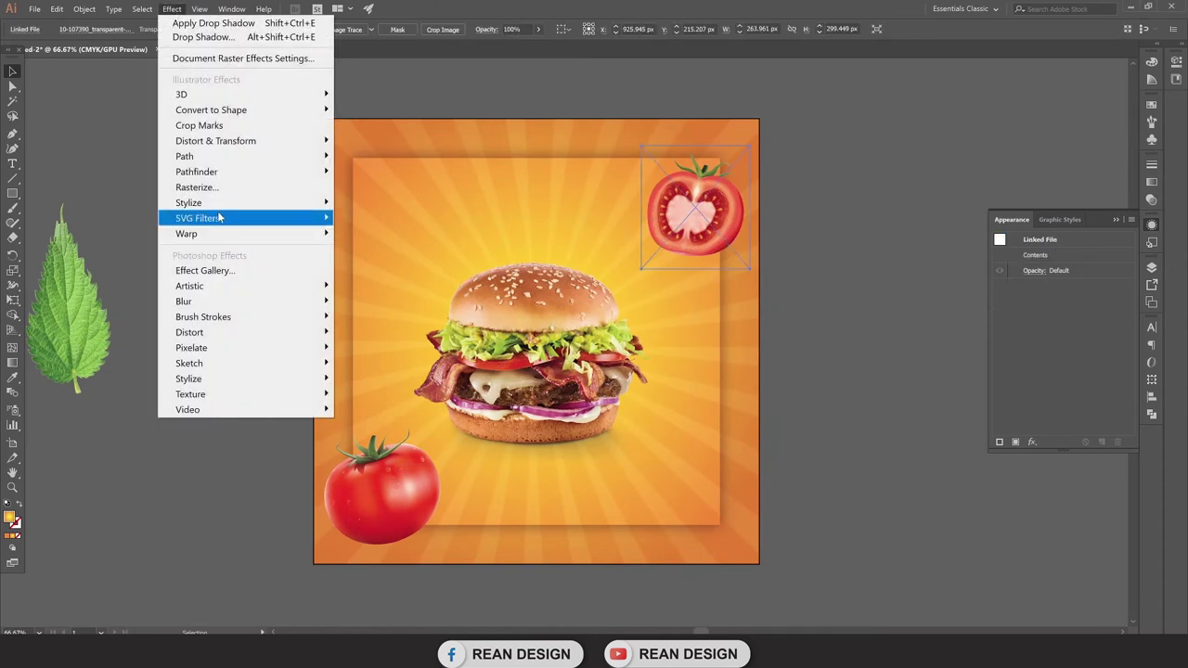
{"action": "mouse_move", "coordinate": [183, 301]}
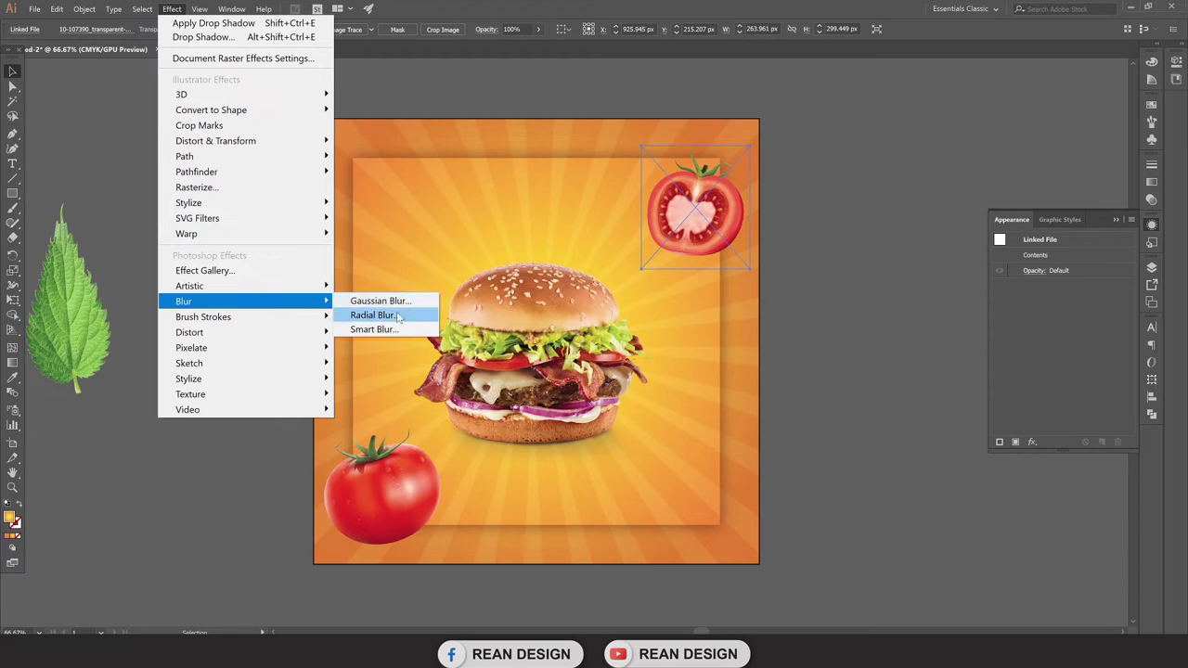
{"action": "left_click", "coordinate": [394, 316]}
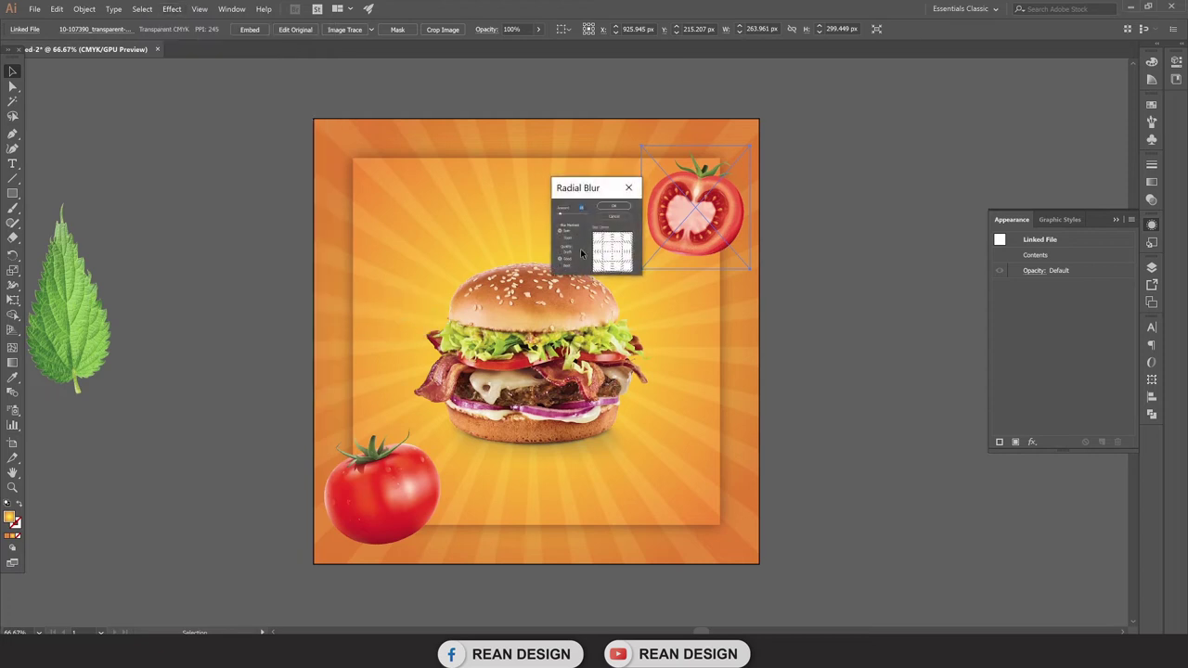
{"action": "left_click_drag", "start_coordinate": [570, 186], "coordinate": [438, 182]}
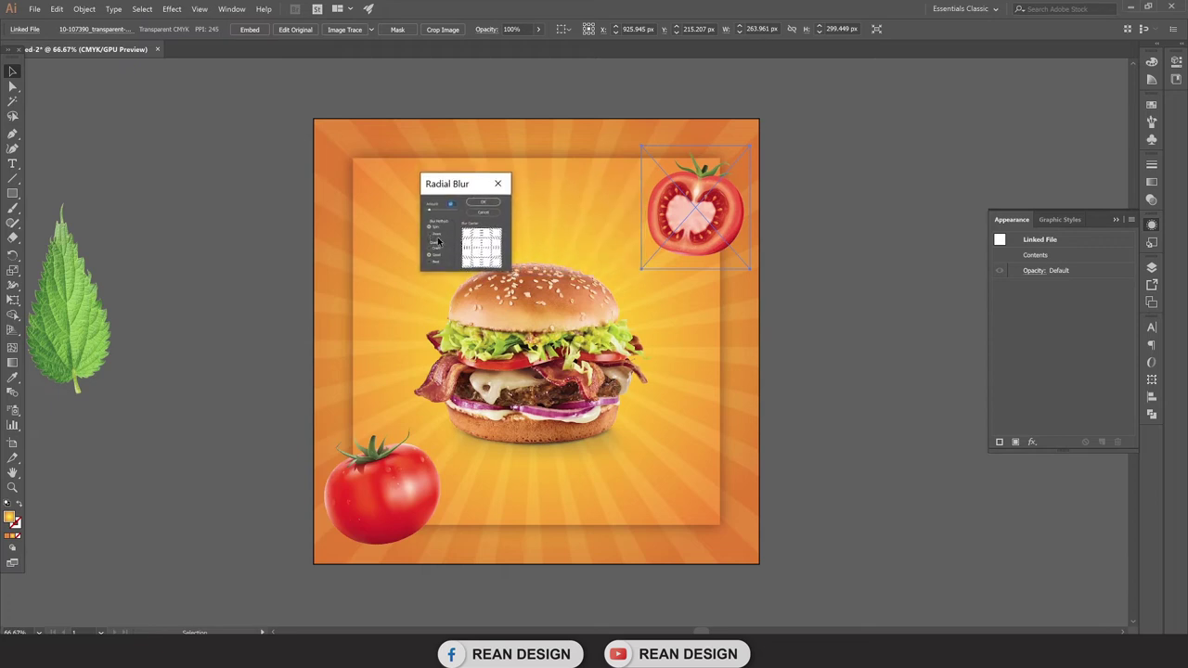
{"action": "left_click", "coordinate": [430, 234]}
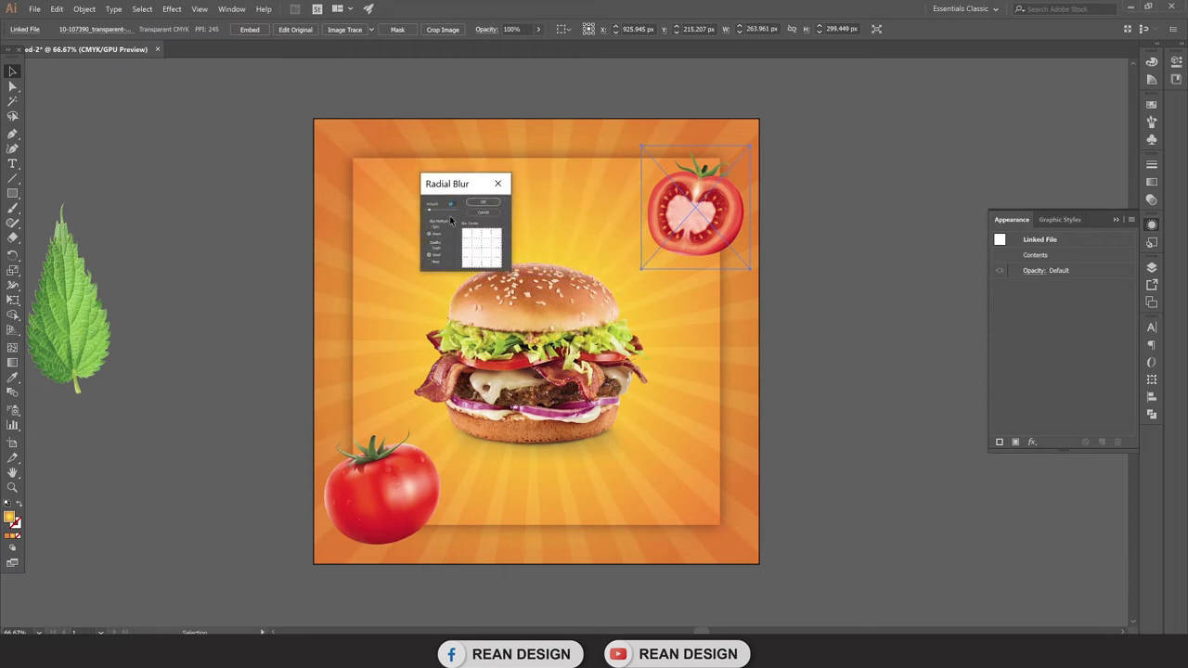
{"action": "left_click", "coordinate": [482, 203]}
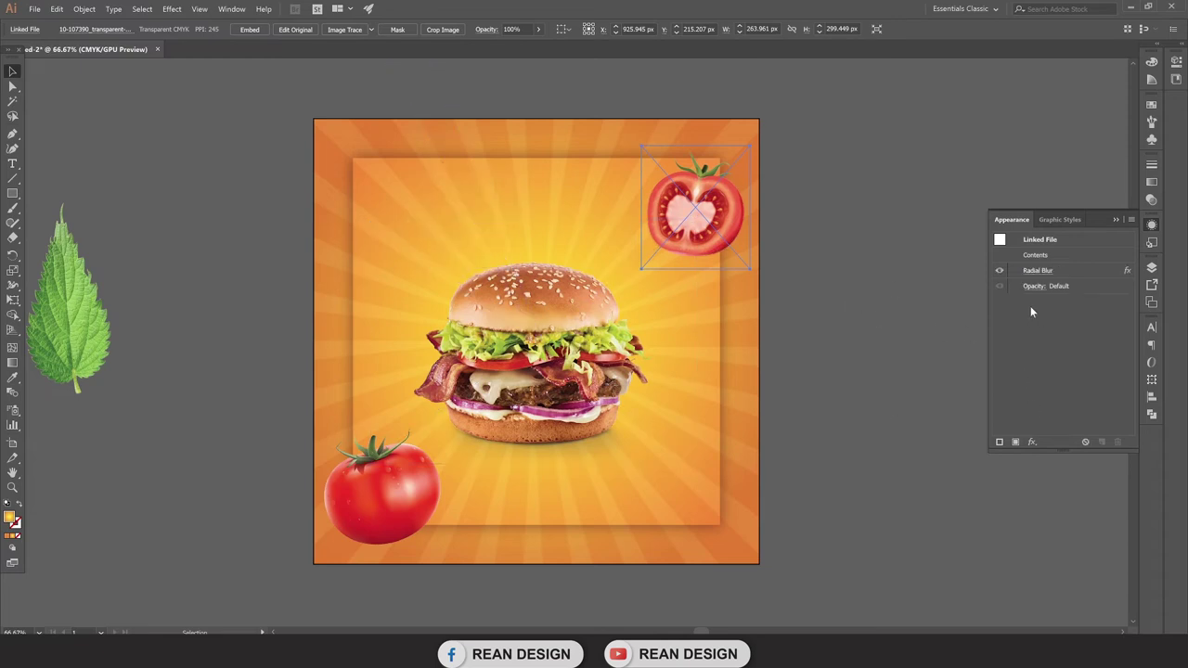
Step: Reopen the Radial Blur from the Appearance panel and adjust its Amount
{"action": "left_click", "coordinate": [1117, 221]}
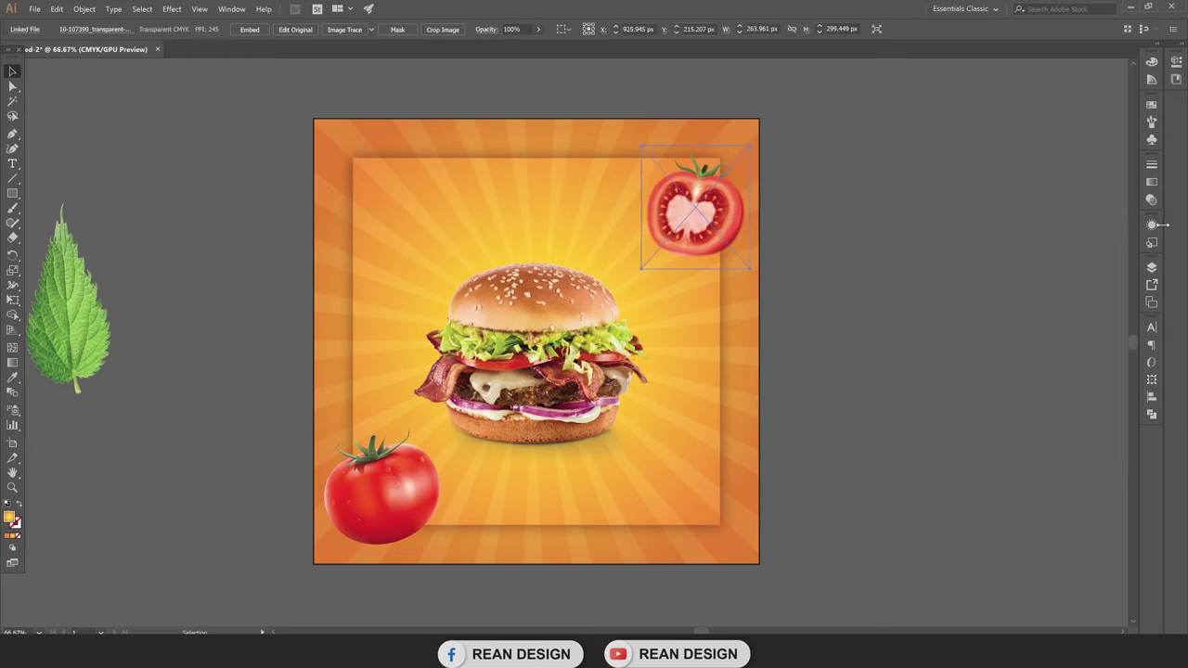
{"action": "left_click", "coordinate": [1152, 226]}
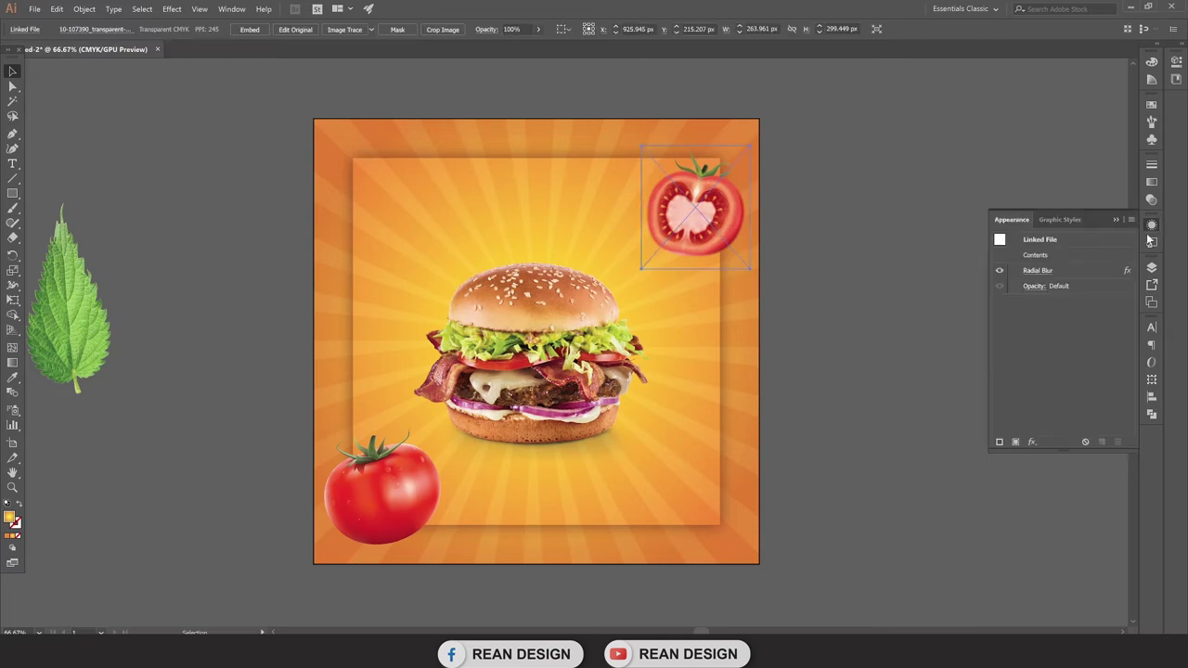
{"action": "left_click", "coordinate": [1038, 270]}
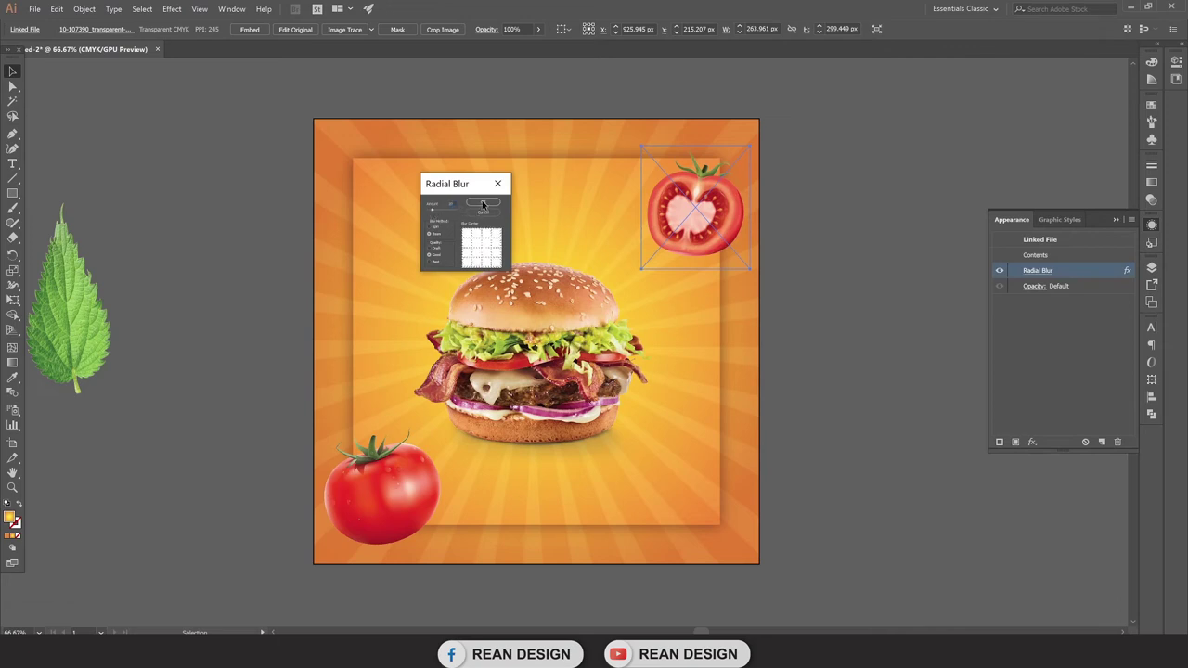
{"action": "left_click", "coordinate": [482, 202]}
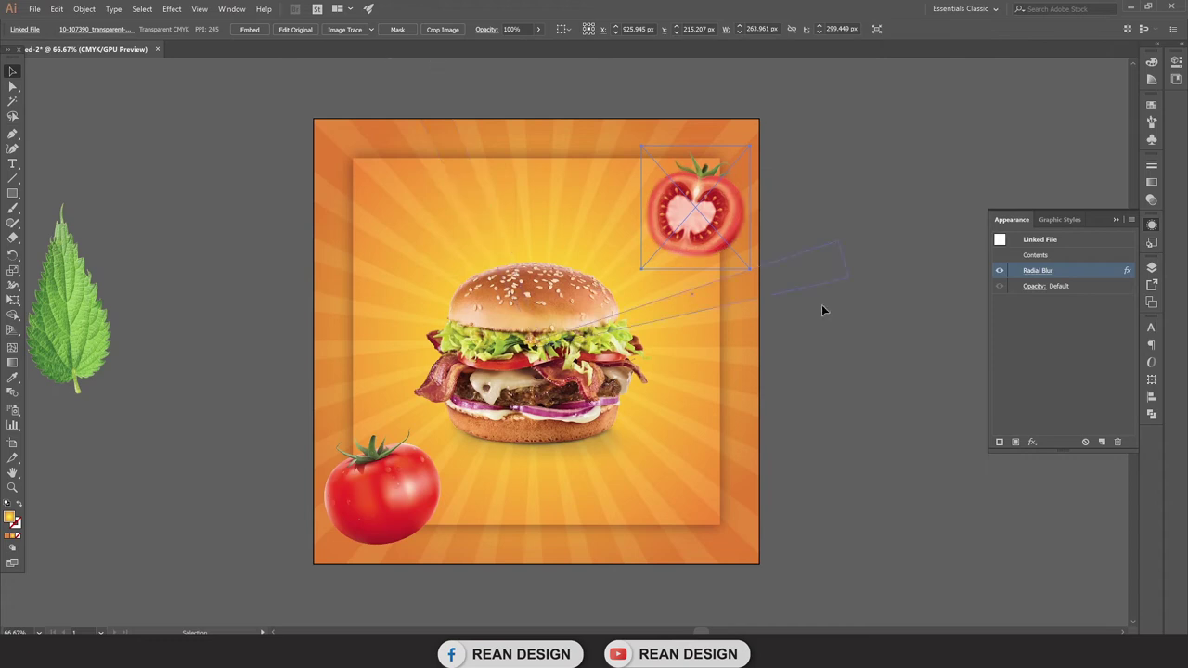
{"action": "left_click", "coordinate": [887, 307]}
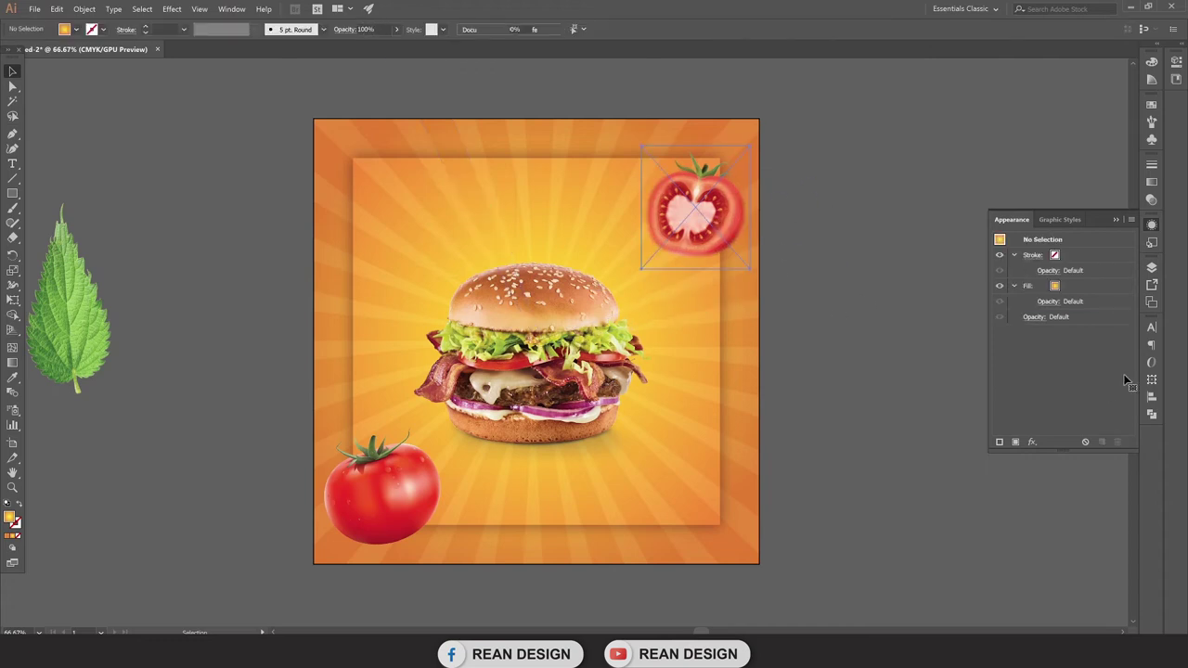
{"action": "key", "text": "ctrl+z"}
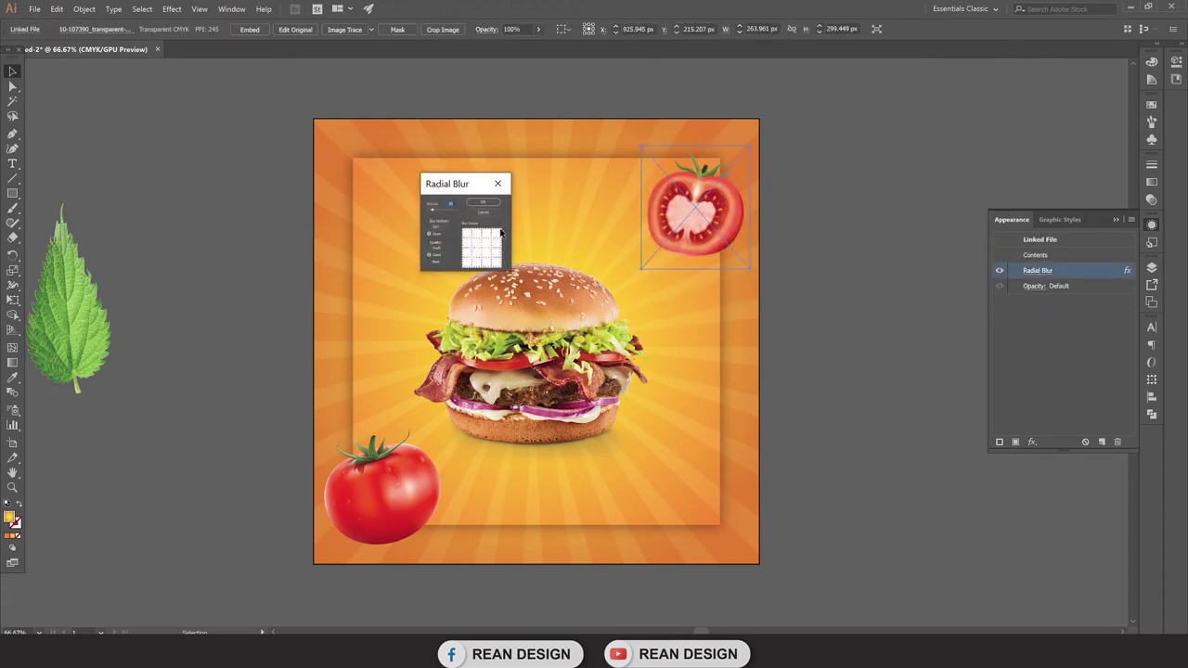
{"action": "key", "text": "Tab"}
{"action": "left_click", "coordinate": [487, 206]}
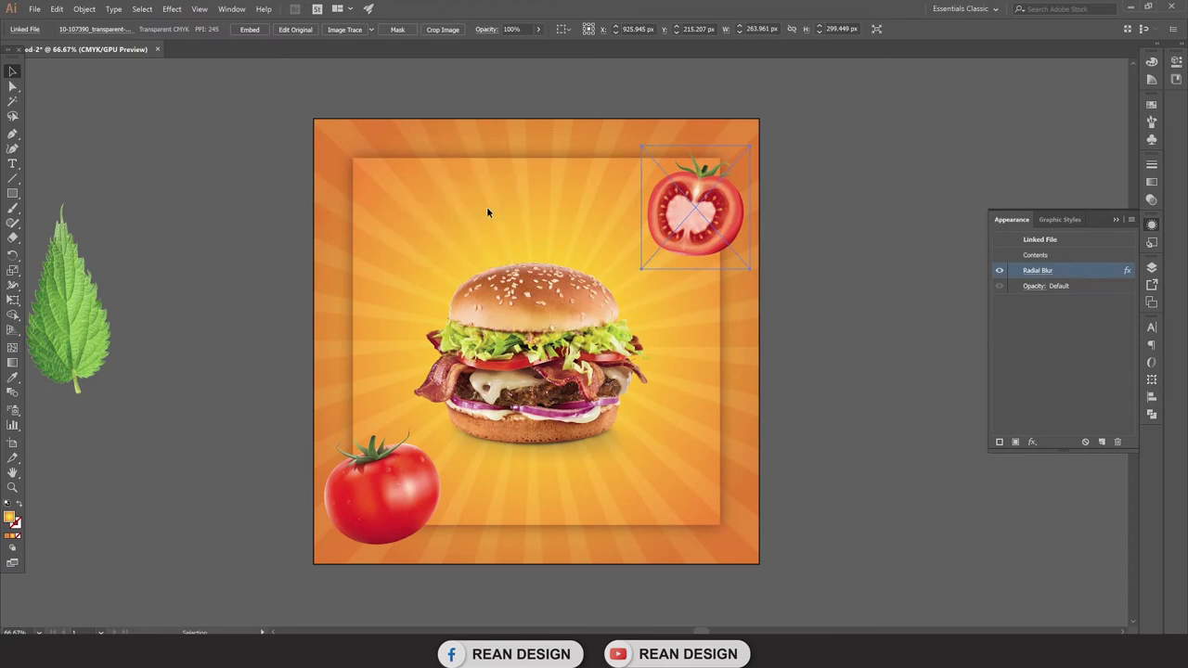
{"action": "left_click", "coordinate": [843, 334]}
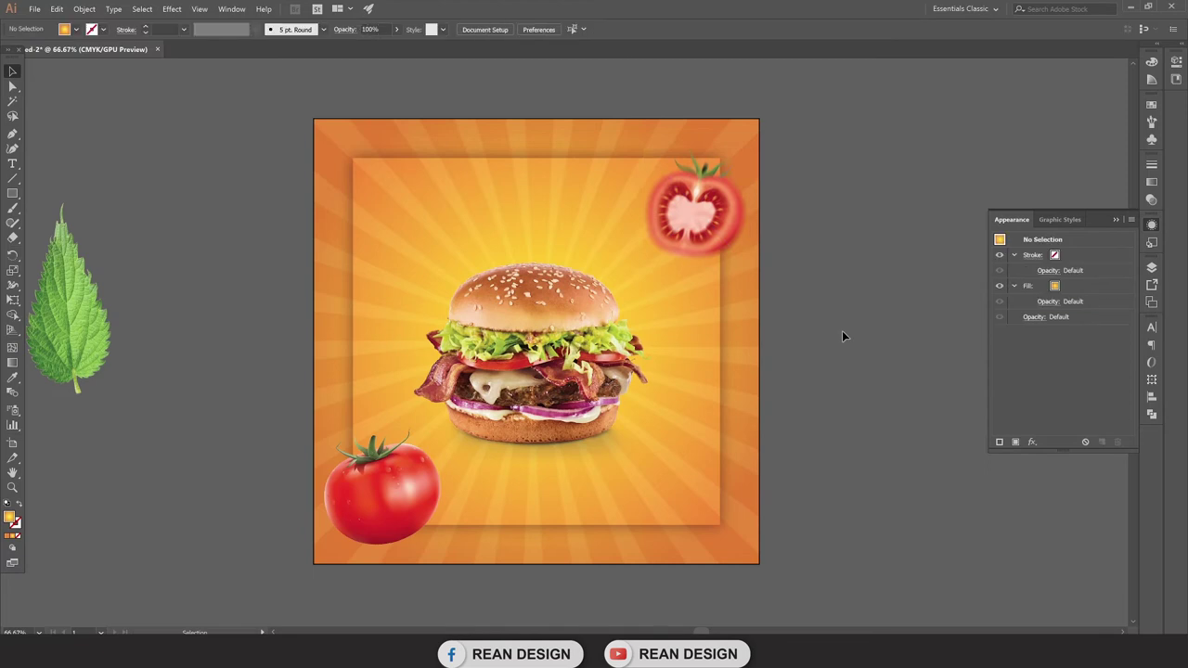
Step: Give the bottom-left whole tomato the same Radial Blur effect
{"action": "left_click", "coordinate": [369, 506]}
{"action": "left_click", "coordinate": [172, 8]}
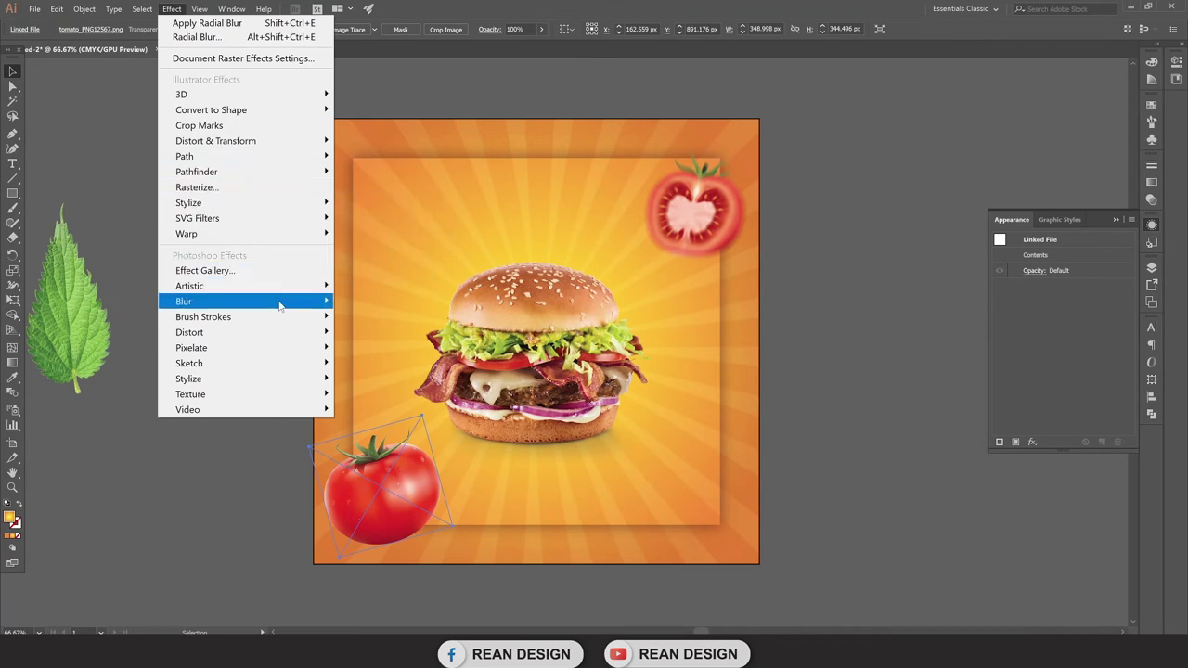
{"action": "mouse_move", "coordinate": [184, 301]}
{"action": "left_click", "coordinate": [374, 315]}
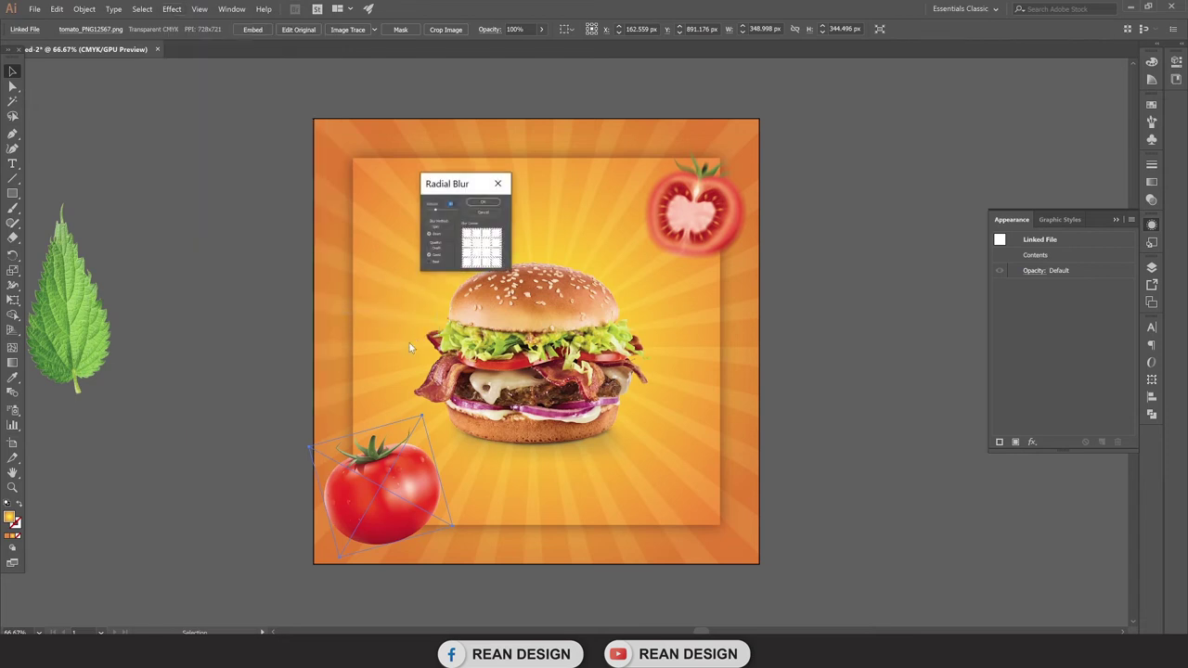
{"action": "left_click_drag", "start_coordinate": [477, 183], "coordinate": [485, 184]}
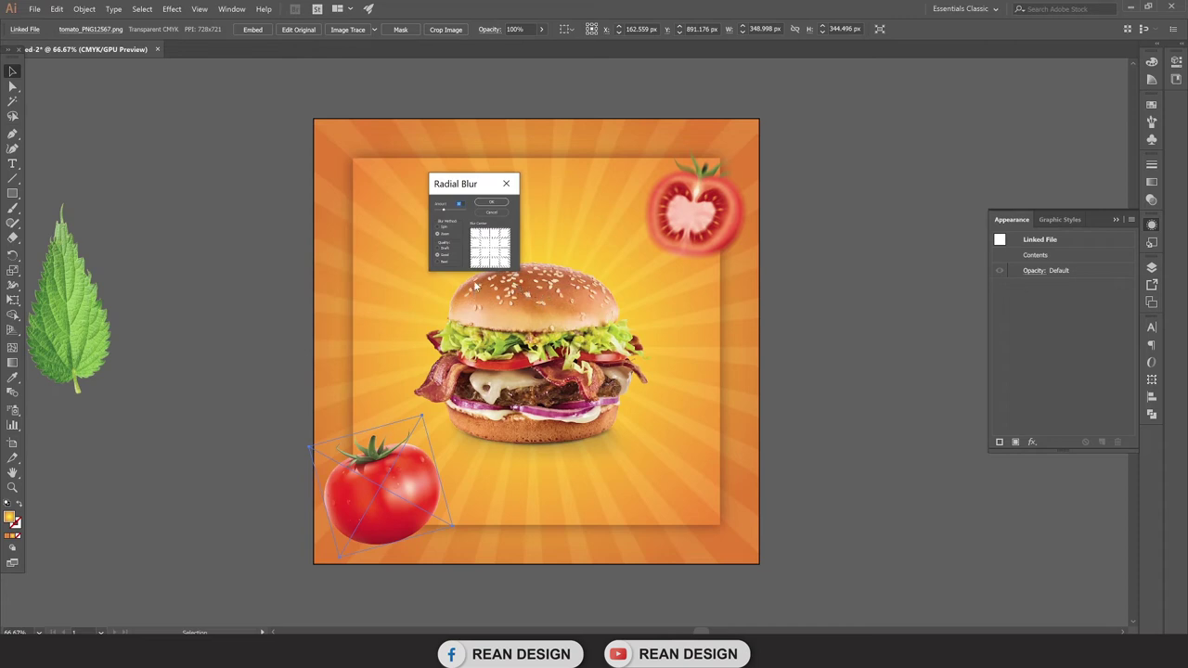
{"action": "left_click_drag", "start_coordinate": [484, 193], "coordinate": [497, 190]}
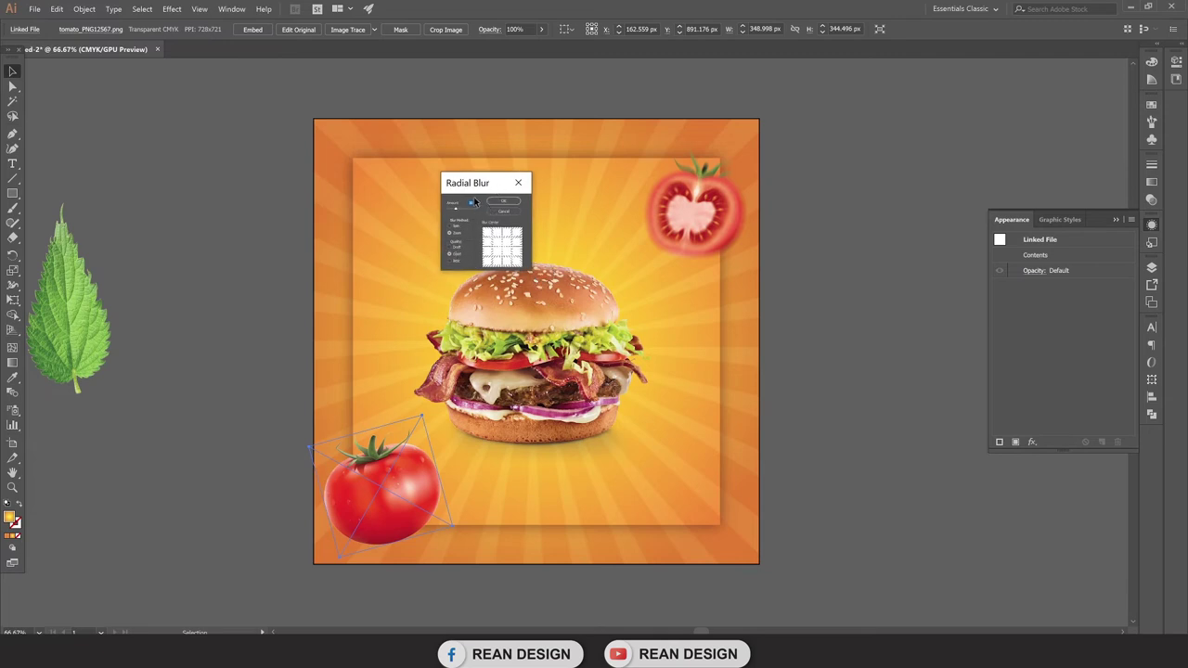
{"action": "left_click", "coordinate": [501, 202]}
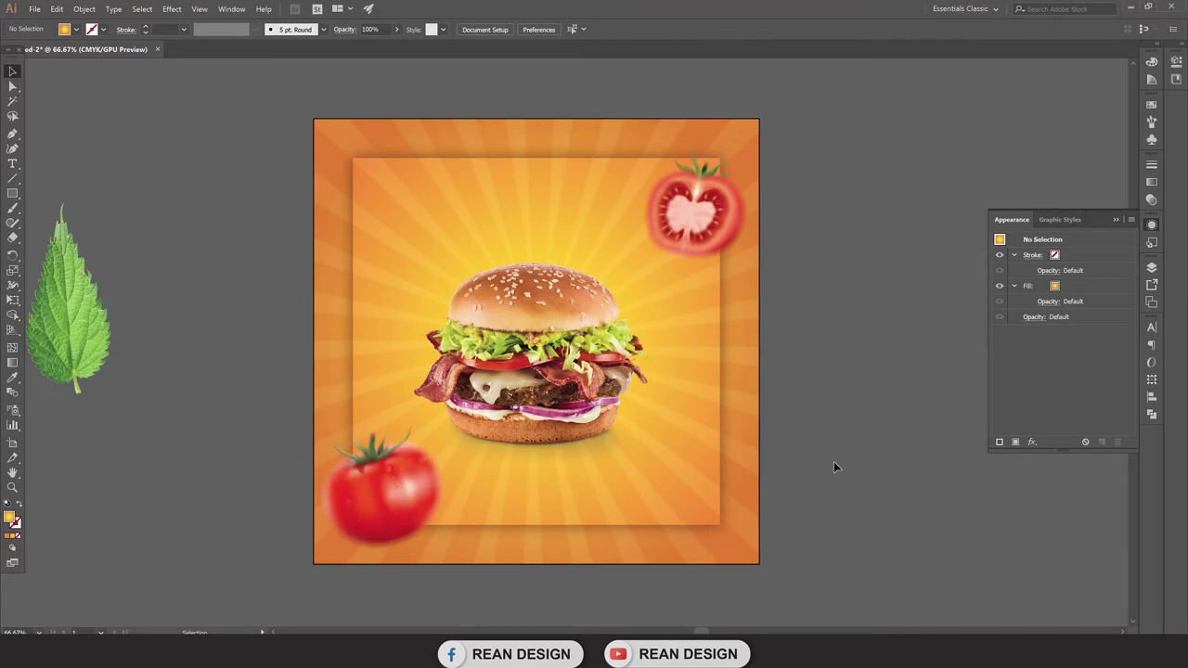
Step: Draw an 890 px rectangle over the inner square and use it as a clipping mask on the artwork
{"action": "left_click", "coordinate": [13, 193]}
{"action": "left_click_drag", "start_coordinate": [353, 159], "coordinate": [719, 526]}
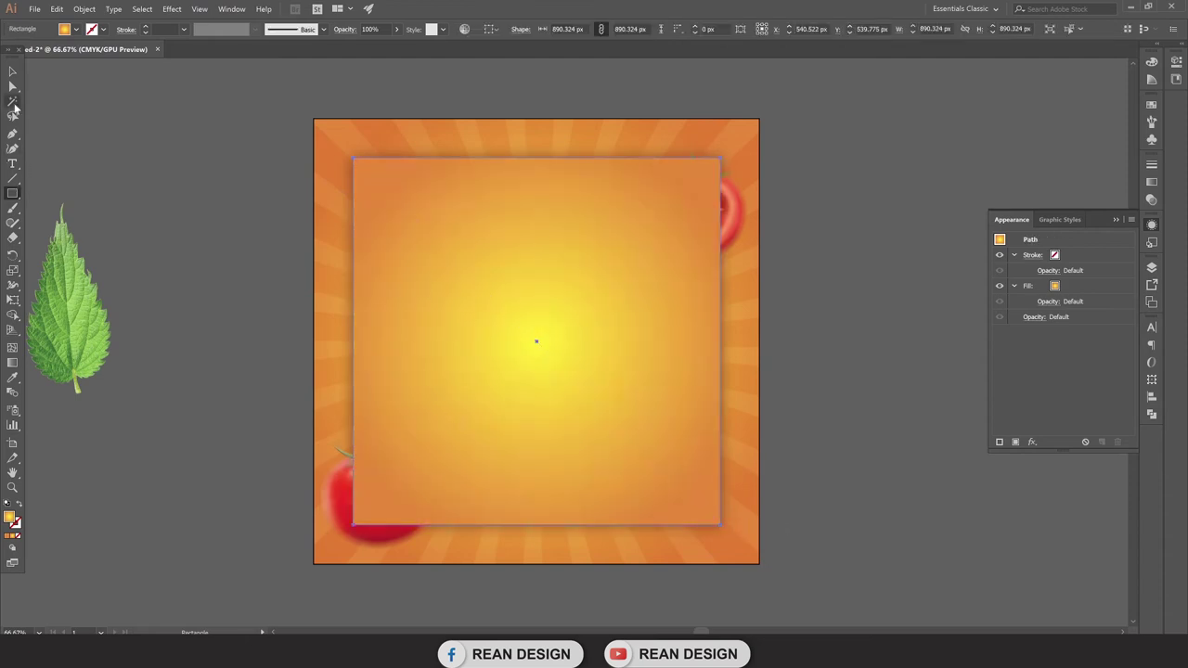
{"action": "left_click", "coordinate": [12, 71]}
{"action": "left_click", "coordinate": [340, 533], "text": "shift"}
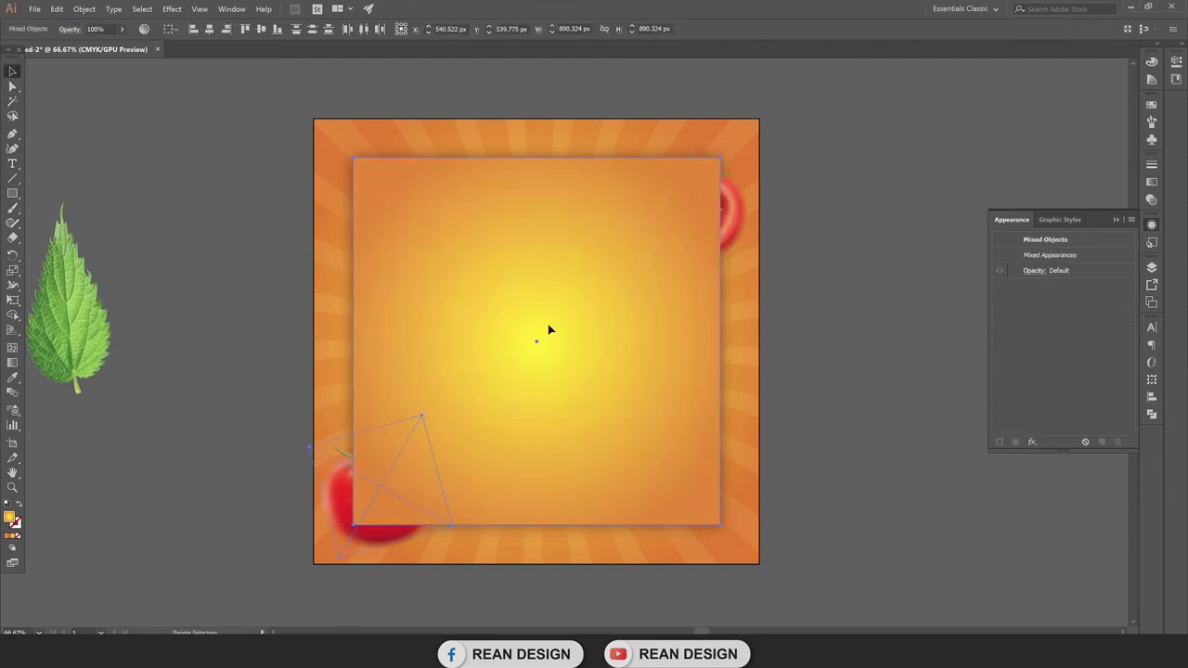
{"action": "right_click", "coordinate": [332, 133]}
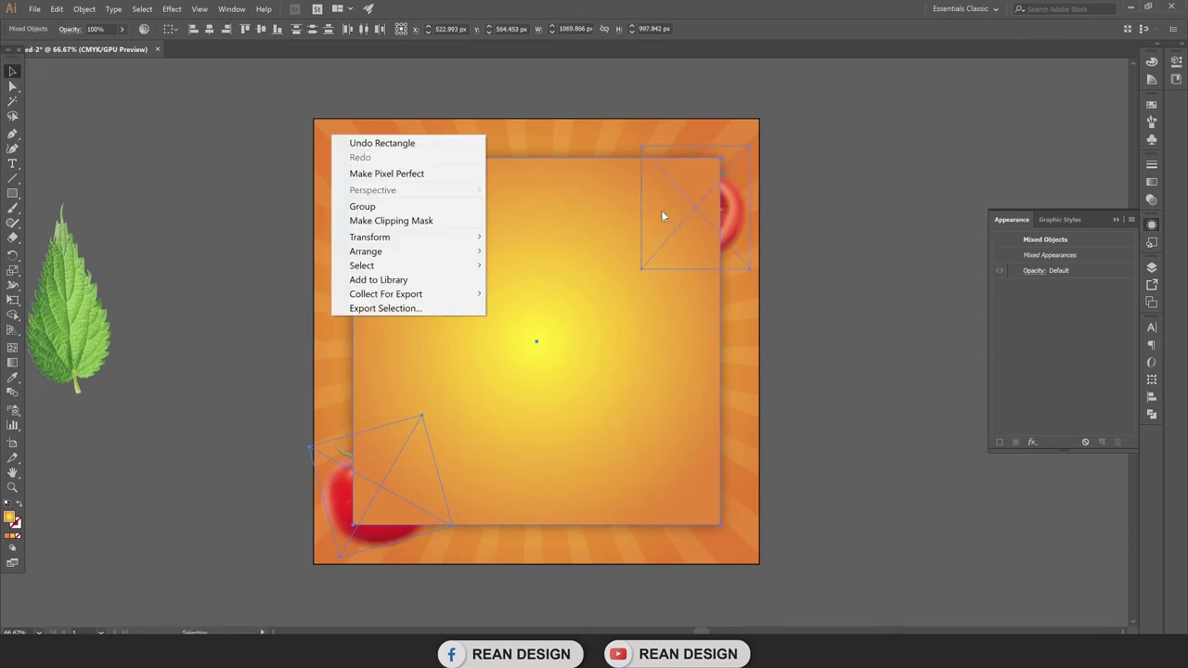
{"action": "left_click", "coordinate": [397, 221]}
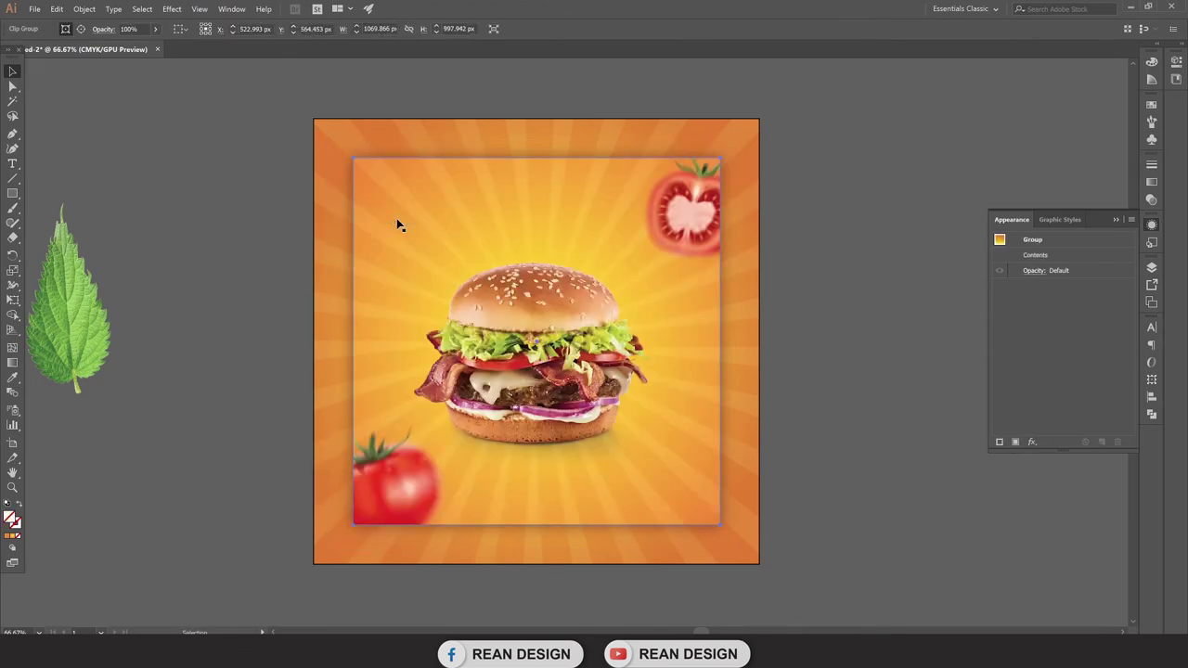
{"action": "left_click", "coordinate": [891, 447]}
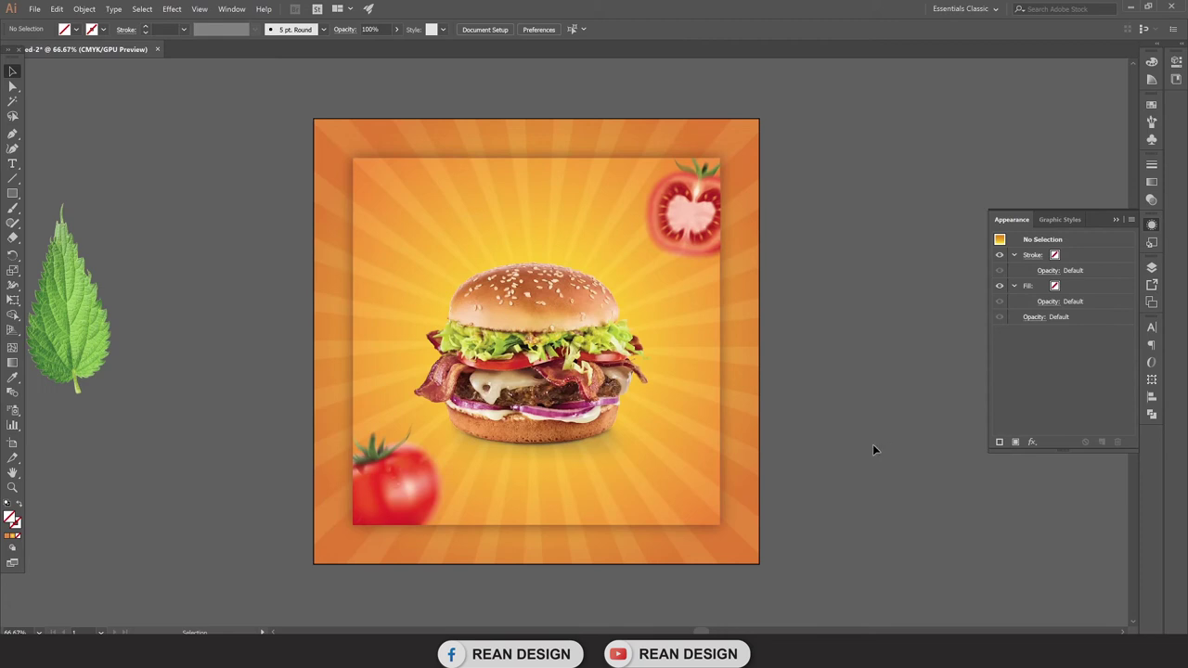
Step: Raise the top-right tomato half, rotate it about 30° clockwise, and shrink it
{"action": "left_click", "coordinate": [12, 84]}
{"action": "mouse_move", "coordinate": [691, 231]}
{"action": "left_mouse_down"}
{"action": "mouse_move", "coordinate": [692, 203]}
{"action": "mouse_move", "coordinate": [705, 230]}
{"action": "left_mouse_up"}
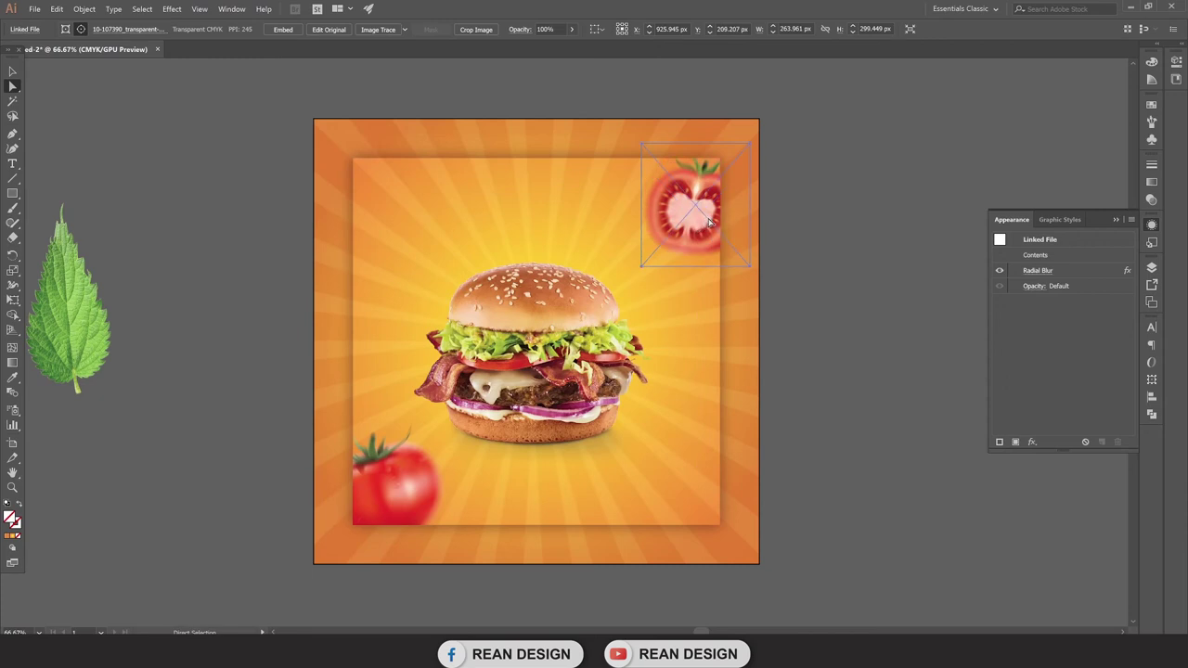
{"action": "key", "text": "e"}
{"action": "left_click_drag", "start_coordinate": [767, 109], "coordinate": [771, 178]}
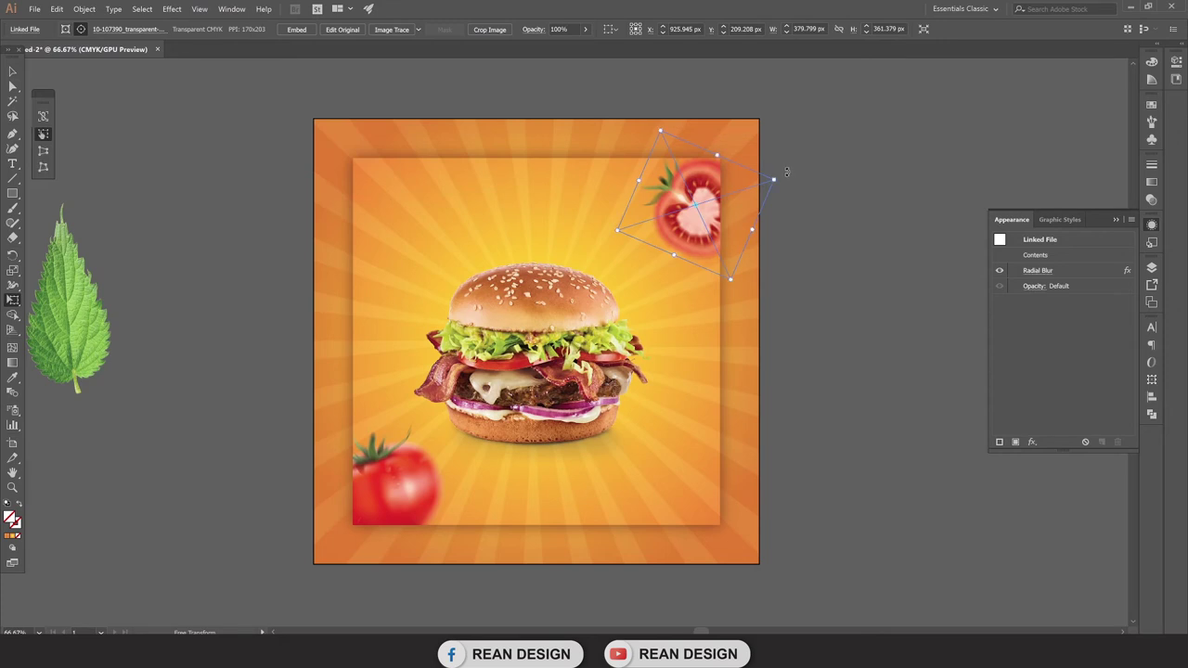
{"action": "left_click_drag", "start_coordinate": [770, 180], "coordinate": [761, 186]}
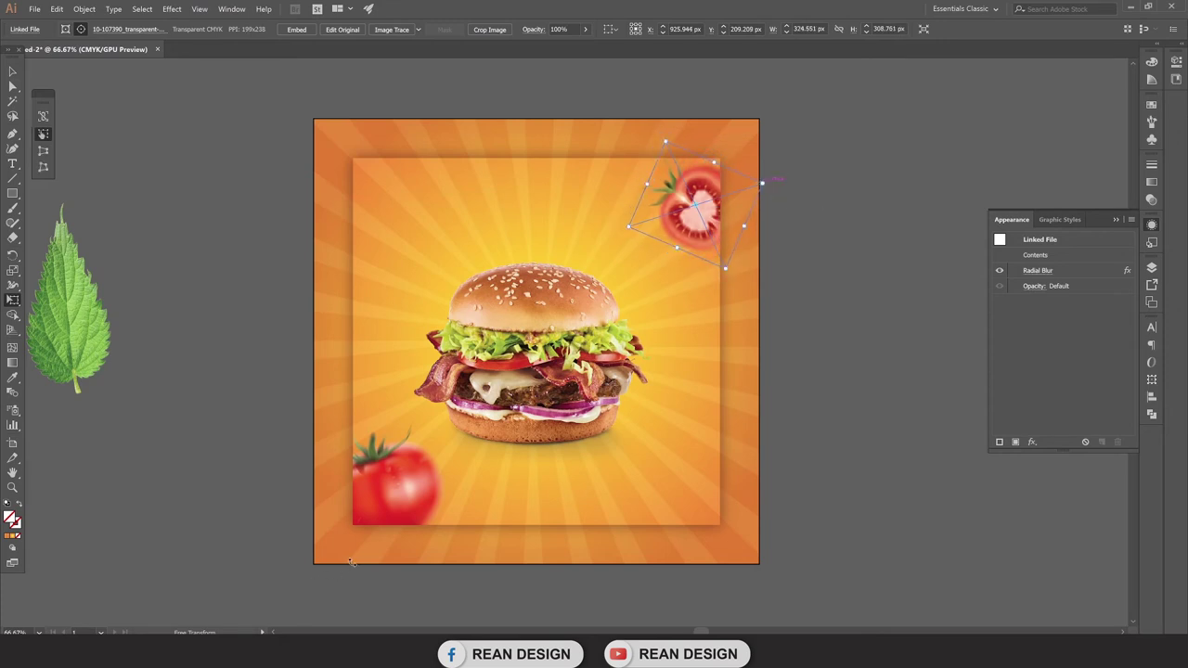
{"action": "key", "text": "v"}
Step: Shift the lower tomato slightly left inside the clipped group
{"action": "left_click", "coordinate": [382, 500]}
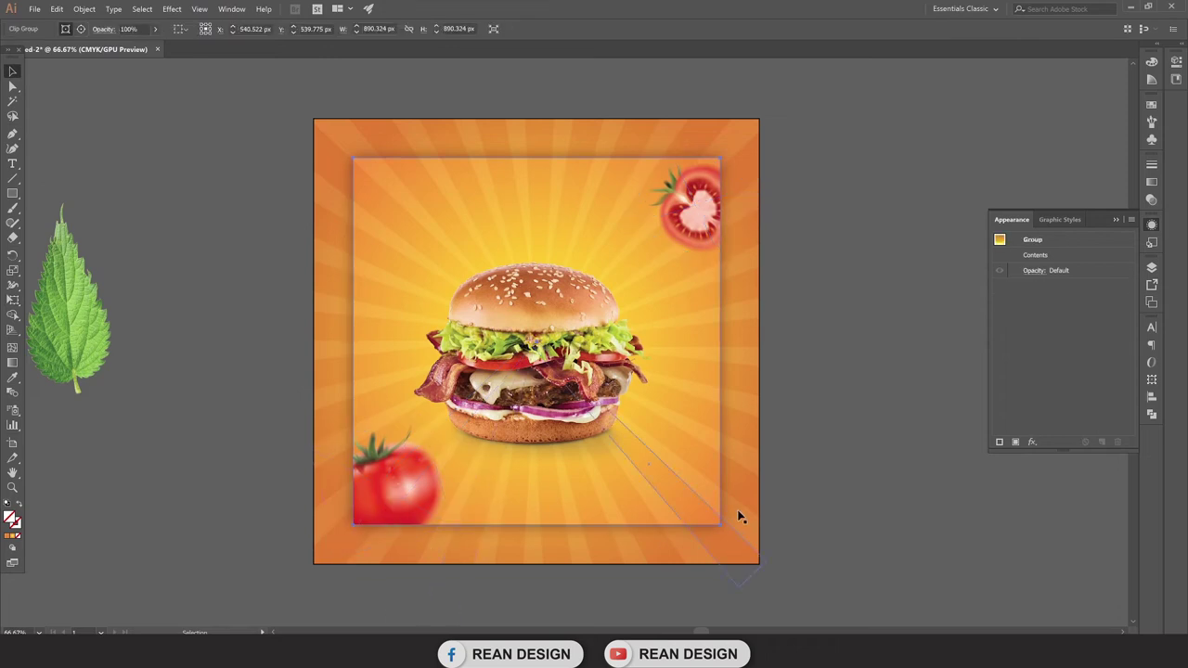
{"action": "key", "text": "a"}
{"action": "left_click_drag", "start_coordinate": [410, 495], "coordinate": [398, 492]}
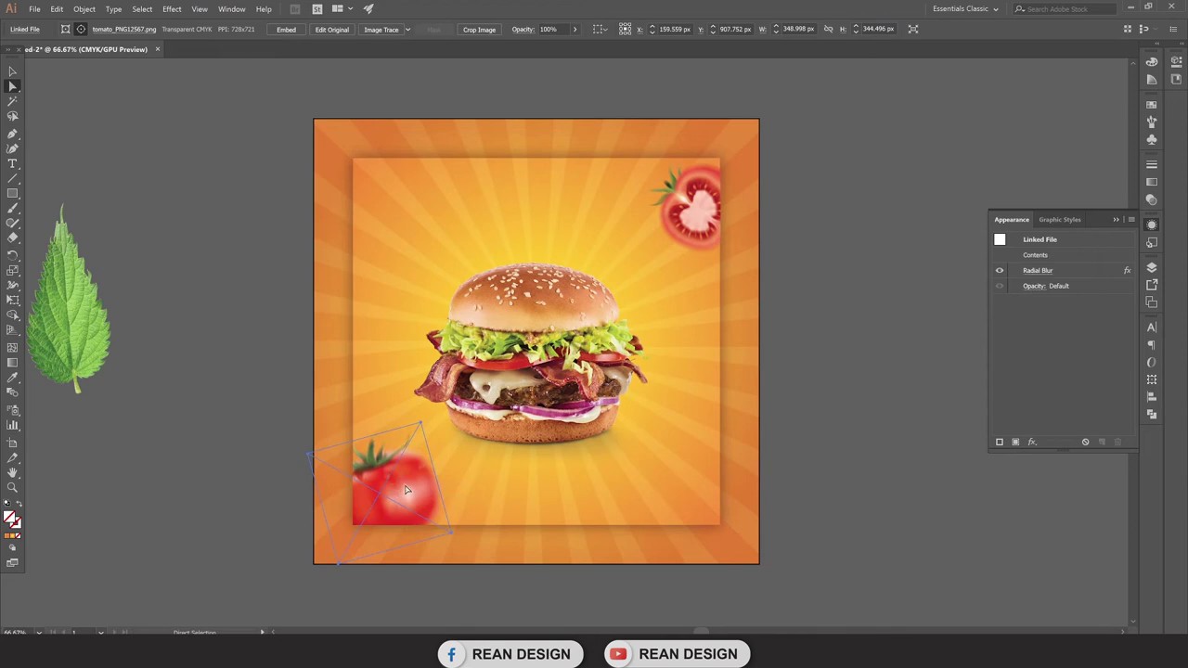
{"action": "left_click", "coordinate": [12, 71]}
{"action": "left_click", "coordinate": [230, 220]}
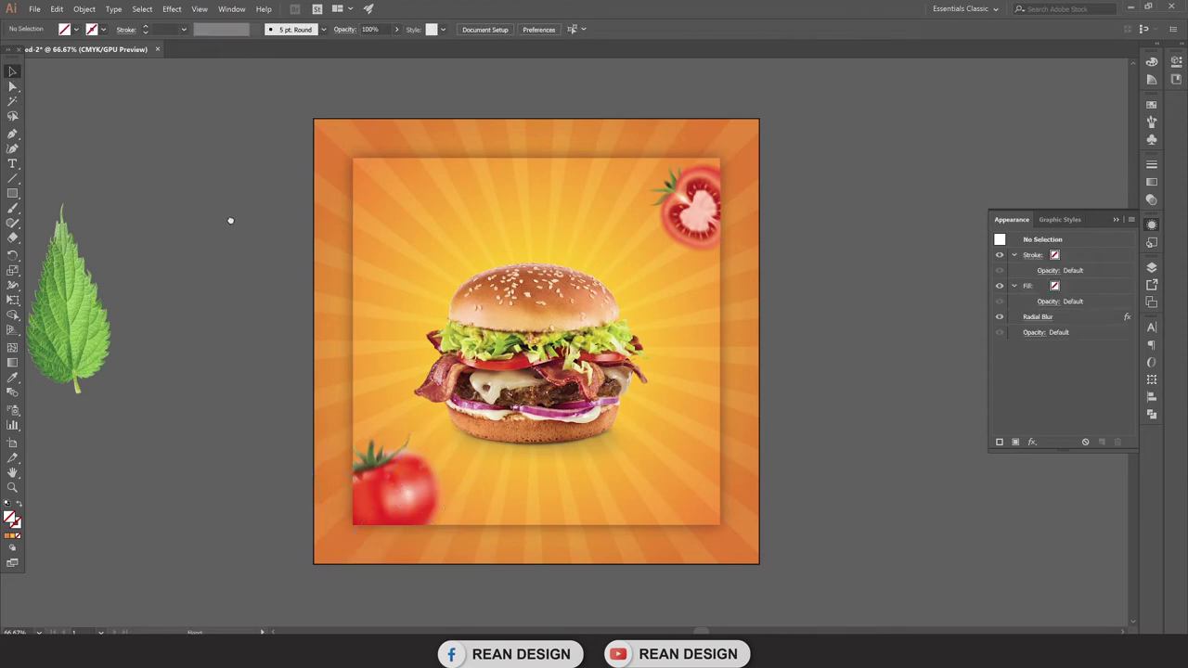
{"action": "left_click_drag", "start_coordinate": [230, 220], "coordinate": [277, 243]}
{"action": "left_click_drag", "start_coordinate": [102, 338], "coordinate": [399, 258]}
Step: Rotate the nettle leaf to lie nearly horizontal and shrink it
{"action": "scroll", "coordinate": [441, 244], "scroll_direction": "up", "scroll_amount": 2}
{"action": "key", "text": "e"}
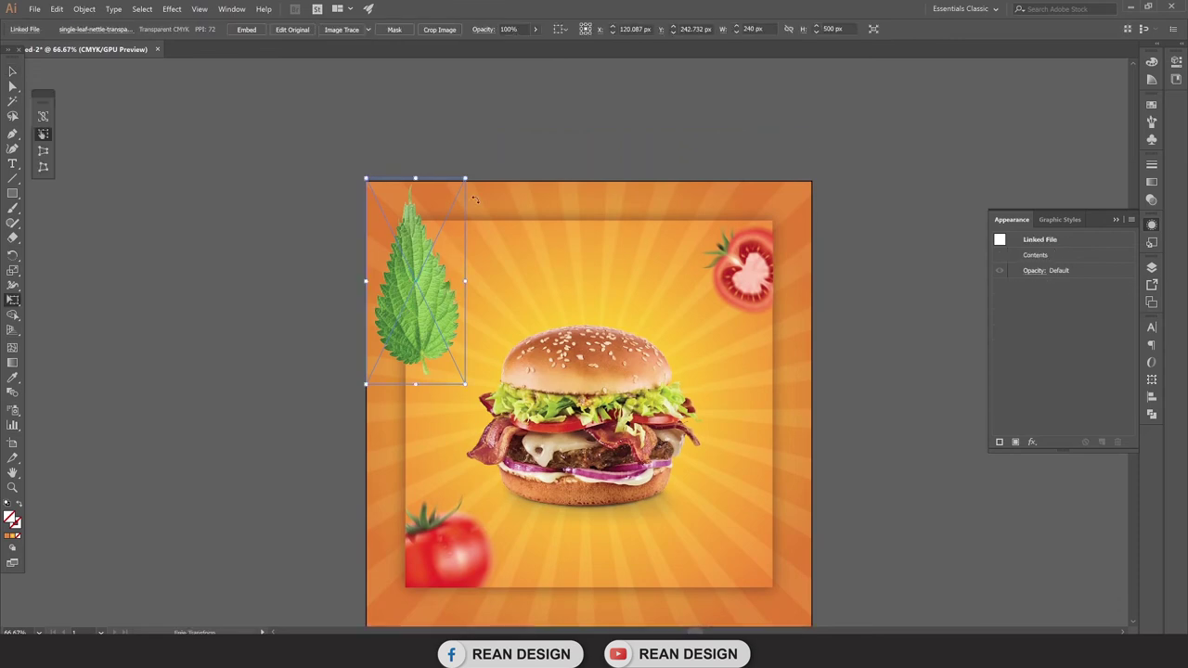
{"action": "mouse_move", "coordinate": [558, 265]}
{"action": "left_mouse_down"}
{"action": "mouse_move", "coordinate": [536, 333]}
{"action": "mouse_move", "coordinate": [461, 298]}
{"action": "mouse_move", "coordinate": [743, 543]}
{"action": "left_mouse_up"}
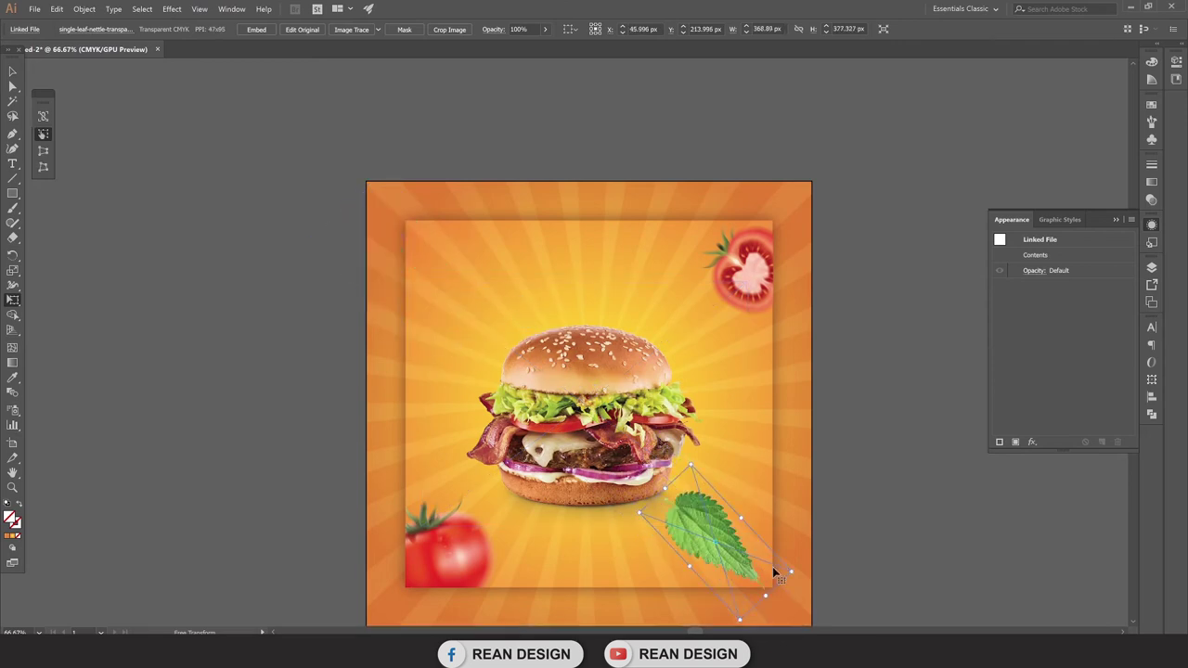
{"action": "mouse_move", "coordinate": [788, 572]}
{"action": "left_mouse_down"}
{"action": "mouse_move", "coordinate": [729, 572]}
{"action": "mouse_move", "coordinate": [705, 527]}
{"action": "mouse_move", "coordinate": [729, 542]}
{"action": "mouse_move", "coordinate": [640, 286]}
{"action": "left_mouse_up"}
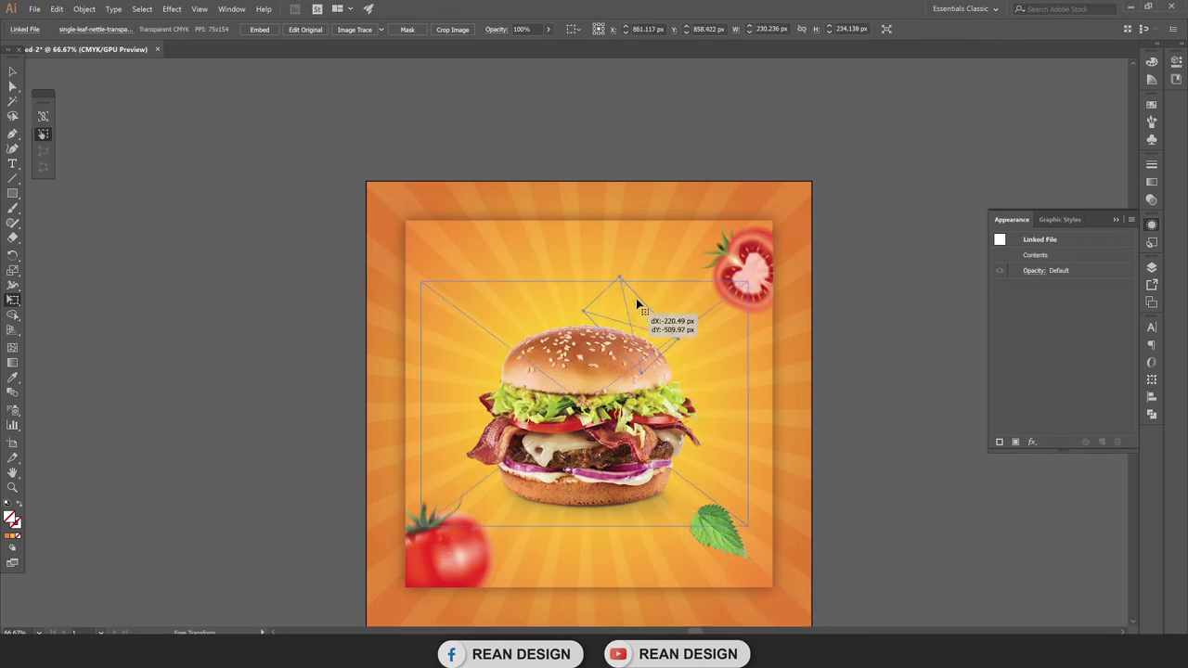
{"action": "key", "text": "ctrl+z"}
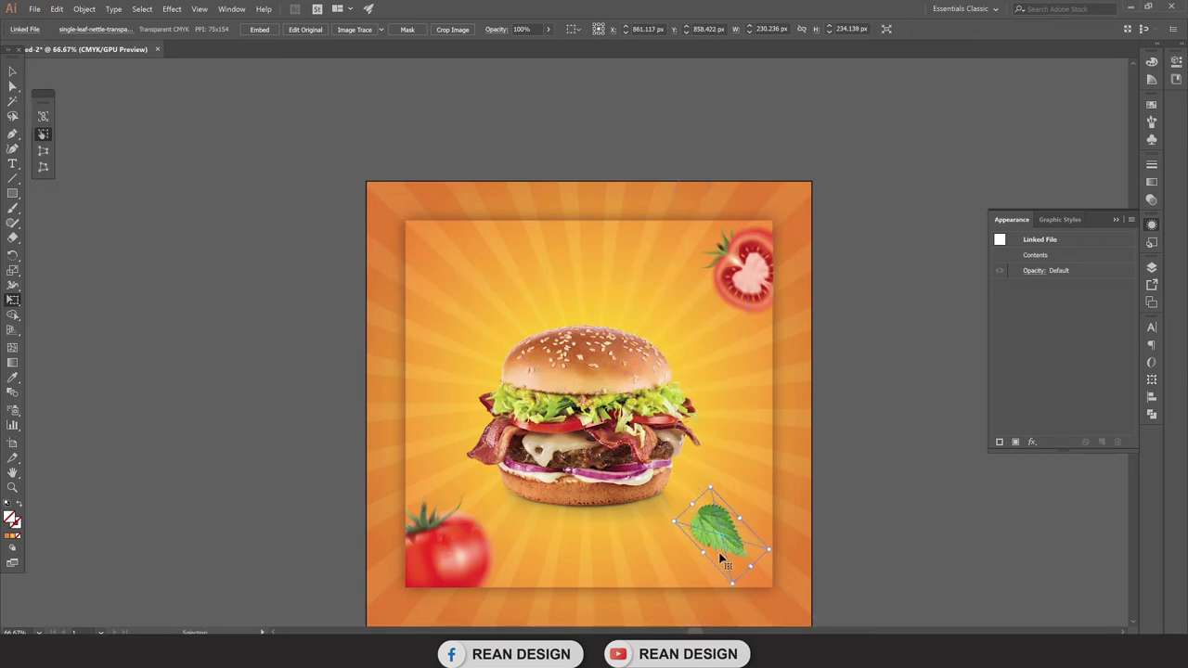
Step: Copy the leaf to the poster's top-left corner and rotate it about 60 degrees
{"action": "mouse_move", "coordinate": [723, 546]}
{"action": "left_mouse_down"}
{"action": "mouse_move", "coordinate": [676, 252]}
{"action": "mouse_move", "coordinate": [685, 266]}
{"action": "mouse_move", "coordinate": [648, 303]}
{"action": "mouse_move", "coordinate": [599, 302]}
{"action": "mouse_move", "coordinate": [763, 382]}
{"action": "mouse_move", "coordinate": [856, 409]}
{"action": "left_mouse_up"}
{"action": "mouse_move", "coordinate": [785, 397]}
{"action": "left_mouse_down"}
{"action": "mouse_move", "coordinate": [539, 320]}
{"action": "mouse_move", "coordinate": [417, 248]}
{"action": "left_mouse_up"}
{"action": "key", "text": "ctrl+z"}
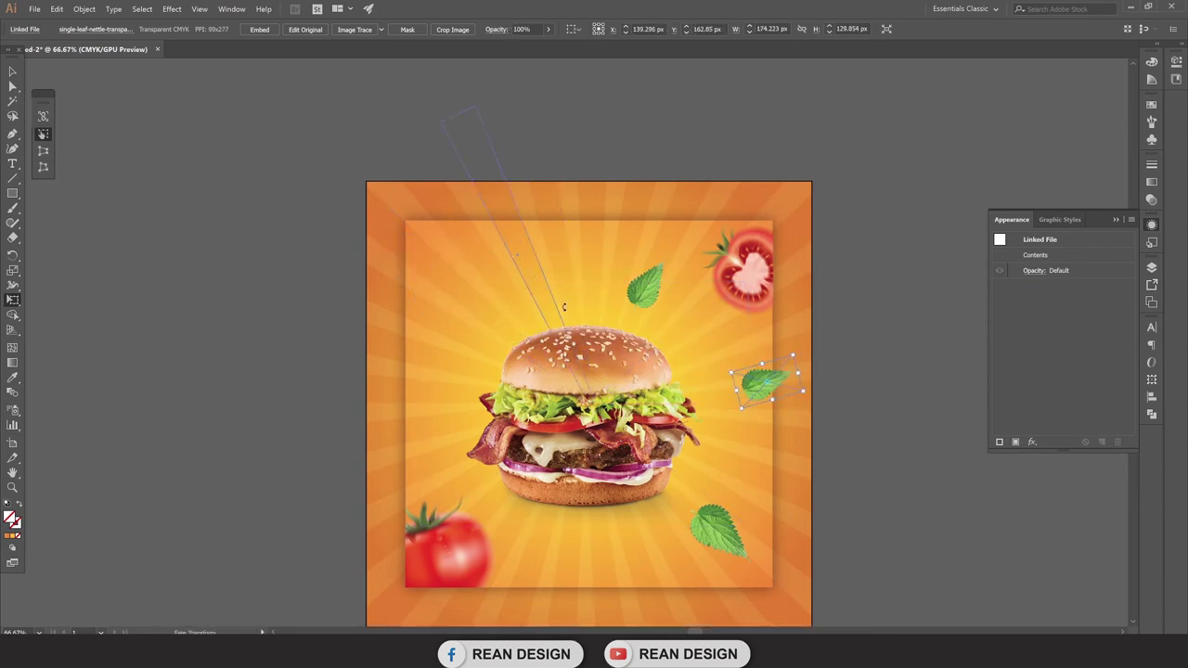
{"action": "left_click_drag", "start_coordinate": [753, 402], "coordinate": [439, 265]}
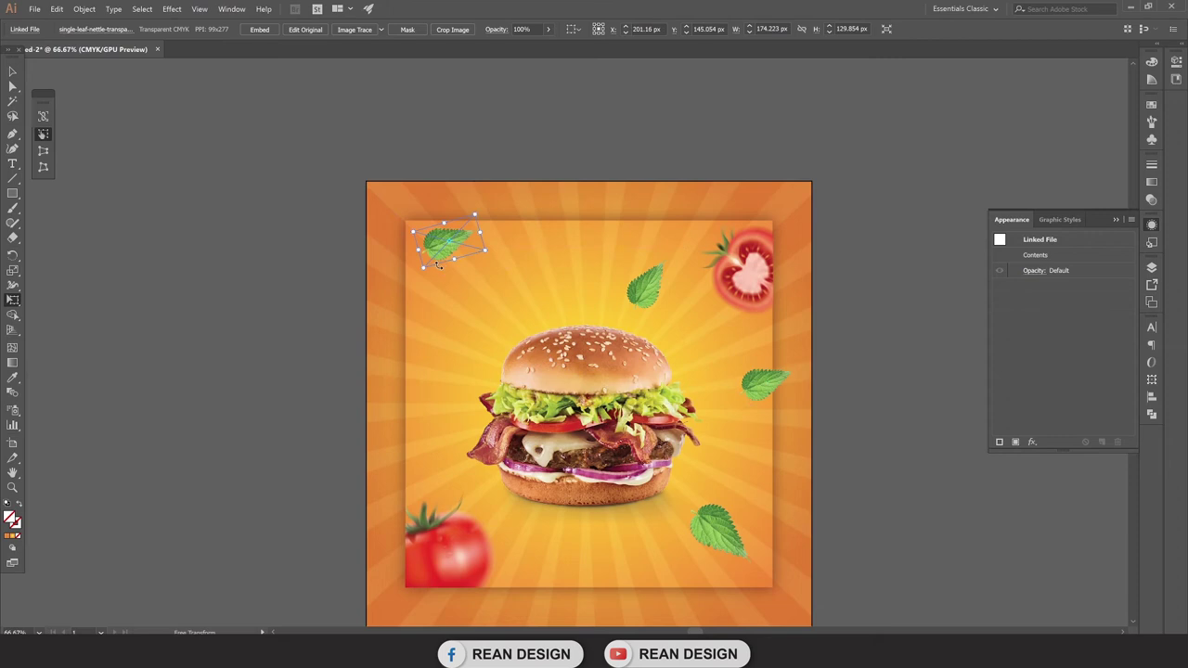
{"action": "mouse_move", "coordinate": [488, 206]}
{"action": "left_mouse_down"}
{"action": "mouse_move", "coordinate": [473, 263]}
{"action": "mouse_move", "coordinate": [432, 256]}
{"action": "left_mouse_up"}
{"action": "key", "text": "v"}
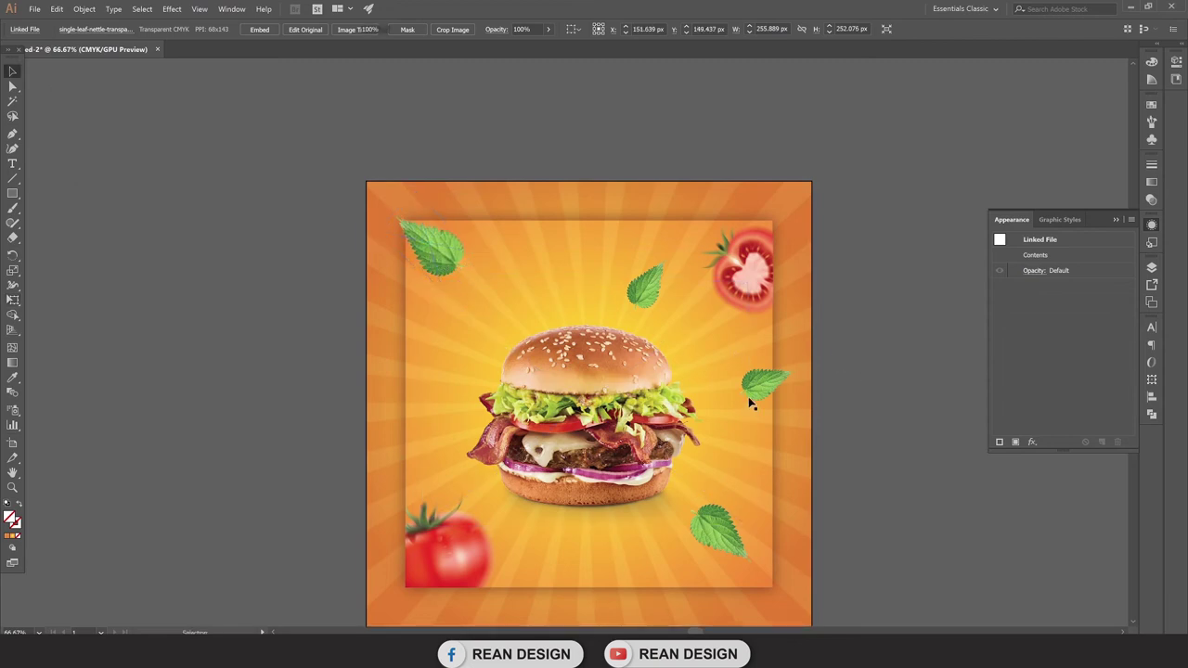
{"action": "left_click", "coordinate": [715, 529]}
Step: Select all four nettle leaves and apply a Radial Blur effect to them
{"action": "left_click", "coordinate": [460, 264], "text": "shift"}
{"action": "left_click", "coordinate": [647, 286], "text": "shift"}
{"action": "left_click", "coordinate": [754, 383], "text": "shift"}
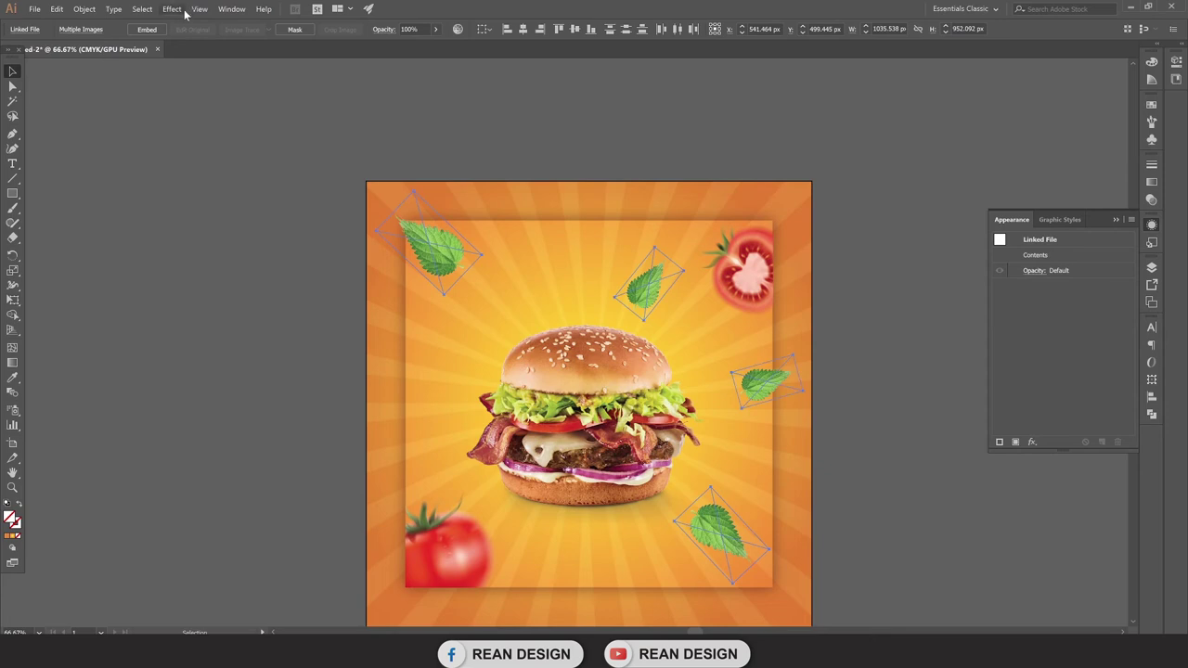
{"action": "left_click", "coordinate": [174, 10]}
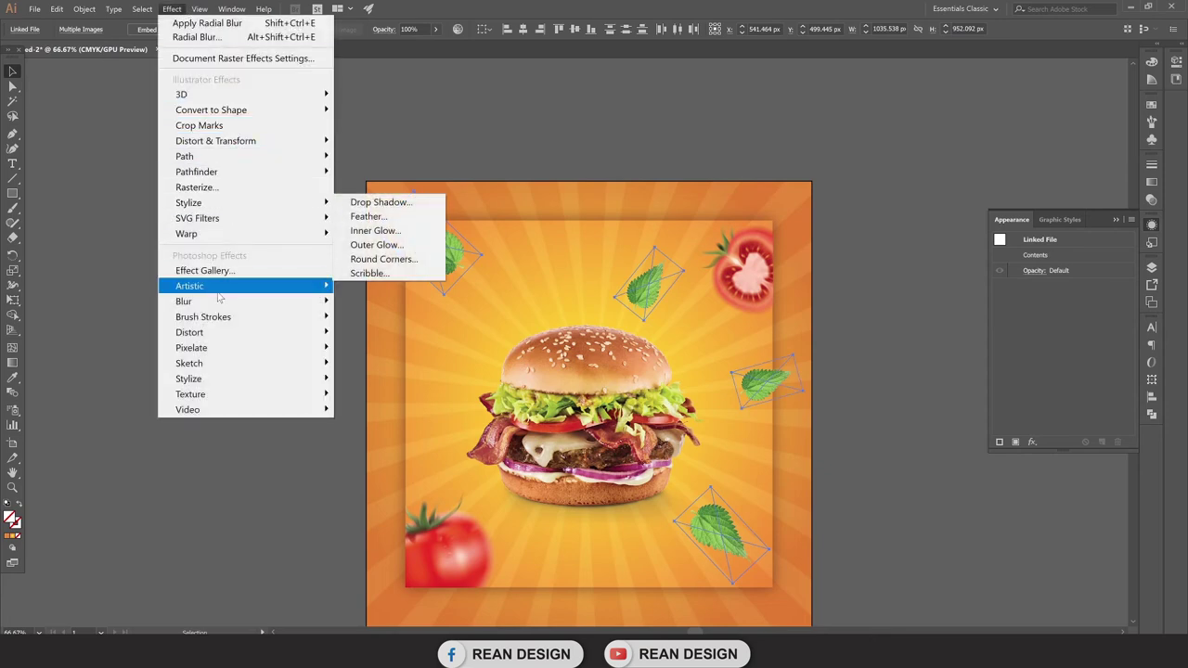
{"action": "left_click", "coordinate": [390, 314]}
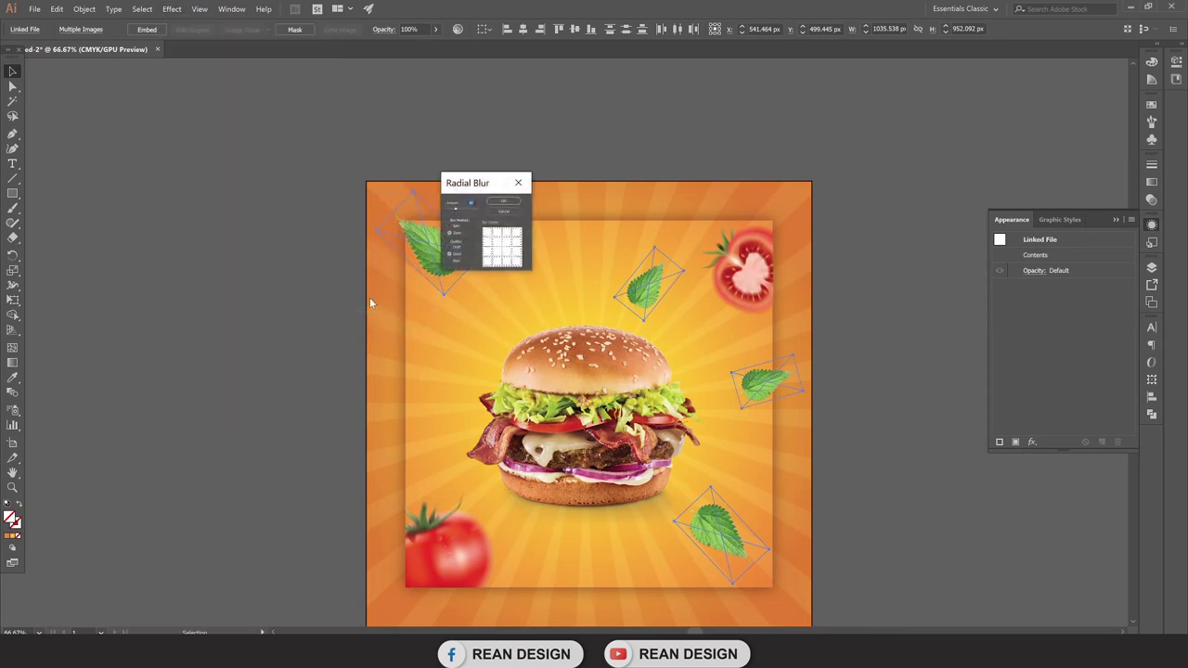
{"action": "left_click", "coordinate": [505, 206]}
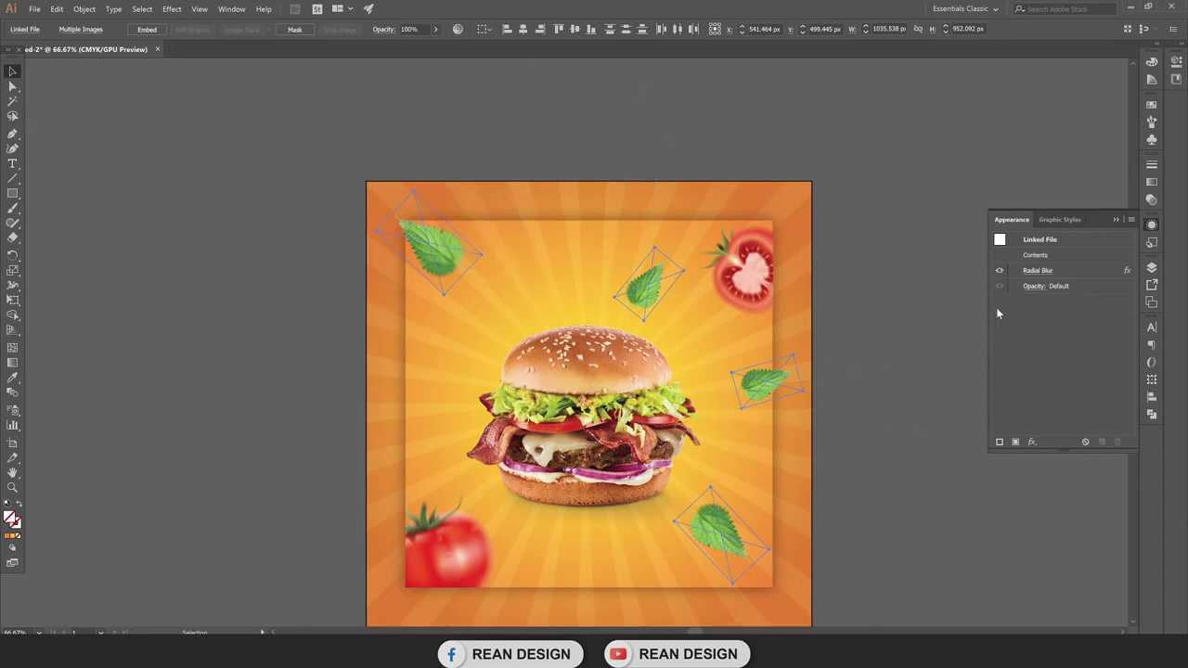
Step: Raise the leaves' Radial Blur amount to 20
{"action": "left_click", "coordinate": [1028, 273]}
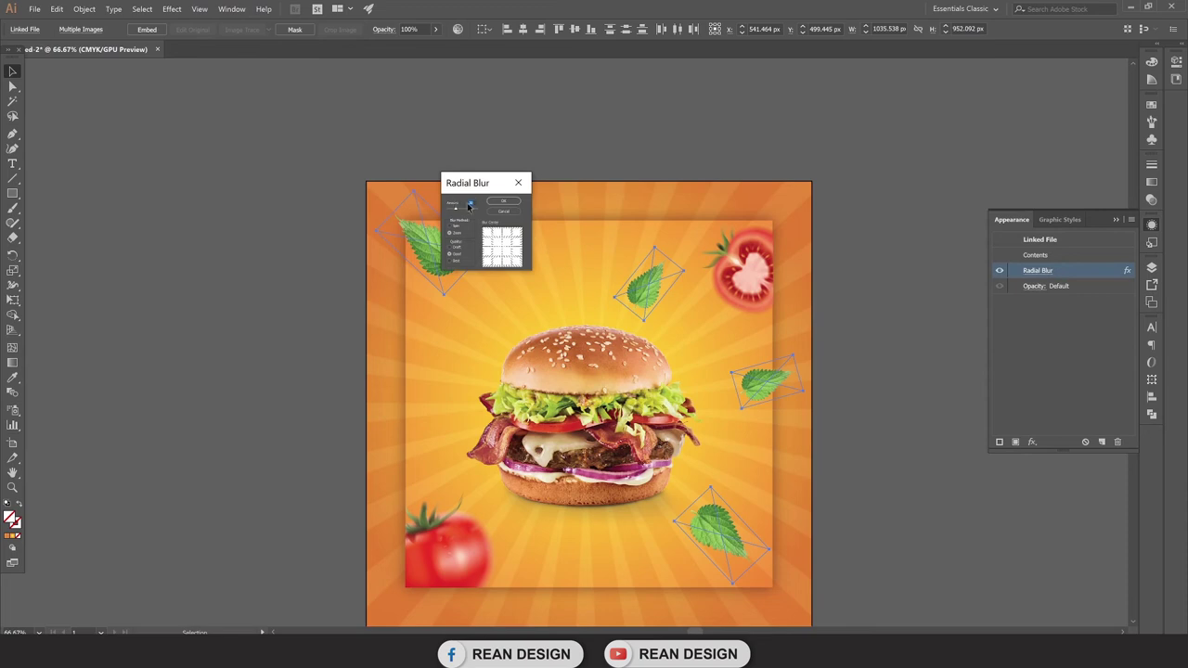
{"action": "type", "text": "20"}
{"action": "left_click", "coordinate": [507, 202]}
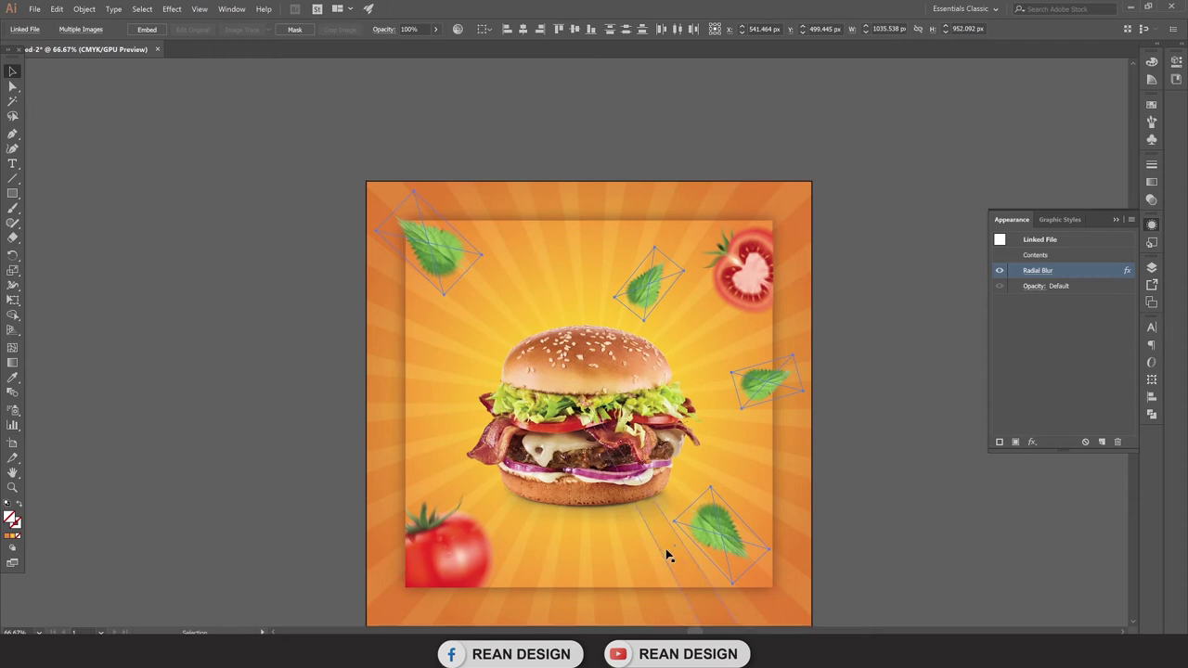
{"action": "left_click", "coordinate": [947, 528]}
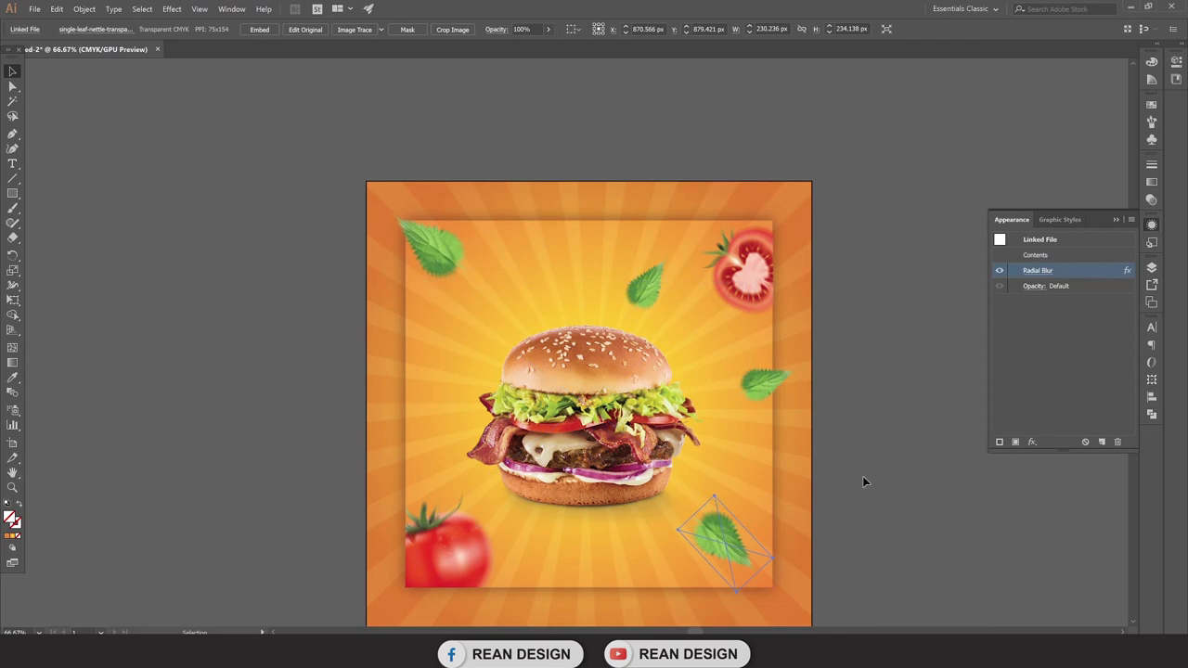
Step: Move the upper leaf slightly higher and fade it to 47% opacity
{"action": "left_click_drag", "start_coordinate": [652, 292], "coordinate": [650, 272]}
{"action": "left_click", "coordinate": [950, 321]}
{"action": "left_click", "coordinate": [650, 268]}
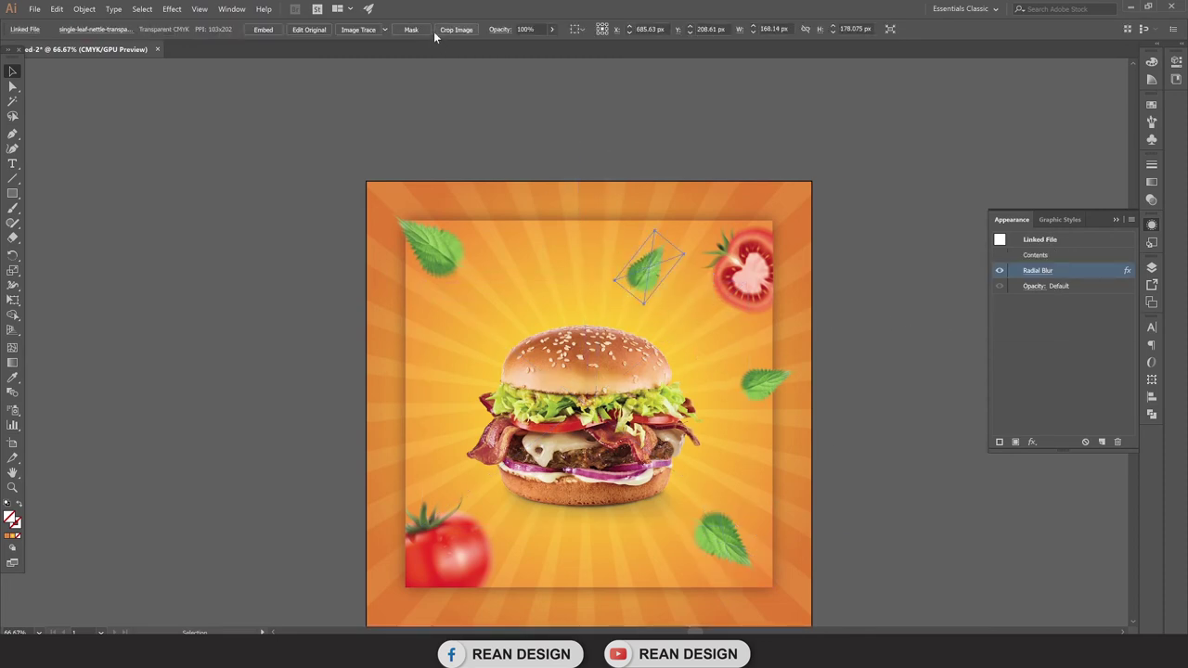
{"action": "left_click", "coordinate": [552, 29]}
{"action": "left_click", "coordinate": [526, 44]}
Step: Lower the opacity of the right-middle leaf
{"action": "left_click", "coordinate": [898, 448]}
{"action": "left_click", "coordinate": [763, 382]}
{"action": "left_click", "coordinate": [549, 30]}
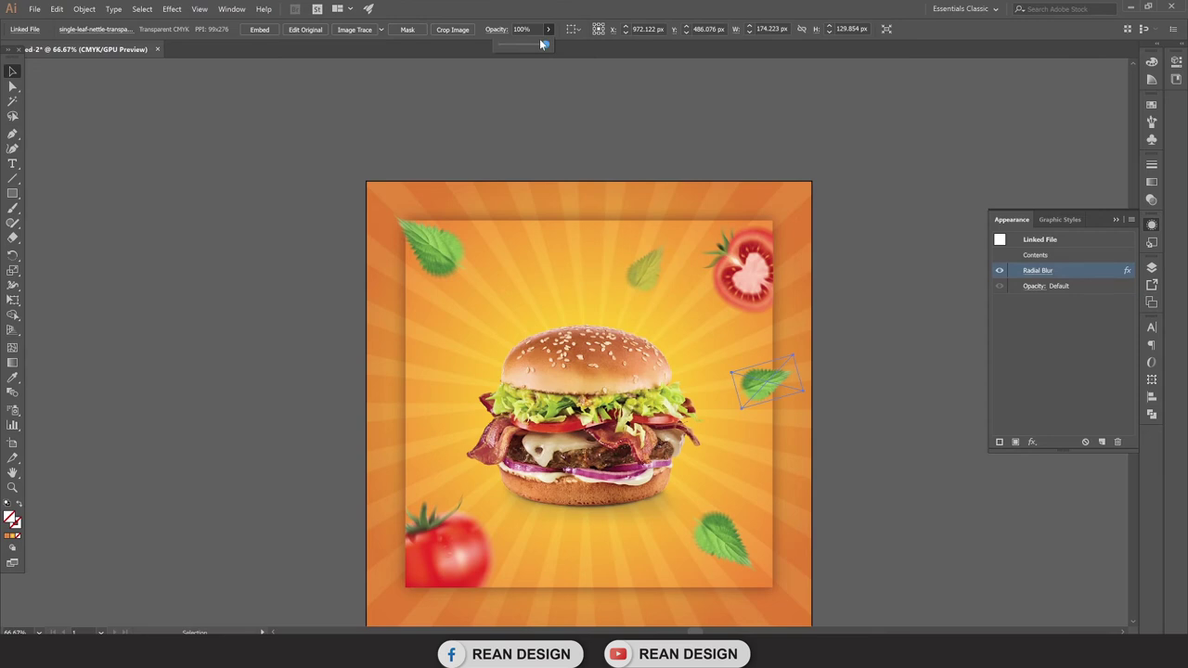
{"action": "left_click", "coordinate": [917, 493]}
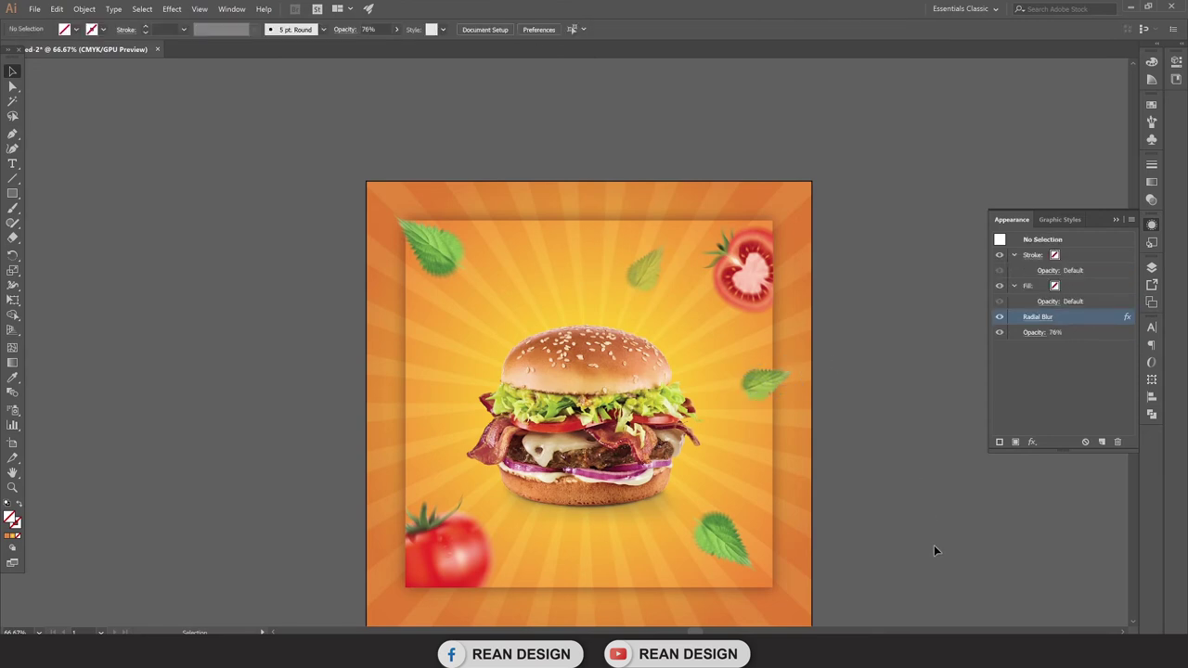
Step: Shift the faded upper leaf higher and to the right using Free Transform
{"action": "left_click", "coordinate": [721, 557]}
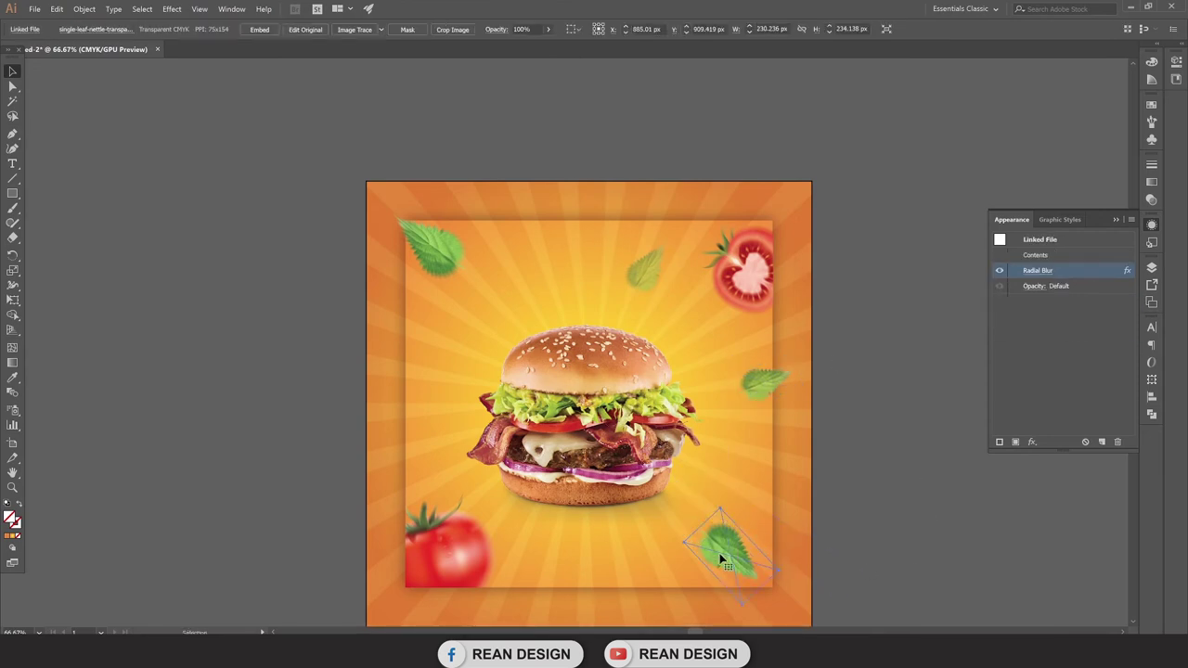
{"action": "mouse_move", "coordinate": [651, 286]}
{"action": "left_mouse_down"}
{"action": "mouse_move", "coordinate": [650, 262]}
{"action": "mouse_move", "coordinate": [680, 264]}
{"action": "left_mouse_up"}
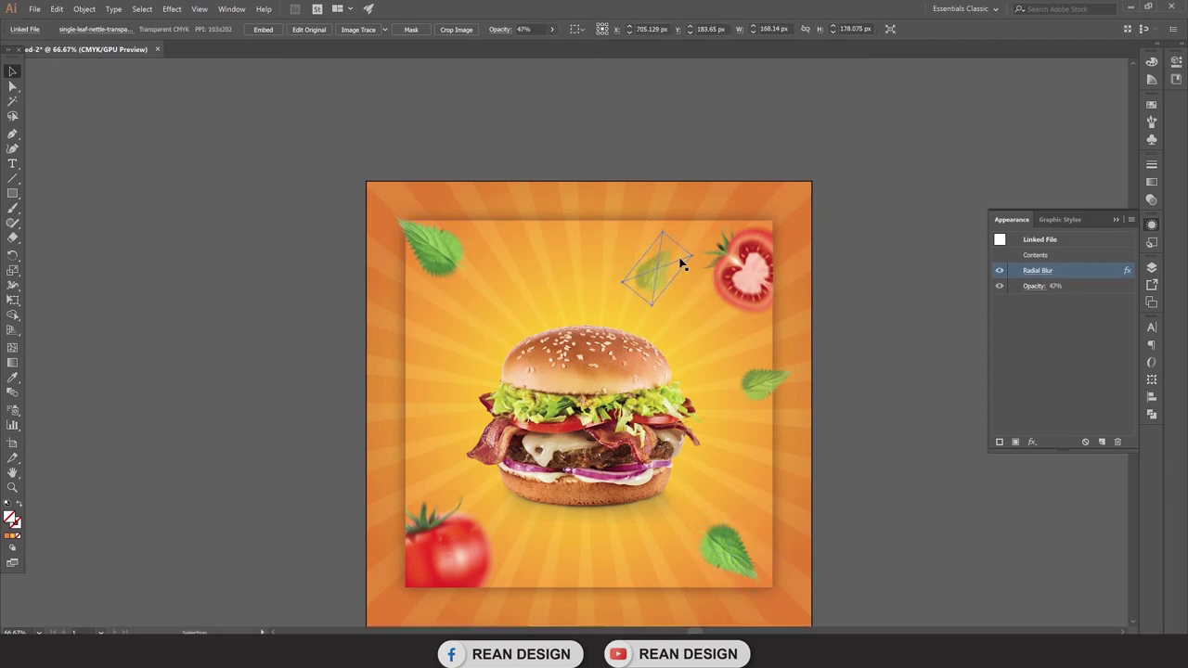
{"action": "key", "text": "e"}
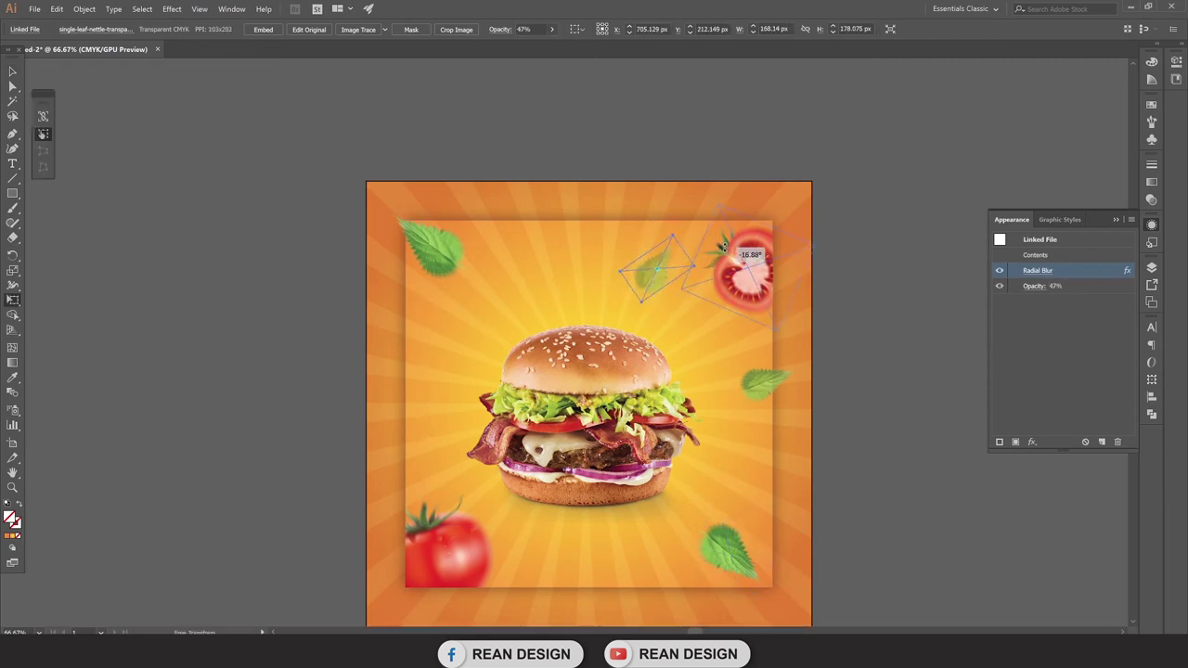
{"action": "key", "text": "v"}
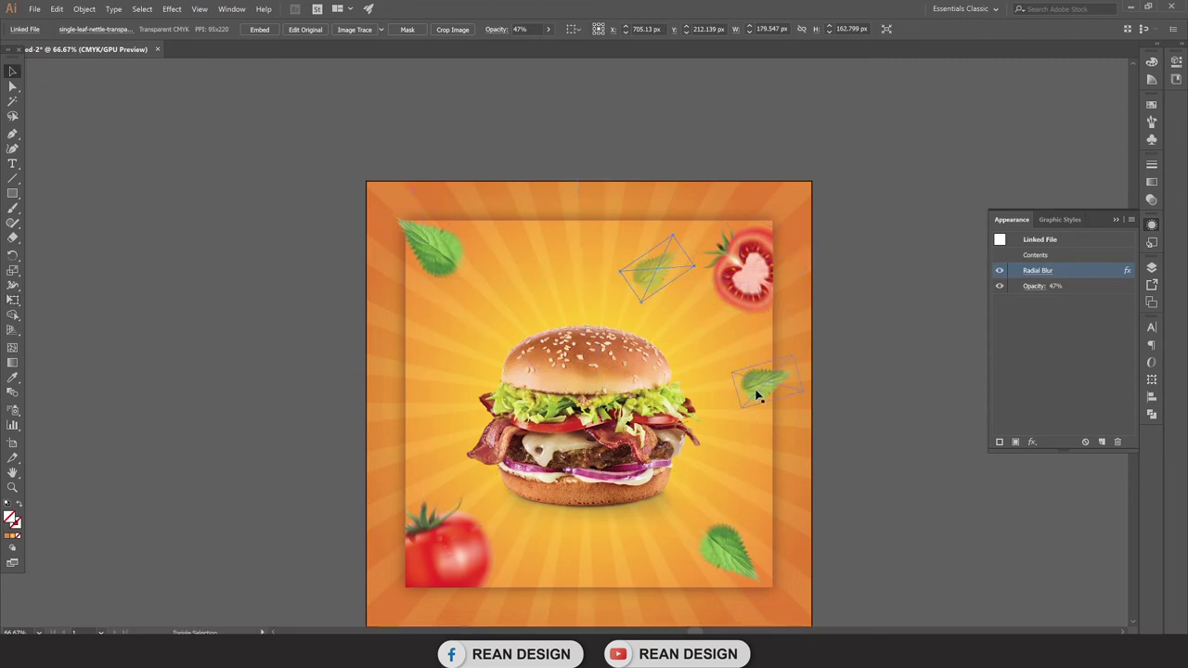
{"action": "left_click", "coordinate": [758, 390], "text": "shift"}
{"action": "left_click", "coordinate": [726, 557], "text": "shift"}
Step: Restore the accidentally deleted leaves and exit the tomato group's isolation mode
{"action": "left_click", "coordinate": [434, 243], "text": "shift"}
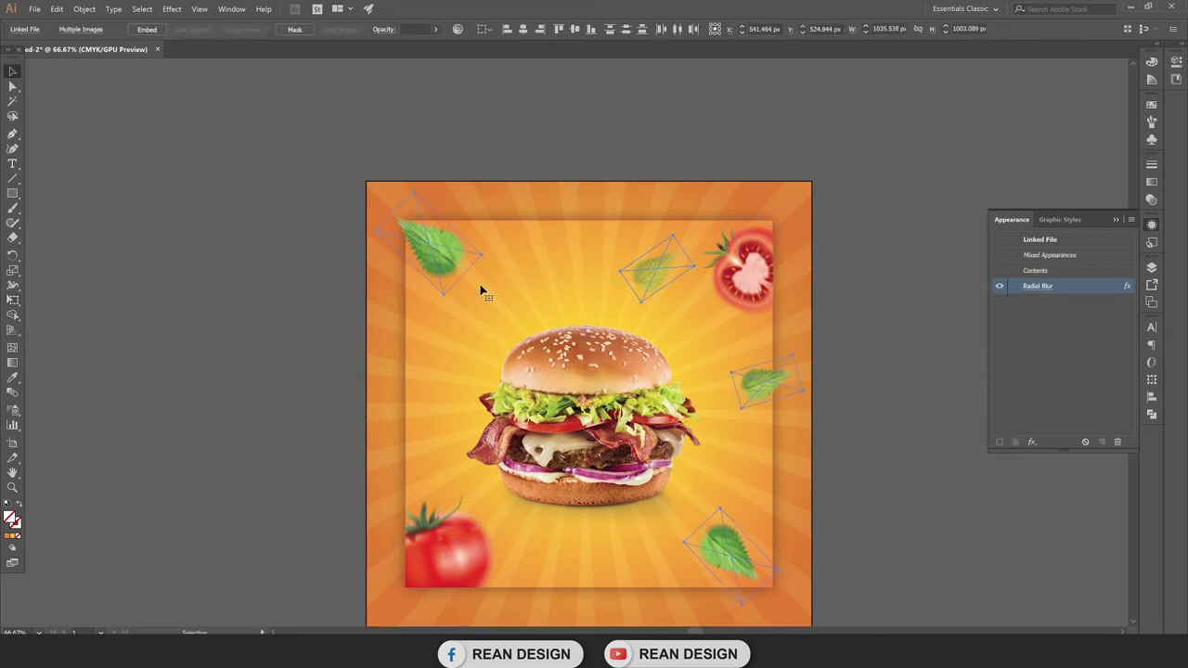
{"action": "key", "text": "Delete"}
{"action": "left_click", "coordinate": [466, 536]}
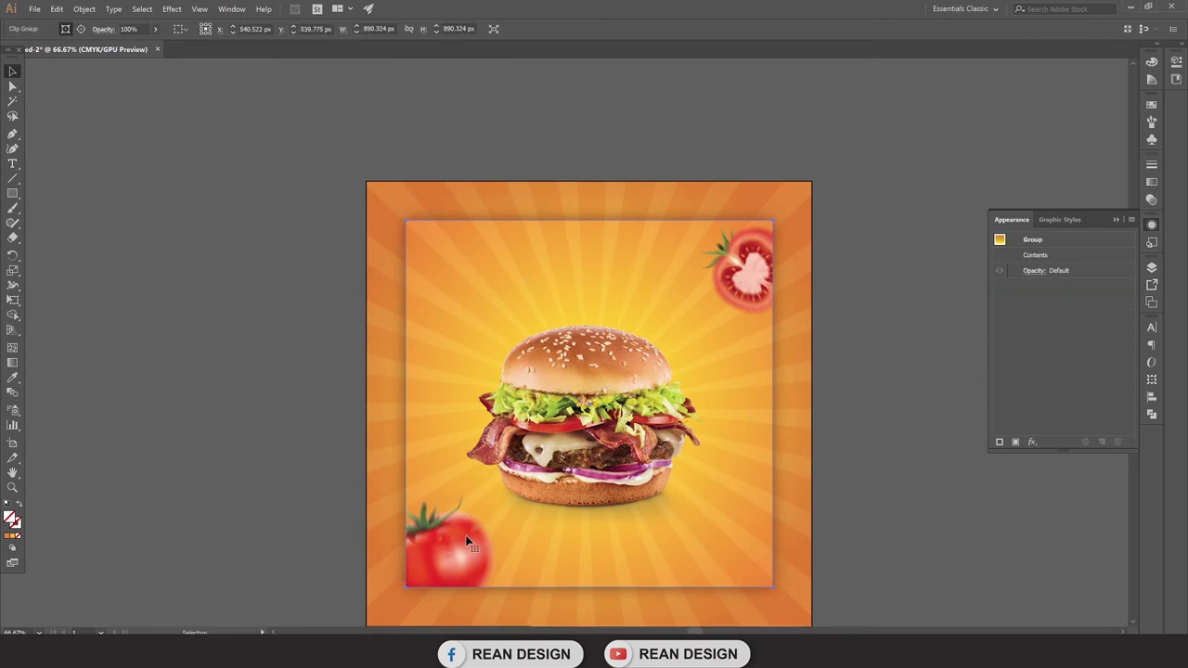
{"action": "double_click", "coordinate": [467, 539]}
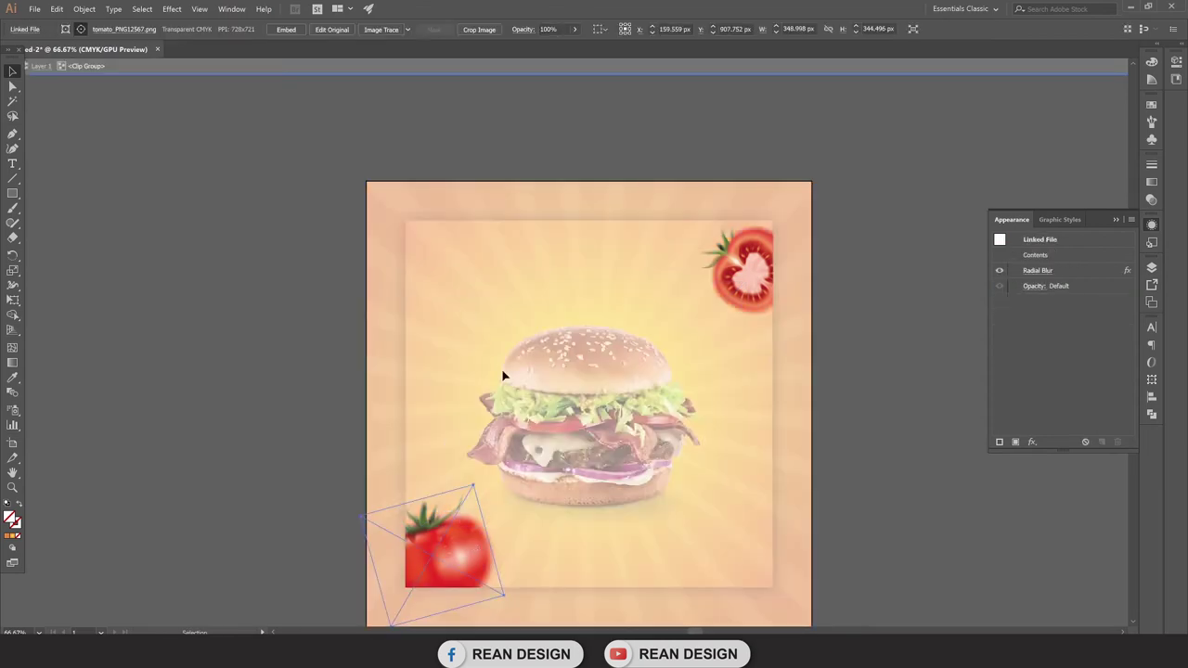
{"action": "key", "text": "a"}
{"action": "key", "text": "ctrl+z"}
{"action": "double_click", "coordinate": [917, 517]}
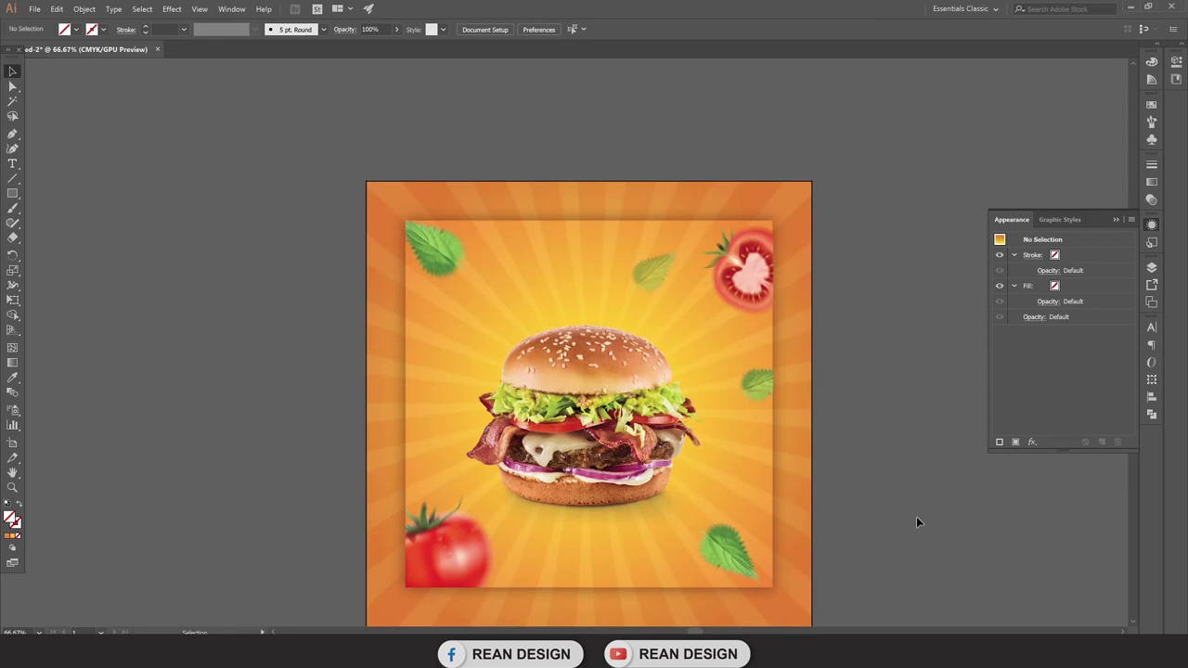
Step: Lower the burger to about X 540, Y 577.5 px on the poster
{"action": "left_click", "coordinate": [562, 401]}
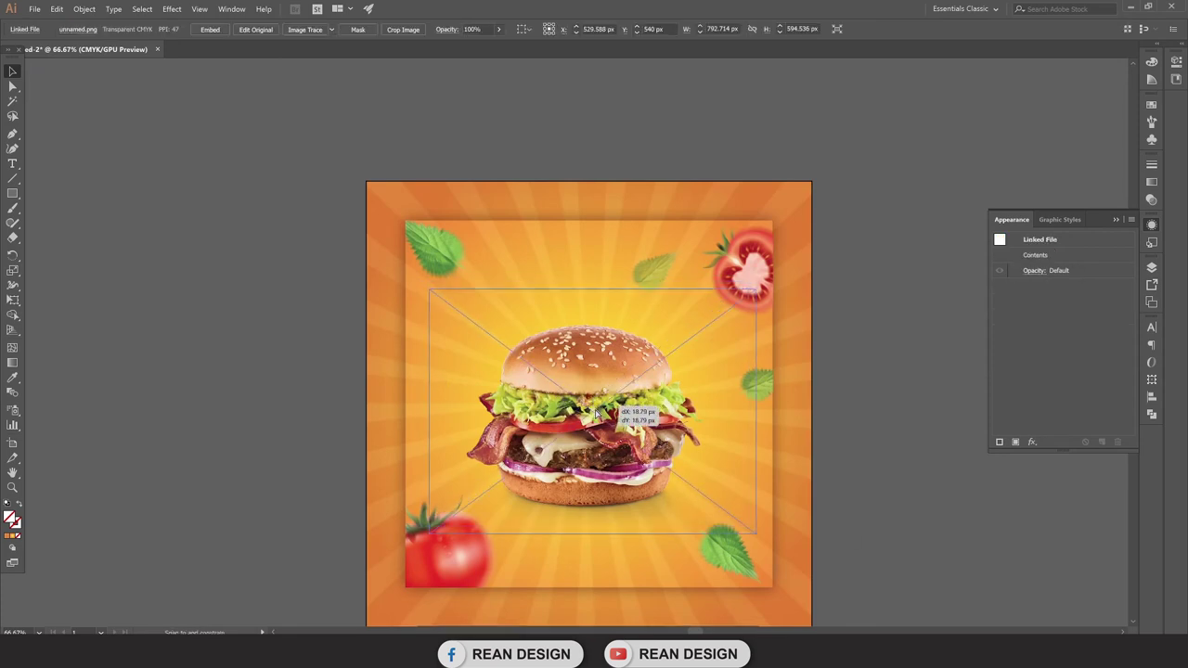
{"action": "left_click_drag", "start_coordinate": [601, 406], "coordinate": [600, 422]}
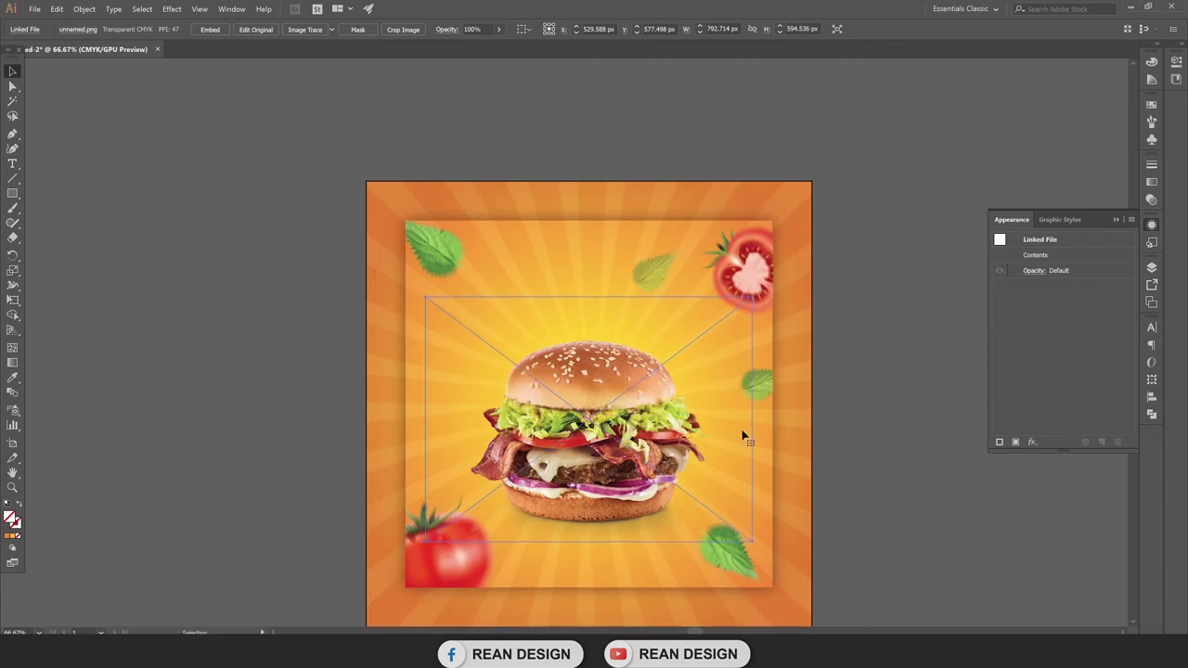
{"action": "left_click", "coordinate": [13, 85]}
Step: Nudge the top-left leaf and rotate it to a new angle with Free Transform
{"action": "left_click_drag", "start_coordinate": [425, 253], "coordinate": [444, 256]}
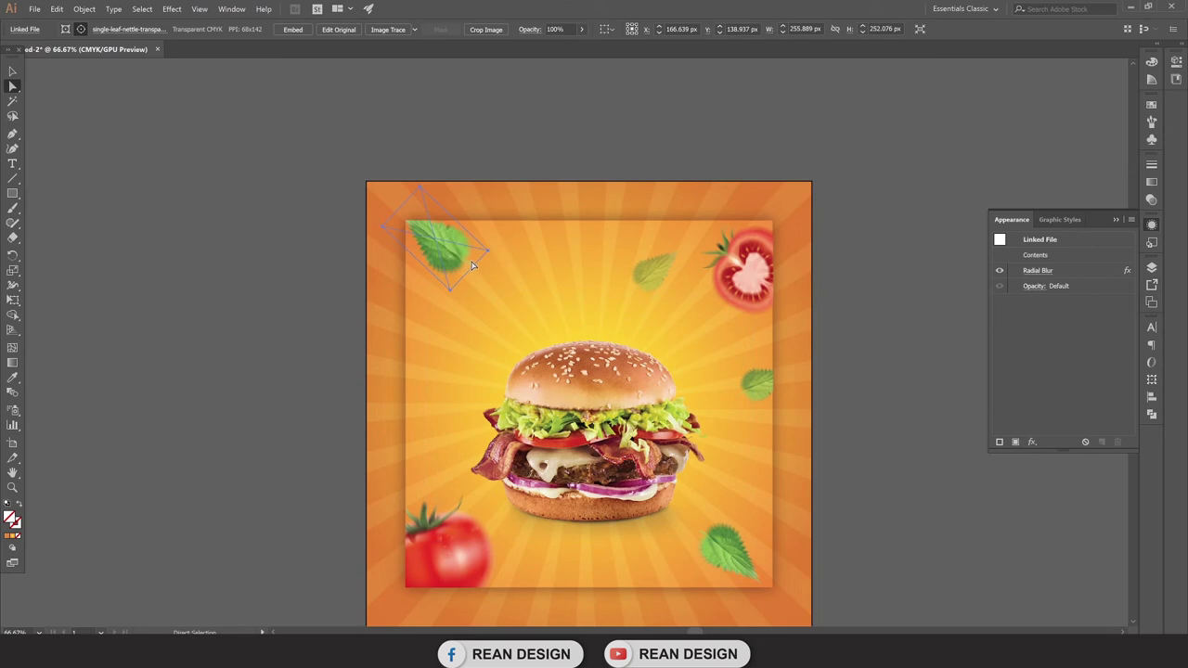
{"action": "key", "text": "e"}
{"action": "left_click_drag", "start_coordinate": [489, 251], "coordinate": [520, 229]}
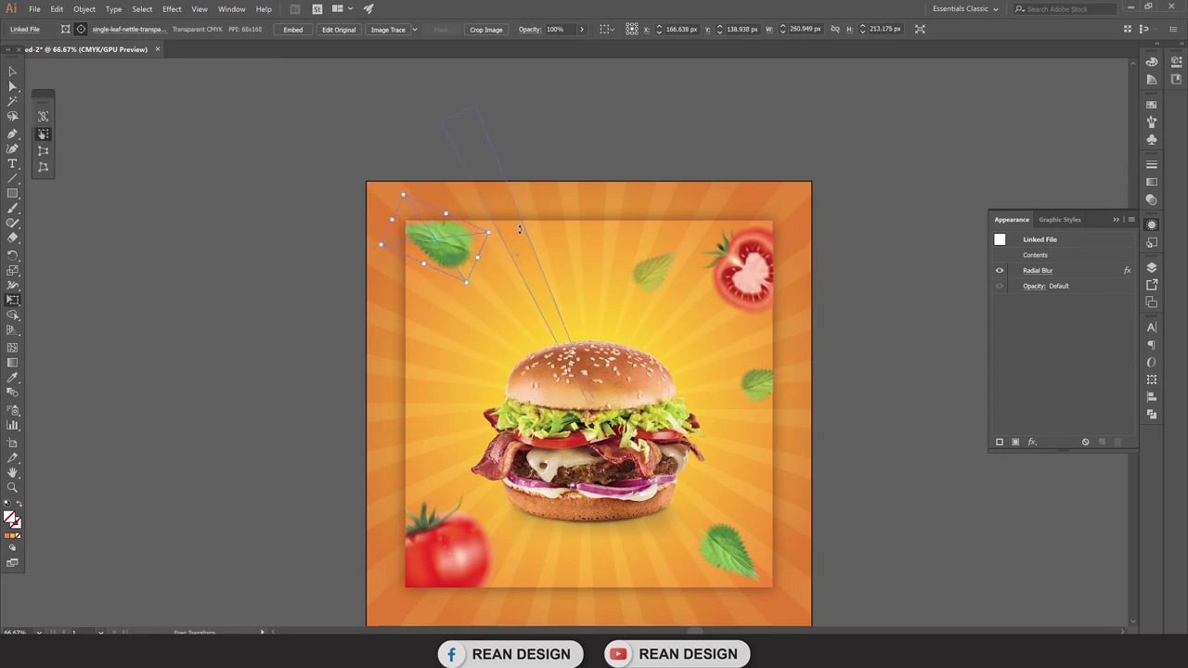
{"action": "key", "text": "v"}
{"action": "left_click", "coordinate": [186, 222]}
{"action": "left_click", "coordinate": [13, 194]}
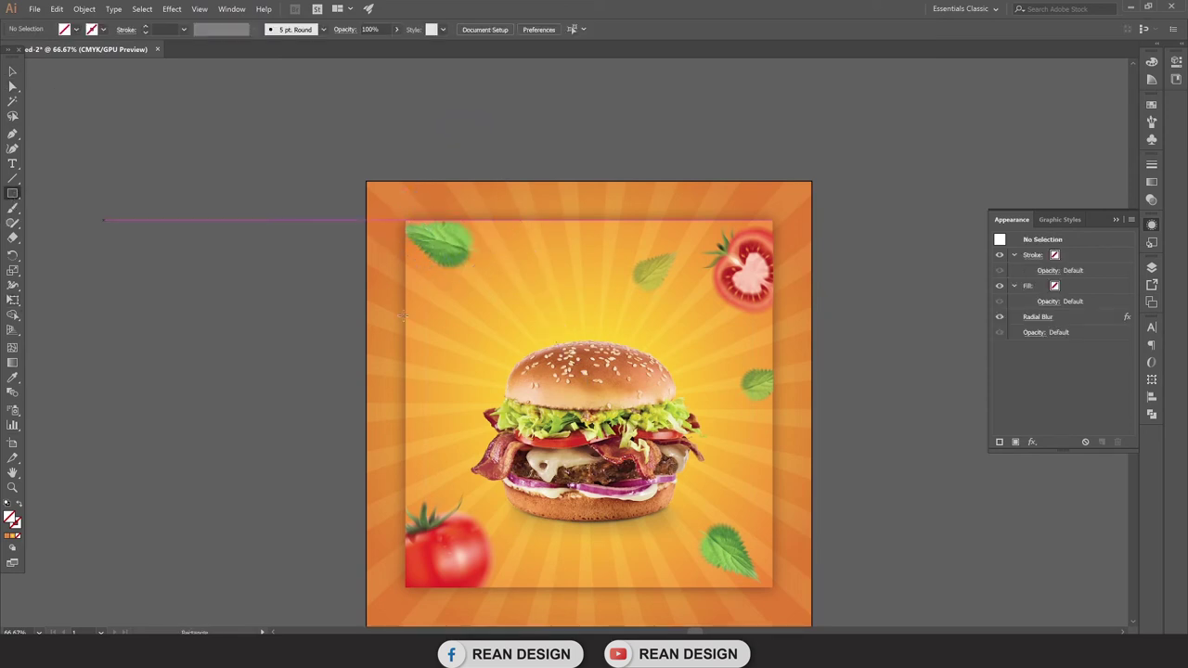
Step: Draw a roughly 301 × 112 px rectangle above-left of the burger and fill it white
{"action": "left_click_drag", "start_coordinate": [395, 291], "coordinate": [521, 337]}
{"action": "key", "text": "ctrl+equal"}
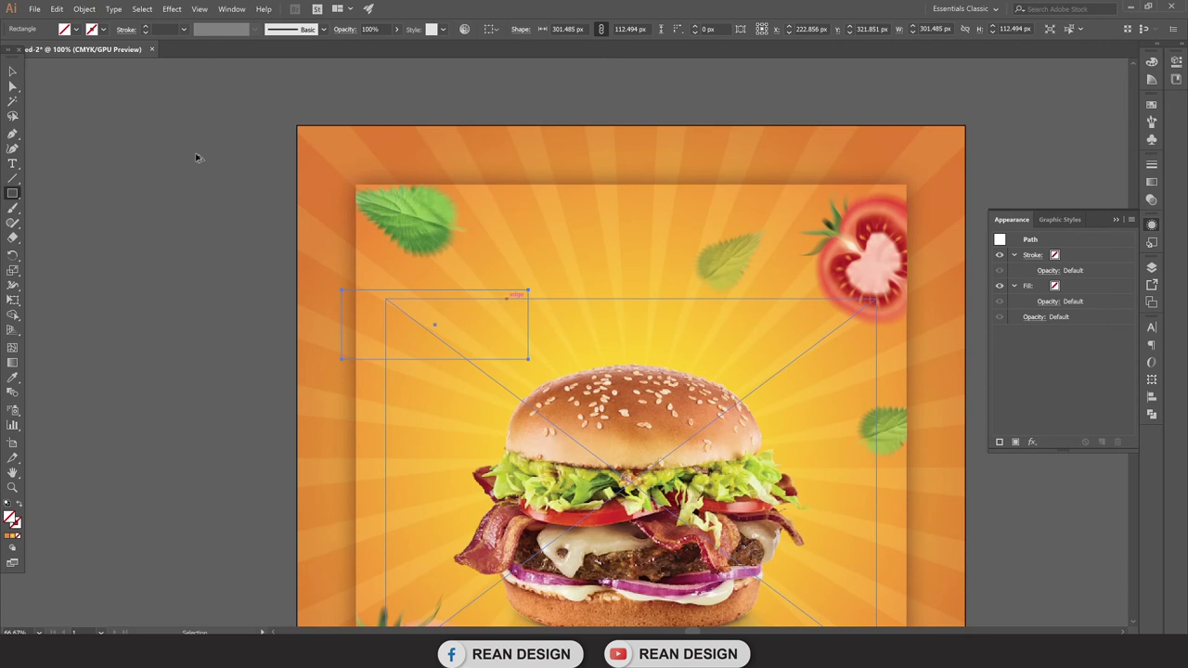
{"action": "key", "text": "ctrl+equal"}
{"action": "left_click", "coordinate": [76, 29]}
{"action": "left_click", "coordinate": [25, 51]}
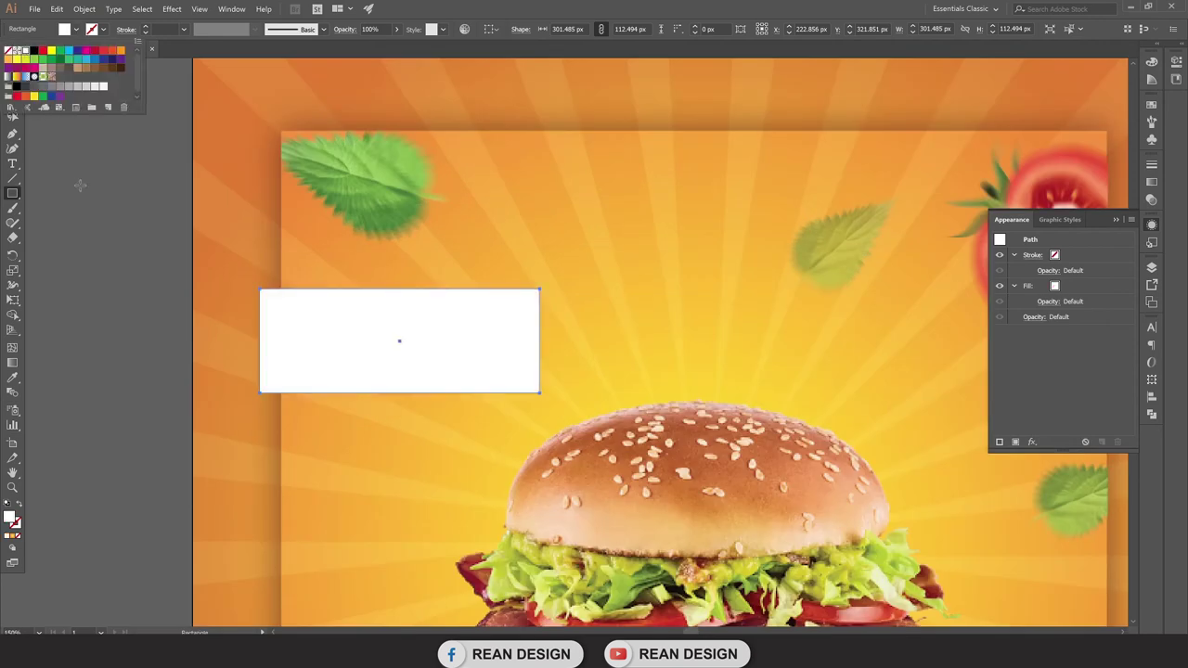
{"action": "left_click", "coordinate": [13, 72]}
{"action": "left_click", "coordinate": [64, 108]}
{"action": "scroll", "coordinate": [172, 307], "scroll_direction": "down", "scroll_amount": 1}
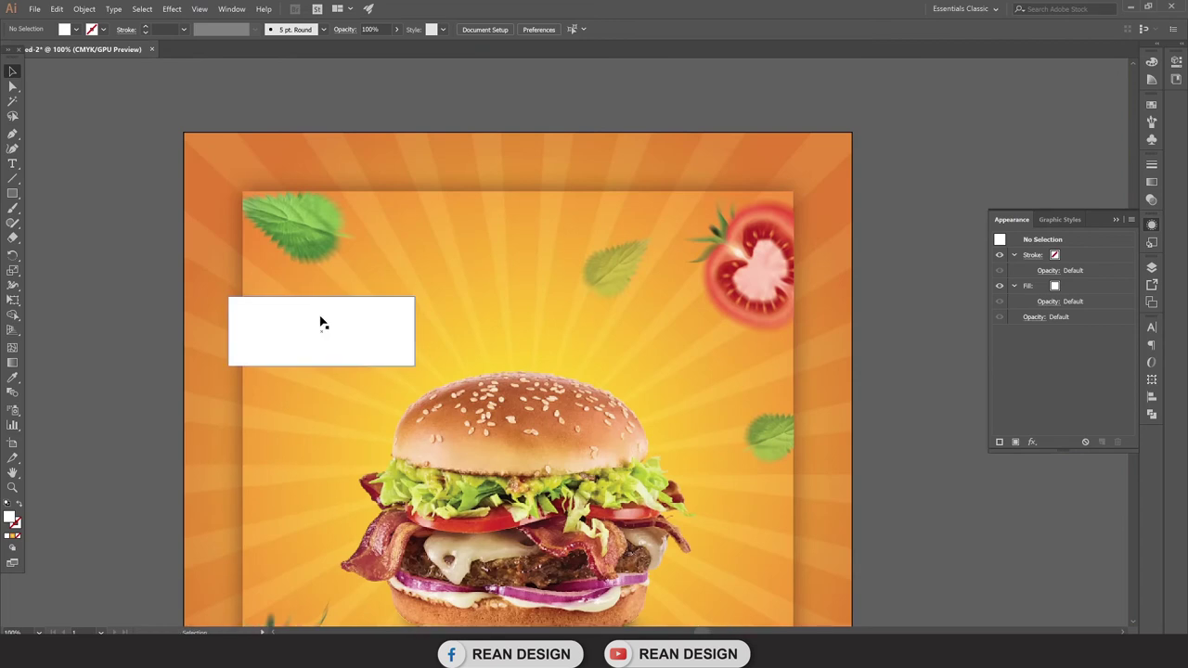
Step: Create a new text object on the pasteboard for the 'New Item' headline
{"action": "left_click", "coordinate": [15, 165]}
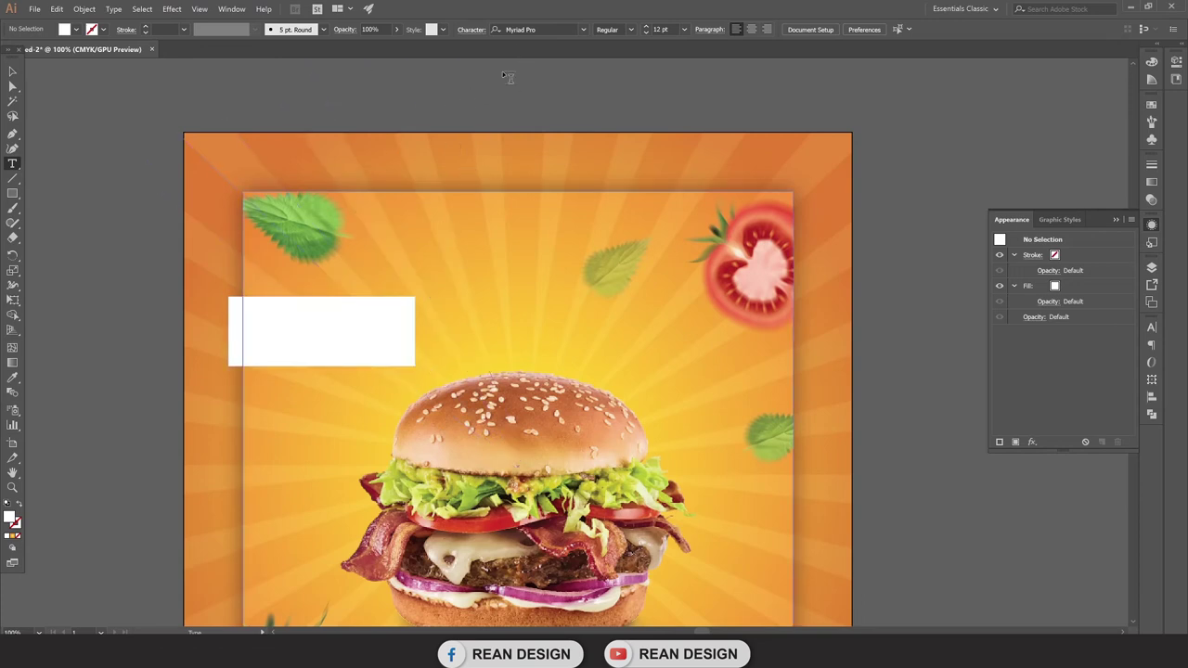
{"action": "left_click", "coordinate": [516, 33]}
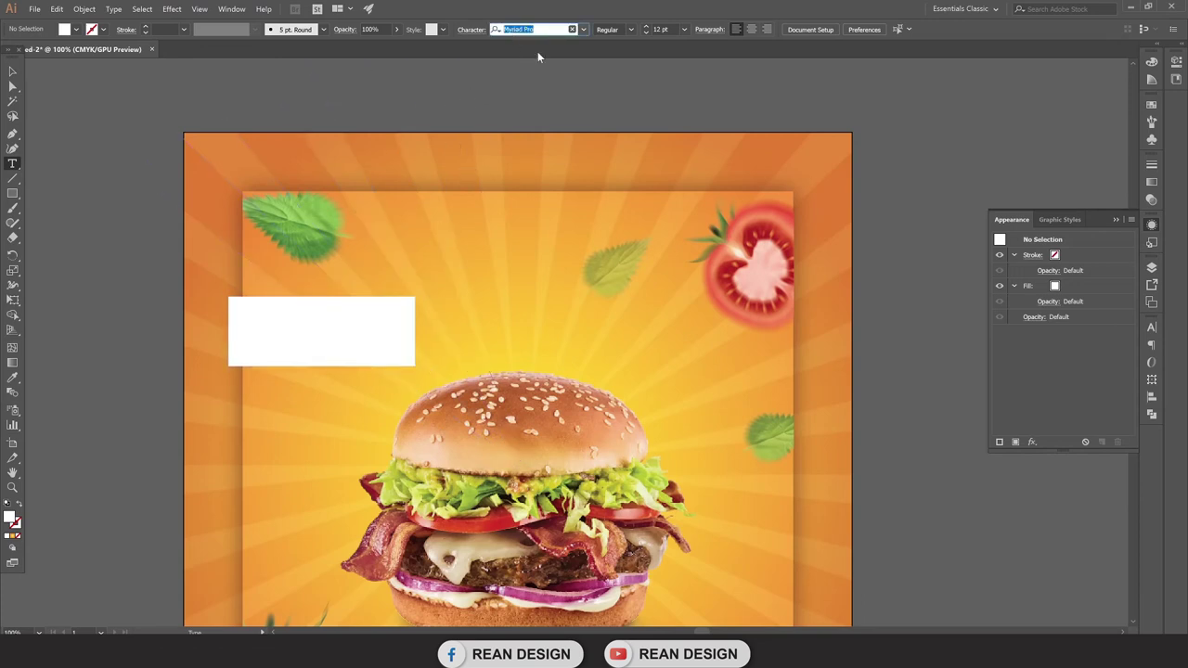
{"action": "left_click", "coordinate": [132, 237]}
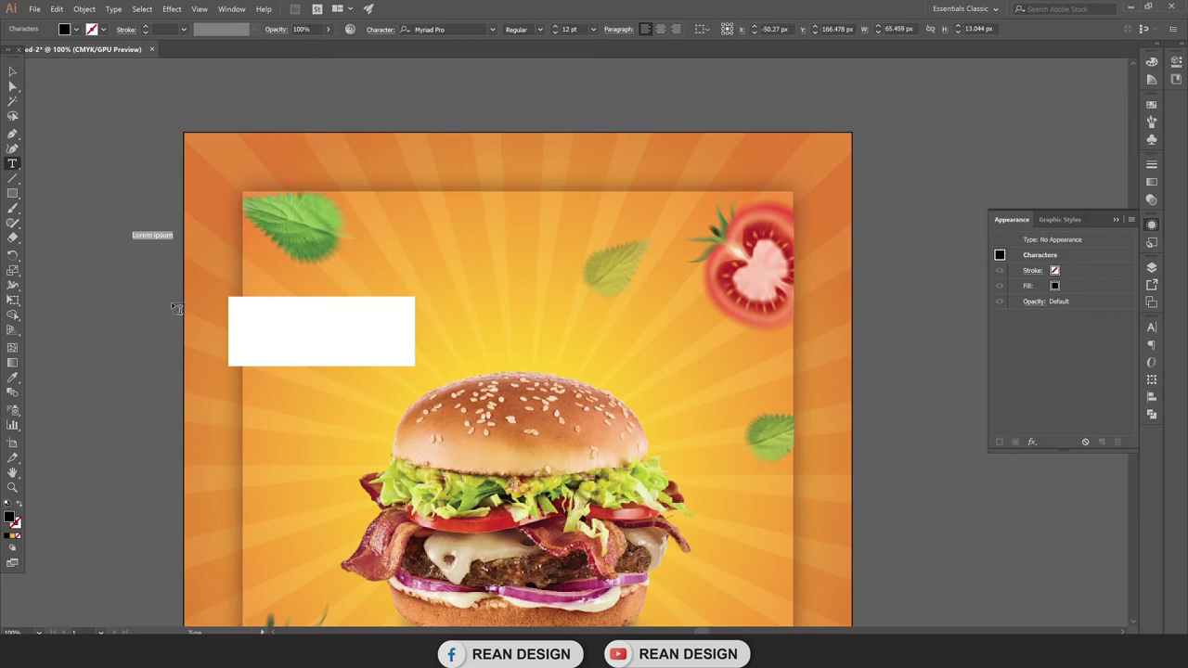
{"action": "type", "text": "adf"}
{"action": "key", "text": "ctrl+a"}
Step: Enlarge the 'New Item' text over the white box and colour it crimson
{"action": "left_click", "coordinate": [12, 71]}
{"action": "key", "text": "e"}
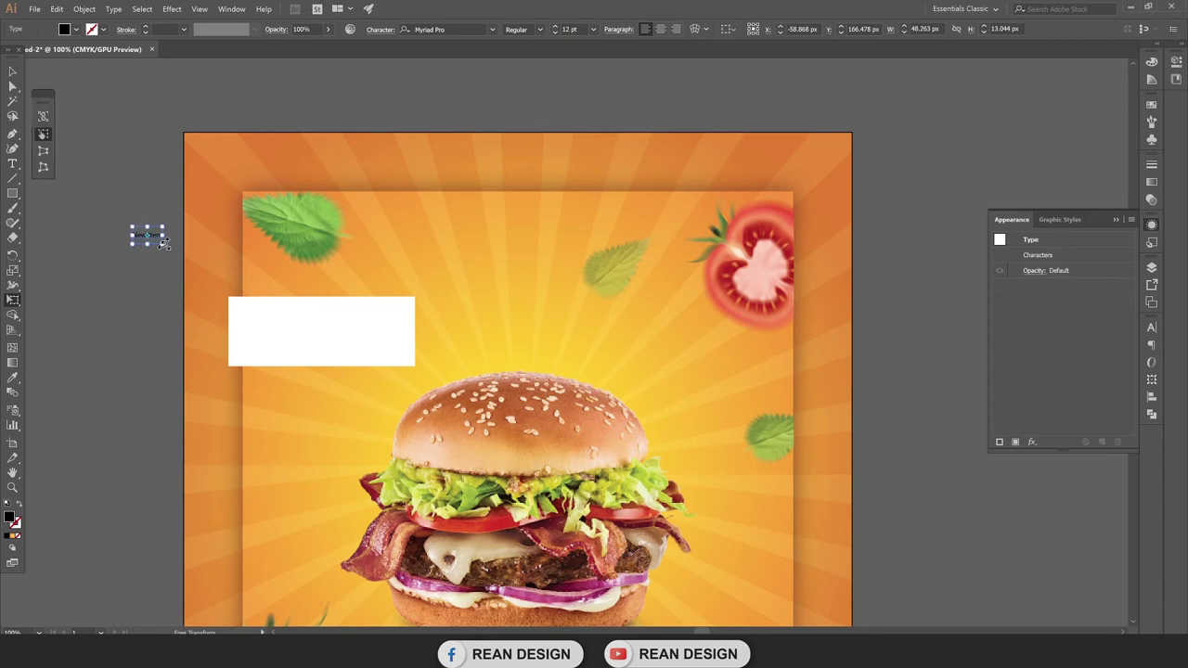
{"action": "mouse_move", "coordinate": [163, 242]}
{"action": "left_mouse_down"}
{"action": "mouse_move", "coordinate": [293, 290]}
{"action": "mouse_move", "coordinate": [327, 323]}
{"action": "mouse_move", "coordinate": [371, 339]}
{"action": "left_mouse_up"}
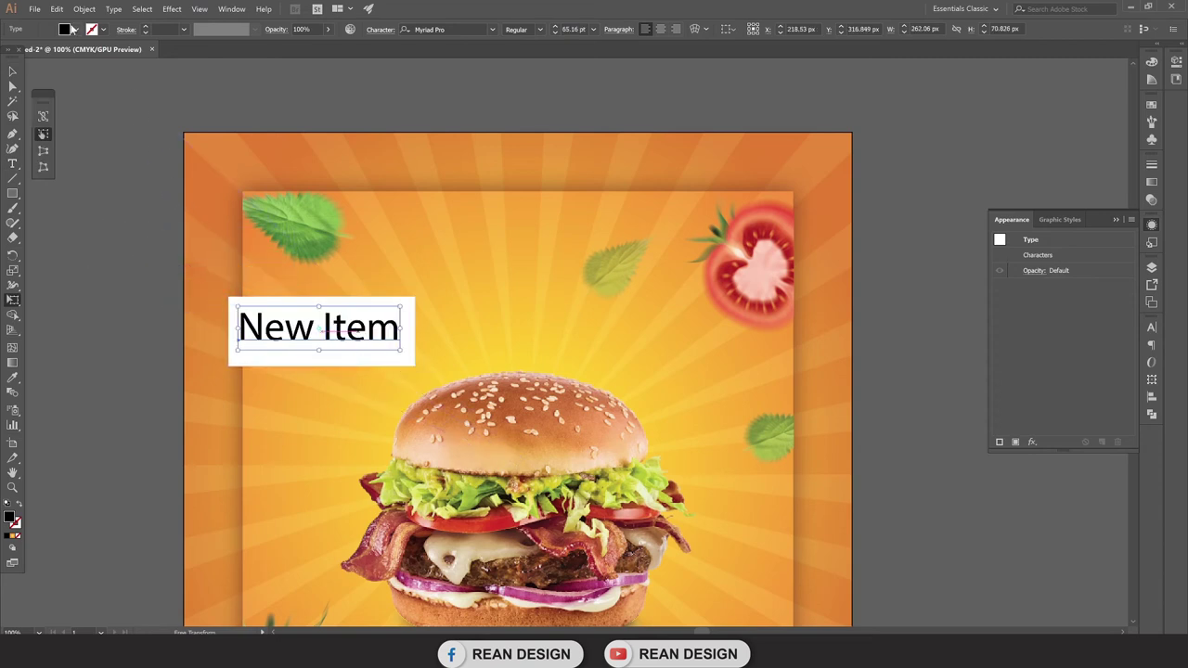
{"action": "left_click", "coordinate": [74, 30]}
{"action": "left_click", "coordinate": [94, 52]}
{"action": "left_click", "coordinate": [111, 282]}
Step: Set the headline font to Kh BL LazySmooth
{"action": "left_click", "coordinate": [13, 72]}
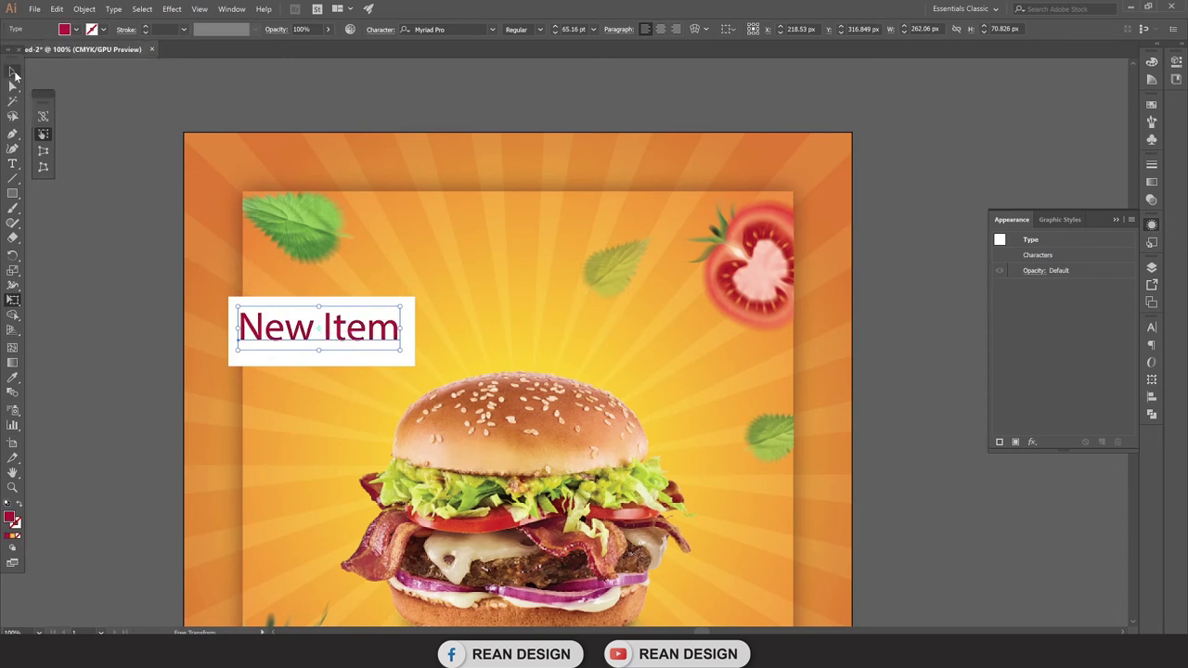
{"action": "left_click", "coordinate": [492, 29]}
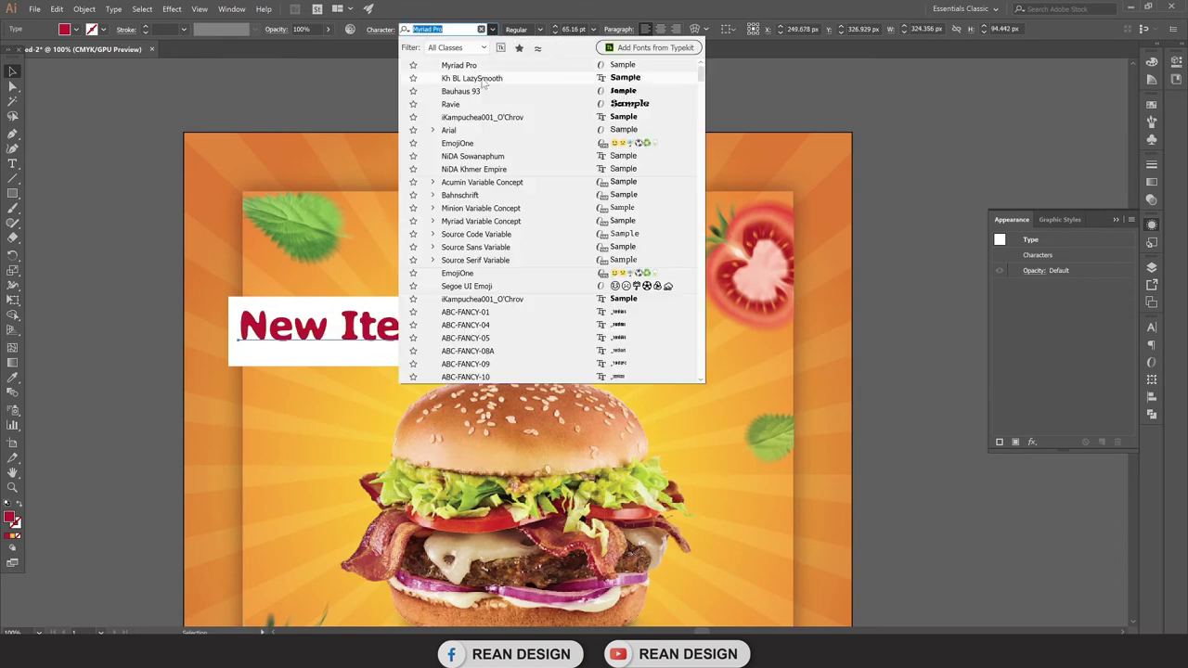
{"action": "left_click", "coordinate": [474, 77]}
{"action": "left_click", "coordinate": [327, 311]}
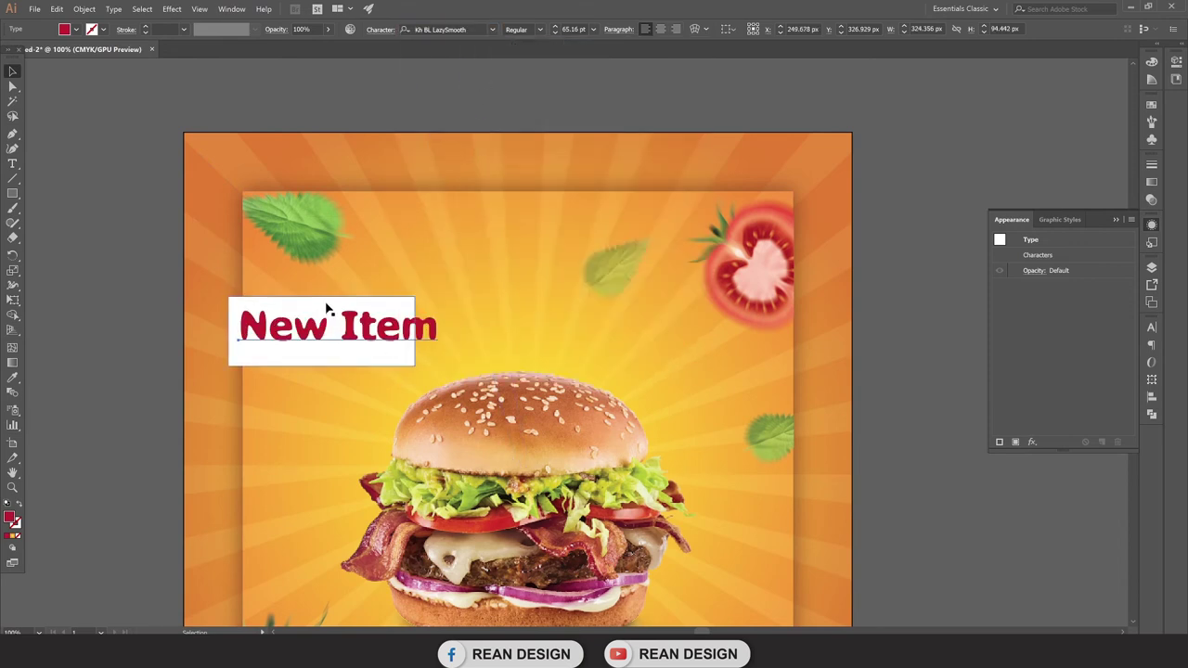
Step: Widen the white box to the right and slant its right edge outward
{"action": "key", "text": "e"}
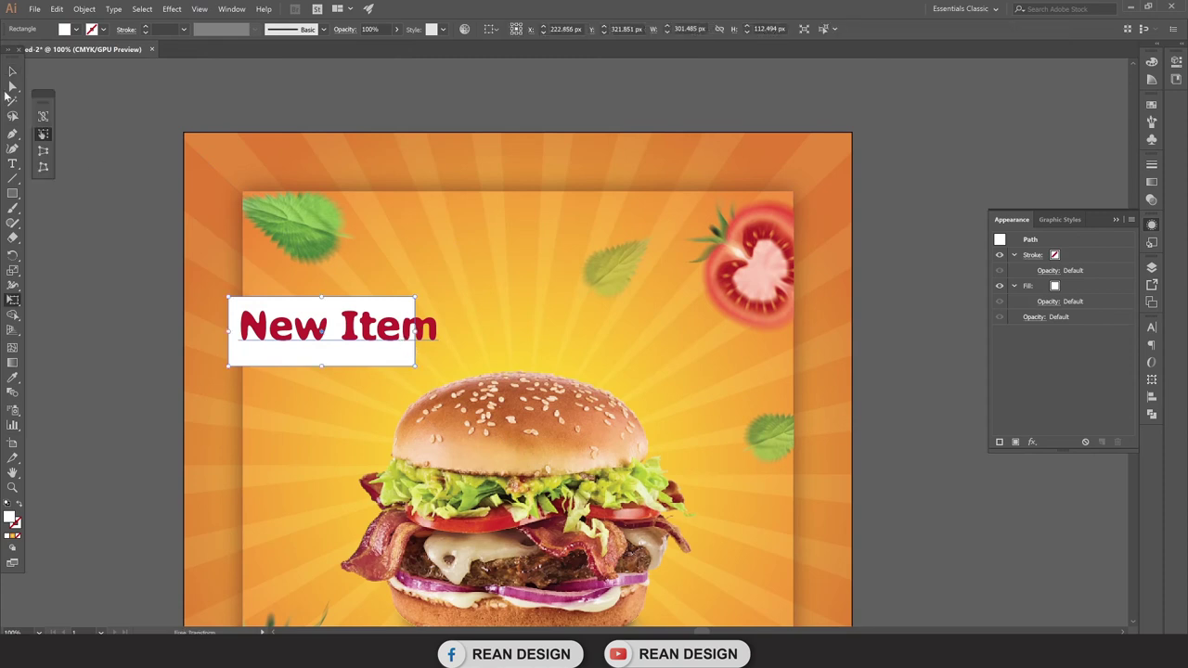
{"action": "left_click_drag", "start_coordinate": [415, 330], "coordinate": [451, 331]}
{"action": "left_click", "coordinate": [13, 87]}
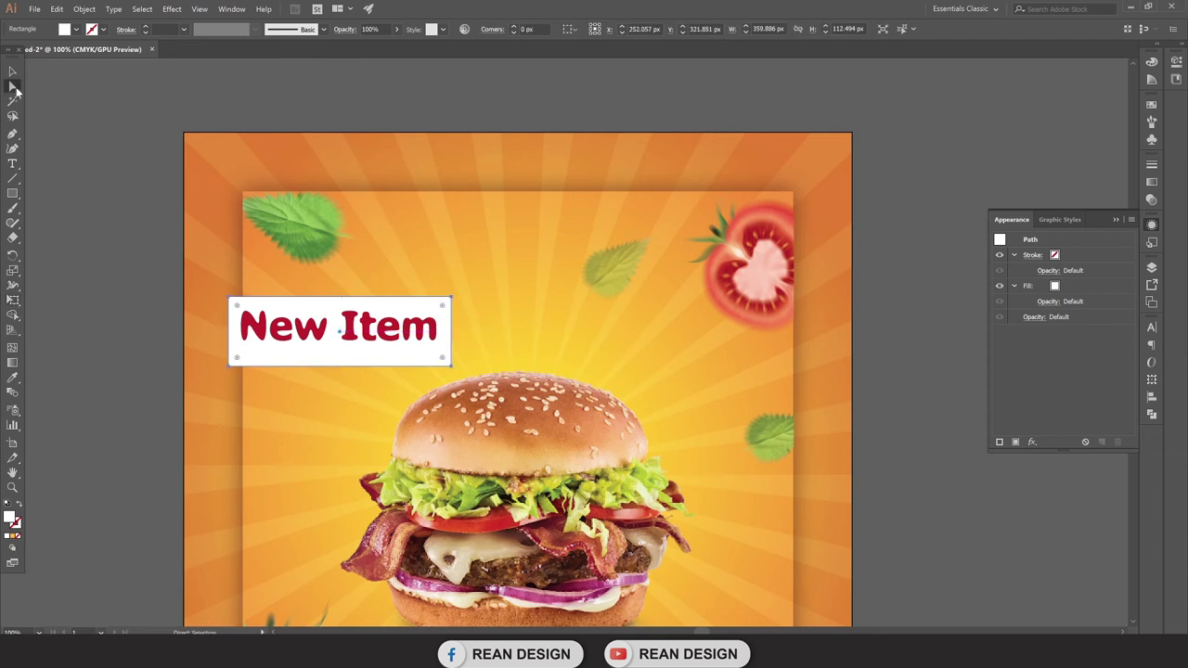
{"action": "left_click_drag", "start_coordinate": [451, 367], "coordinate": [470, 369]}
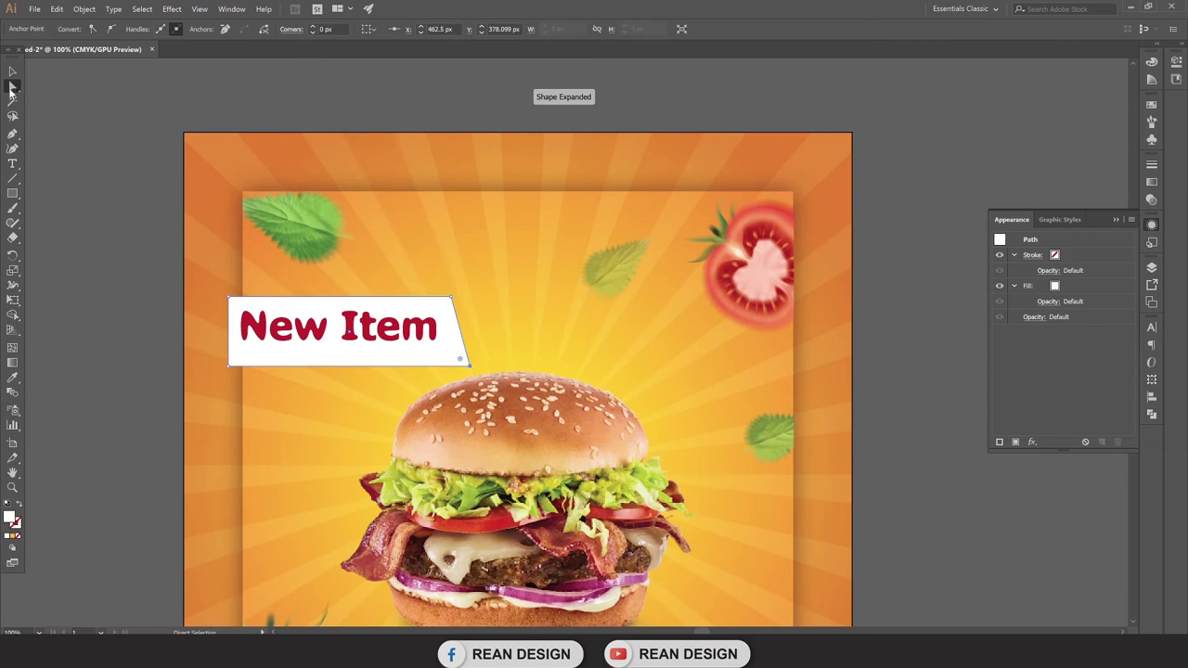
{"action": "key", "text": "v"}
{"action": "left_click", "coordinate": [328, 392]}
Step: Nudge the 'New Item' text down, then move text and box up together
{"action": "left_click_drag", "start_coordinate": [335, 328], "coordinate": [336, 337]}
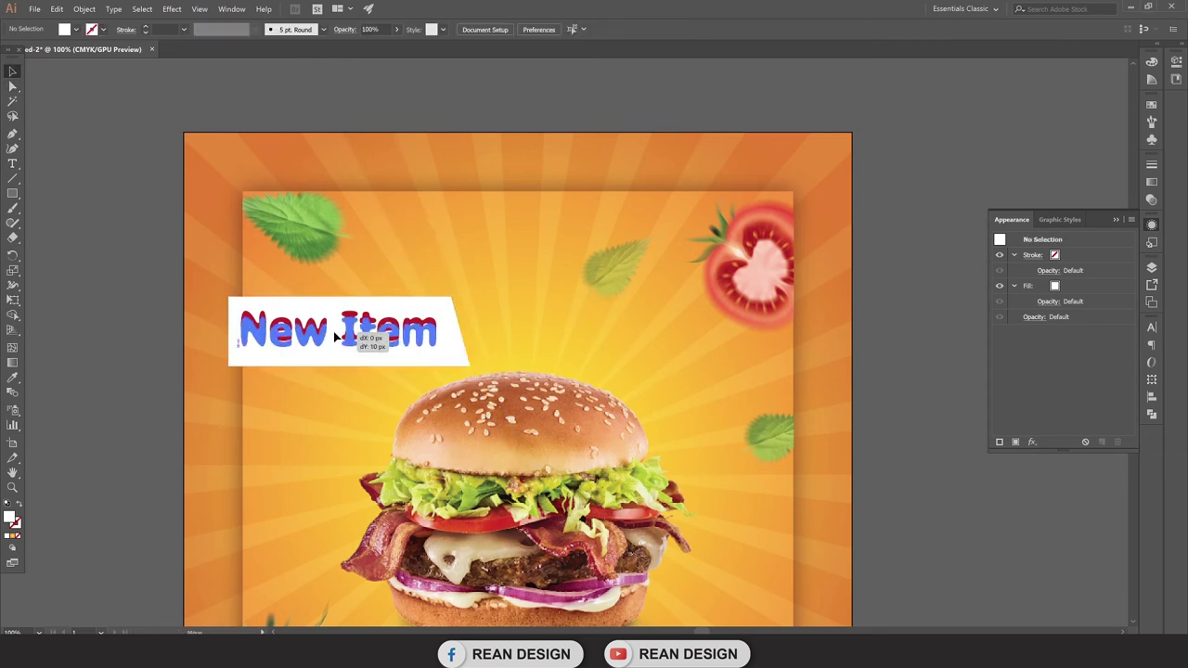
{"action": "key", "text": "ctrl+minus"}
{"action": "key", "text": "ctrl+minus"}
{"action": "scroll", "coordinate": [279, 343], "scroll_direction": "down", "scroll_amount": 1}
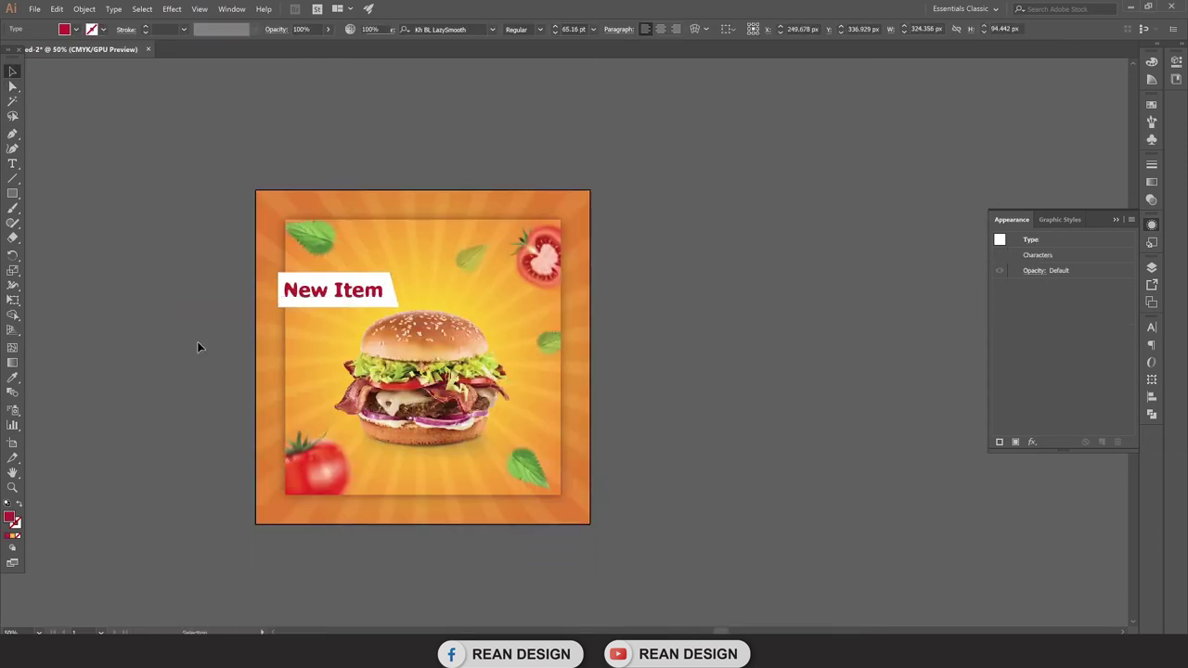
{"action": "left_click", "coordinate": [198, 347]}
{"action": "key", "text": "ctrl+plus"}
{"action": "scroll", "coordinate": [332, 255], "scroll_direction": "down", "scroll_amount": 2}
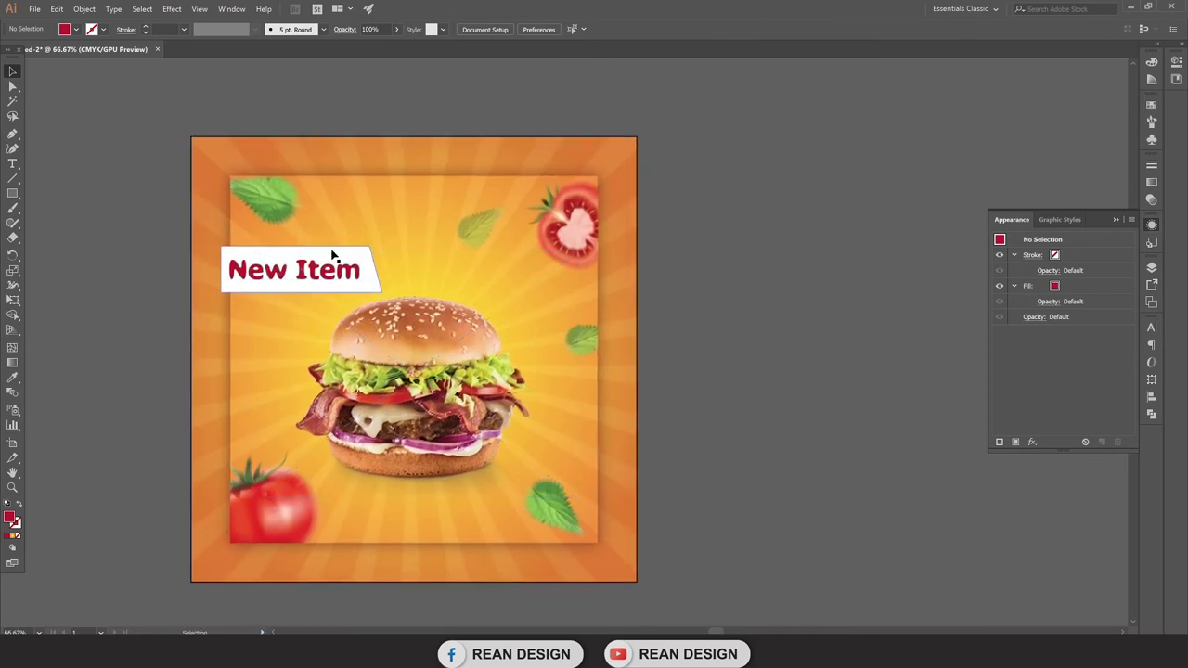
{"action": "left_click", "coordinate": [332, 255]}
{"action": "left_click", "coordinate": [339, 279]}
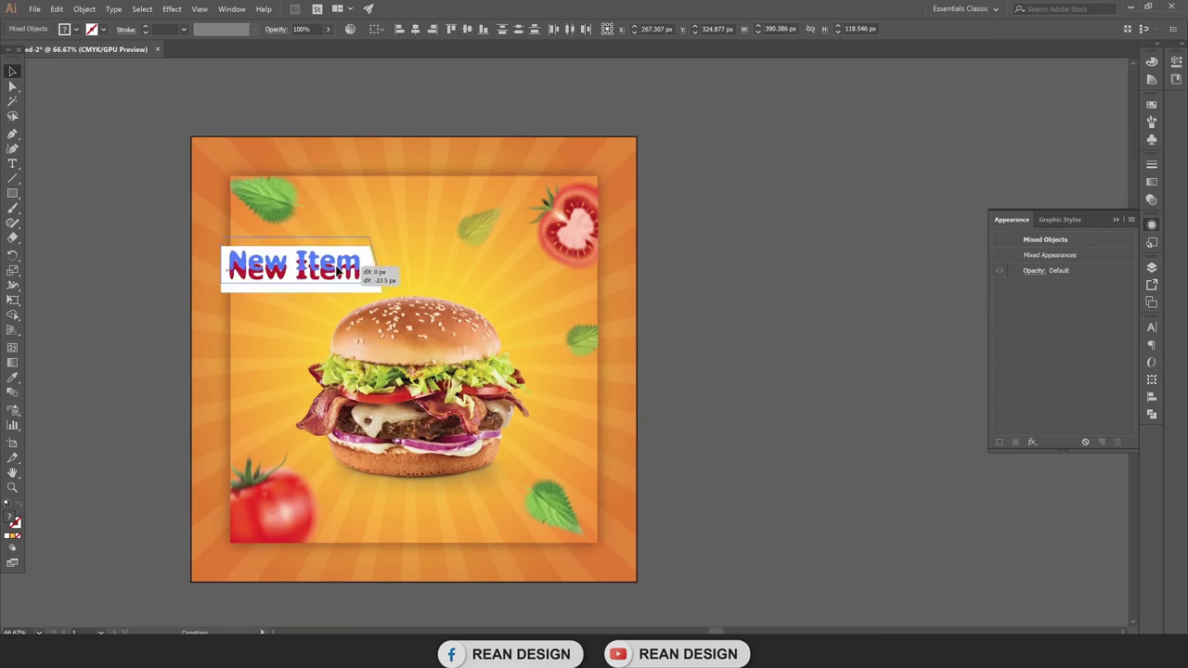
{"action": "left_click_drag", "start_coordinate": [343, 284], "coordinate": [342, 274]}
{"action": "left_click", "coordinate": [62, 326]}
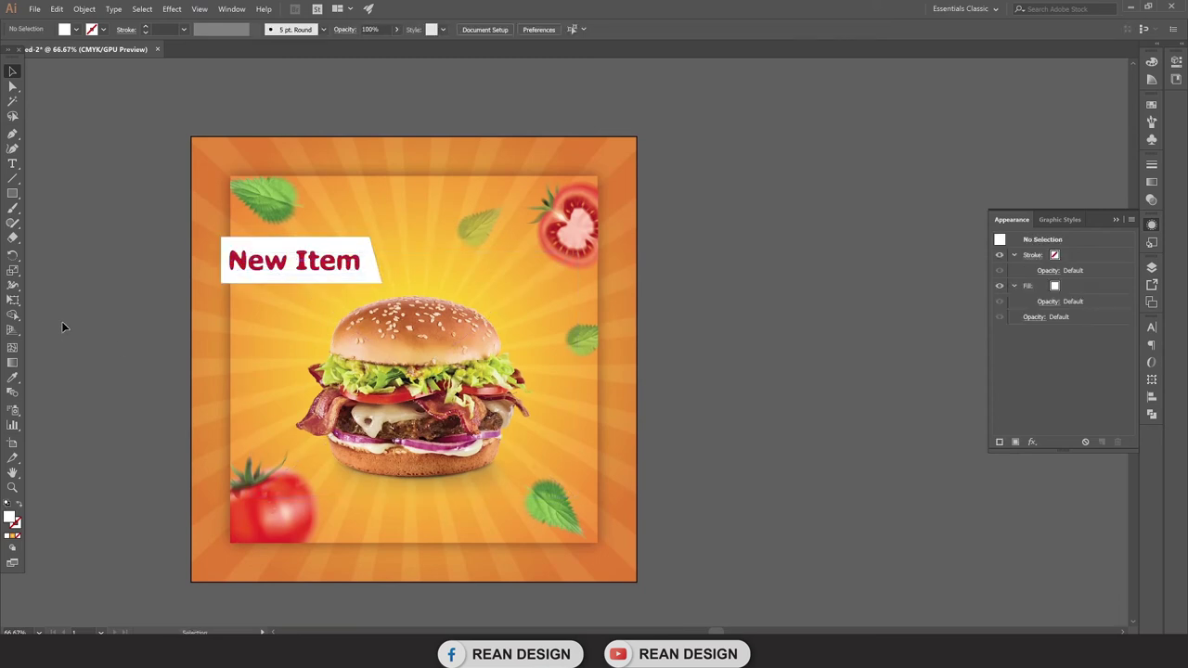
Step: Fill the ribbon box with crimson
{"action": "left_click", "coordinate": [344, 244]}
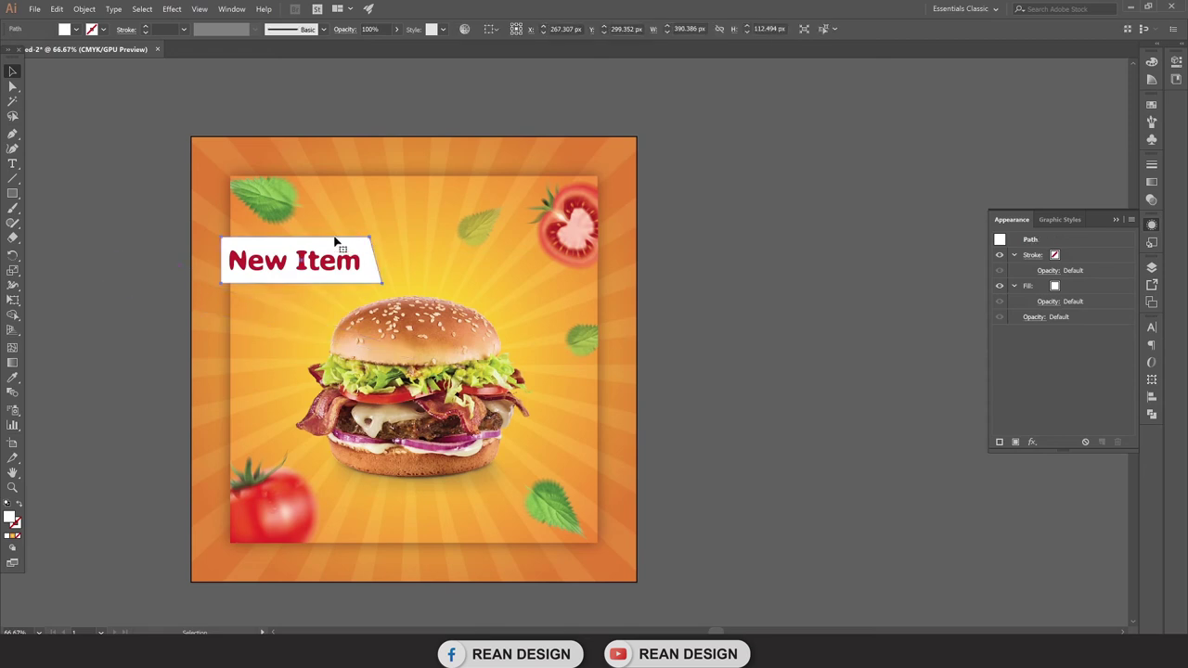
{"action": "left_click", "coordinate": [76, 30]}
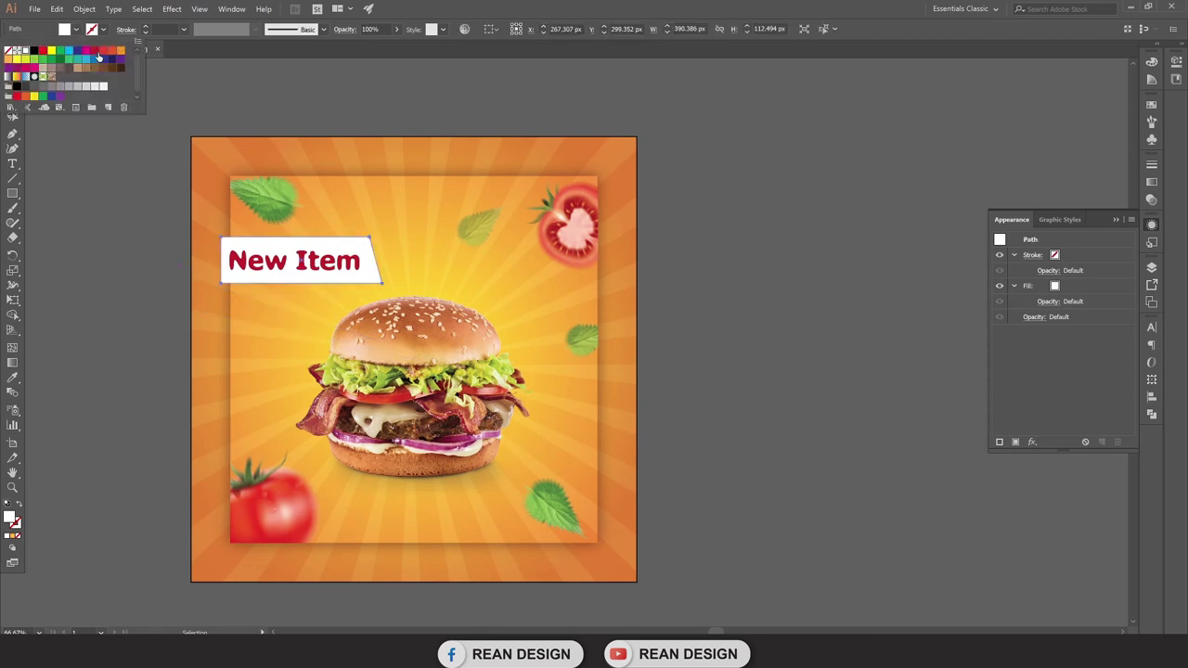
{"action": "left_click", "coordinate": [94, 50]}
{"action": "left_click", "coordinate": [249, 264]}
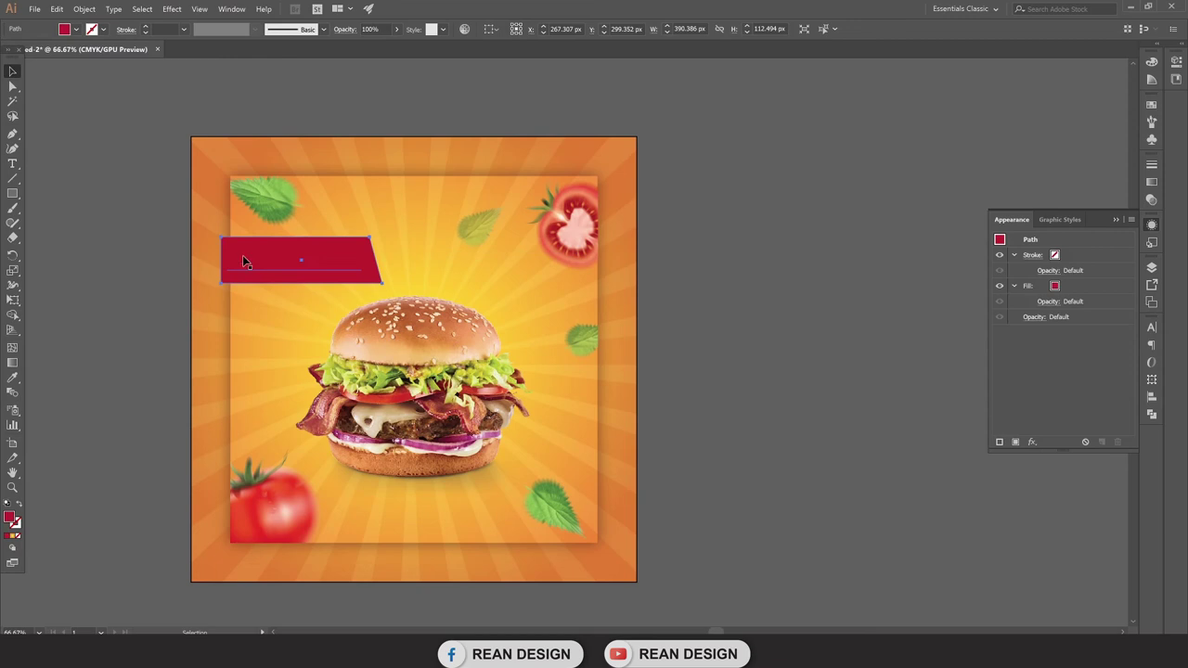
Step: Change the 'New Item' text fill to white
{"action": "left_click", "coordinate": [243, 262]}
{"action": "left_click", "coordinate": [76, 29]}
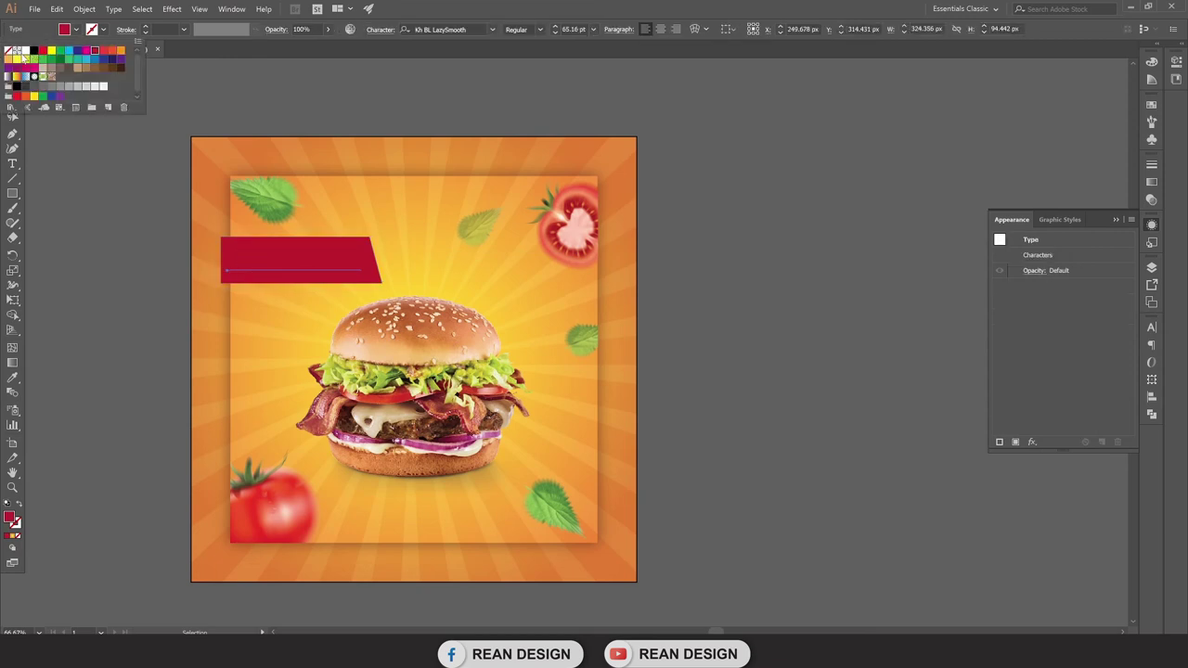
{"action": "left_click", "coordinate": [27, 51]}
{"action": "left_click", "coordinate": [702, 405]}
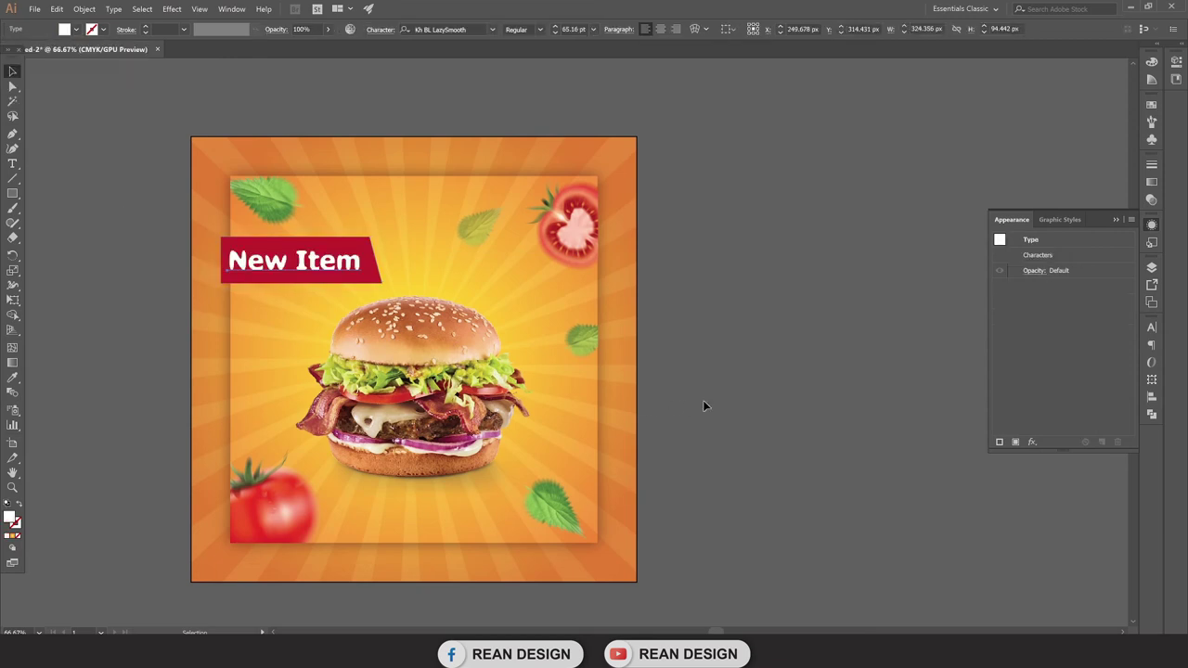
{"action": "scroll", "coordinate": [703, 401], "scroll_direction": "up", "scroll_amount": 1}
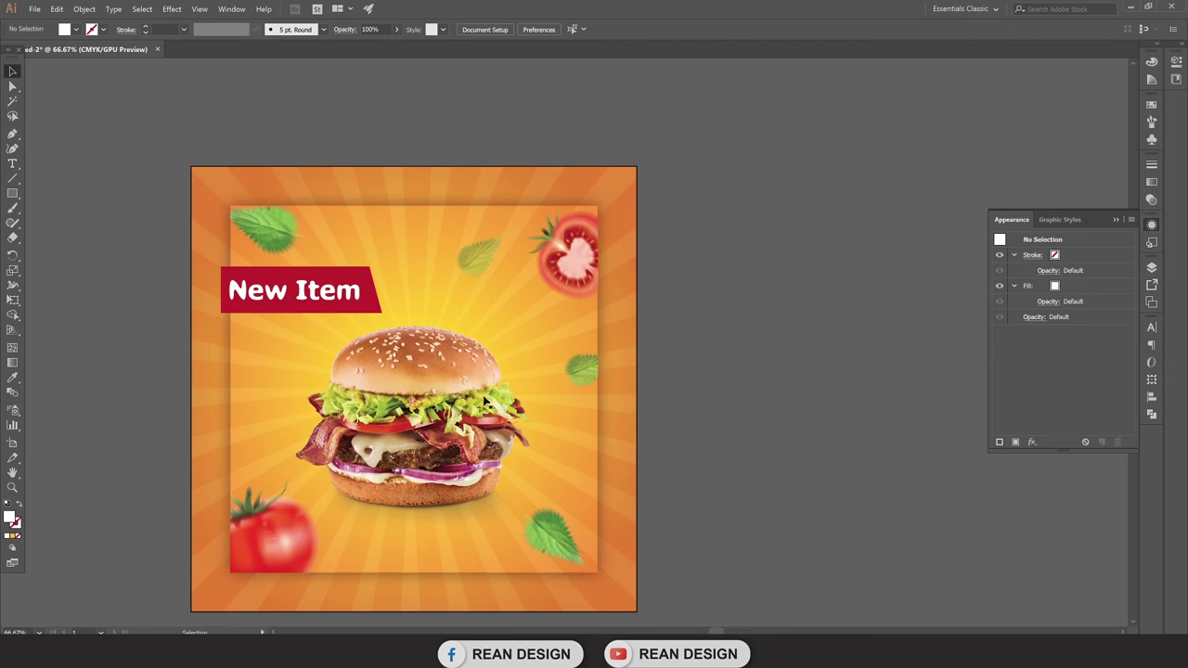
{"action": "scroll", "coordinate": [274, 311], "scroll_direction": "up", "scroll_amount": 1}
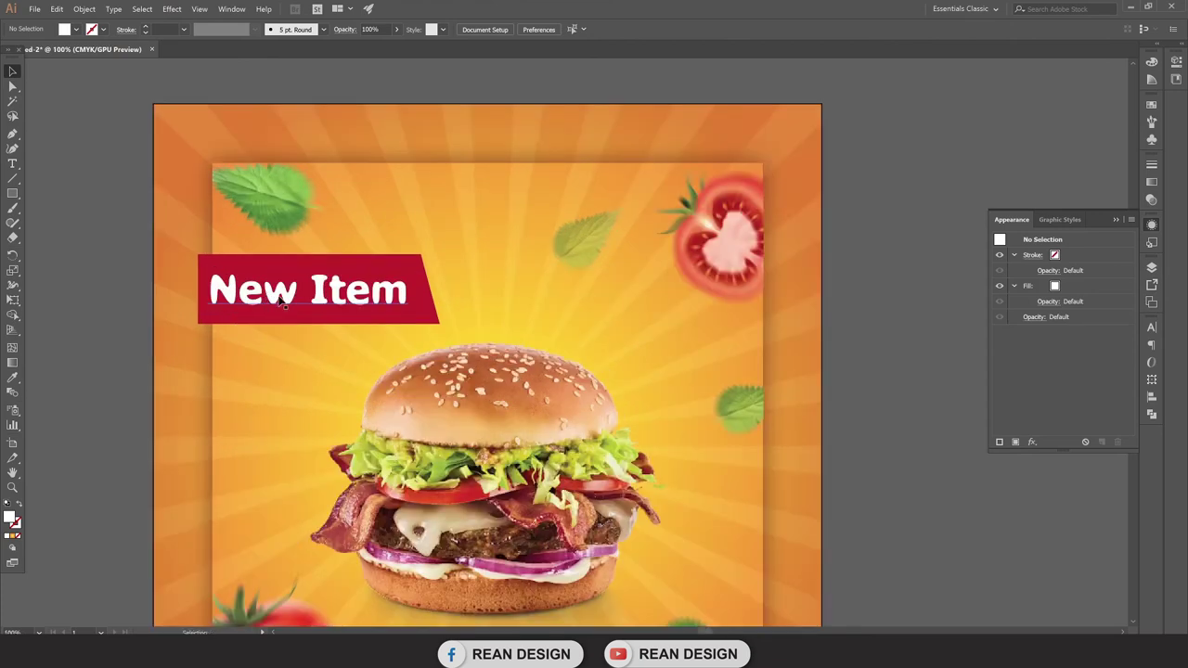
Step: Rotate the ribbon and its text slightly counter-clockwise and shift them left and down
{"action": "left_click", "coordinate": [280, 299]}
{"action": "left_click", "coordinate": [362, 306], "text": "shift"}
{"action": "key", "text": "e"}
{"action": "left_click_drag", "start_coordinate": [474, 255], "coordinate": [456, 269]}
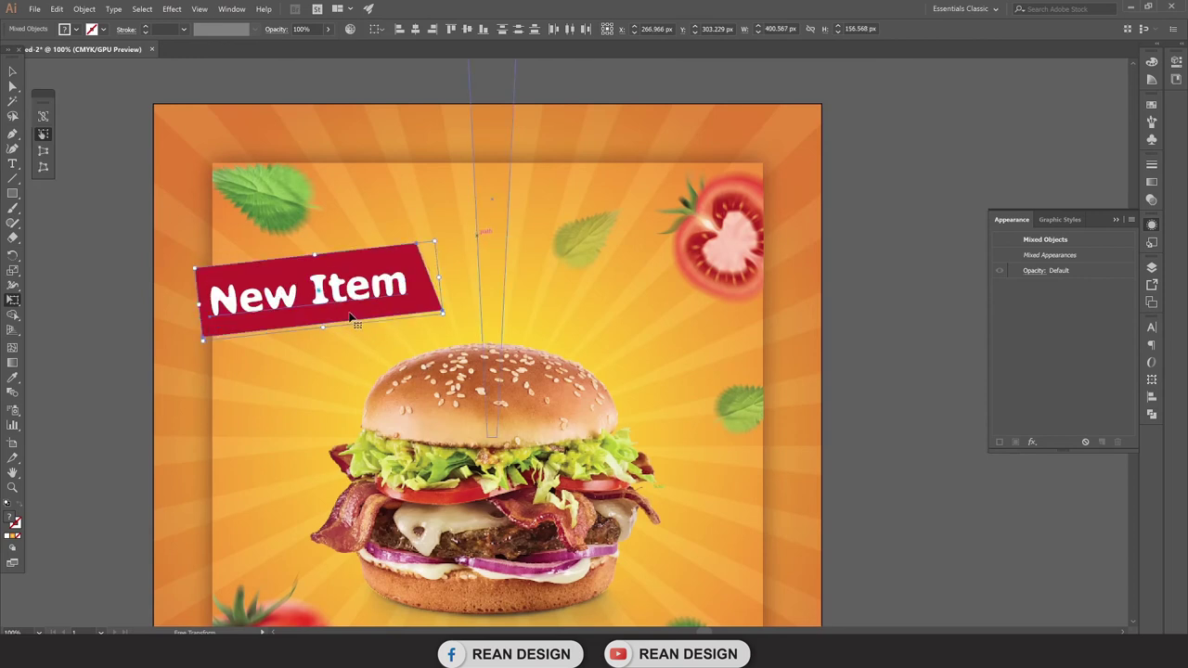
{"action": "left_click_drag", "start_coordinate": [276, 281], "coordinate": [272, 286]}
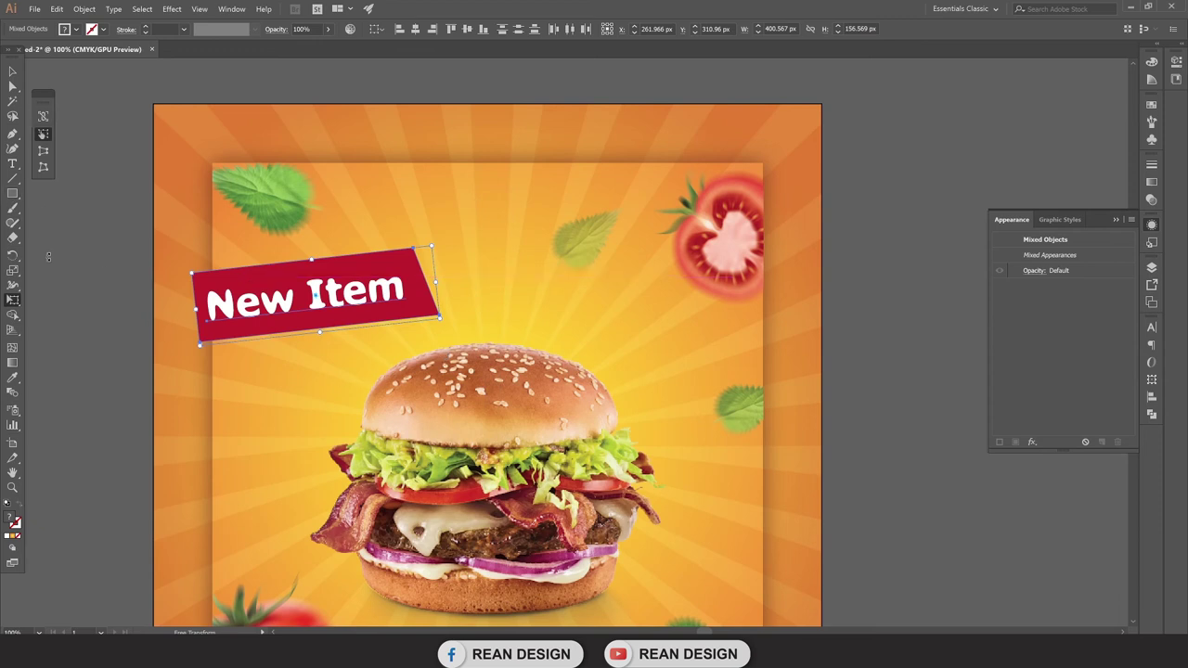
{"action": "scroll", "coordinate": [241, 256], "scroll_direction": "up", "scroll_amount": 1}
{"action": "key", "text": "v"}
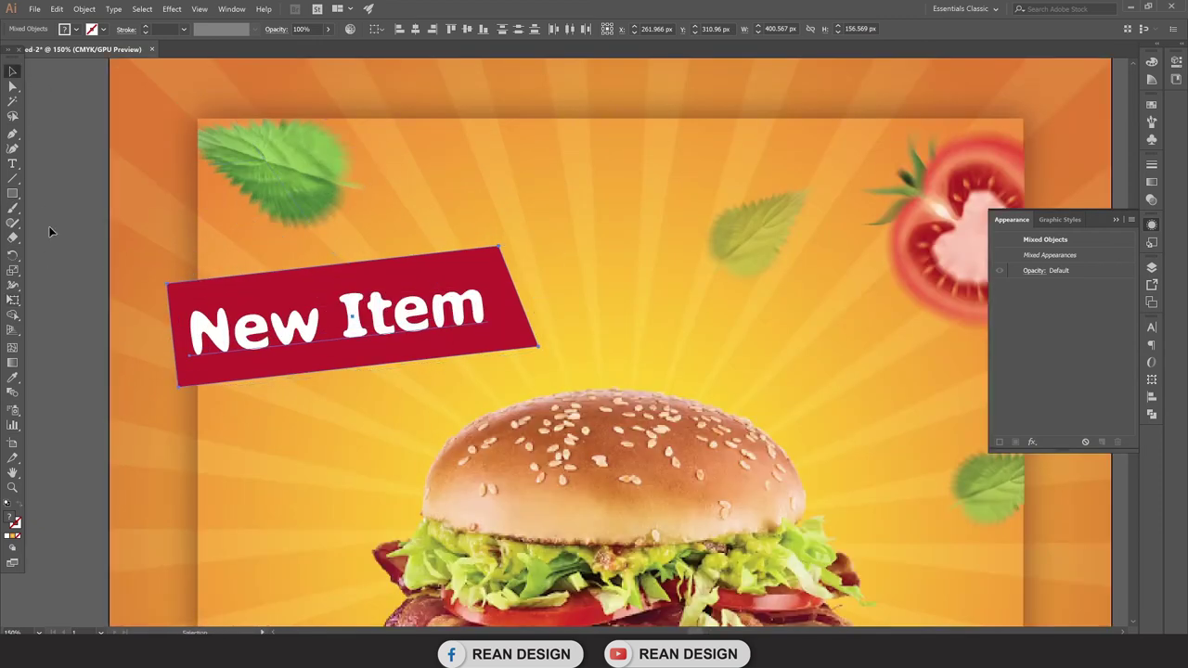
{"action": "left_click", "coordinate": [48, 225]}
{"action": "left_click", "coordinate": [12, 134]}
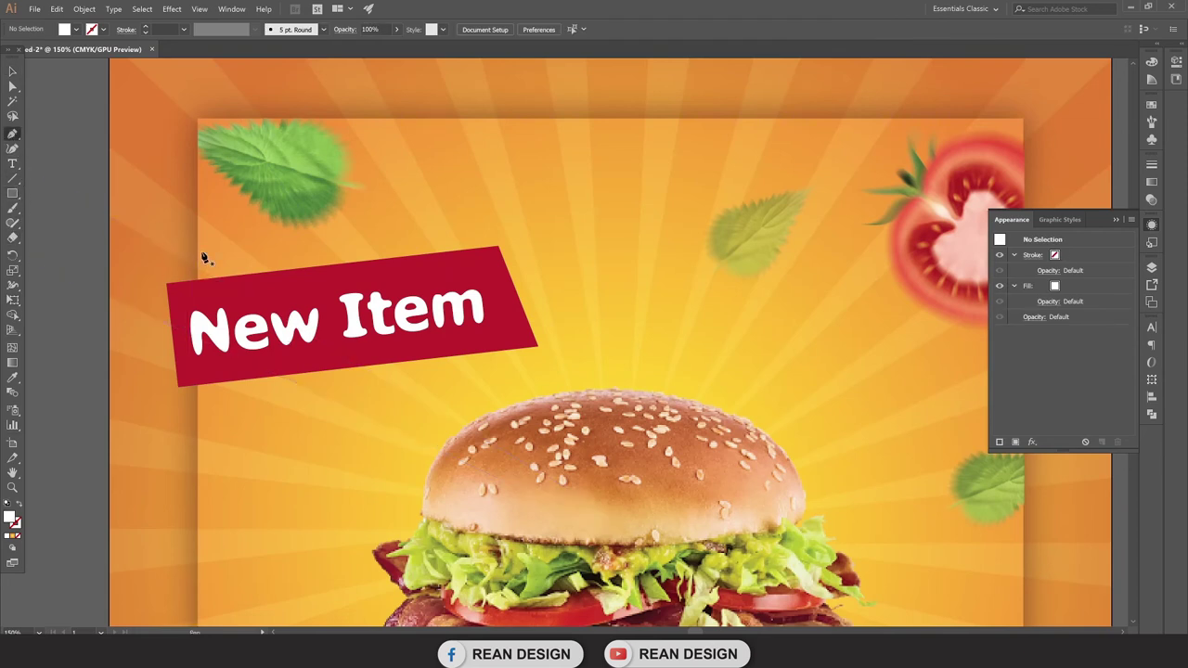
Step: Draw a folded tail shape at the banner's left end and fill it crimson
{"action": "left_click_drag", "start_coordinate": [201, 252], "coordinate": [169, 286]}
{"action": "left_click_drag", "start_coordinate": [178, 386], "coordinate": [221, 375]}
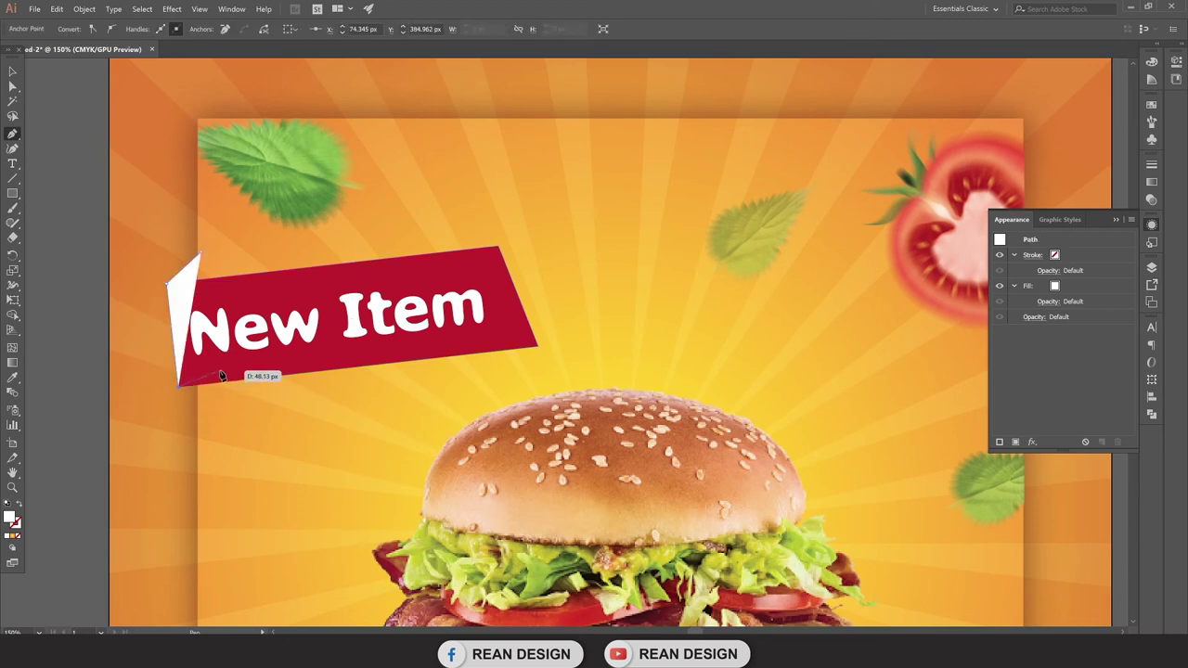
{"action": "left_click", "coordinate": [220, 372]}
{"action": "left_click", "coordinate": [200, 252]}
{"action": "left_click", "coordinate": [13, 71]}
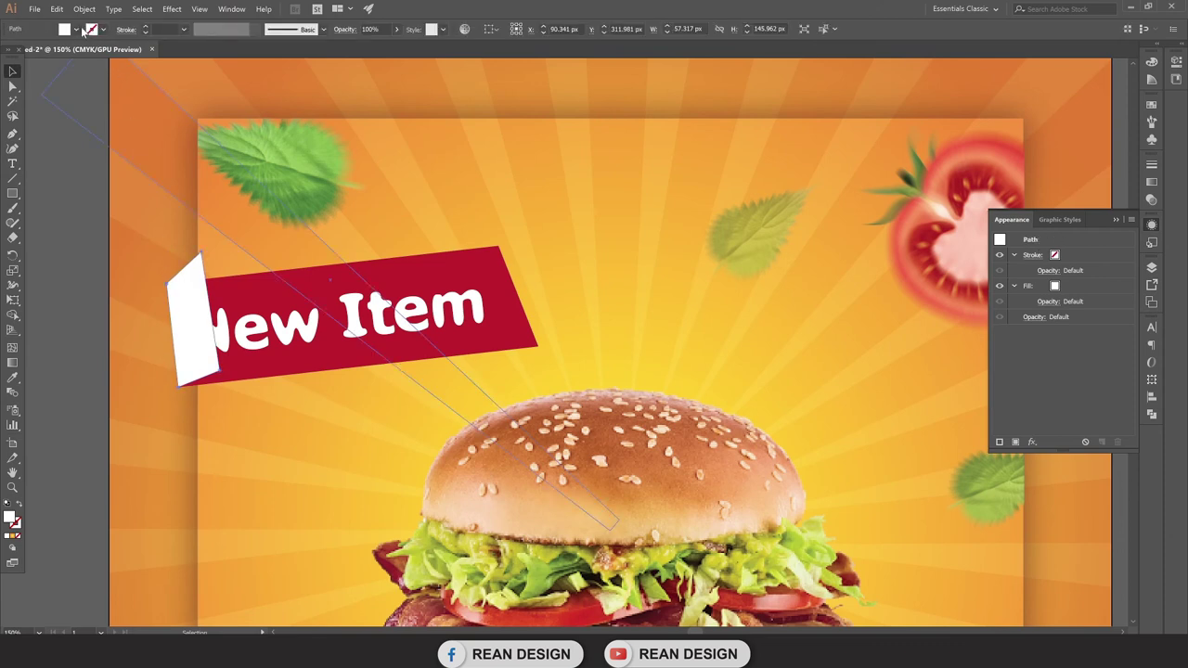
{"action": "left_click", "coordinate": [78, 29]}
{"action": "left_click", "coordinate": [94, 52]}
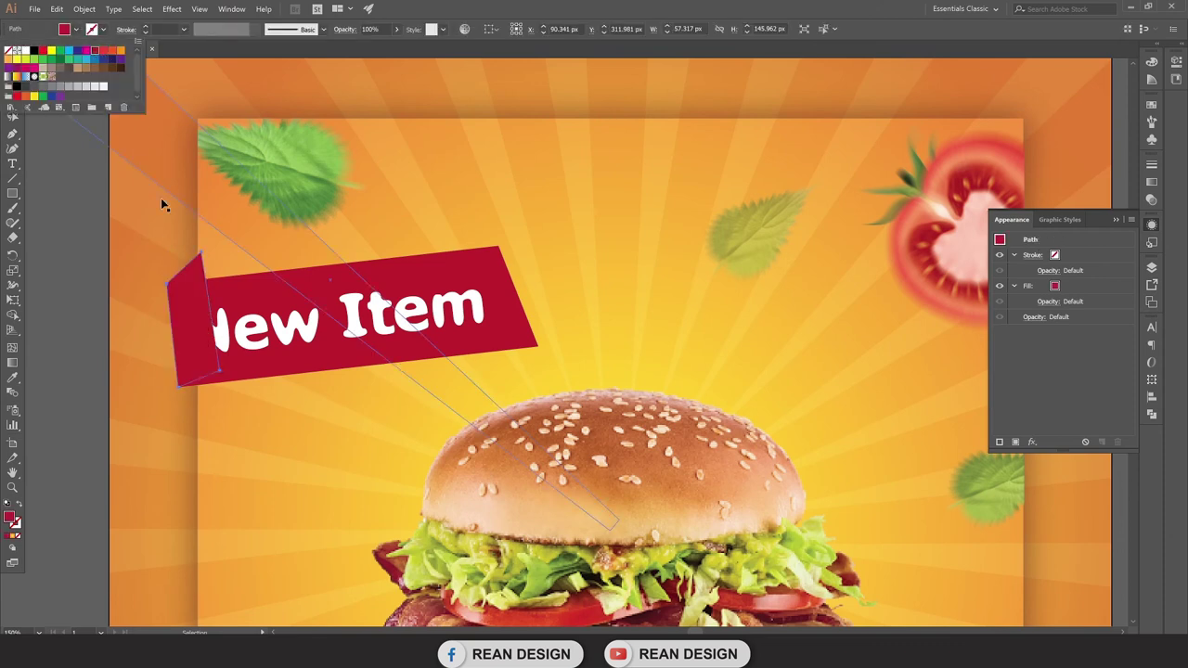
Step: Create a darker maroon swatch (C50 M100 Y90 K29) and apply it to the fold
{"action": "left_click", "coordinate": [77, 108]}
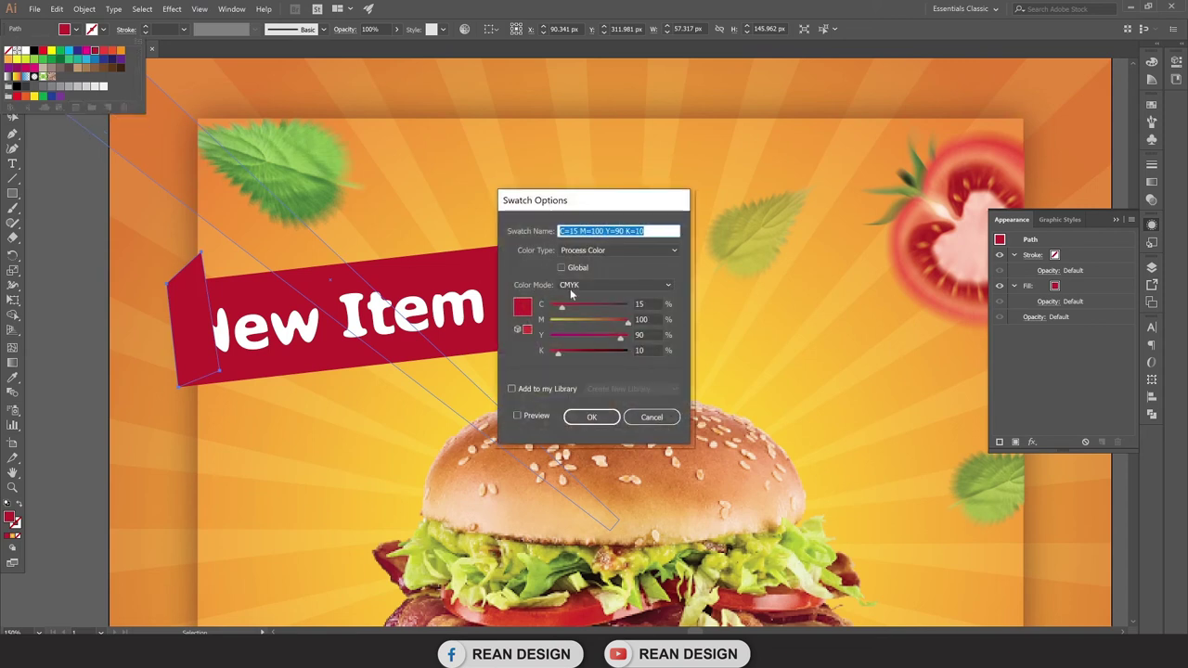
{"action": "left_click", "coordinate": [575, 309]}
{"action": "left_click_drag", "start_coordinate": [583, 310], "coordinate": [589, 306]}
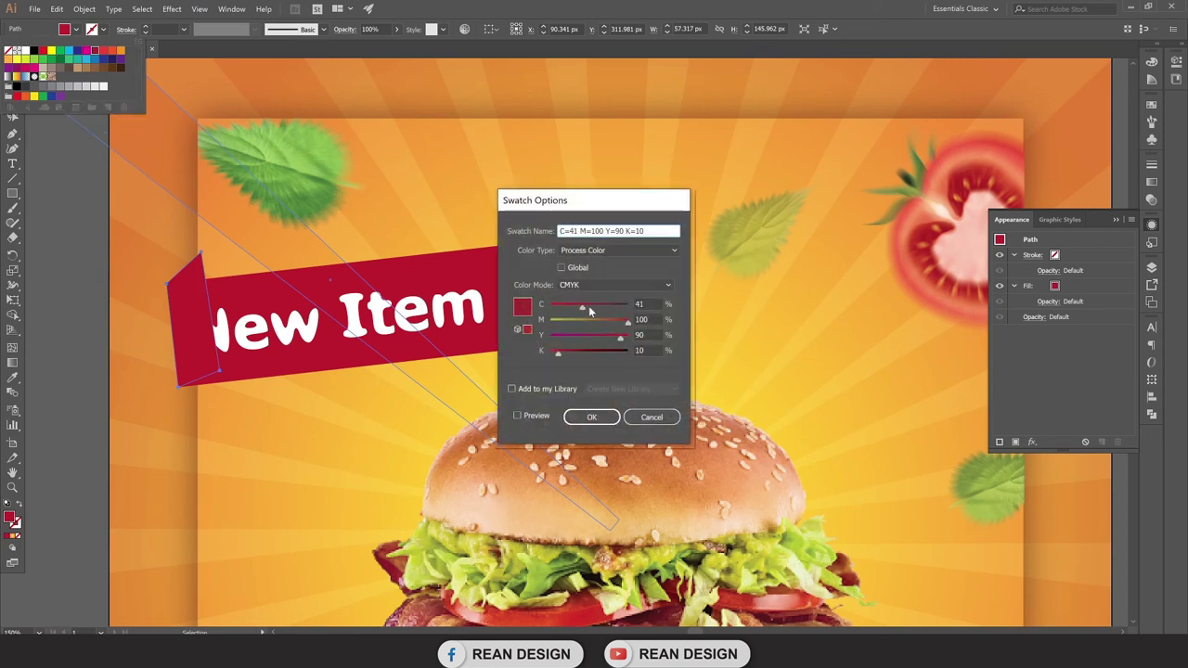
{"action": "left_click", "coordinate": [592, 417]}
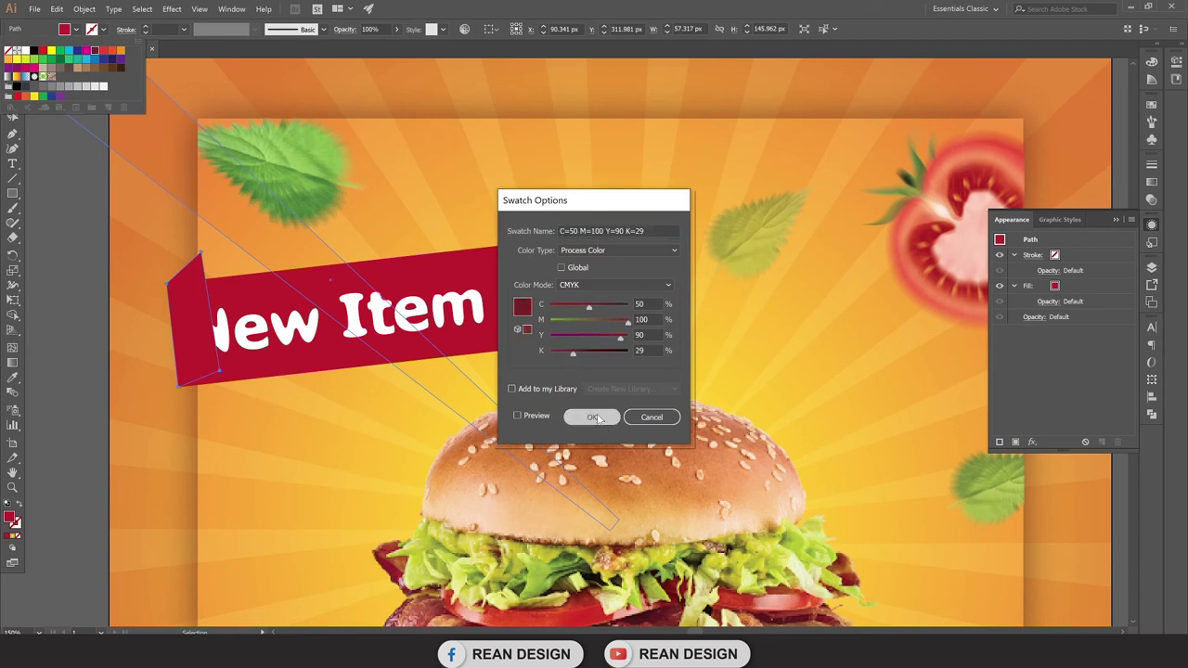
{"action": "left_click", "coordinate": [82, 241]}
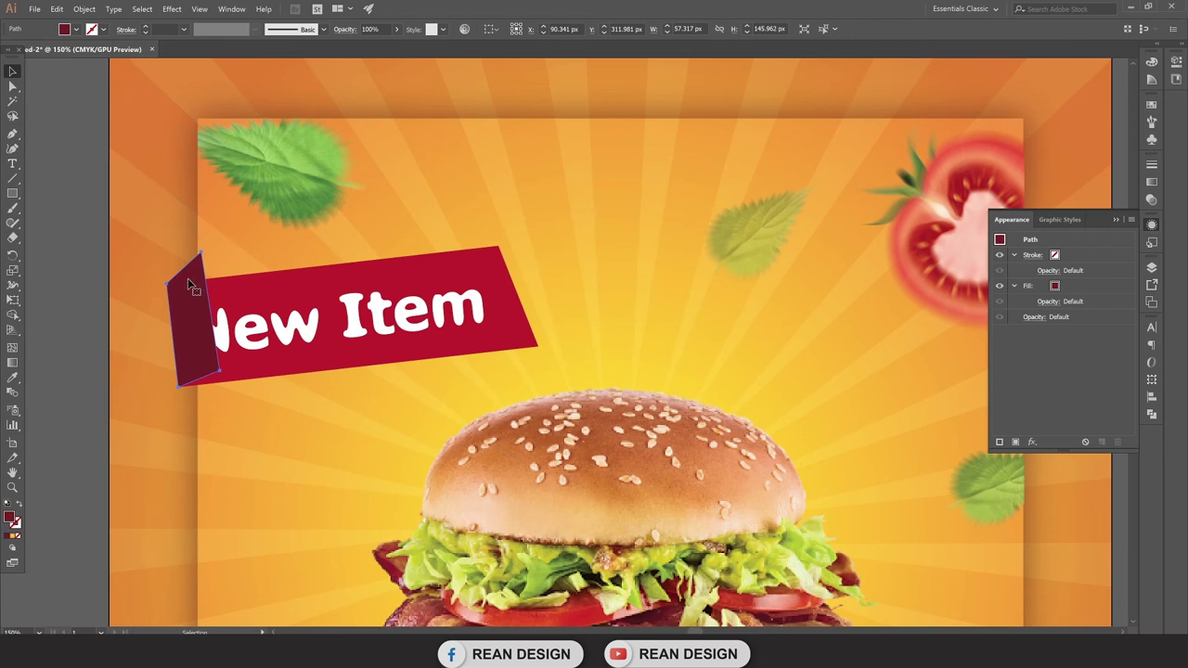
Step: Send the fold piece backward behind the banner lettering
{"action": "left_click", "coordinate": [240, 321], "text": "shift"}
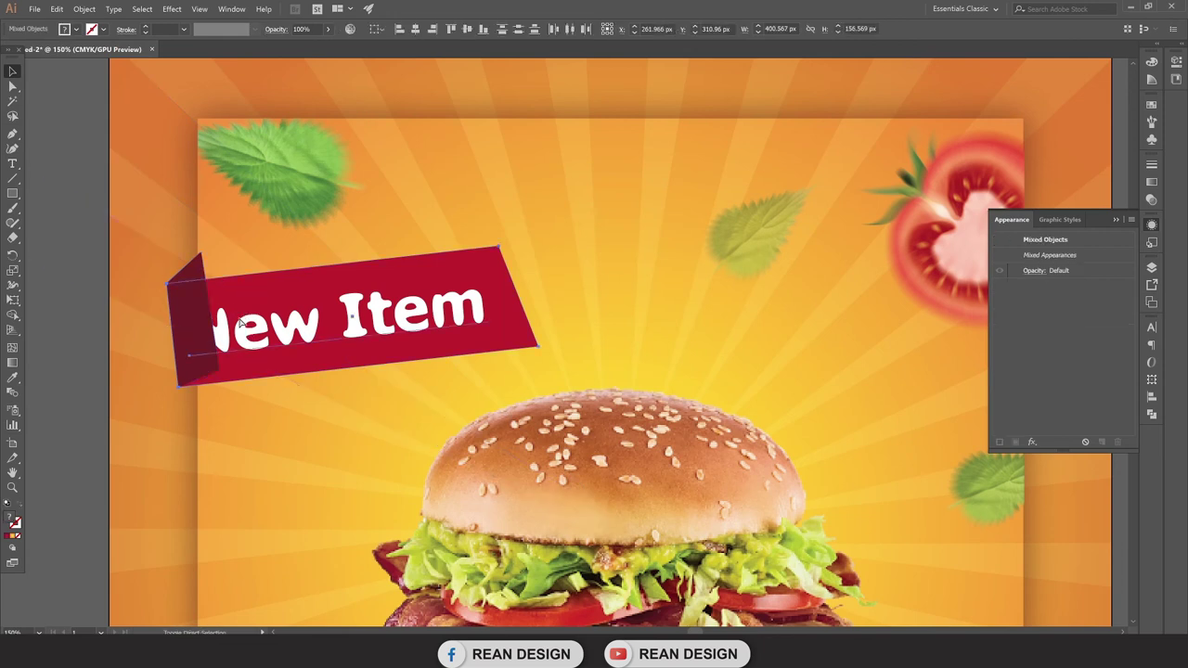
{"action": "key", "text": "ctrl+bracketleft"}
{"action": "key", "text": "ctrl+minus"}
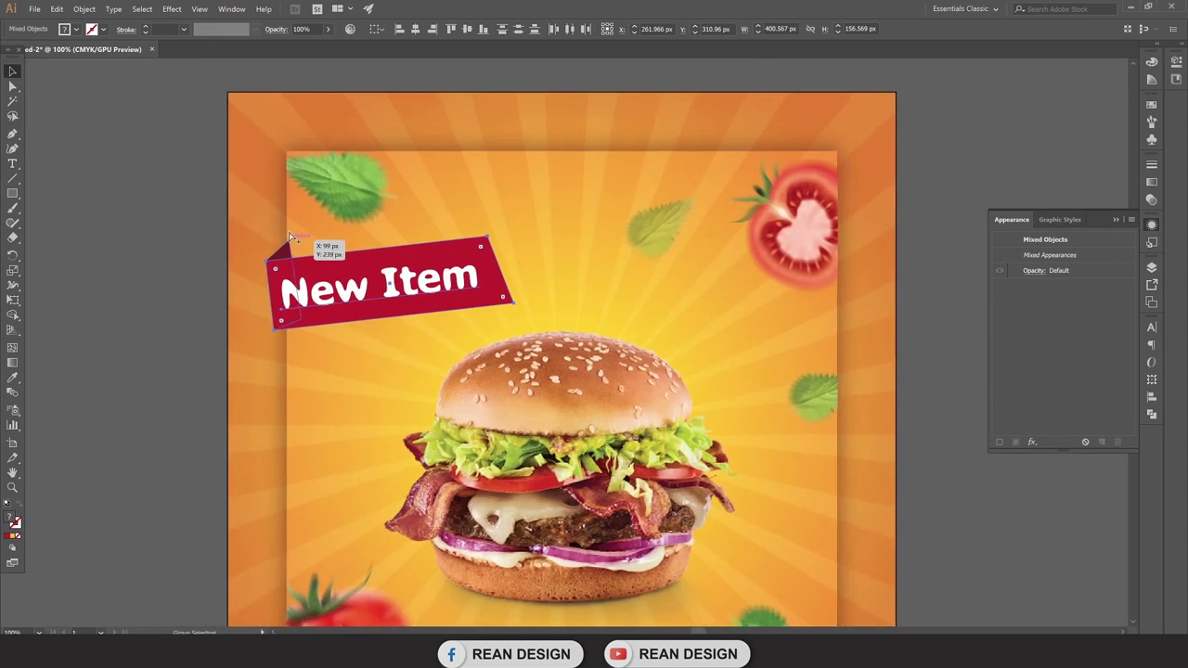
{"action": "scroll", "coordinate": [282, 262], "scroll_direction": "up", "scroll_amount": 5}
{"action": "left_click", "coordinate": [299, 302]}
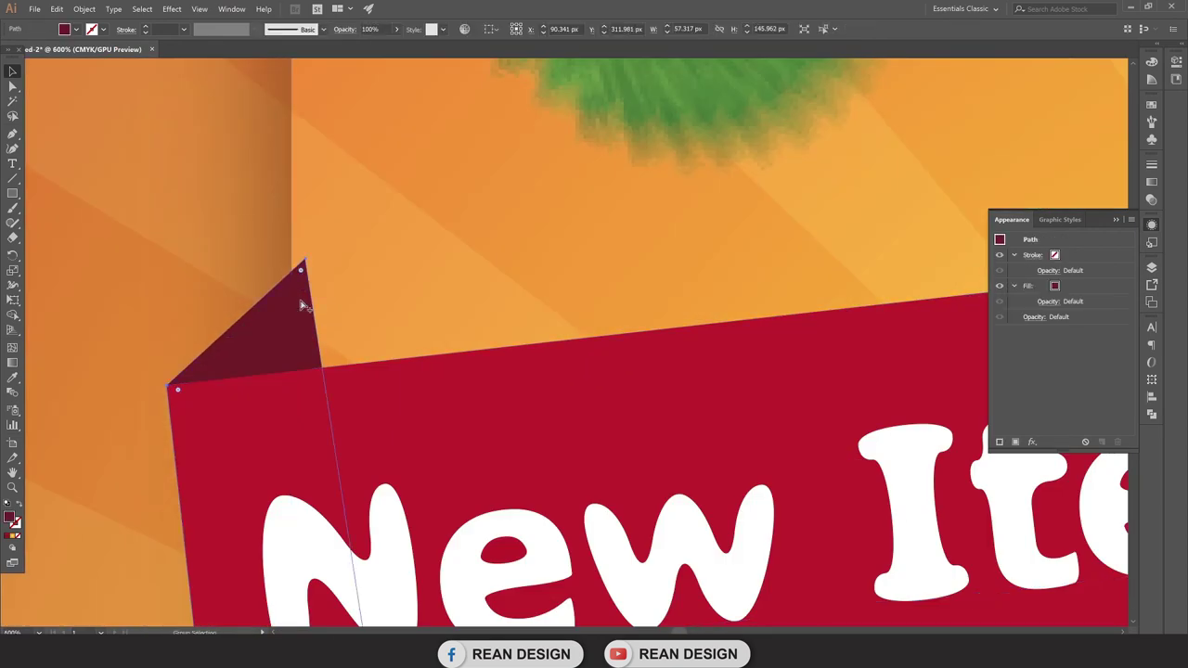
{"action": "scroll", "coordinate": [300, 299], "scroll_direction": "down", "scroll_amount": 2}
{"action": "scroll", "coordinate": [326, 352], "scroll_direction": "down", "scroll_amount": 1}
Step: Drag the fold's bottom anchor left and down to tuck it under the banner
{"action": "left_click", "coordinate": [322, 343], "text": "shift"}
{"action": "left_click", "coordinate": [14, 87]}
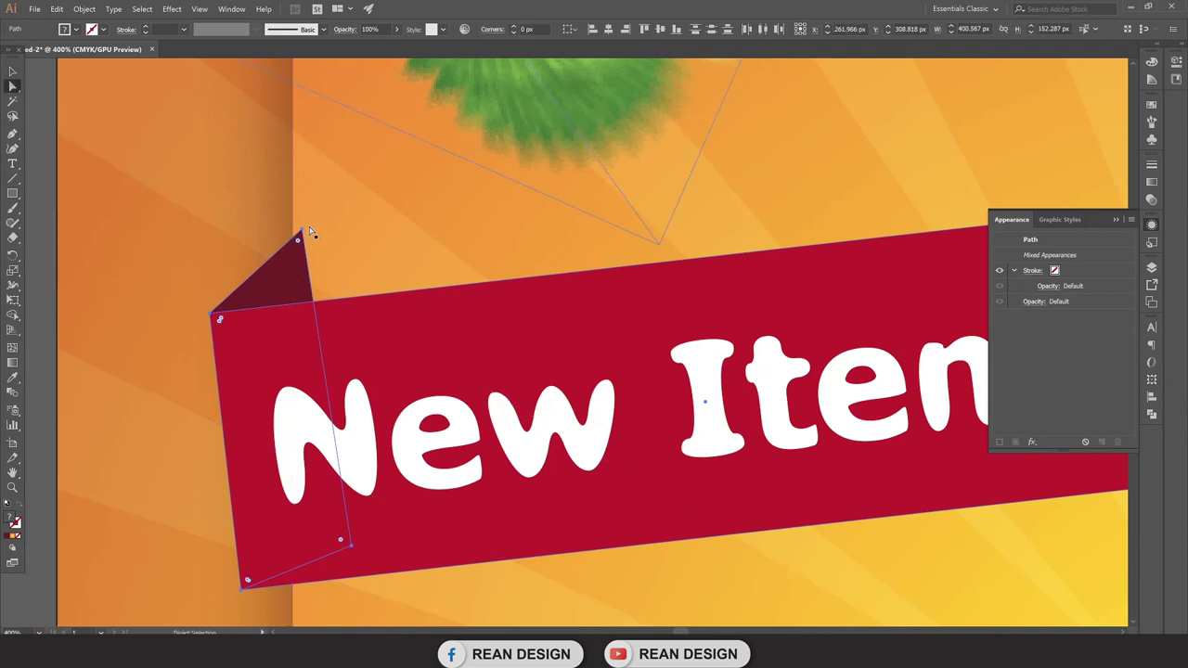
{"action": "left_click", "coordinate": [300, 230]}
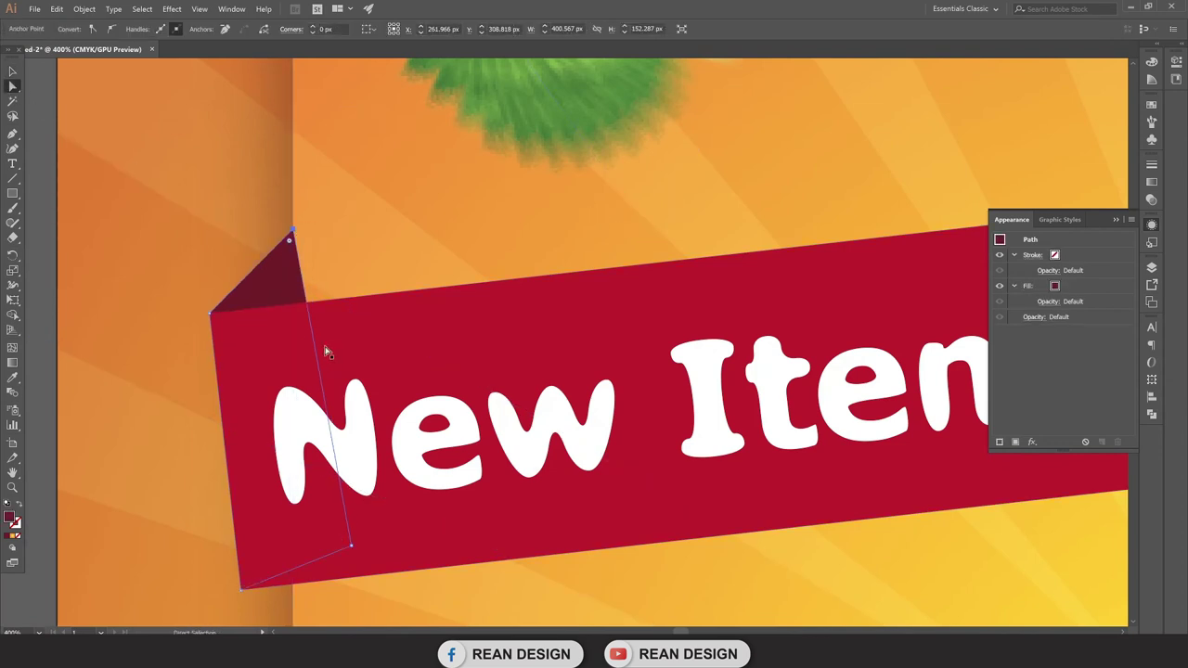
{"action": "scroll", "coordinate": [324, 345], "scroll_direction": "down", "scroll_amount": 2}
{"action": "left_click_drag", "start_coordinate": [351, 504], "coordinate": [293, 533]}
{"action": "key", "text": "ctrl+minus"}
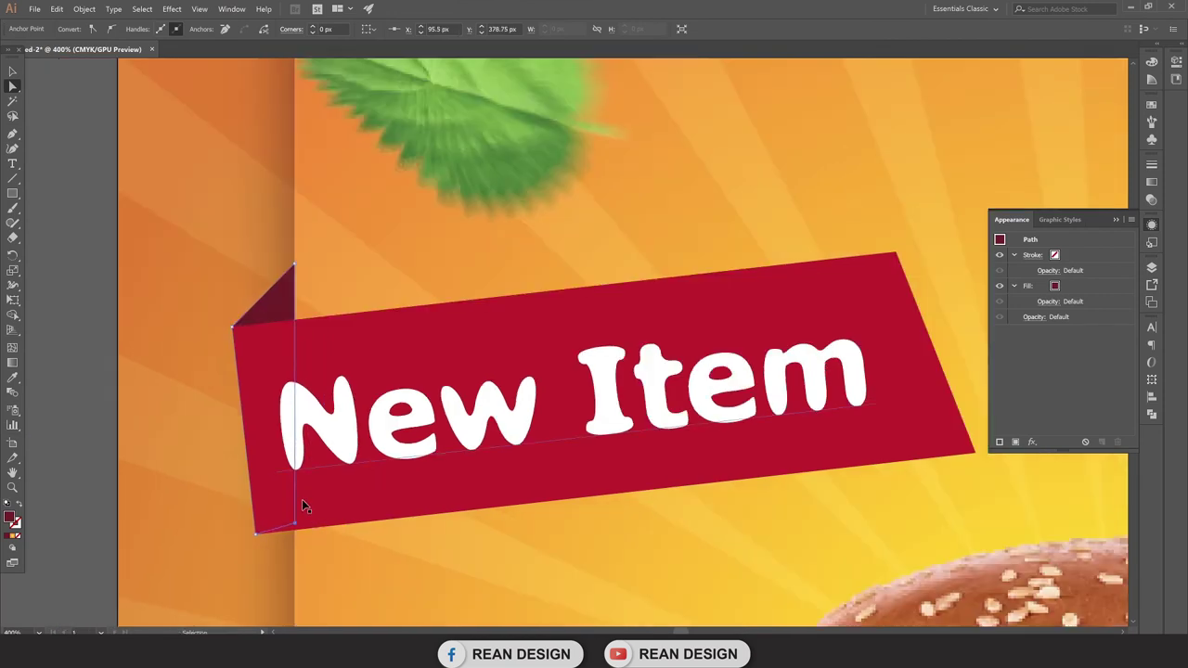
{"action": "key", "text": "ctrl+minus"}
Step: Zoom out and select the 'New Item' text to check the whole headline shows
{"action": "left_click", "coordinate": [11, 71]}
{"action": "key", "text": "ctrl+minus"}
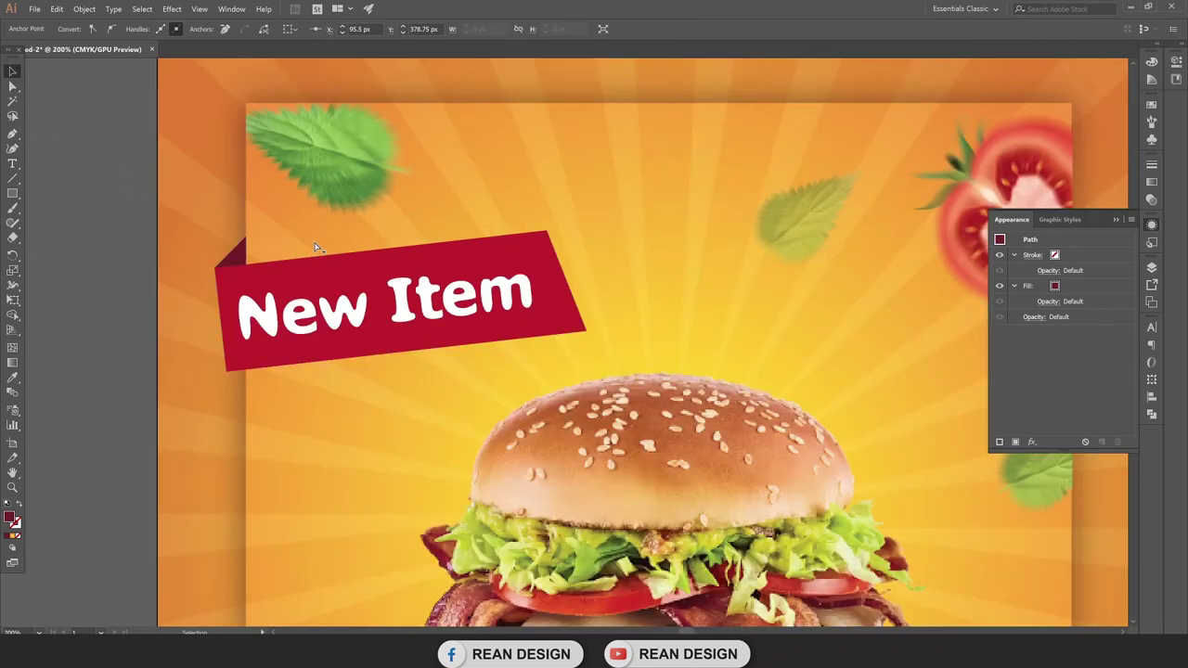
{"action": "left_click", "coordinate": [94, 141]}
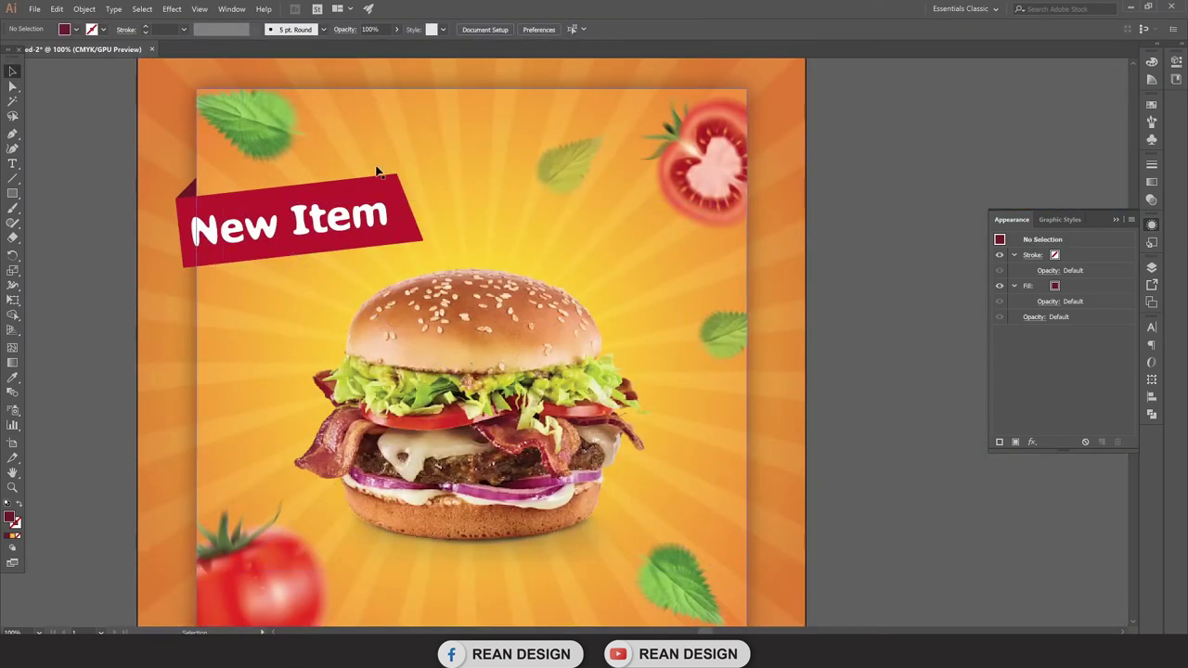
{"action": "scroll", "coordinate": [325, 220], "scroll_direction": "up", "scroll_amount": 1}
{"action": "triple_click", "coordinate": [326, 227]}
{"action": "key", "text": "Escape"}
{"action": "scroll", "coordinate": [327, 240], "scroll_direction": "up", "scroll_amount": 1}
{"action": "scroll", "coordinate": [327, 238], "scroll_direction": "up", "scroll_amount": 1}
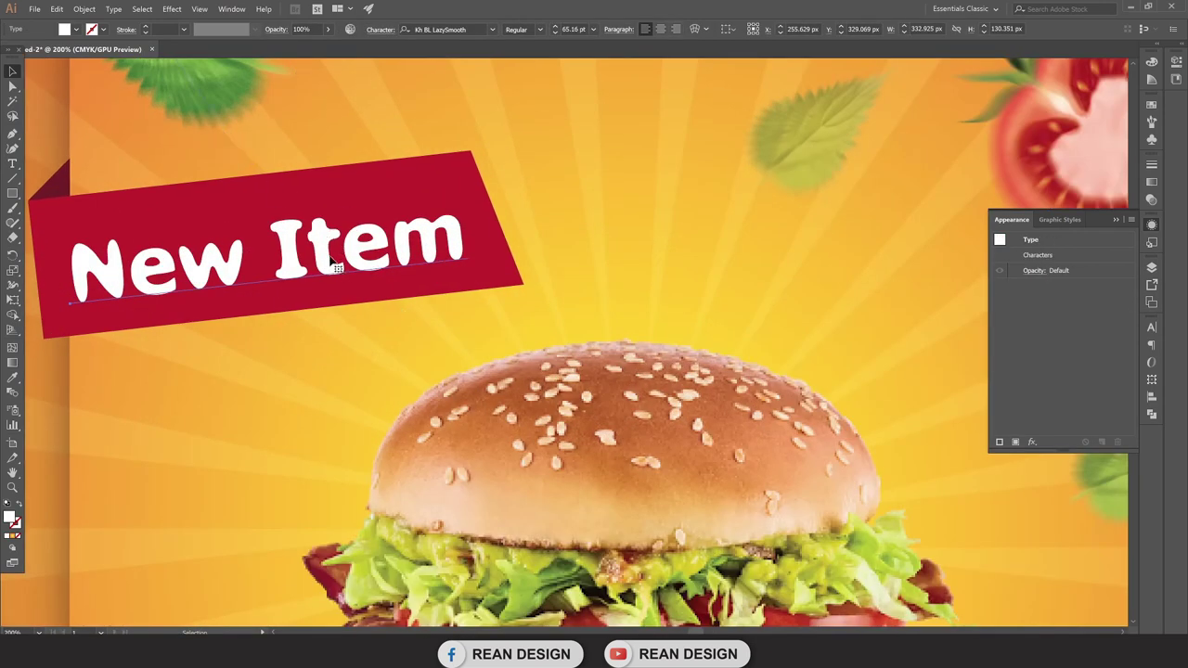
Step: Tilt the 'New Item' text to match the ribbon and fill it dark red
{"action": "key", "text": "e"}
{"action": "left_click_drag", "start_coordinate": [483, 194], "coordinate": [492, 198]}
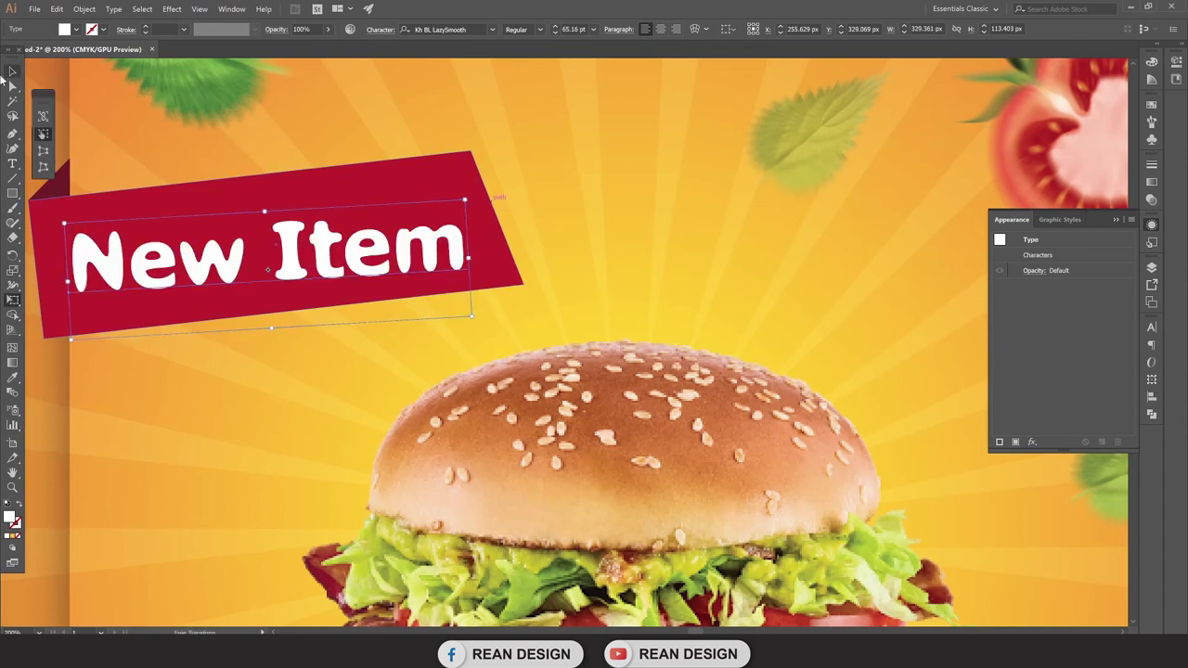
{"action": "left_click", "coordinate": [11, 72]}
{"action": "left_click", "coordinate": [76, 30]}
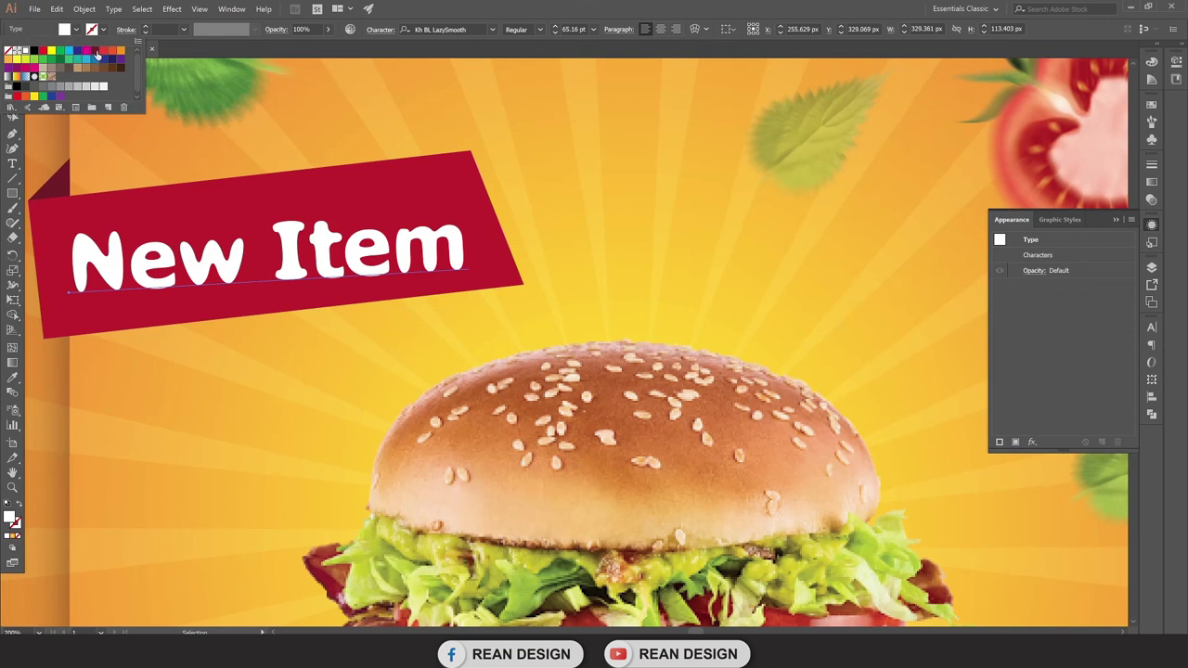
{"action": "left_click", "coordinate": [97, 52]}
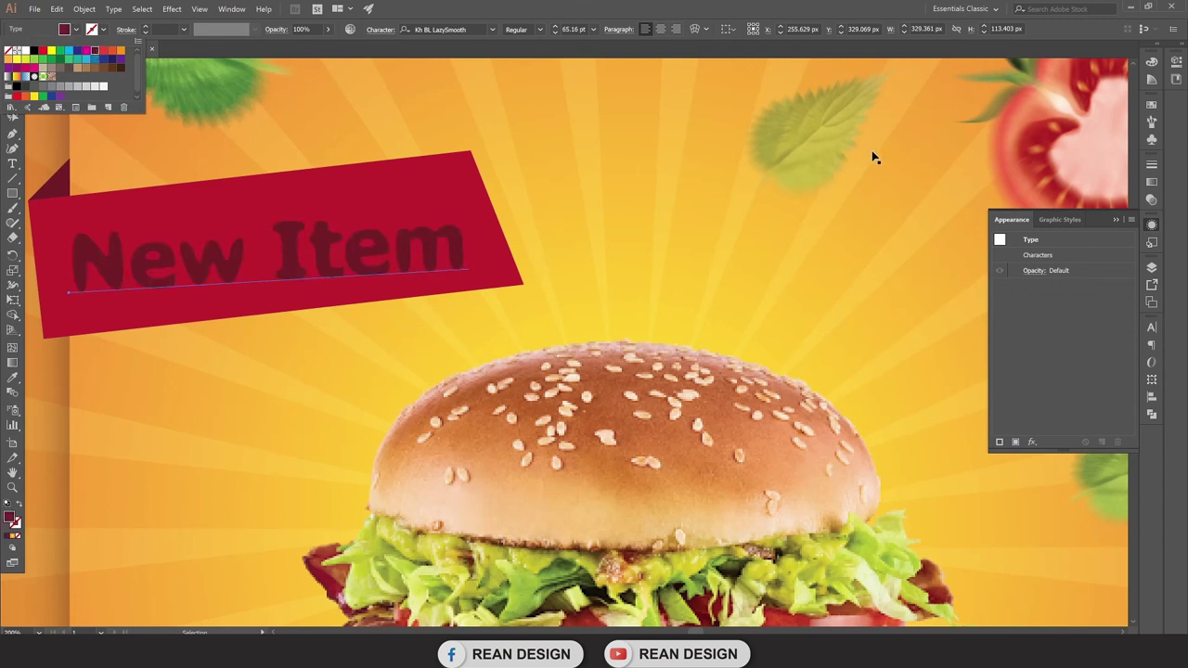
{"action": "key", "text": "Escape"}
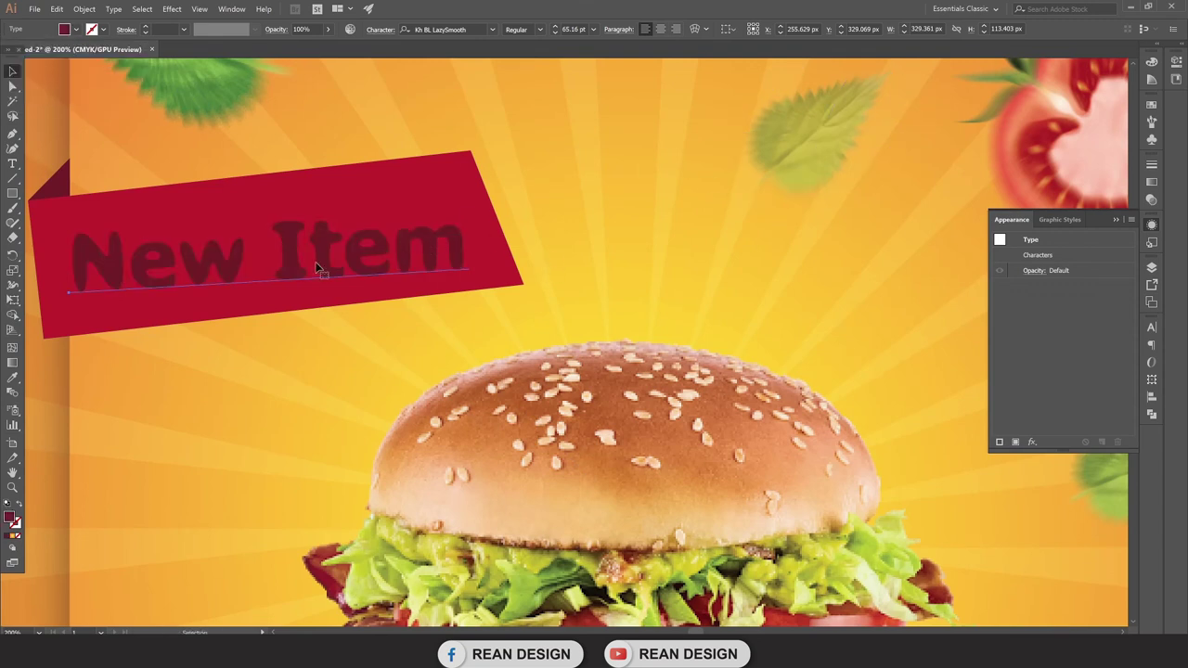
Step: Rotate the front text copy slightly counter-clockwise, fill it white, and zoom out to the whole poster
{"action": "key", "text": "e"}
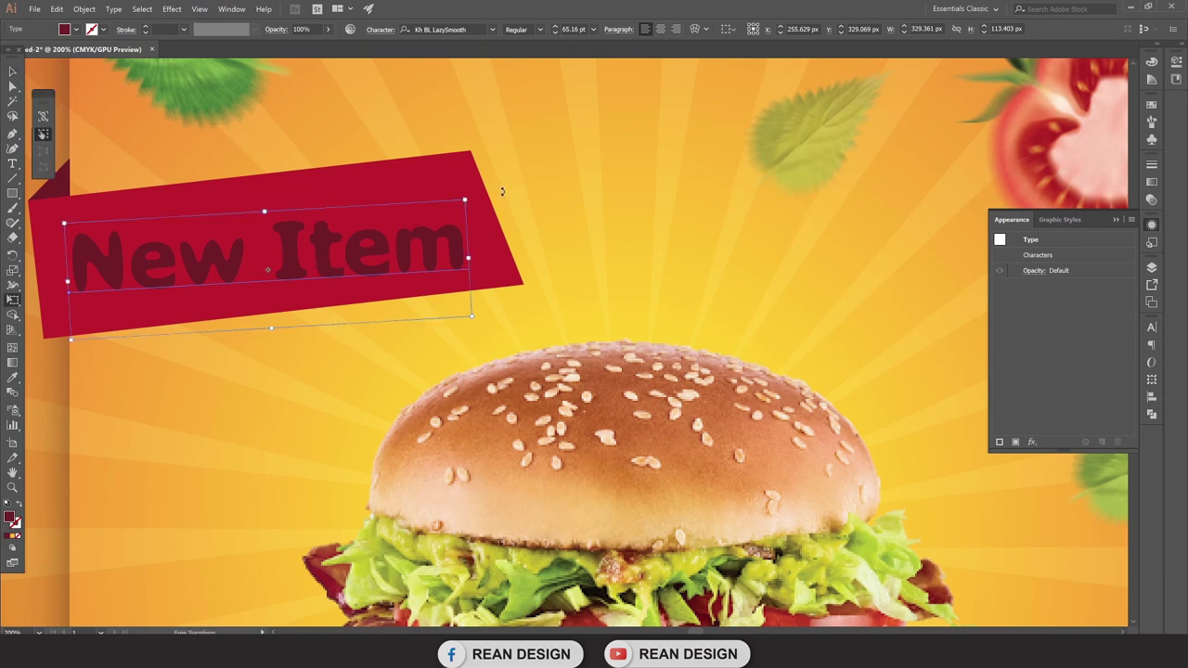
{"action": "left_click_drag", "start_coordinate": [503, 191], "coordinate": [503, 176]}
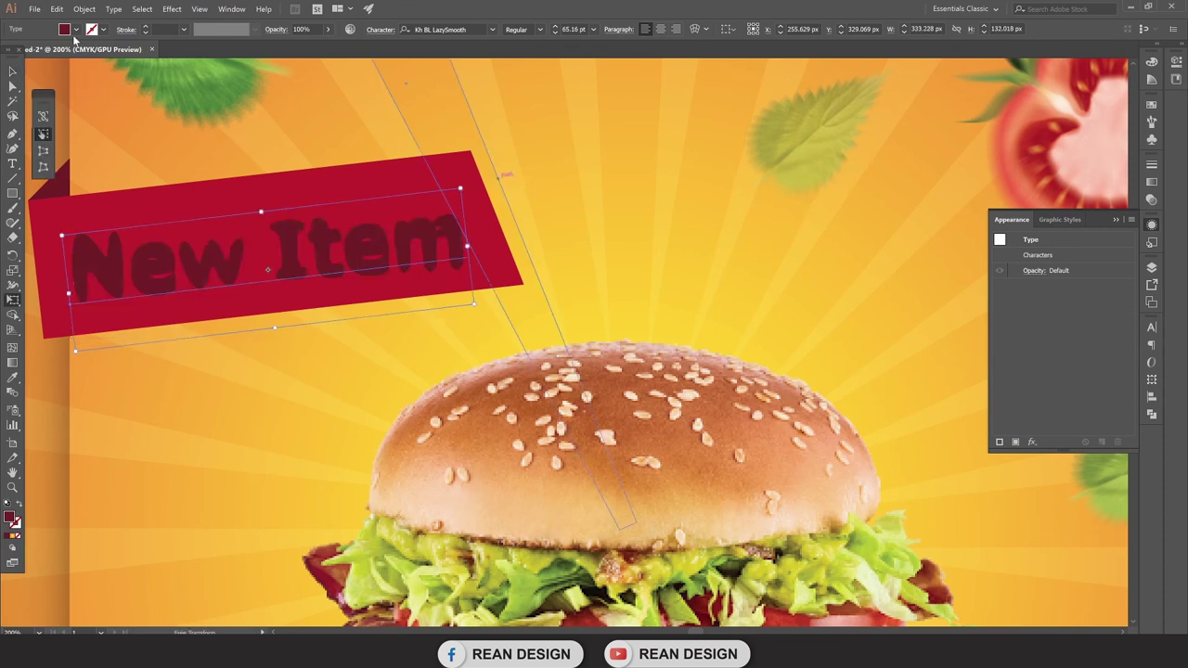
{"action": "left_click", "coordinate": [76, 29]}
{"action": "left_click", "coordinate": [19, 50]}
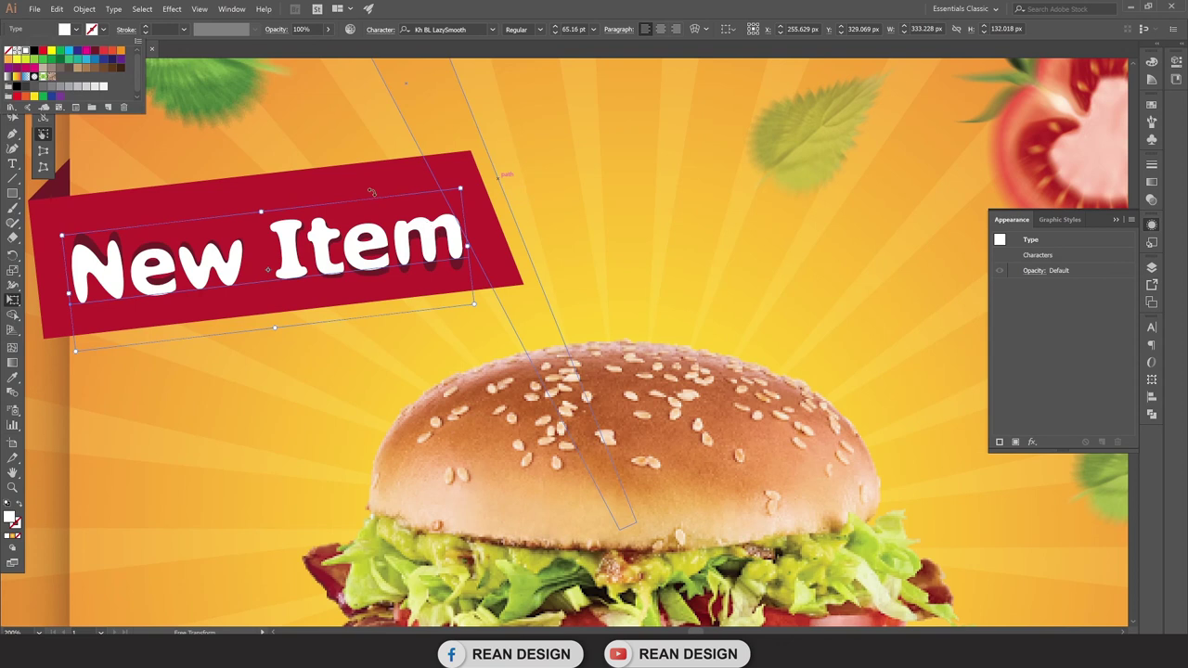
{"action": "left_click", "coordinate": [13, 70]}
{"action": "left_click", "coordinate": [501, 176]}
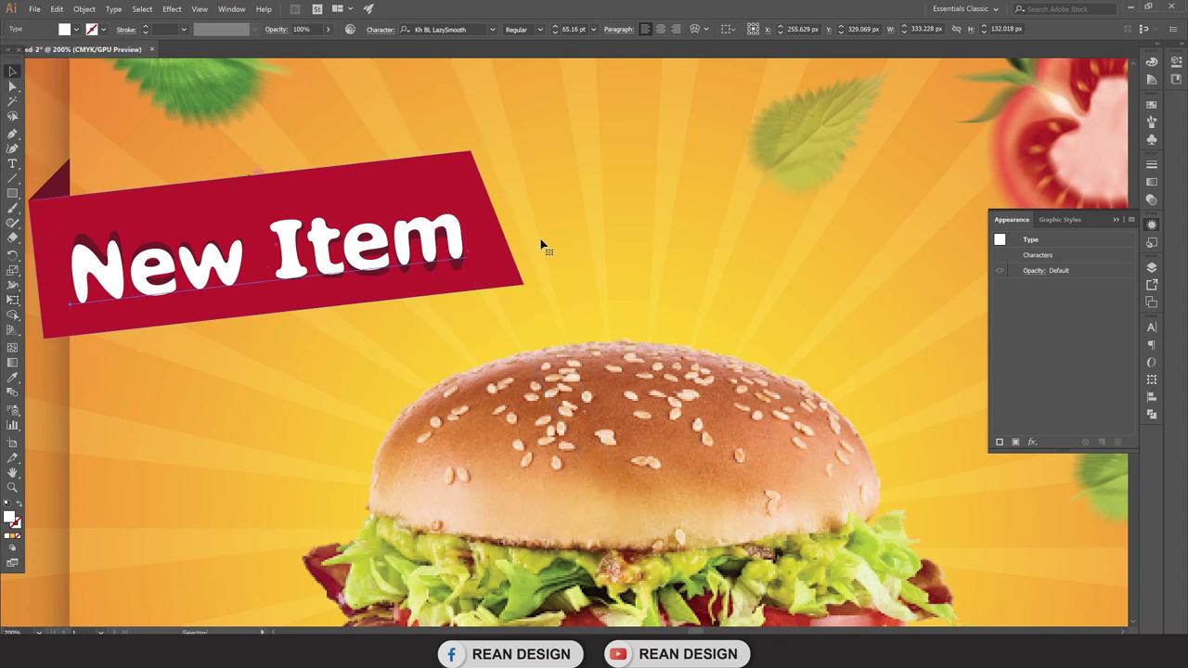
{"action": "key", "text": "ctrl+minus"}
{"action": "left_click", "coordinate": [583, 167]}
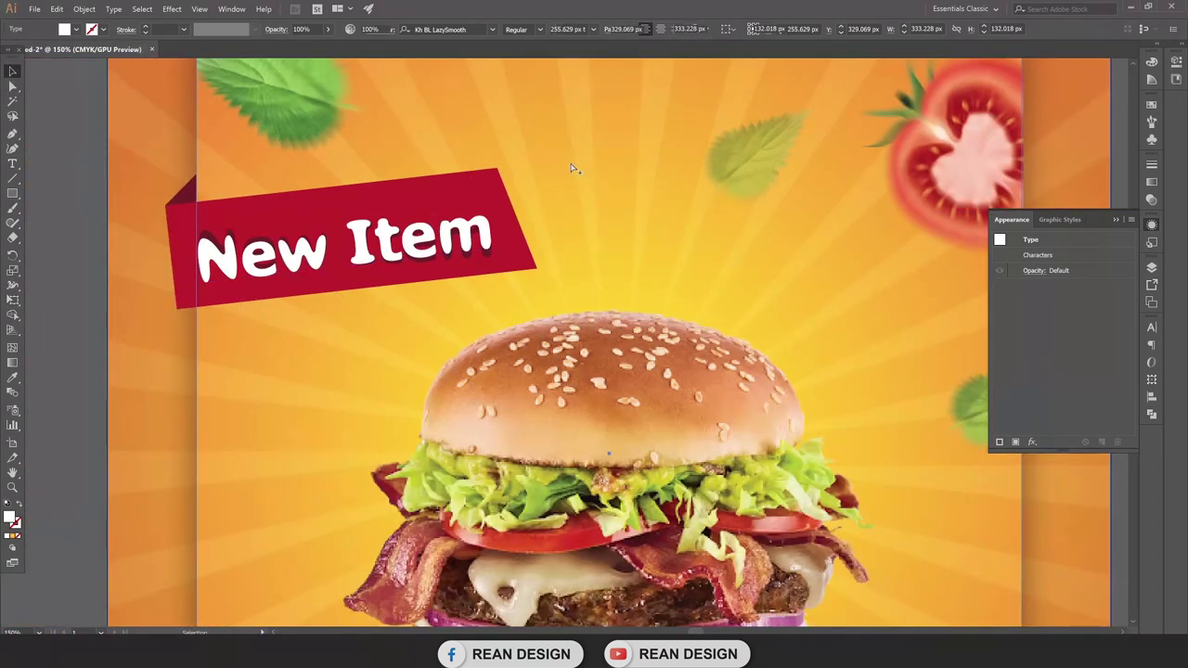
{"action": "key", "text": "ctrl+minus"}
{"action": "key", "text": "ctrl+minus"}
{"action": "left_click", "coordinate": [263, 266]}
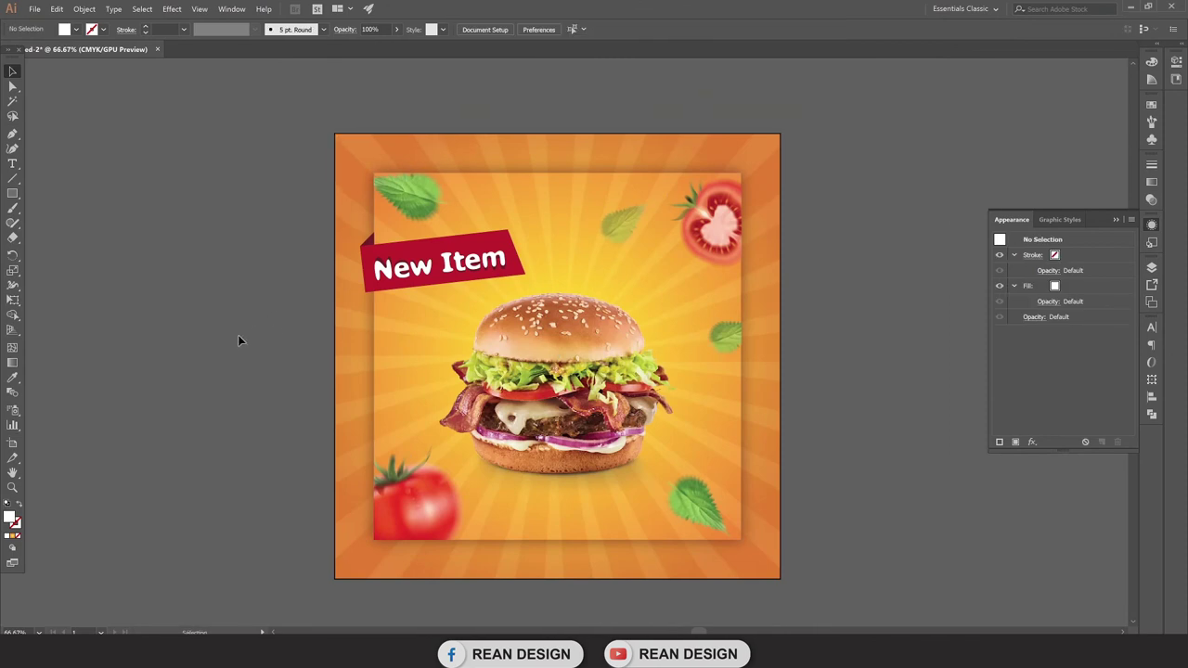
Step: Move and reshape the blurred leaf so it sits just below the banner
{"action": "scroll", "coordinate": [238, 341], "scroll_direction": "up", "scroll_amount": 2}
{"action": "scroll", "coordinate": [239, 340], "scroll_direction": "down", "scroll_amount": 1}
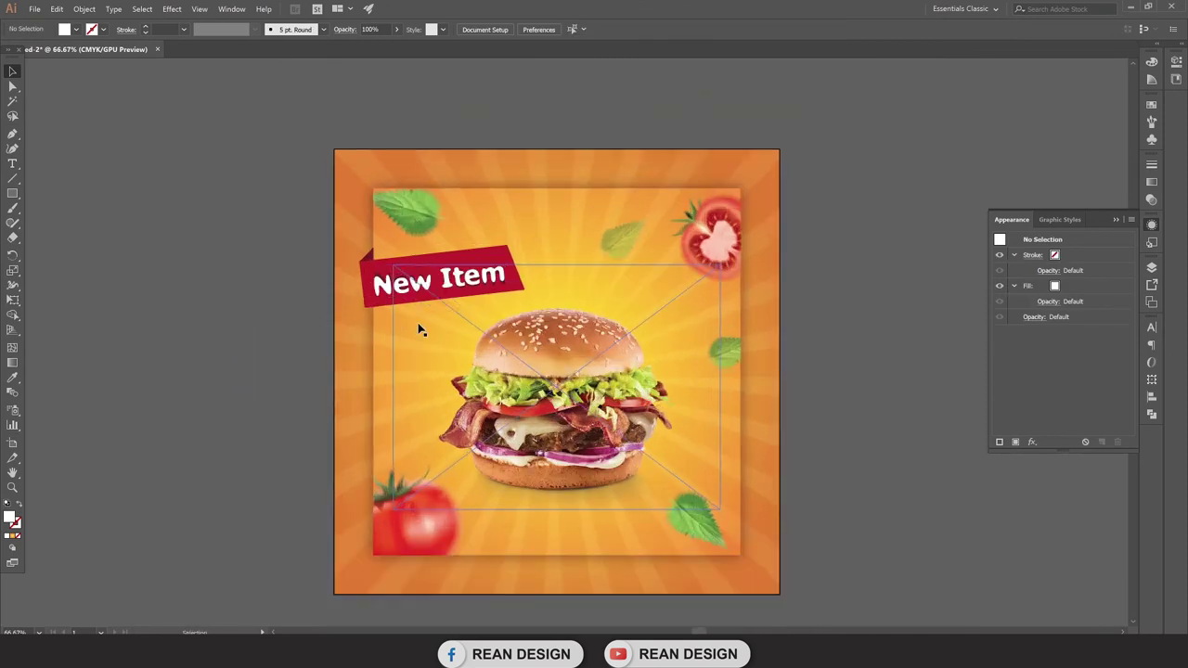
{"action": "scroll", "coordinate": [539, 271], "scroll_direction": "up", "scroll_amount": 1}
{"action": "scroll", "coordinate": [650, 223], "scroll_direction": "down", "scroll_amount": 1}
{"action": "left_click", "coordinate": [678, 210]}
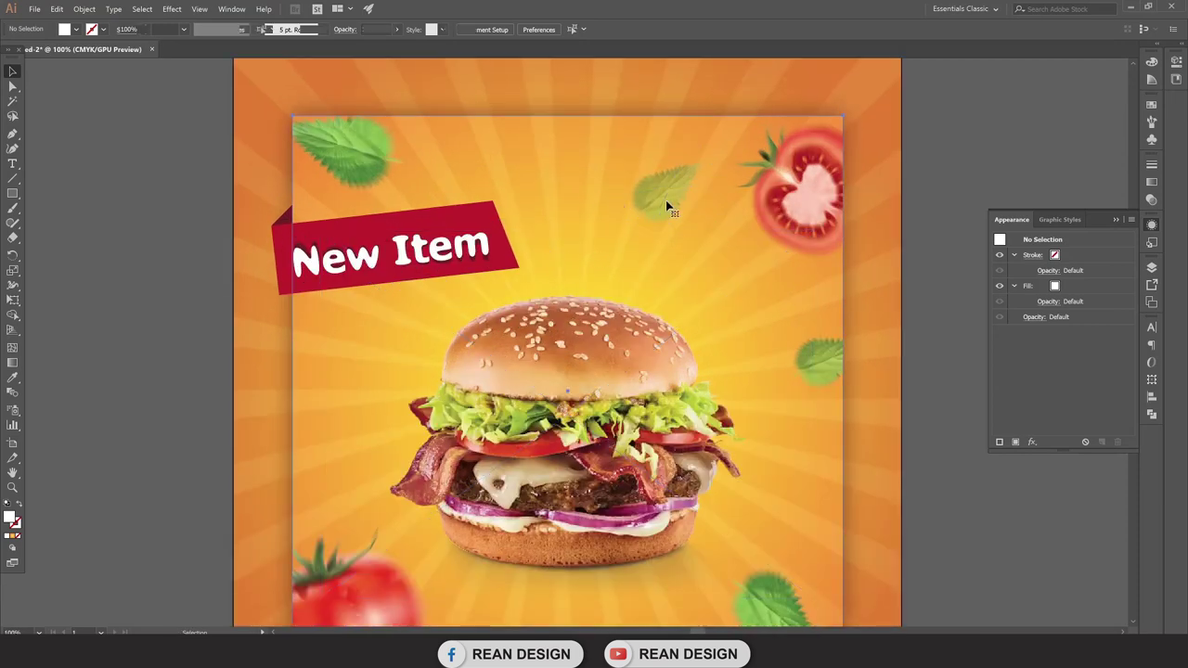
{"action": "key", "text": "a"}
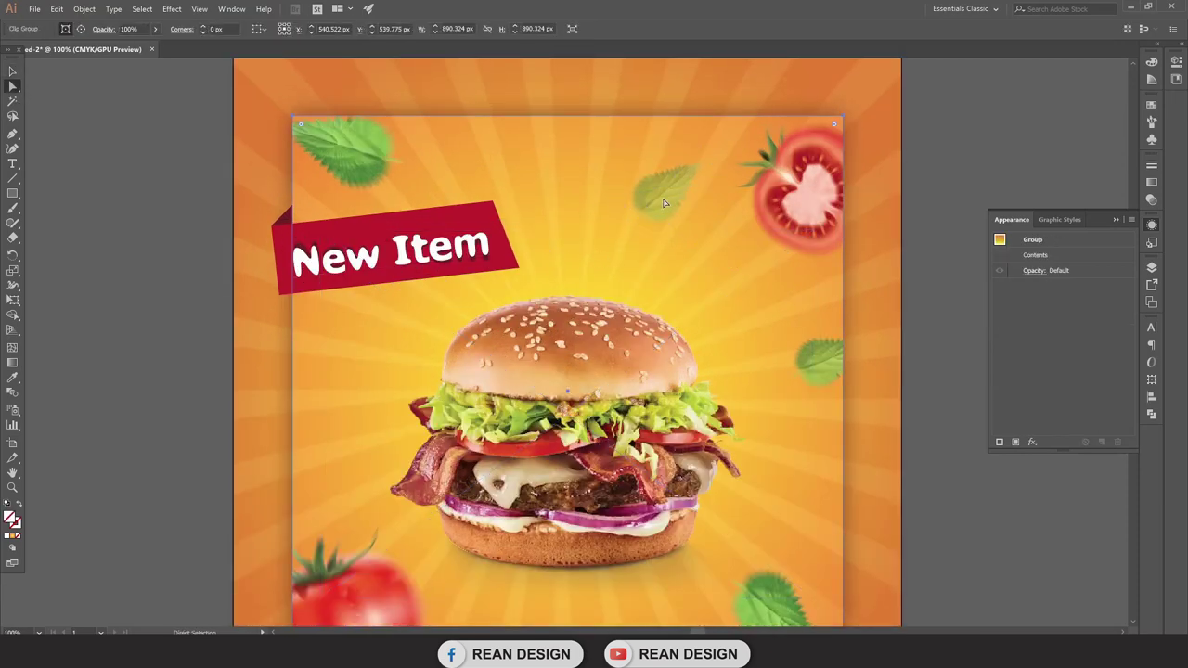
{"action": "left_click", "coordinate": [159, 207]}
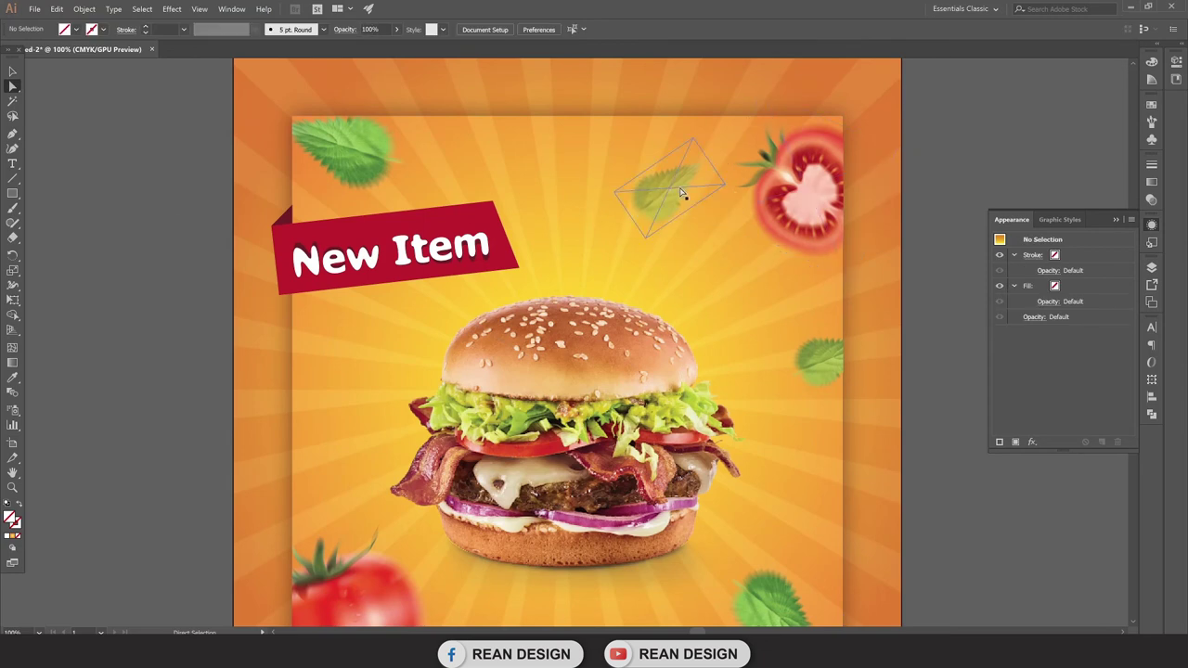
{"action": "left_click_drag", "start_coordinate": [682, 193], "coordinate": [355, 314]}
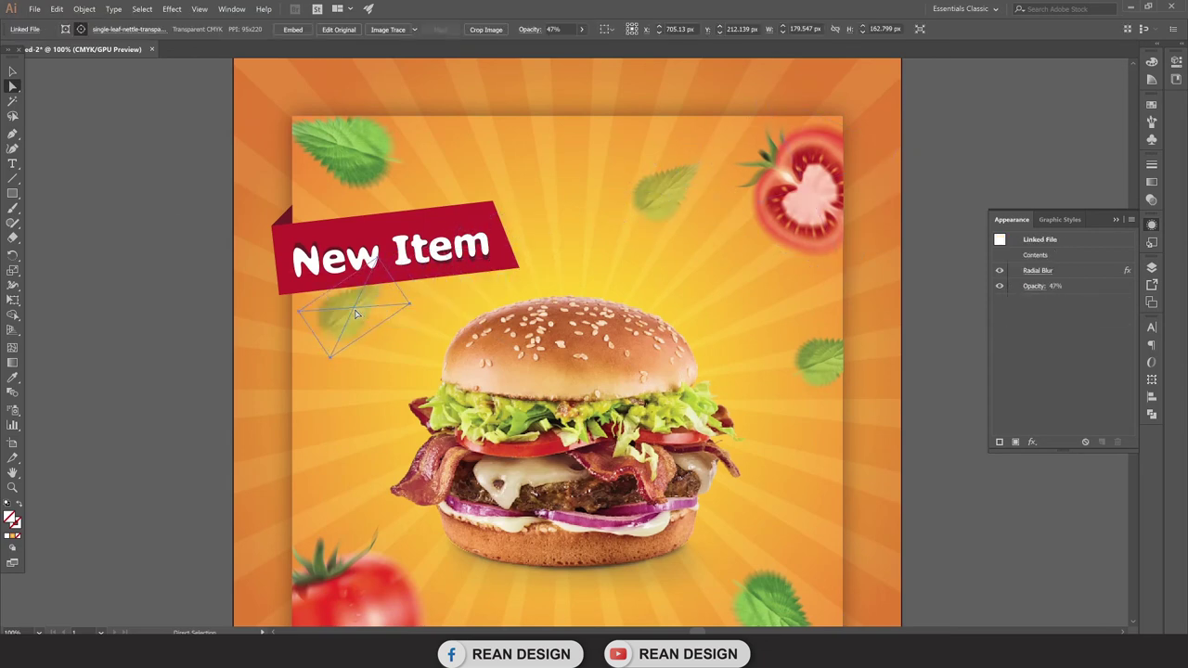
{"action": "key", "text": "e"}
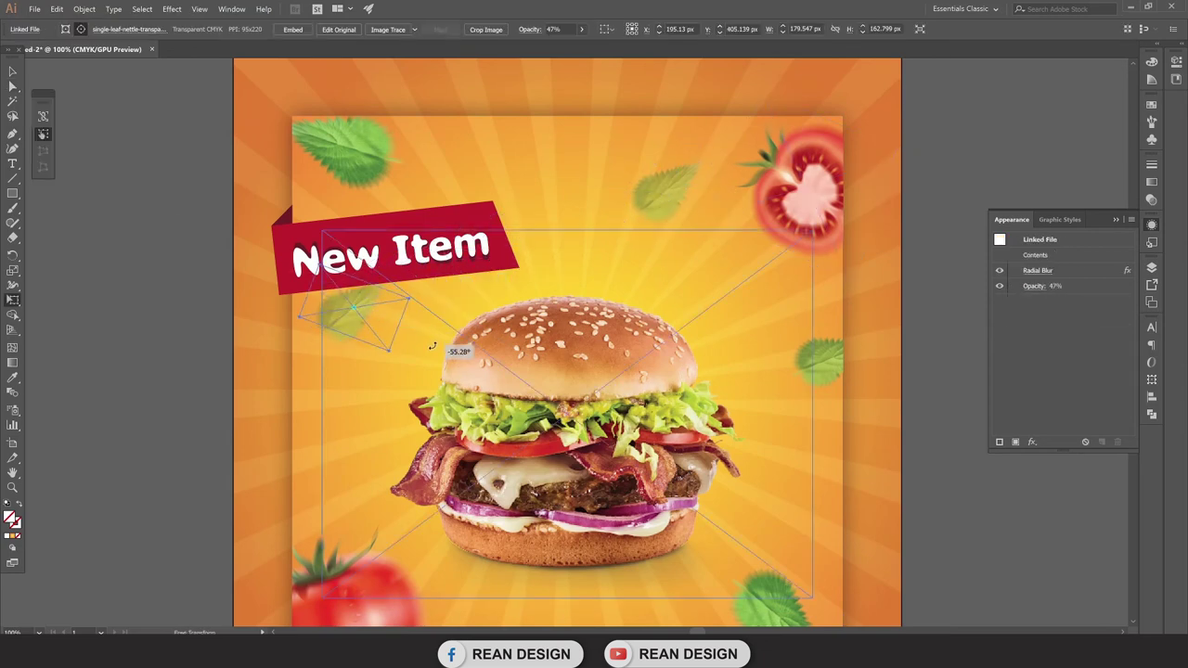
{"action": "left_click_drag", "start_coordinate": [376, 325], "coordinate": [399, 316]}
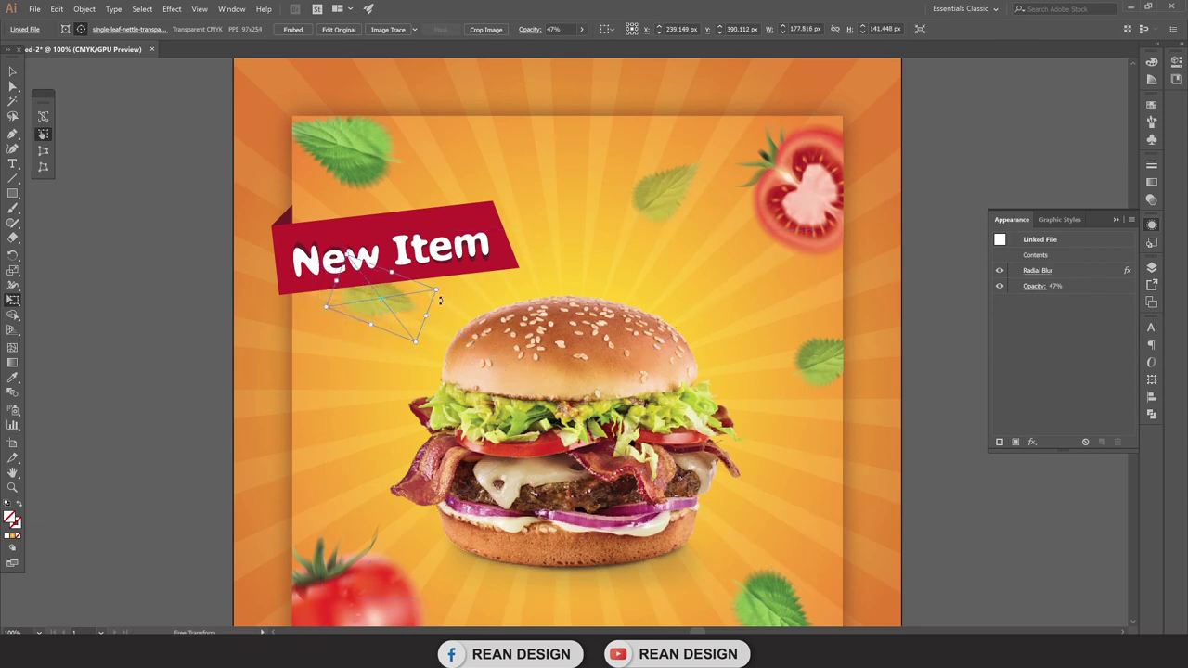
Step: Shift the top-left leaf into the poster's corner
{"action": "key", "text": "v"}
{"action": "key", "text": "q"}
{"action": "left_click", "coordinate": [364, 149]}
{"action": "left_click", "coordinate": [11, 86]}
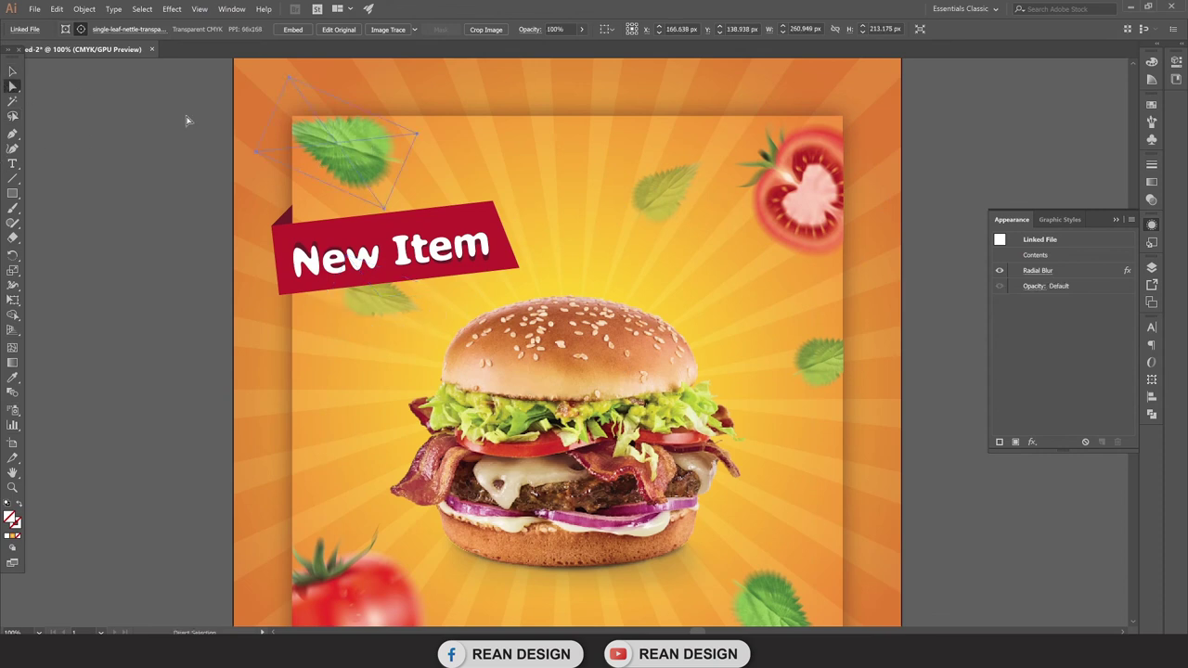
{"action": "left_click", "coordinate": [416, 164]}
{"action": "left_click", "coordinate": [373, 156]}
{"action": "key", "text": "e"}
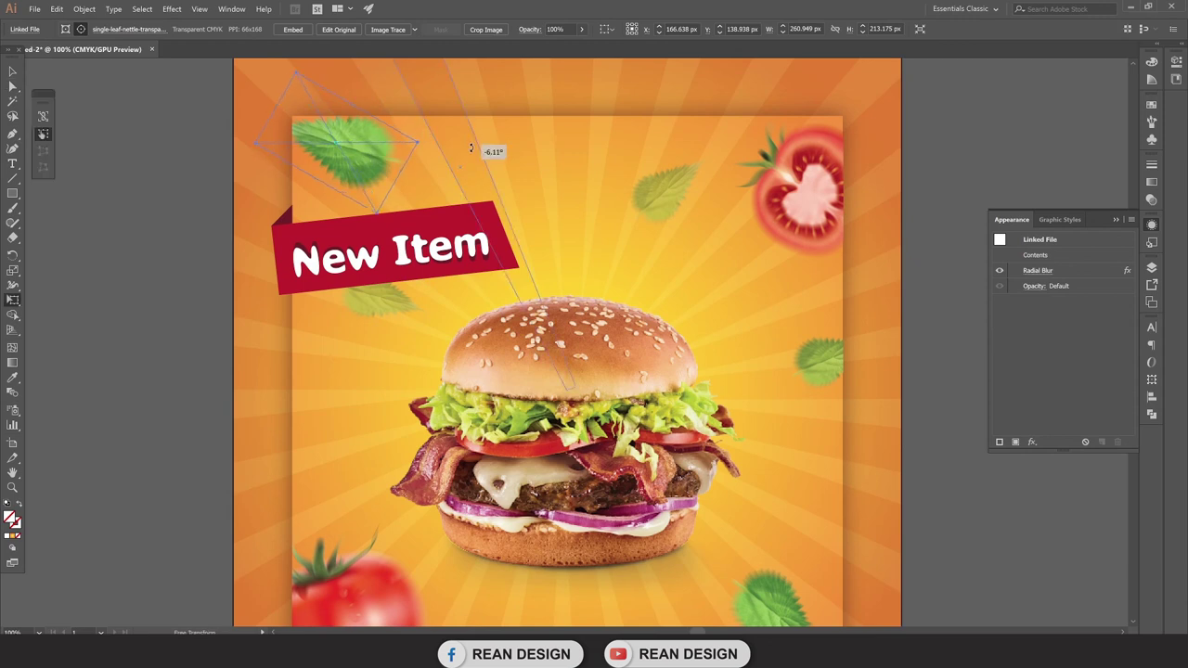
{"action": "key", "text": "v"}
{"action": "left_click_drag", "start_coordinate": [325, 149], "coordinate": [335, 149]}
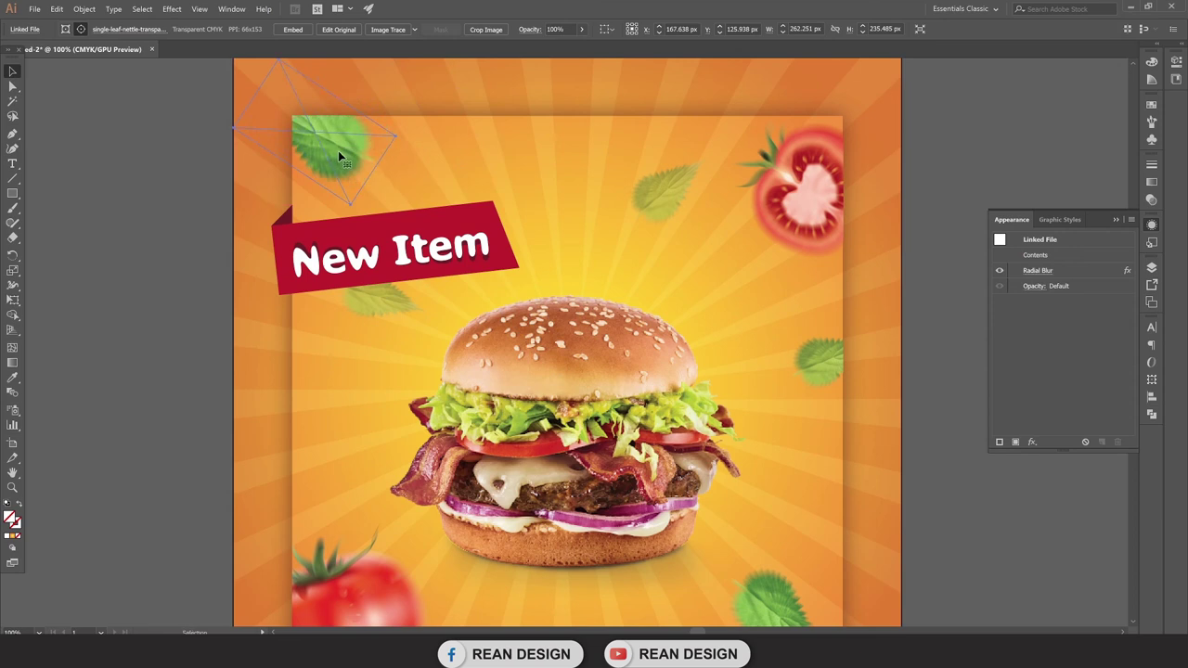
{"action": "mouse_move", "coordinate": [336, 151]}
{"action": "left_mouse_down"}
{"action": "mouse_move", "coordinate": [346, 168]}
{"action": "mouse_move", "coordinate": [435, 157]}
{"action": "mouse_move", "coordinate": [380, 171]}
{"action": "left_mouse_up"}
Step: Finish transforming the top-left leaf and deselect it
{"action": "key", "text": "e"}
{"action": "key", "text": "v"}
{"action": "left_click", "coordinate": [144, 286]}
{"action": "scroll", "coordinate": [179, 283], "scroll_direction": "down", "scroll_amount": 1, "text": "alt"}
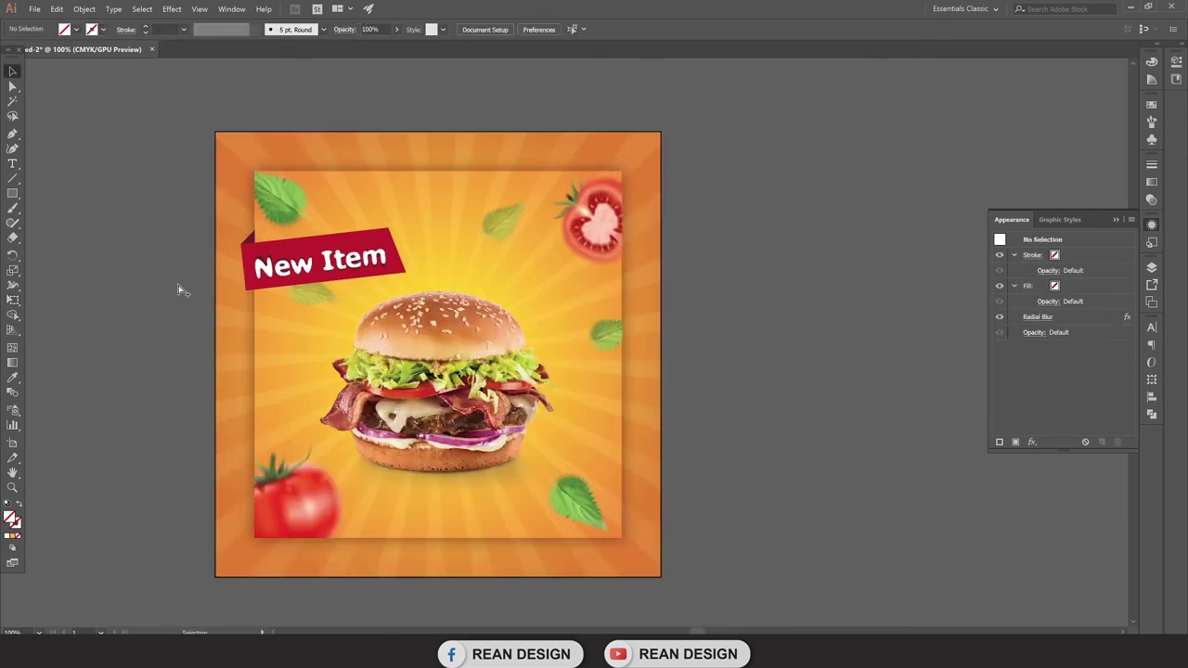
{"action": "scroll", "coordinate": [178, 283], "scroll_direction": "down", "scroll_amount": 1}
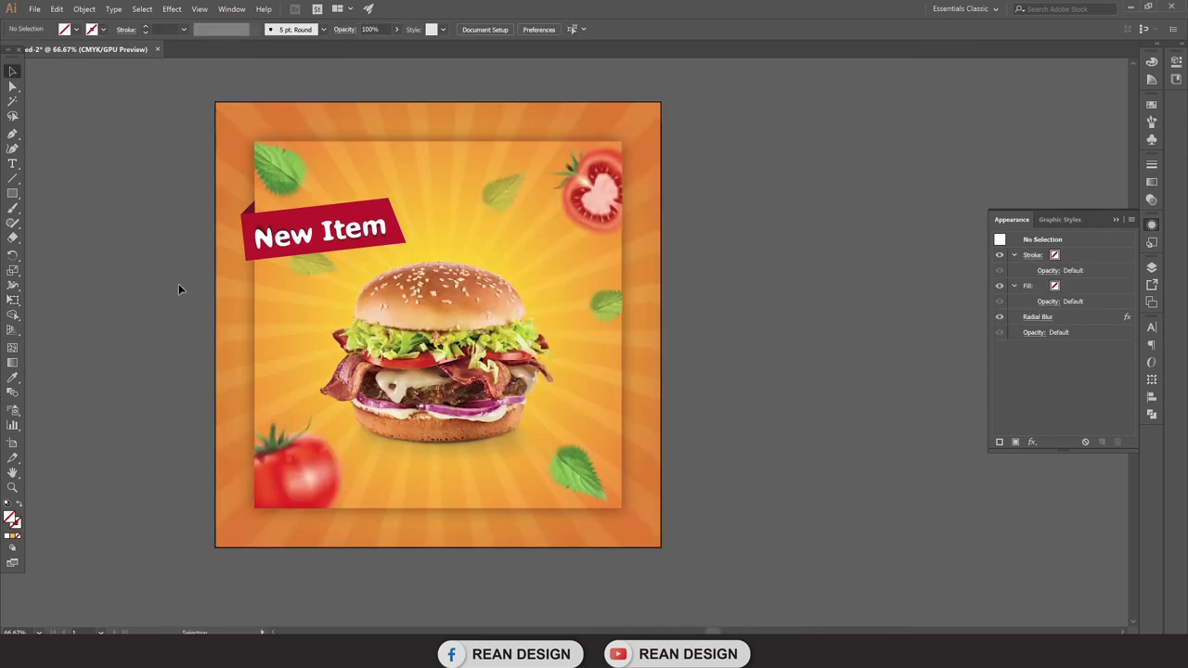
Step: Nudge the blurred bottom-left tomato slightly right, to about X 174.5 px, Y 865.75 px
{"action": "key", "text": "a"}
{"action": "left_click", "coordinate": [299, 450]}
{"action": "left_click_drag", "start_coordinate": [303, 452], "coordinate": [309, 449]}
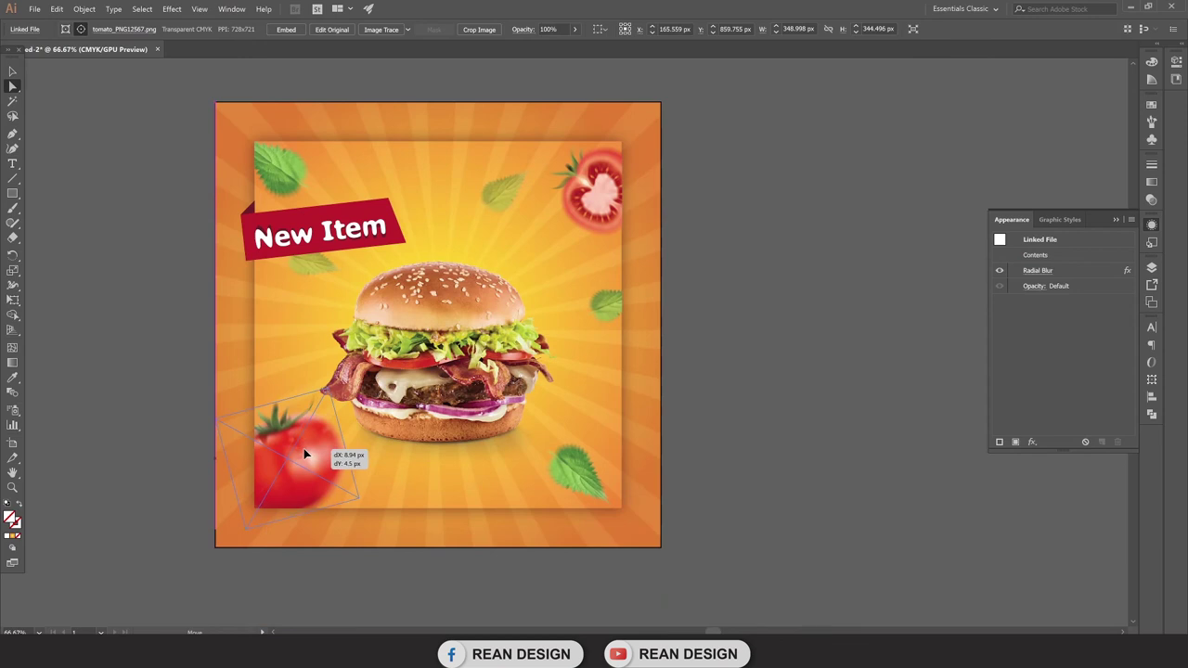
{"action": "scroll", "coordinate": [768, 409], "scroll_direction": "up", "scroll_amount": 1}
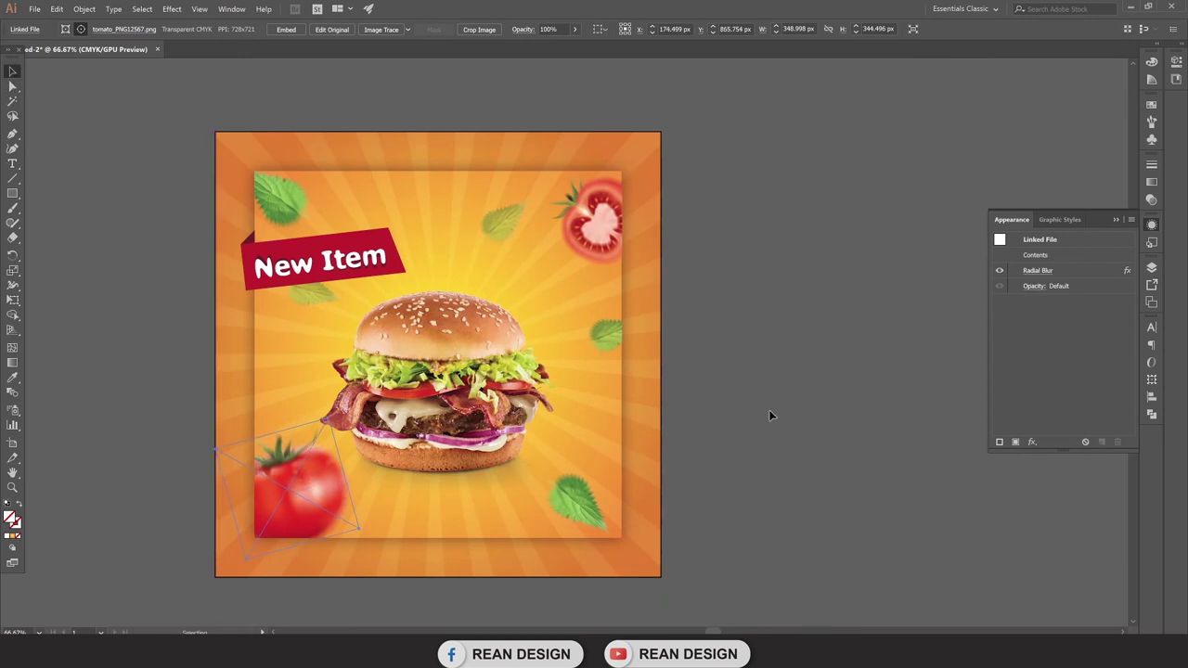
{"action": "scroll", "coordinate": [779, 403], "scroll_direction": "left", "scroll_amount": 1}
{"action": "left_click", "coordinate": [779, 402]}
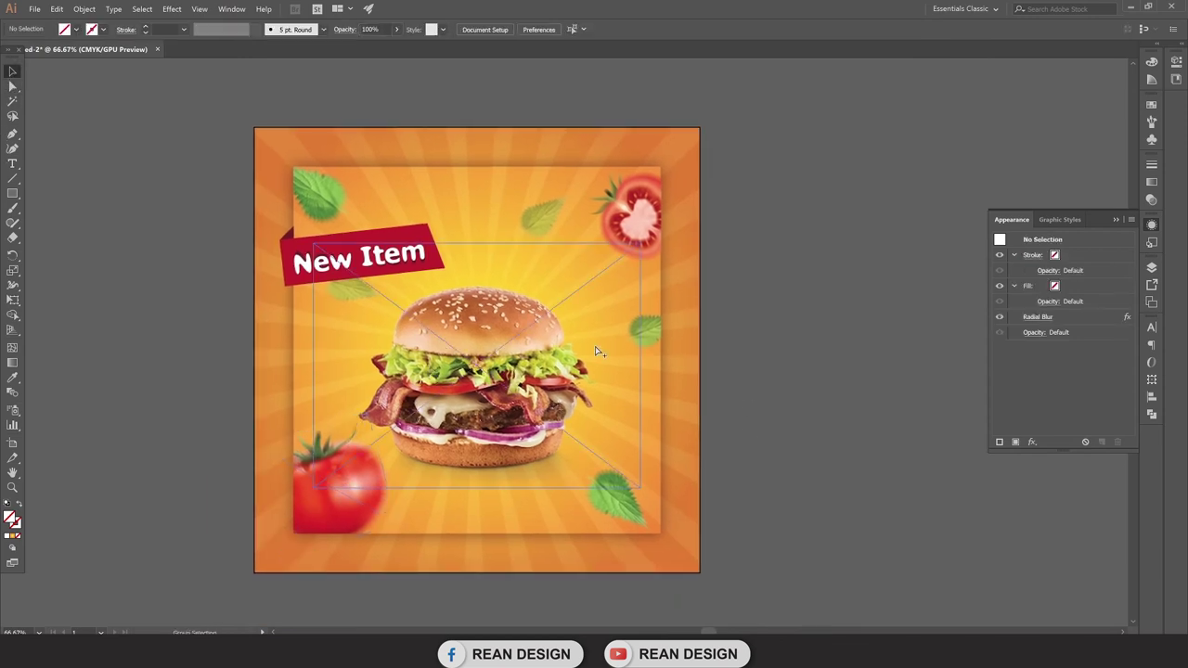
{"action": "scroll", "coordinate": [787, 379], "scroll_direction": "right", "scroll_amount": 1}
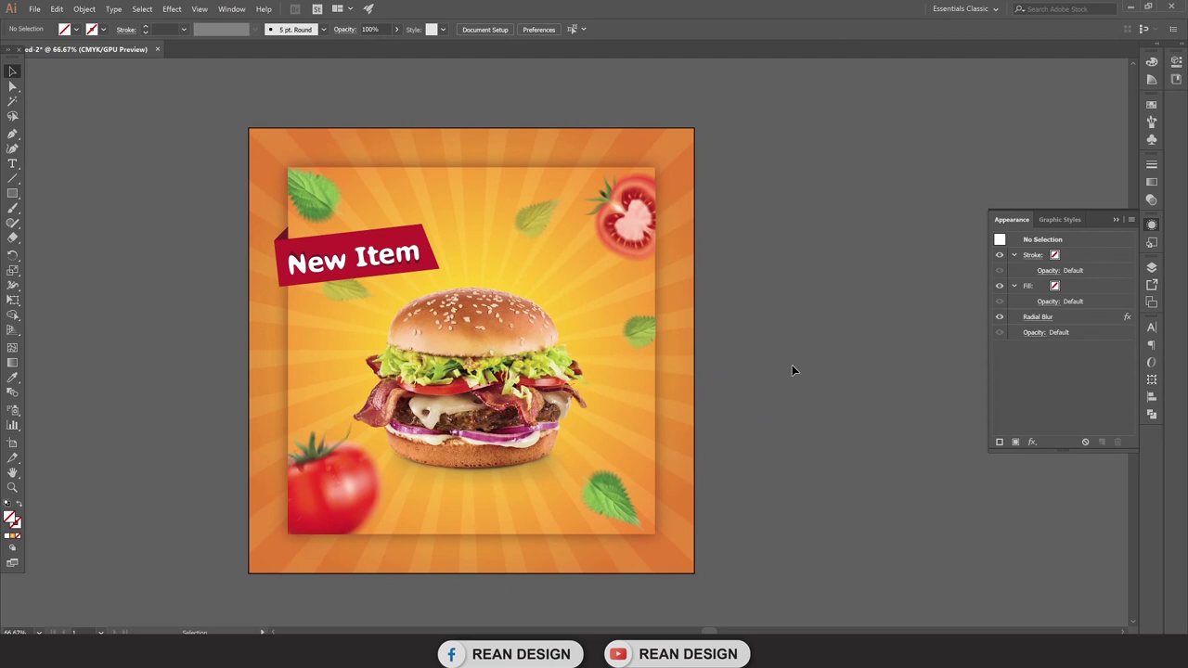
Step: Enlarge the burger image to about 879 × 659 px and raise it to Y 540.2 px
{"action": "left_click_drag", "start_coordinate": [792, 365], "coordinate": [816, 363]}
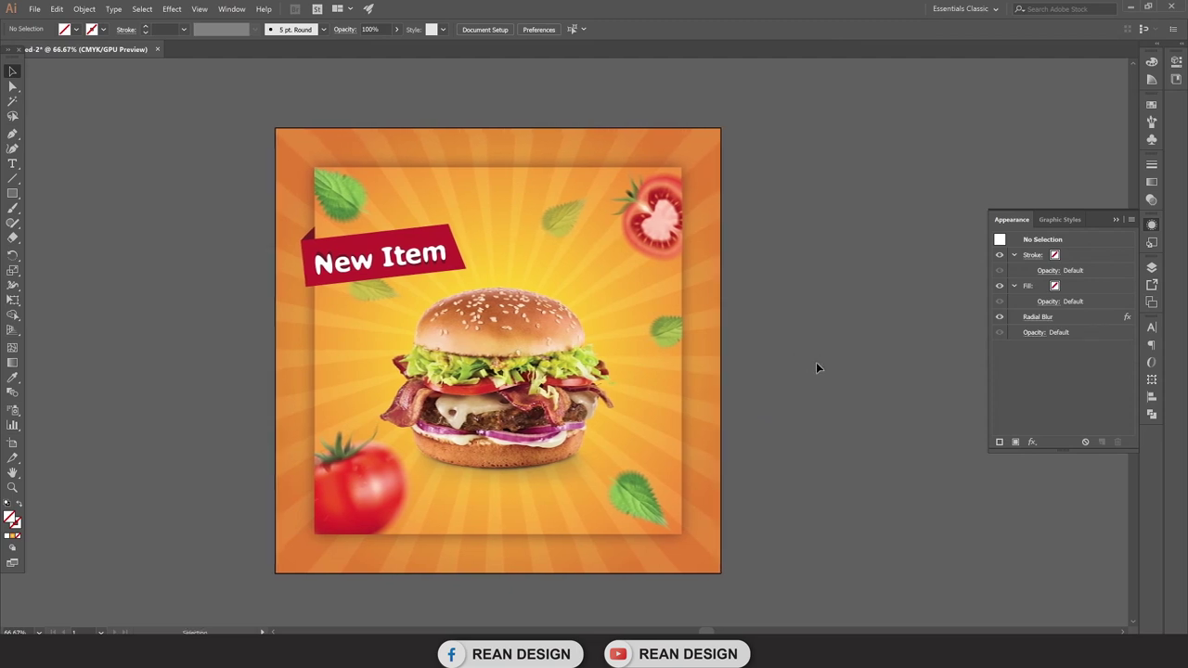
{"action": "left_click", "coordinate": [635, 388]}
{"action": "key", "text": "e"}
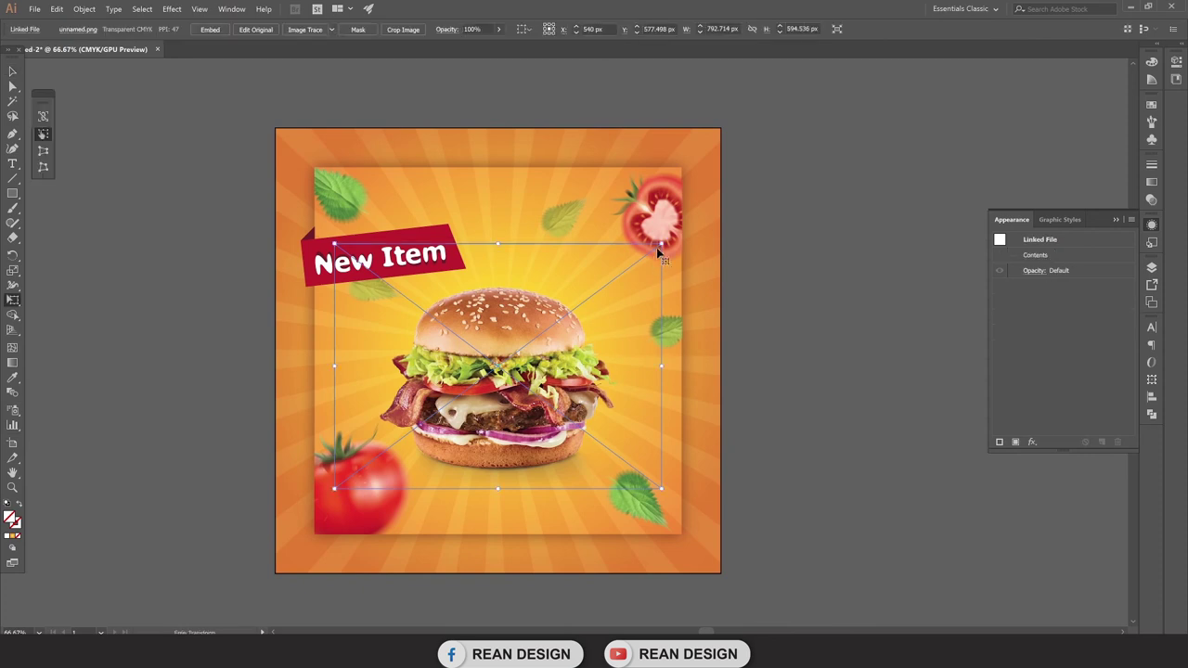
{"action": "left_click_drag", "start_coordinate": [658, 251], "coordinate": [681, 231]}
{"action": "key", "text": "v"}
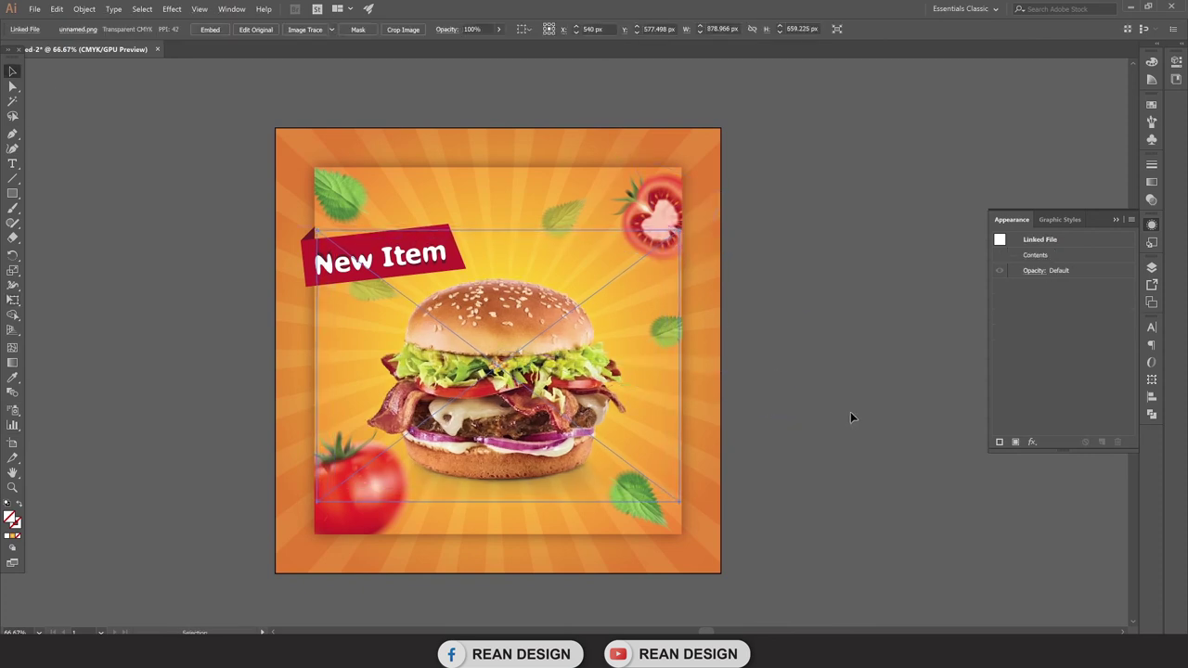
{"action": "left_click", "coordinate": [850, 411]}
{"action": "left_click", "coordinate": [495, 384]}
{"action": "mouse_move", "coordinate": [496, 389]}
{"action": "left_mouse_down"}
{"action": "mouse_move", "coordinate": [495, 376]}
{"action": "mouse_move", "coordinate": [530, 371]}
{"action": "mouse_move", "coordinate": [527, 357]}
{"action": "left_mouse_up"}
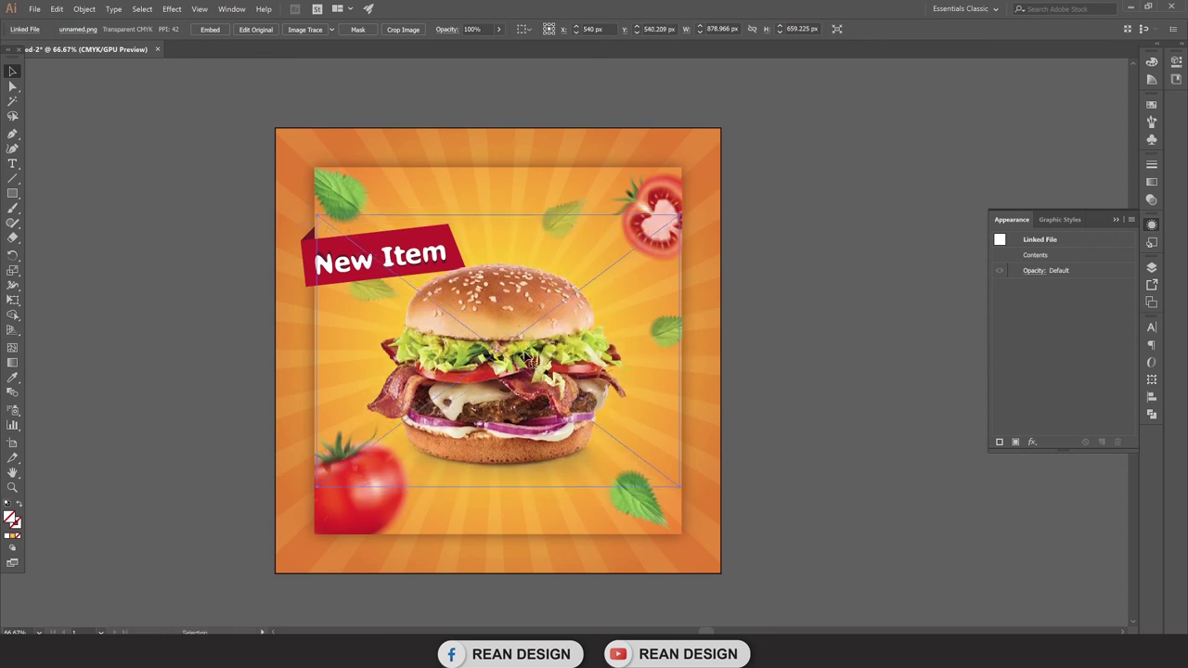
{"action": "scroll", "coordinate": [368, 272], "scroll_direction": "up", "scroll_amount": 1}
Step: Select the ribbon shapes and 'New Item' text and group them together
{"action": "scroll", "coordinate": [368, 272], "scroll_direction": "up", "scroll_amount": 1}
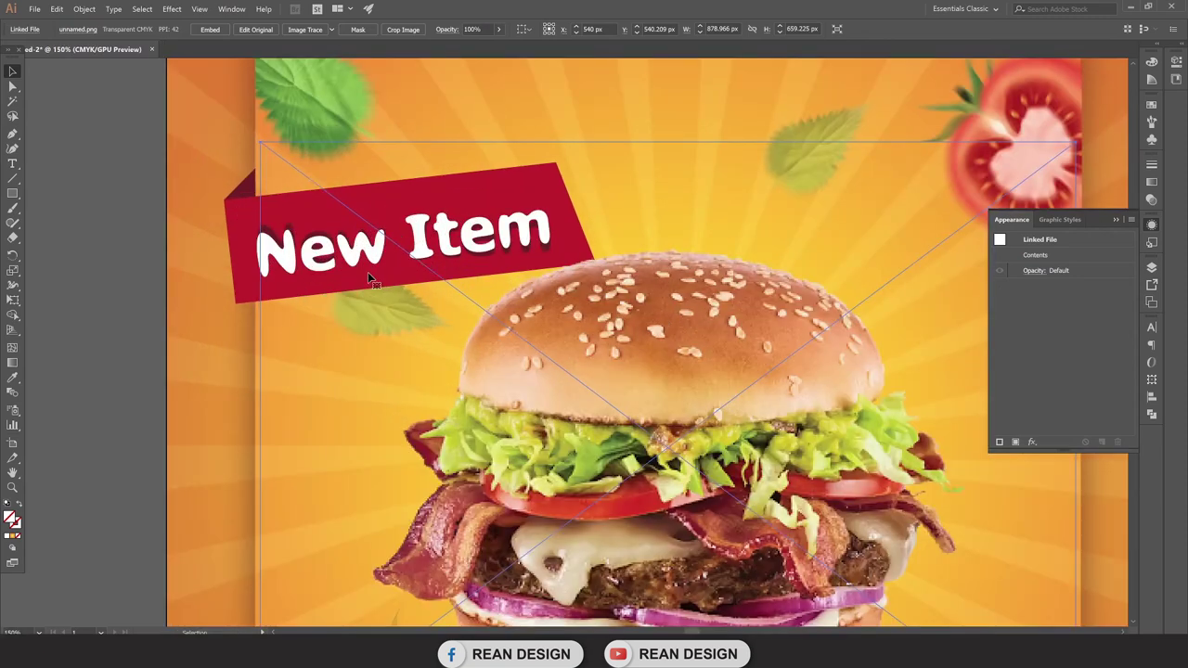
{"action": "left_click", "coordinate": [85, 219]}
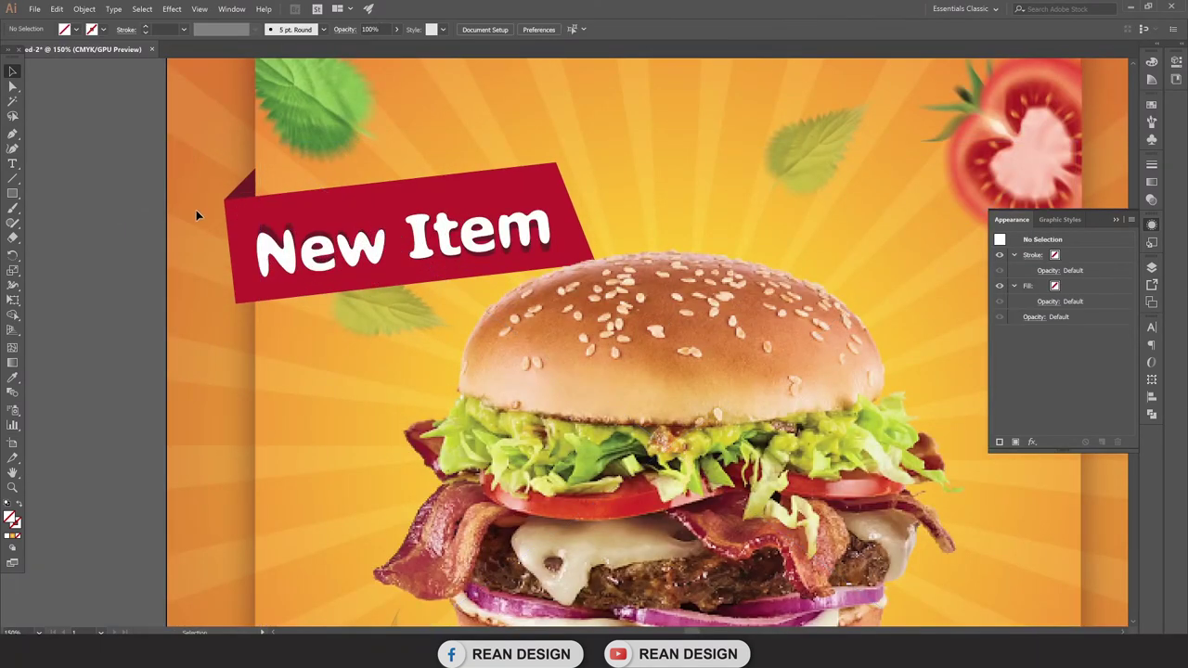
{"action": "left_click_drag", "start_coordinate": [196, 215], "coordinate": [278, 348]}
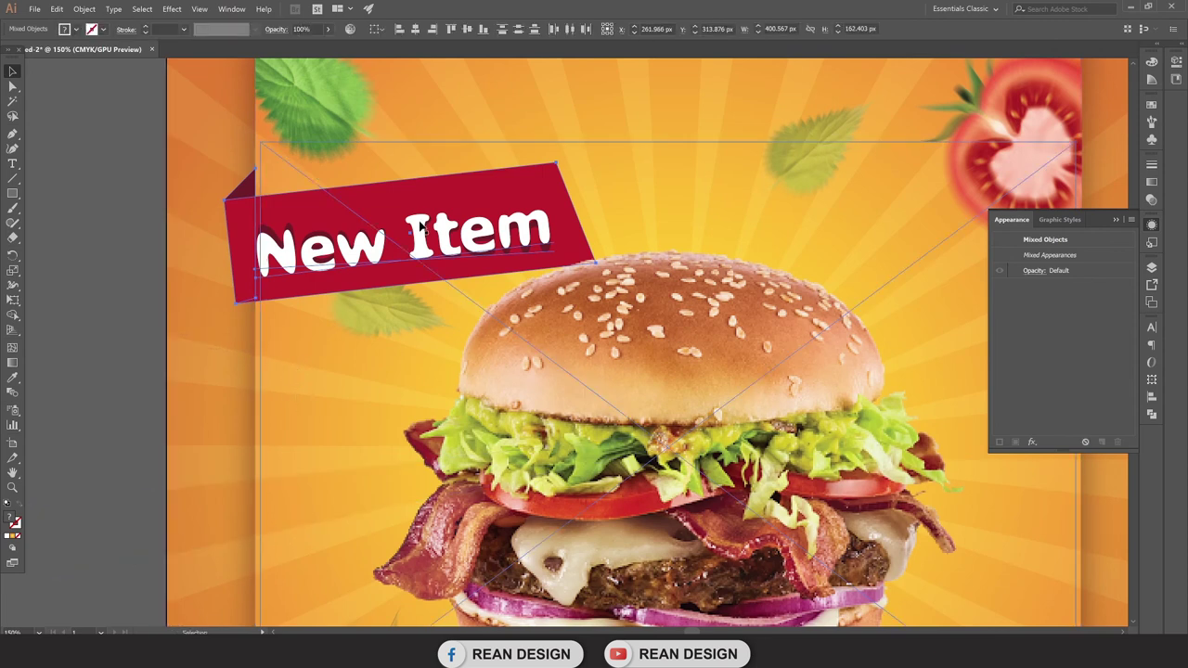
{"action": "left_click", "coordinate": [455, 243], "text": "shift"}
{"action": "key", "text": "ctrl+h"}
{"action": "left_click", "coordinate": [120, 361]}
{"action": "key", "text": "ctrl+a"}
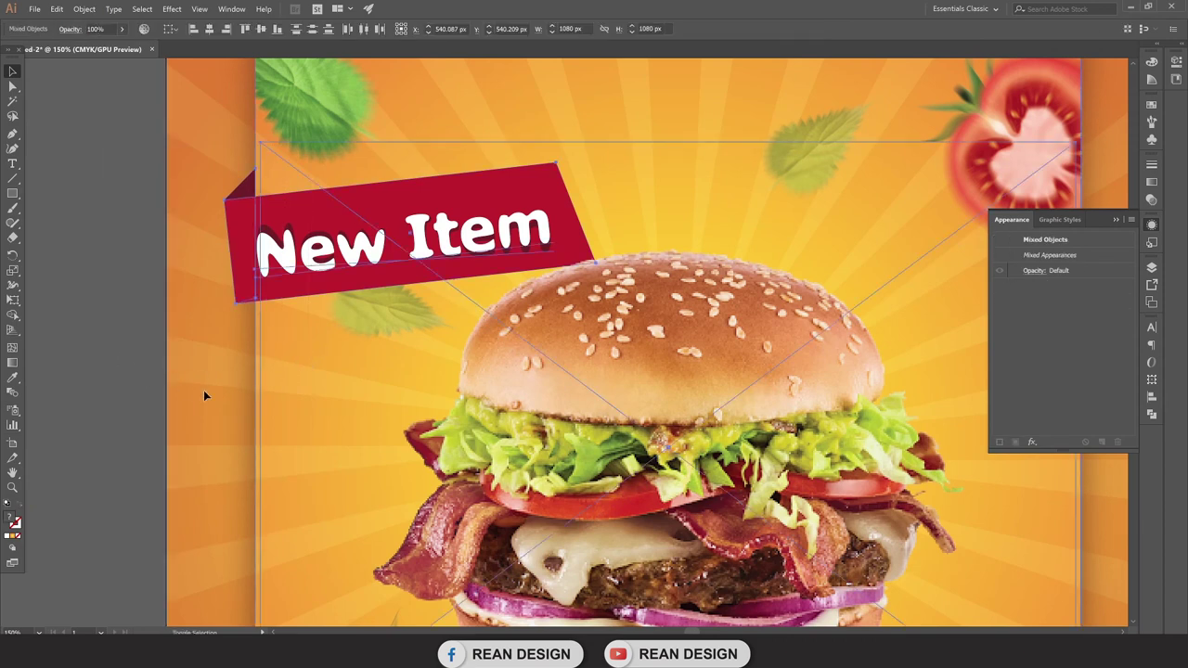
{"action": "key", "text": "a"}
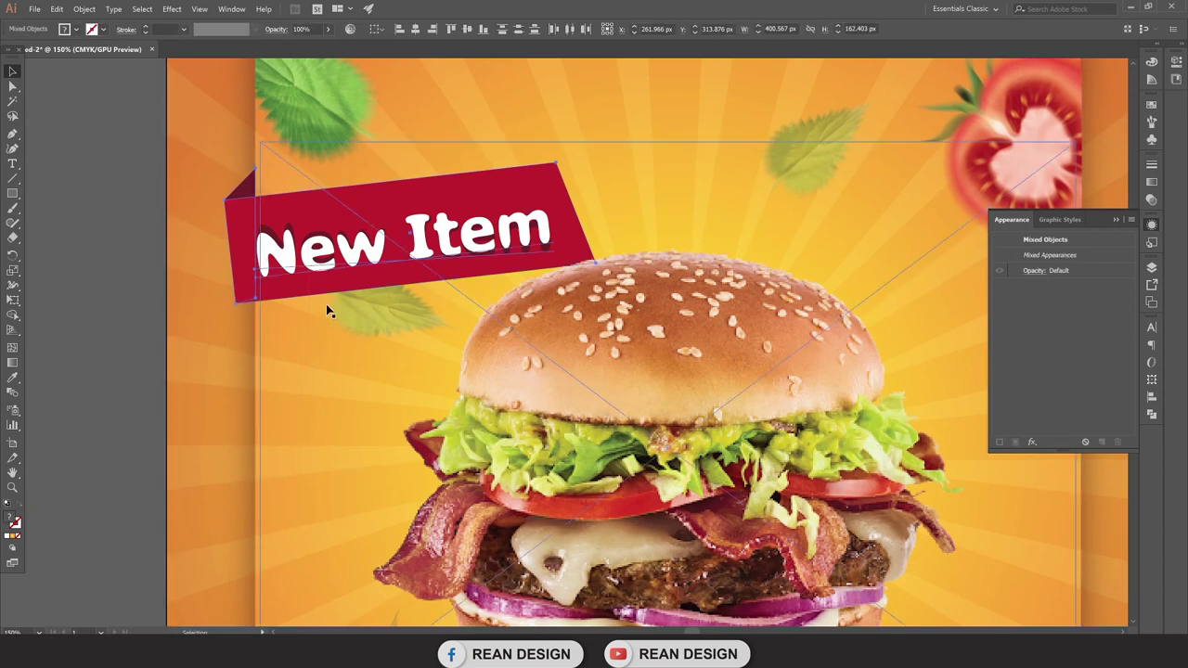
{"action": "key", "text": "ctrl+g"}
Step: Move the ribbon group slightly lower, overlapping the bun's upper-left edge, then deselect
{"action": "key", "text": "v"}
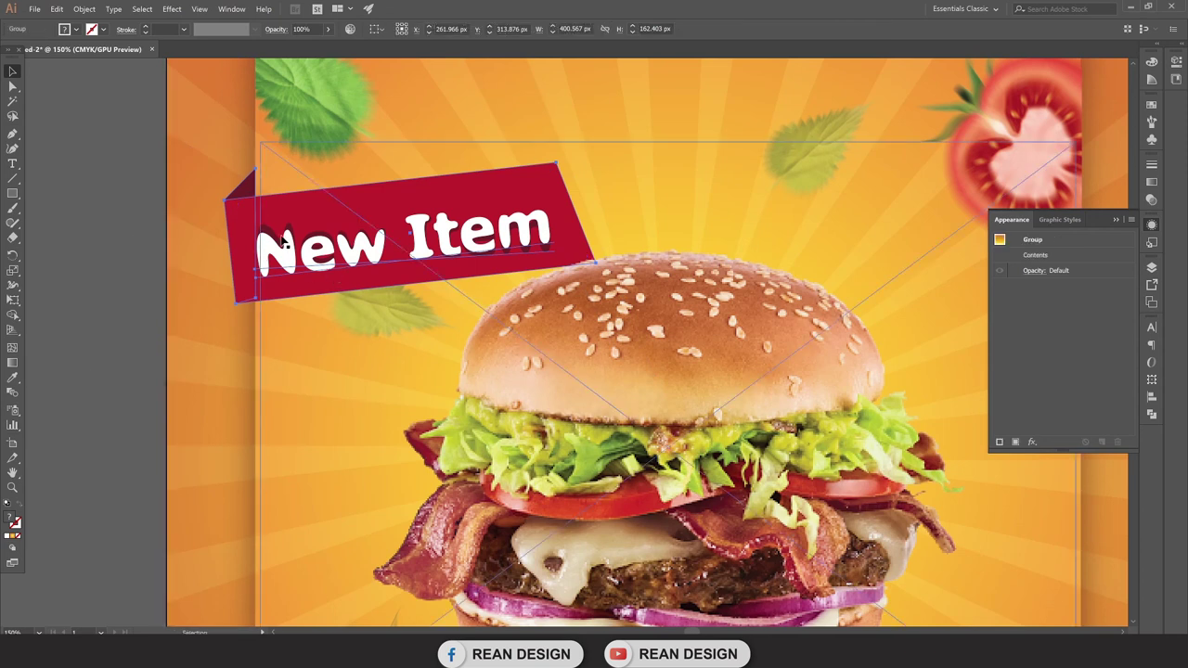
{"action": "left_click_drag", "start_coordinate": [240, 240], "coordinate": [244, 269]}
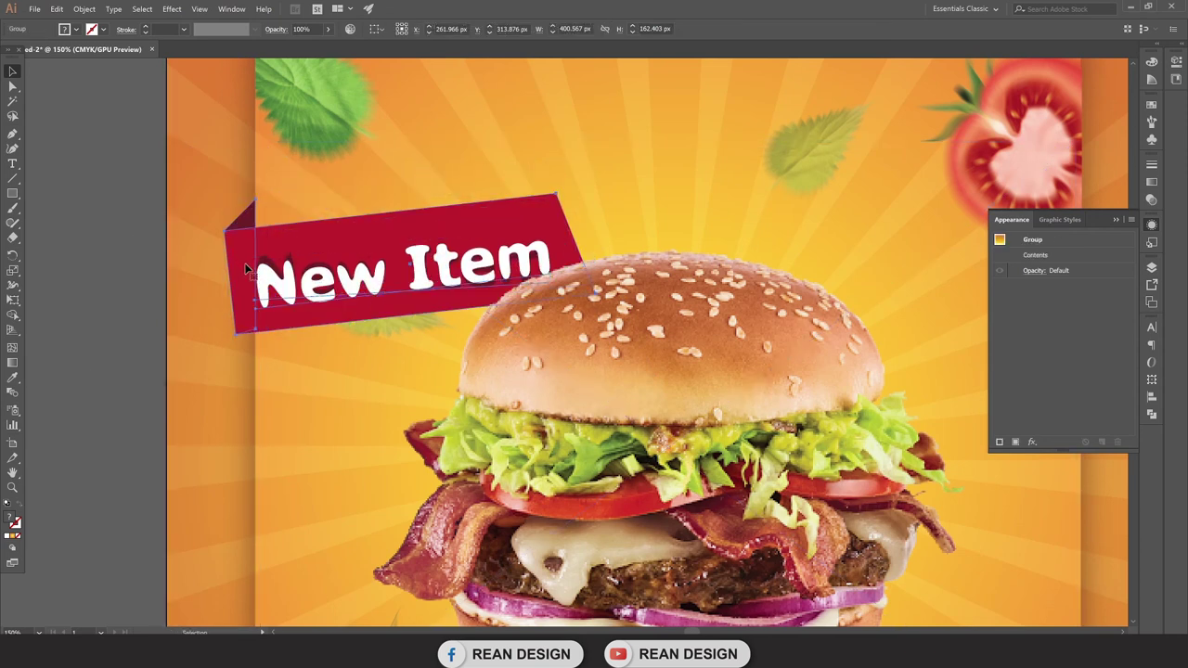
{"action": "scroll", "coordinate": [245, 268], "scroll_direction": "down", "scroll_amount": 3}
{"action": "left_click", "coordinate": [159, 239]}
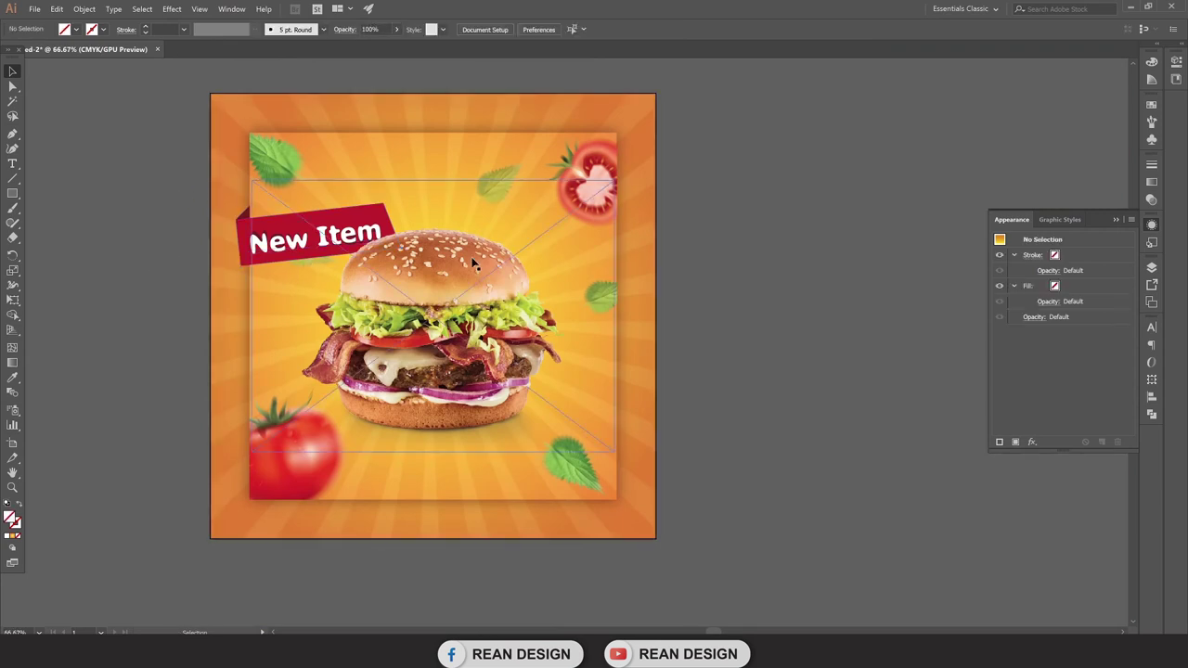
Step: Lower the burger image to about Y 559.7 px and recenter the poster in view
{"action": "left_click_drag", "start_coordinate": [471, 275], "coordinate": [470, 291]}
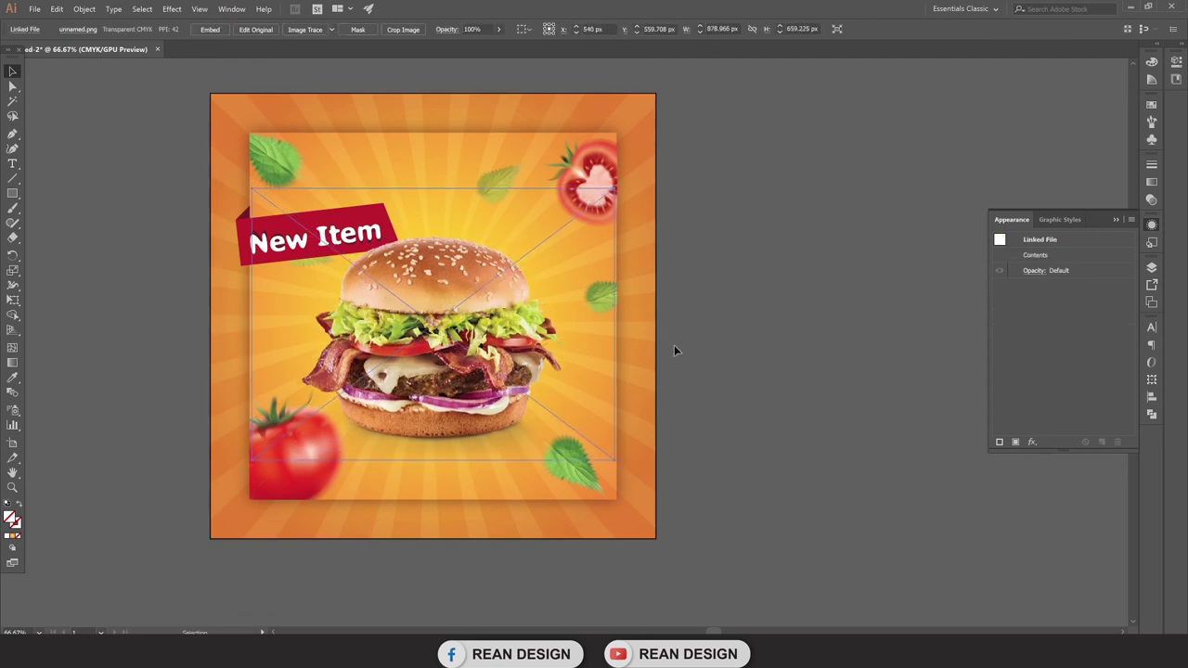
{"action": "left_click", "coordinate": [702, 328]}
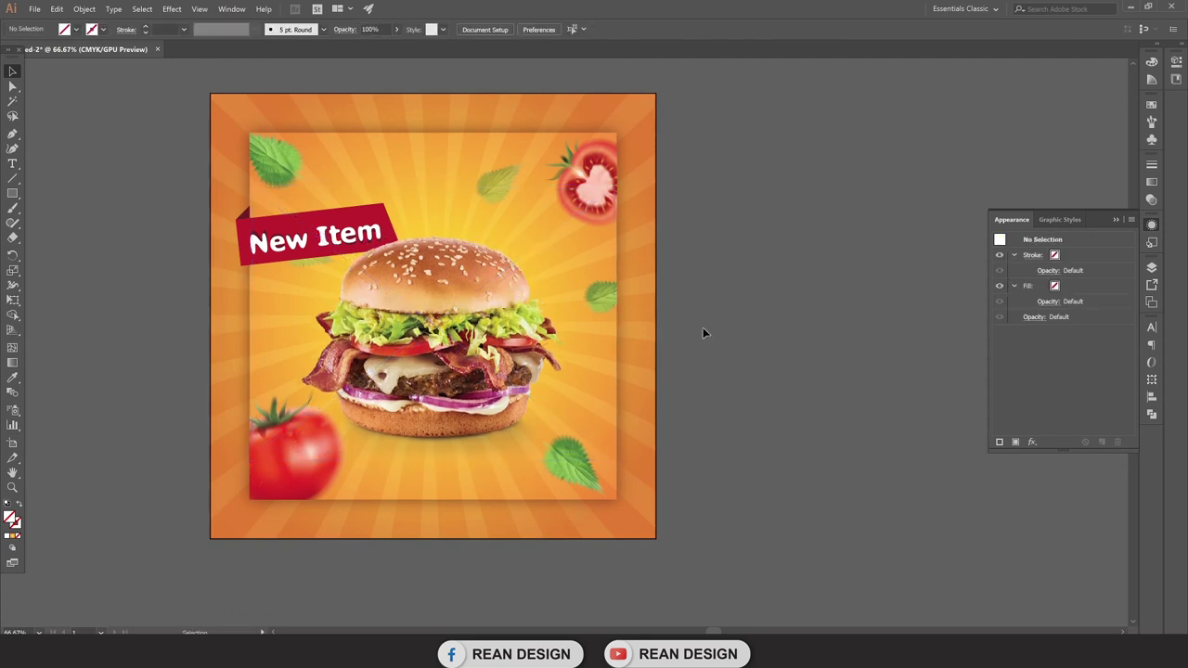
{"action": "scroll", "coordinate": [703, 333], "scroll_direction": "up", "scroll_amount": 1}
{"action": "left_click_drag", "start_coordinate": [702, 331], "coordinate": [837, 322]}
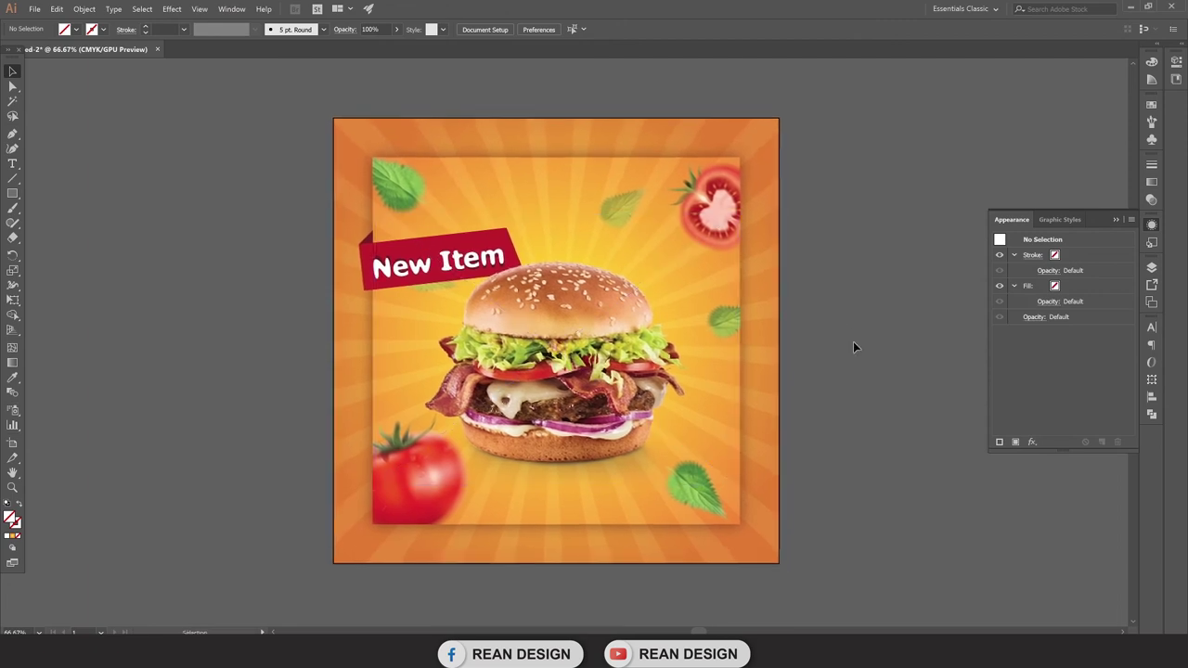